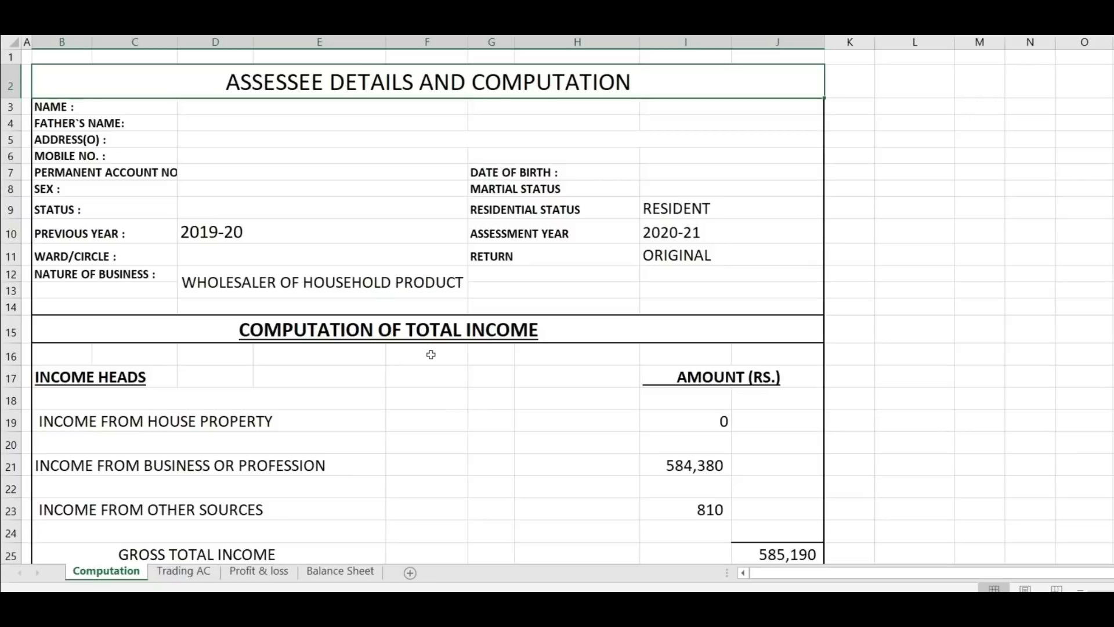
# Step: Flip through the Trading AC, Profit & loss and Balance Sheet sheets, then back to Computation
pyautogui.click(189, 574)
pyautogui.click(244, 575)
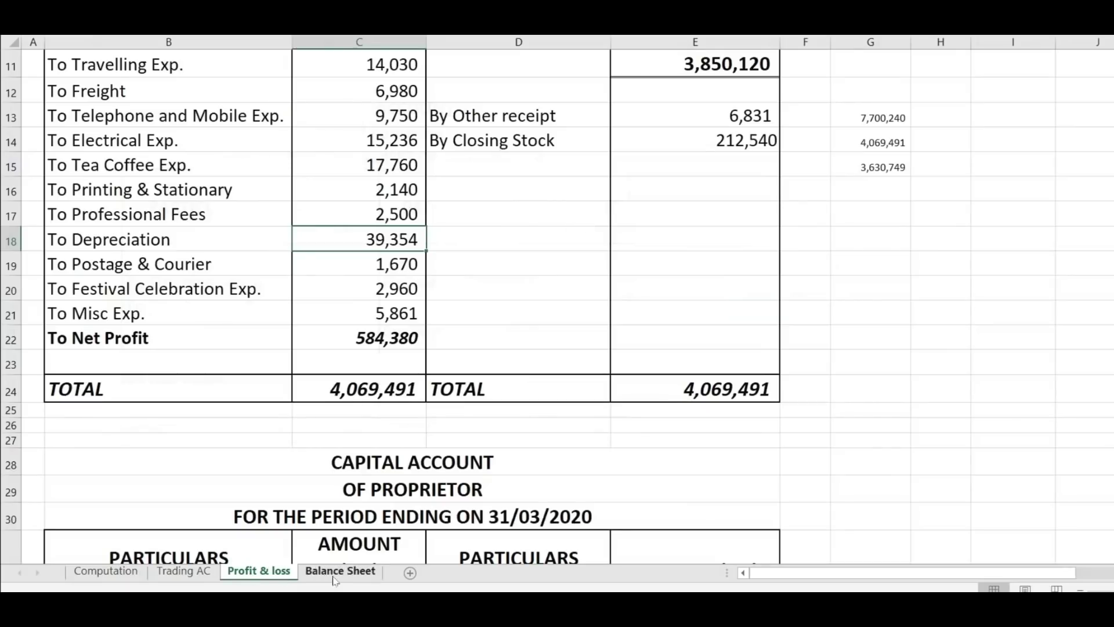
pyautogui.click(333, 574)
pyautogui.click(183, 572)
pyautogui.click(108, 574)
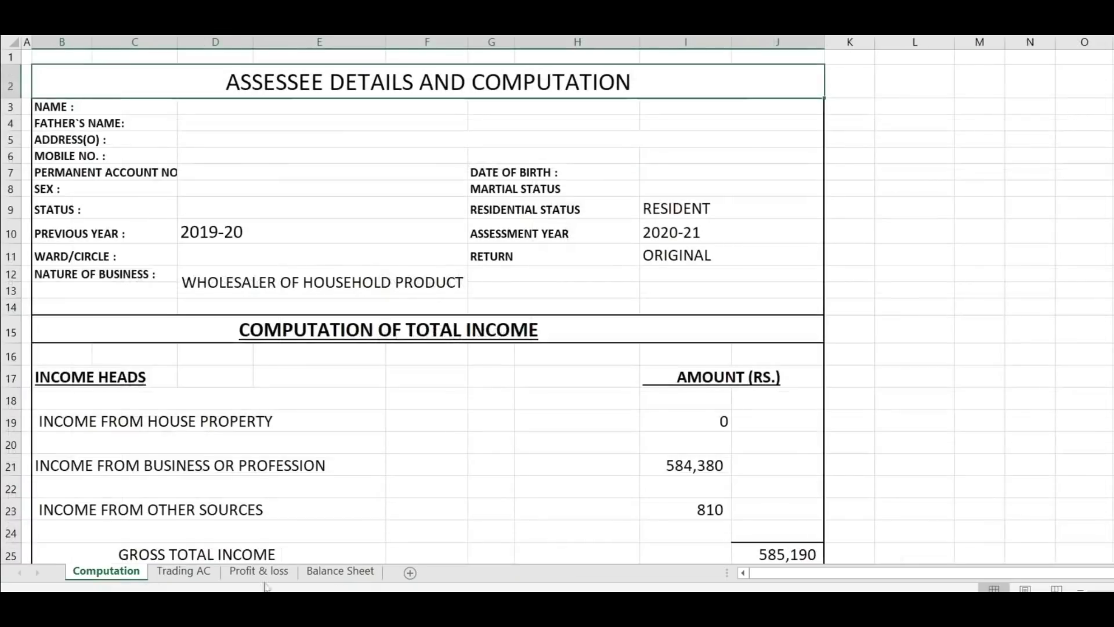
# Step: Settle on the Balance Sheet, with both sides totalling 1,804,987
pyautogui.moveTo(332, 604)
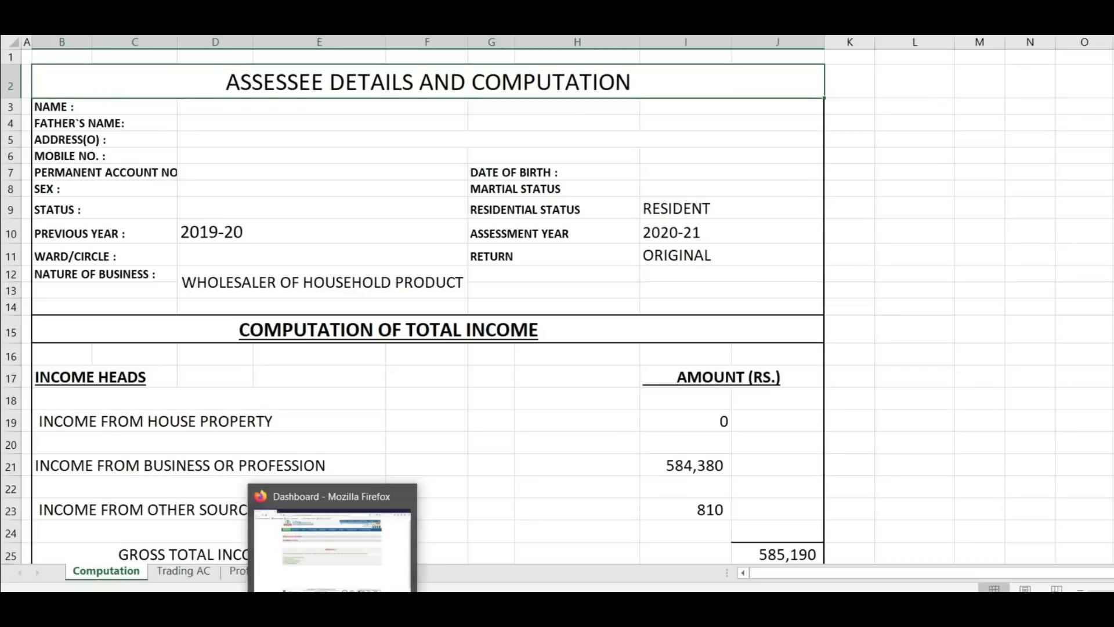
pyautogui.click(980, 254)
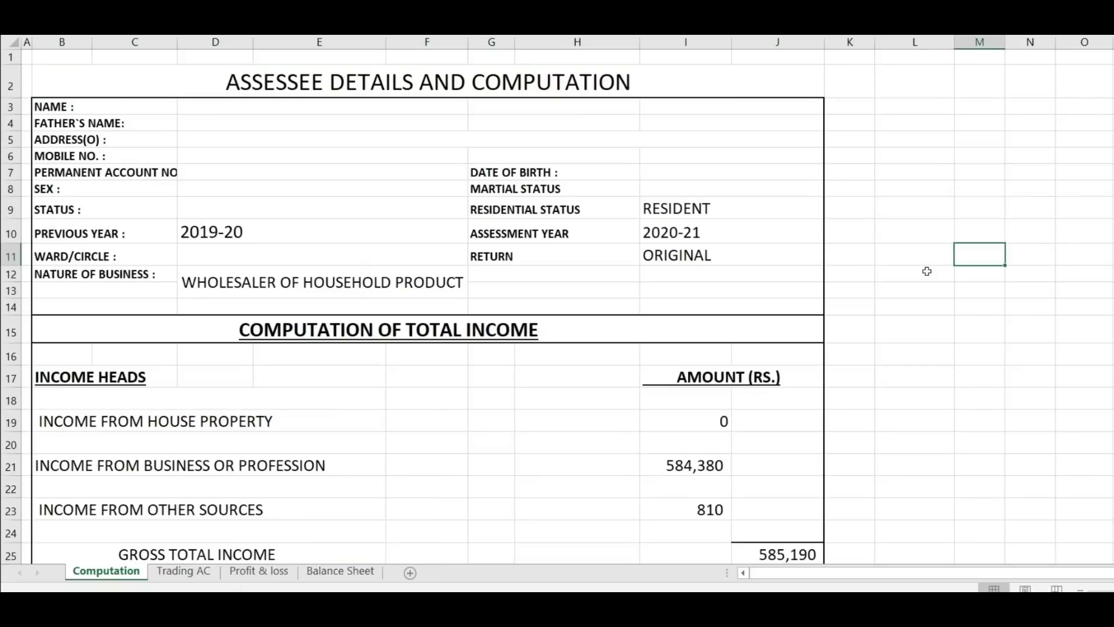
pyautogui.click(267, 573)
pyautogui.click(351, 573)
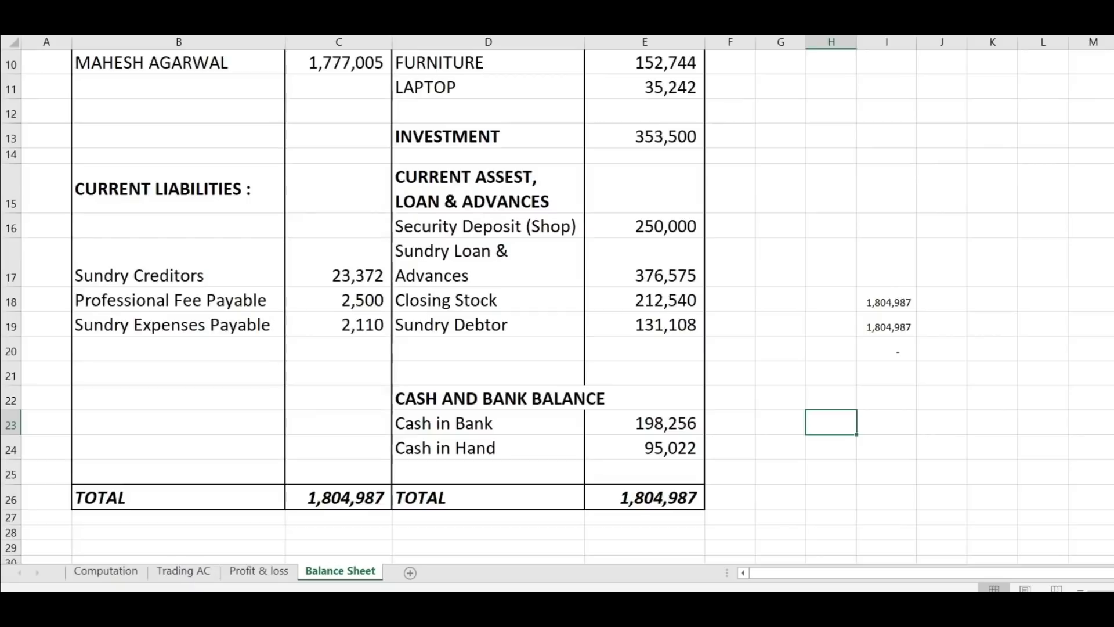
pyautogui.moveTo(371, 604)
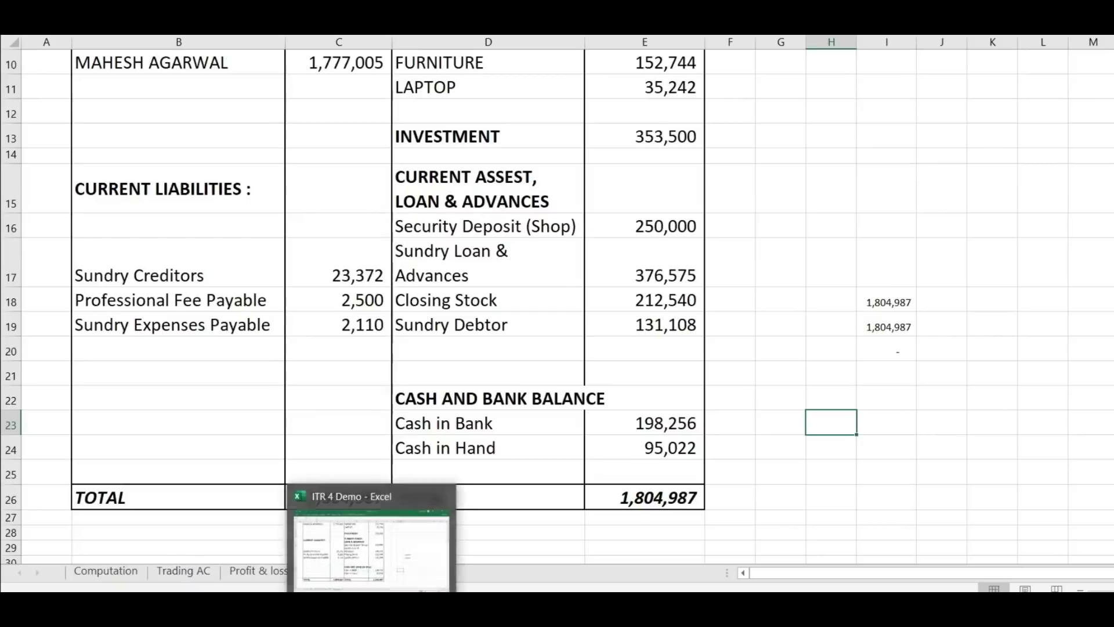
pyautogui.click(246, 159)
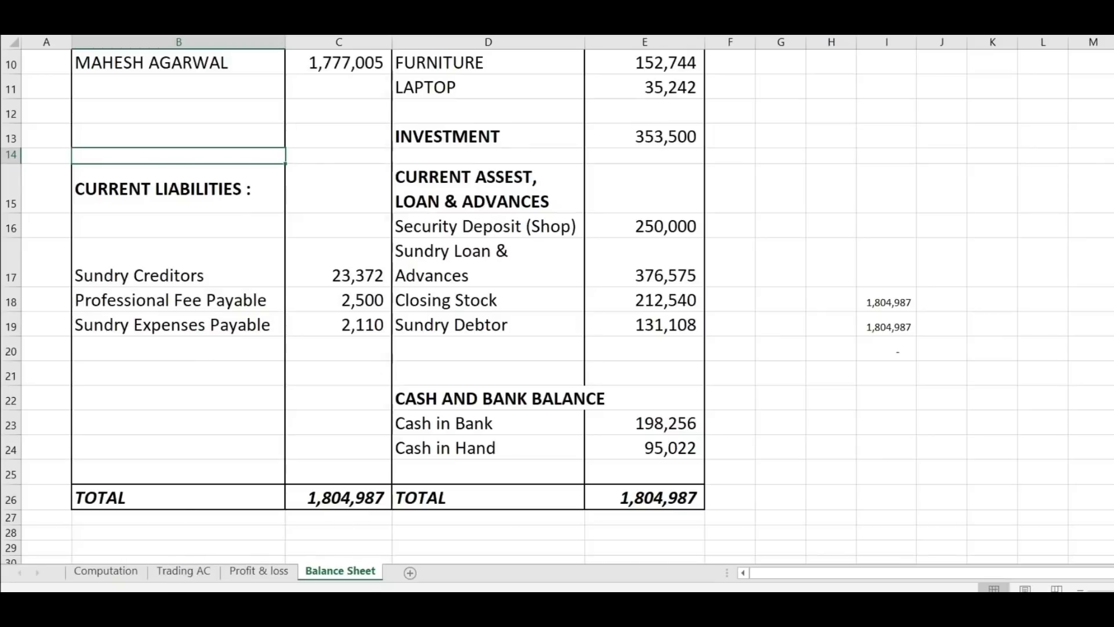
pyautogui.moveTo(329, 603)
pyautogui.click(328, 528)
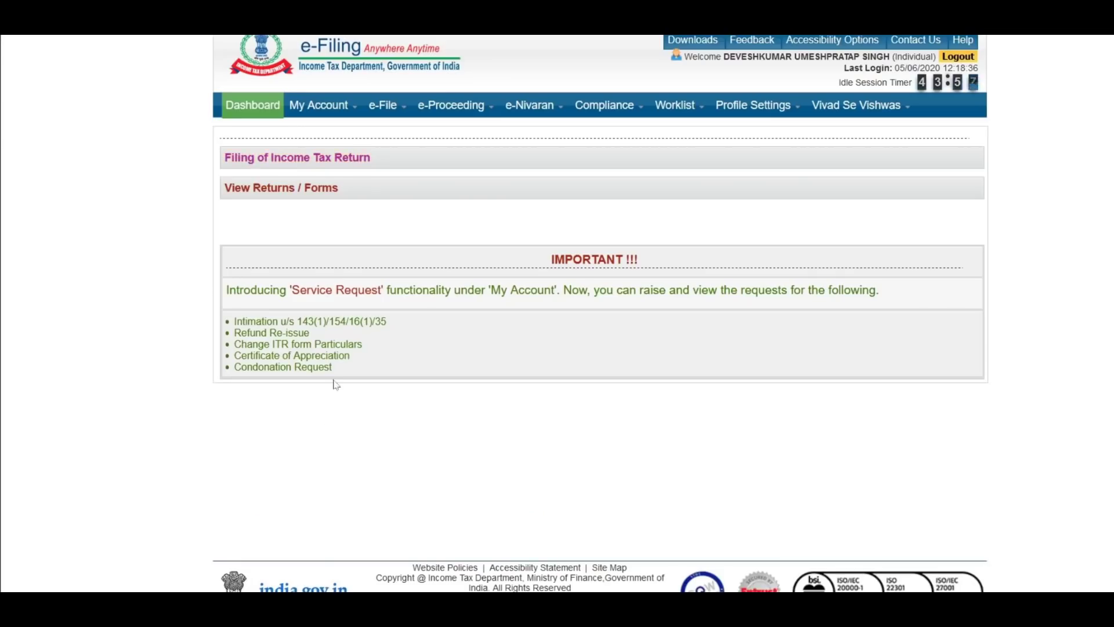
pyautogui.moveTo(371, 603)
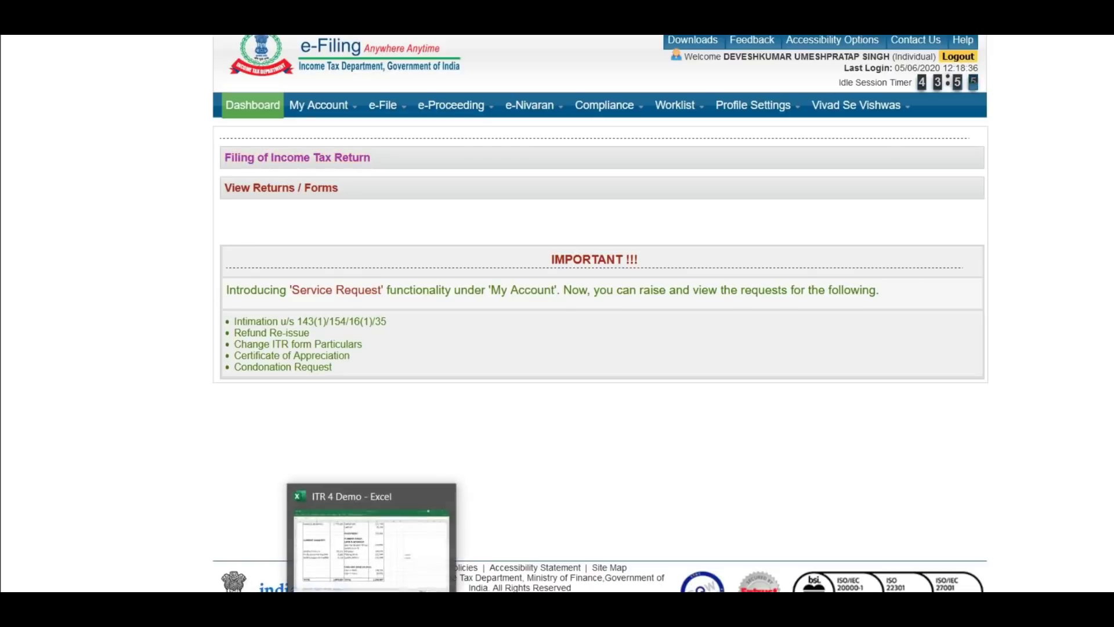
pyautogui.click(371, 542)
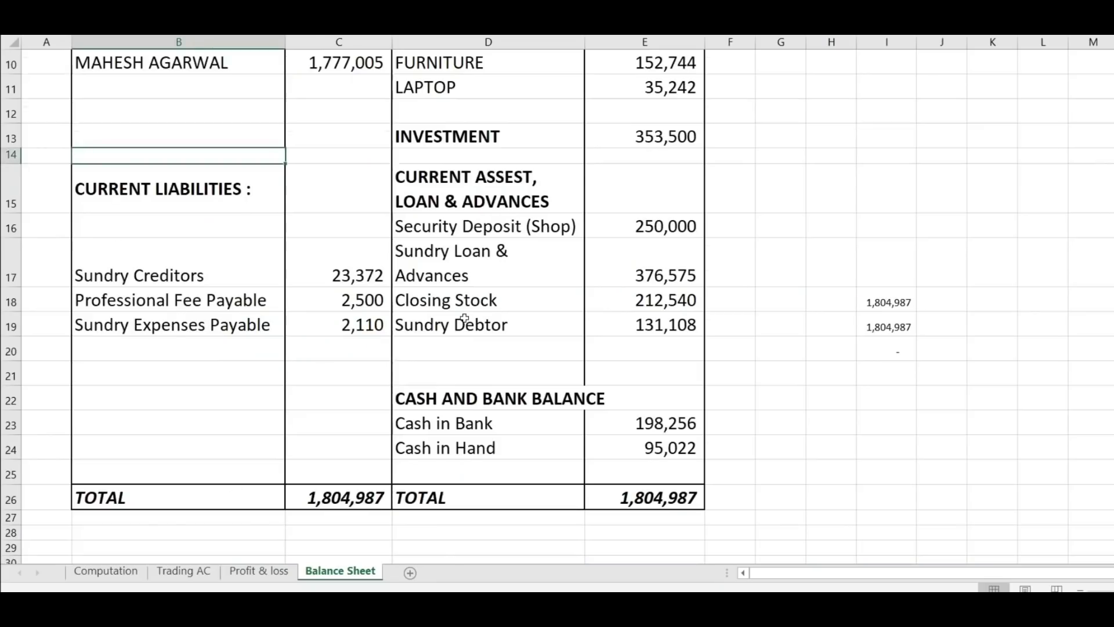
pyautogui.scroll(3, 464, 318)
pyautogui.scroll(-6, 463, 317)
pyautogui.scroll(6, 463, 317)
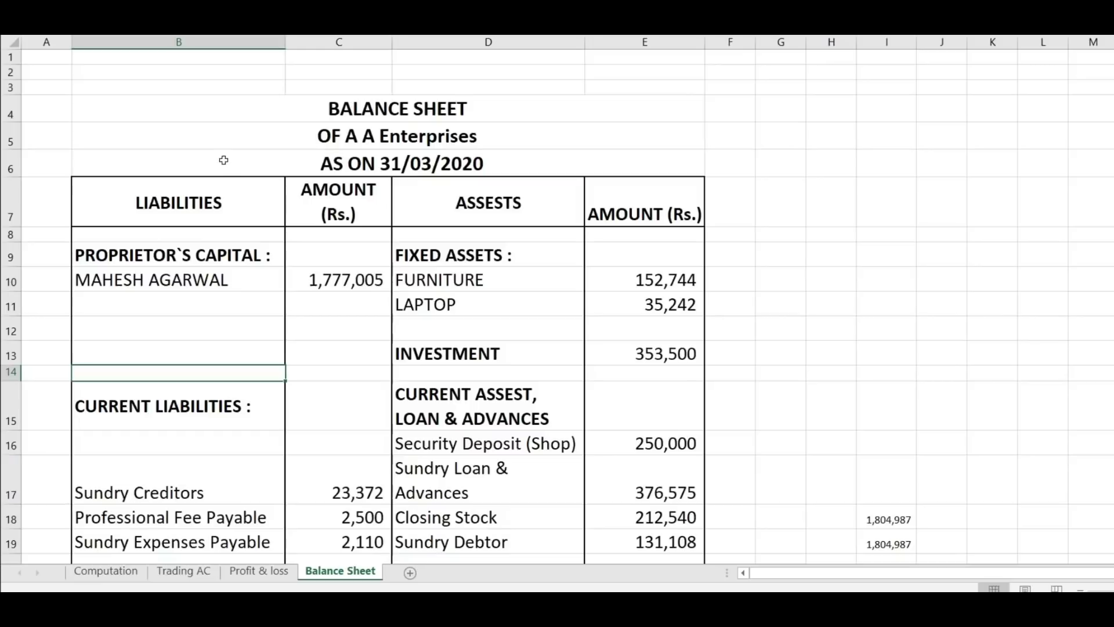
pyautogui.click(223, 118)
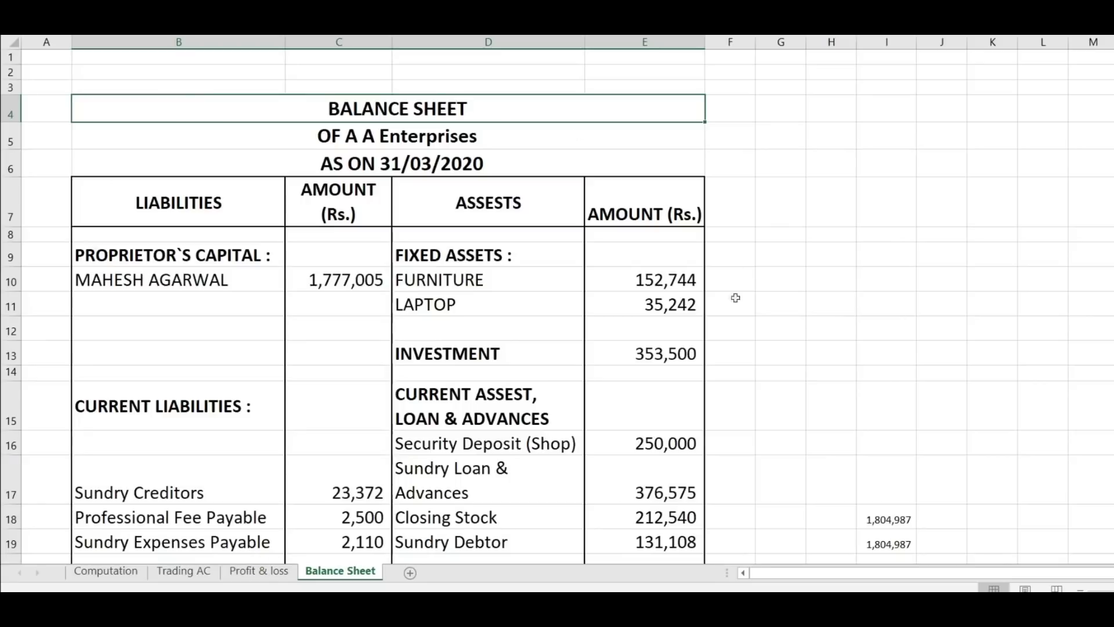
pyautogui.scroll(-2, 255, 279)
pyautogui.scroll(2, 255, 278)
# Step: Scroll through the Computation sheet's income heads and deductions, showing total tax of 12,095
pyautogui.click(104, 572)
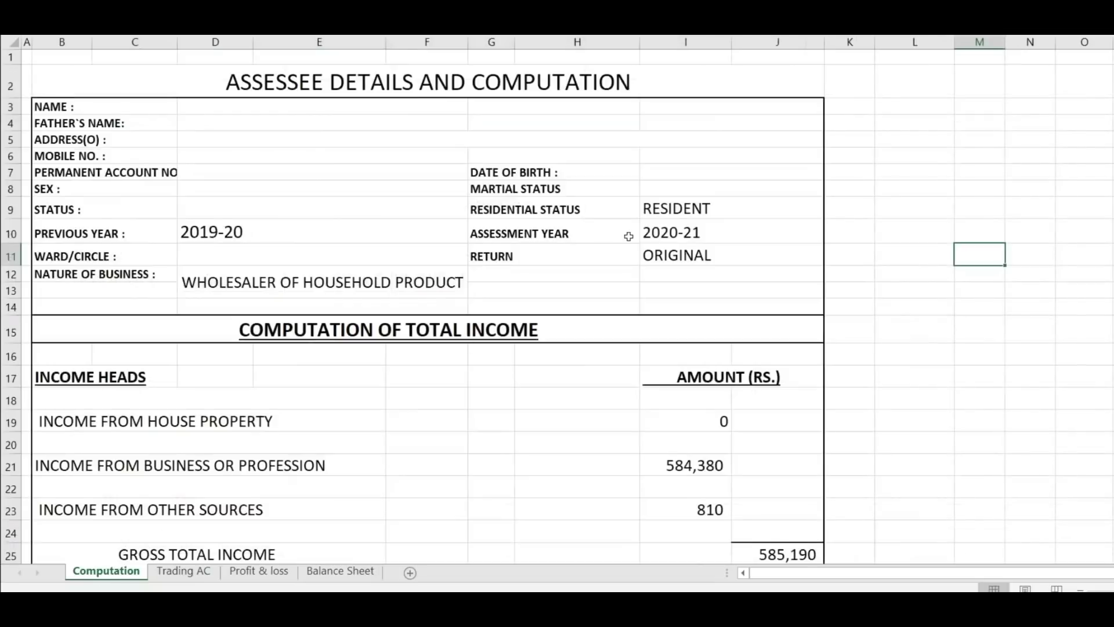
pyautogui.scroll(-20, 628, 237)
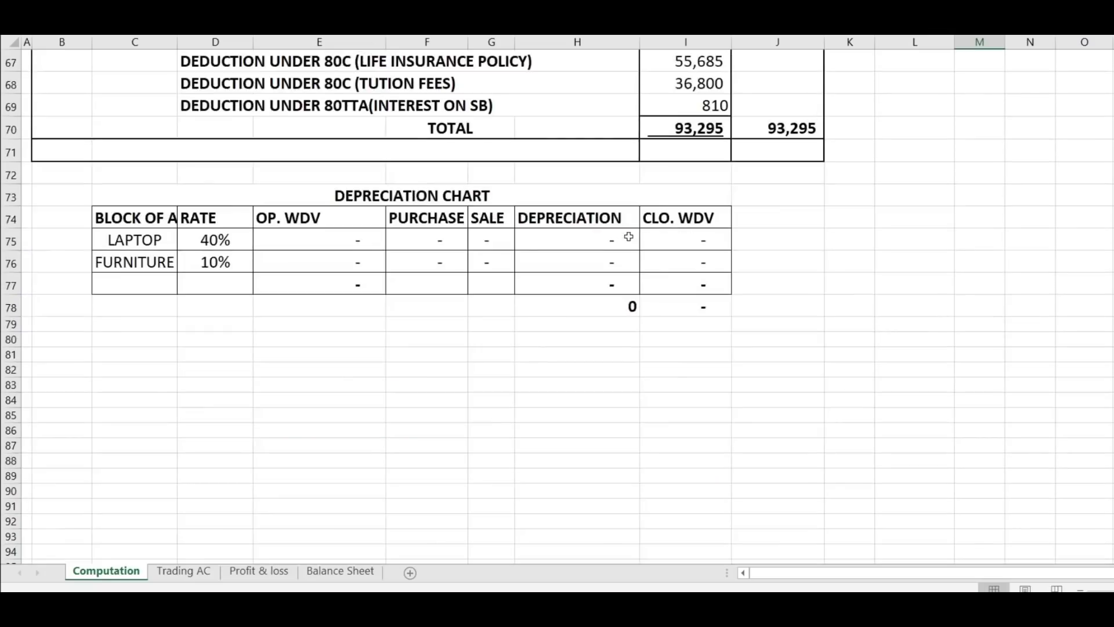
pyautogui.scroll(12, 628, 237)
pyautogui.scroll(5, 629, 237)
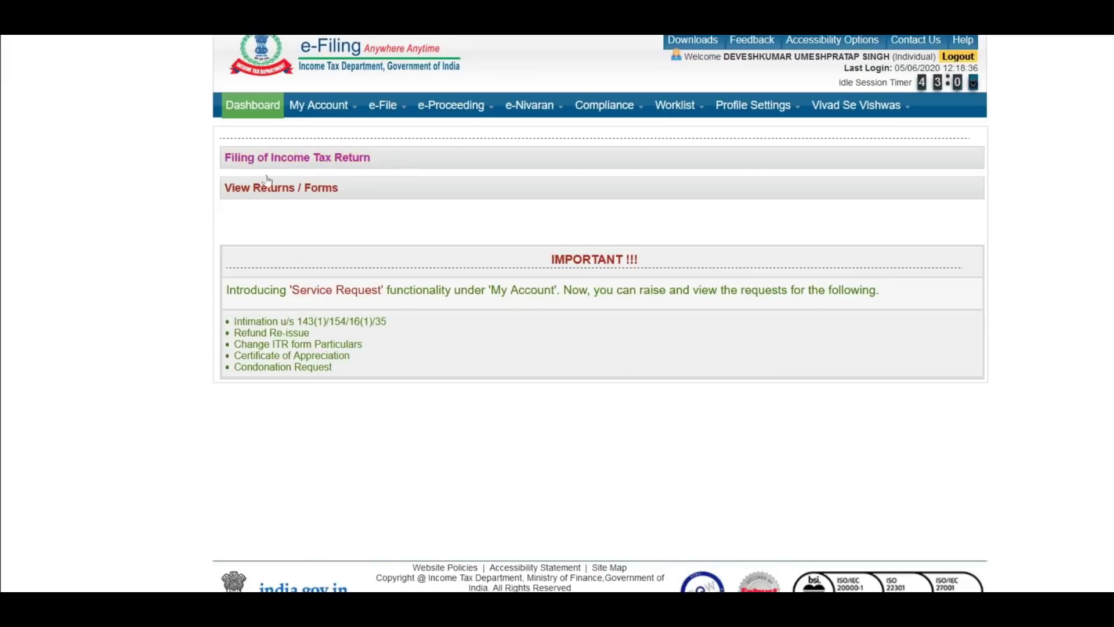
# Step: Start a return for AY 2020-21, ITR-4, Original/Revised Return, prepared and submitted online
pyautogui.click(350, 161)
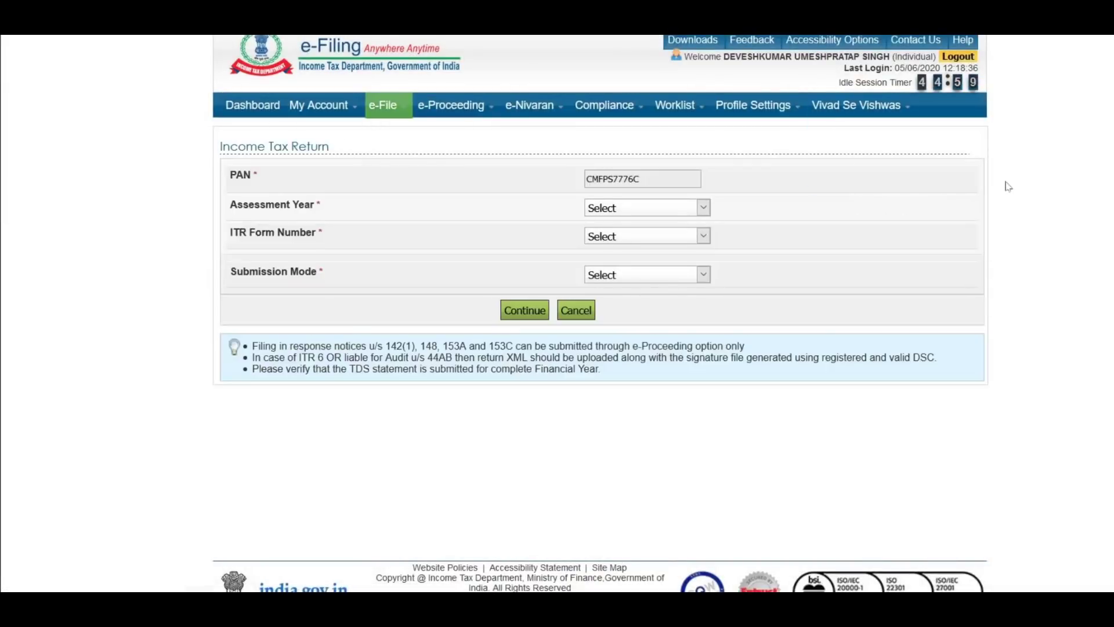
pyautogui.click(636, 209)
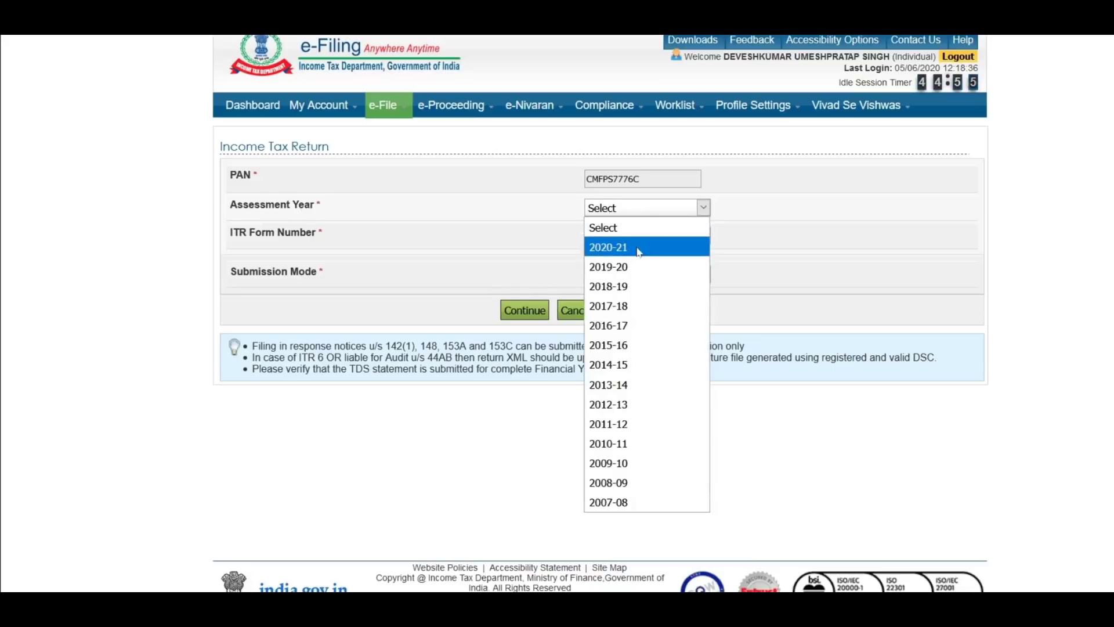
pyautogui.click(639, 248)
pyautogui.click(637, 236)
pyautogui.click(638, 288)
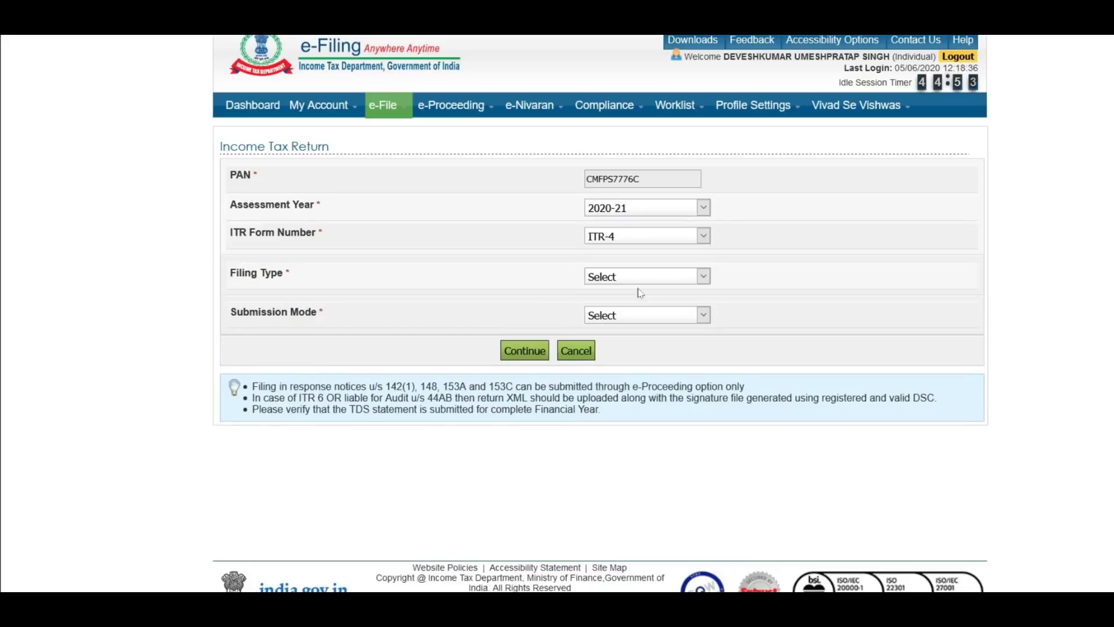
pyautogui.click(612, 277)
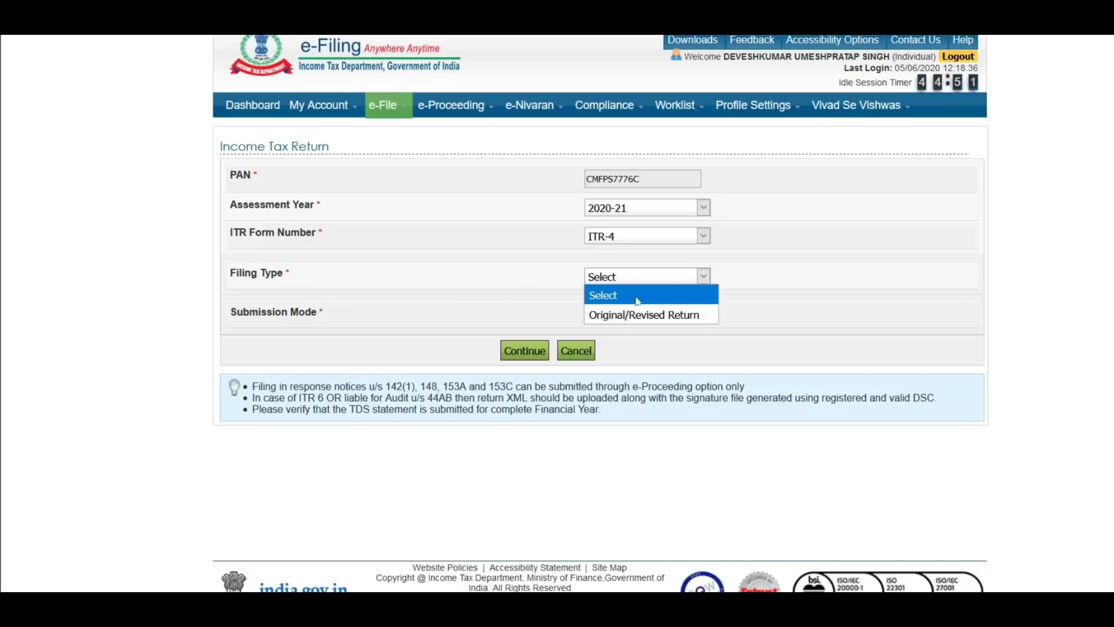
pyautogui.click(660, 319)
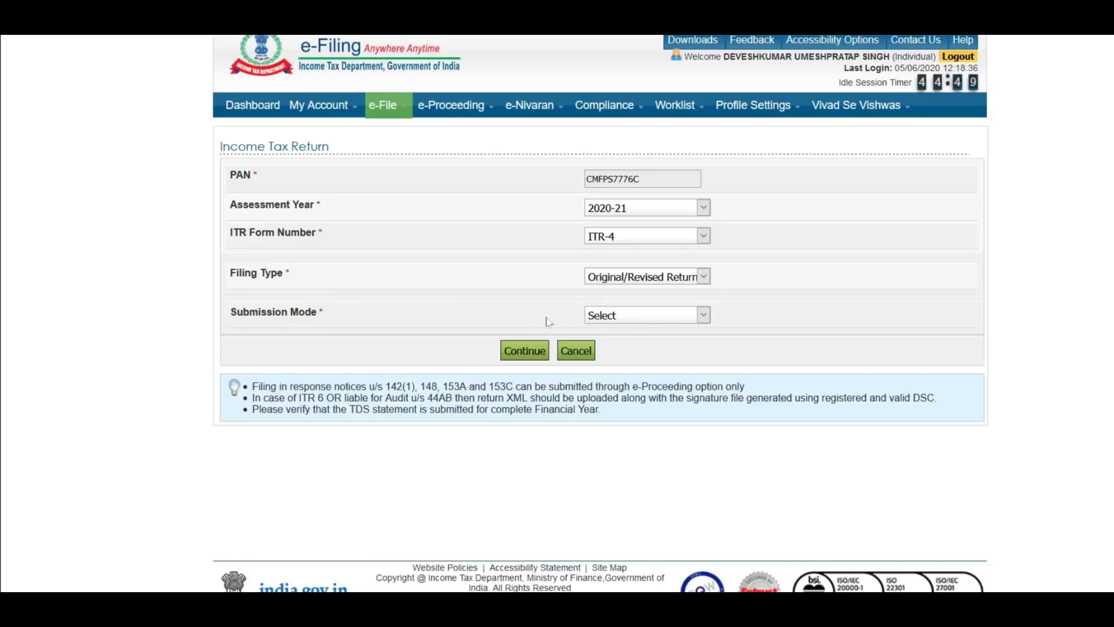
pyautogui.click(627, 318)
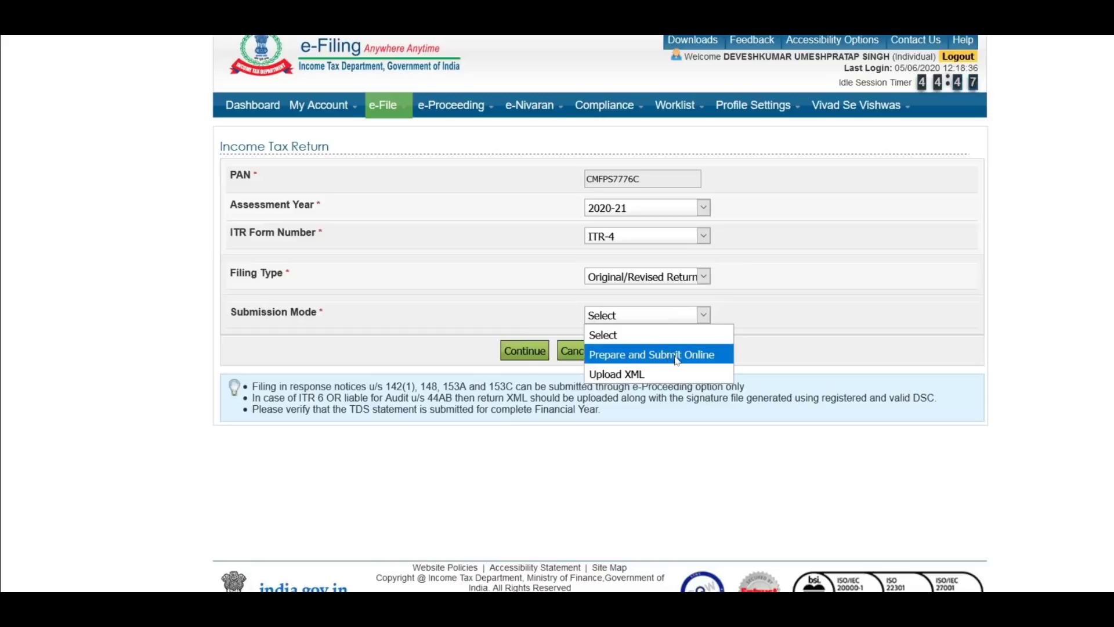
pyautogui.click(694, 360)
# Step: Give consent to check the prefilled data and open the ITR-4 form
pyautogui.scroll(-2, 610, 406)
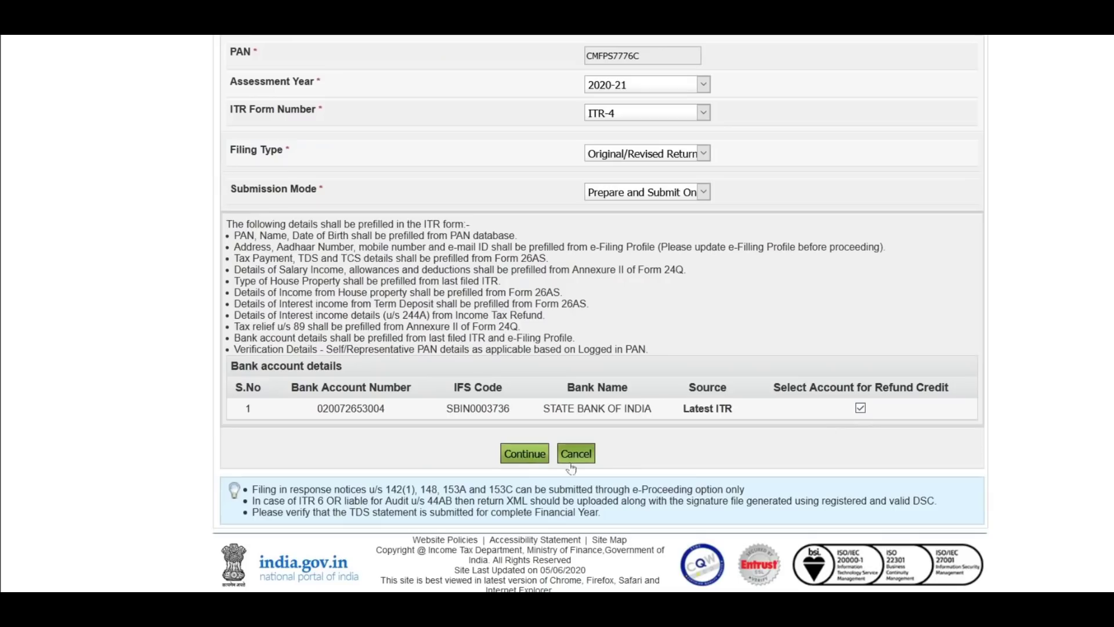
pyautogui.click(532, 459)
pyautogui.click(301, 352)
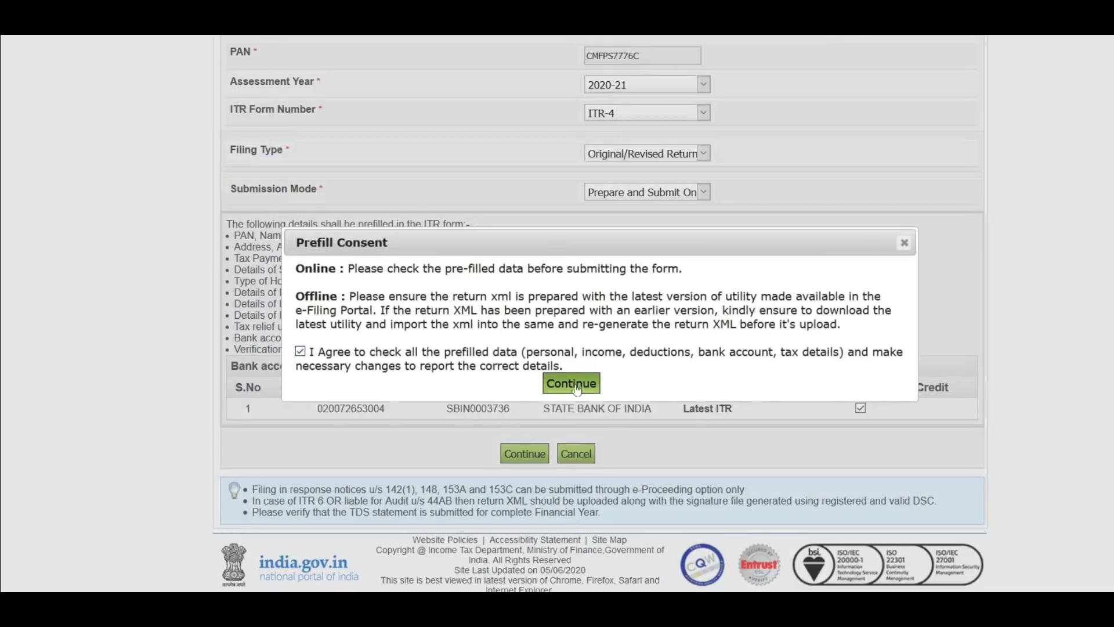
pyautogui.click(574, 385)
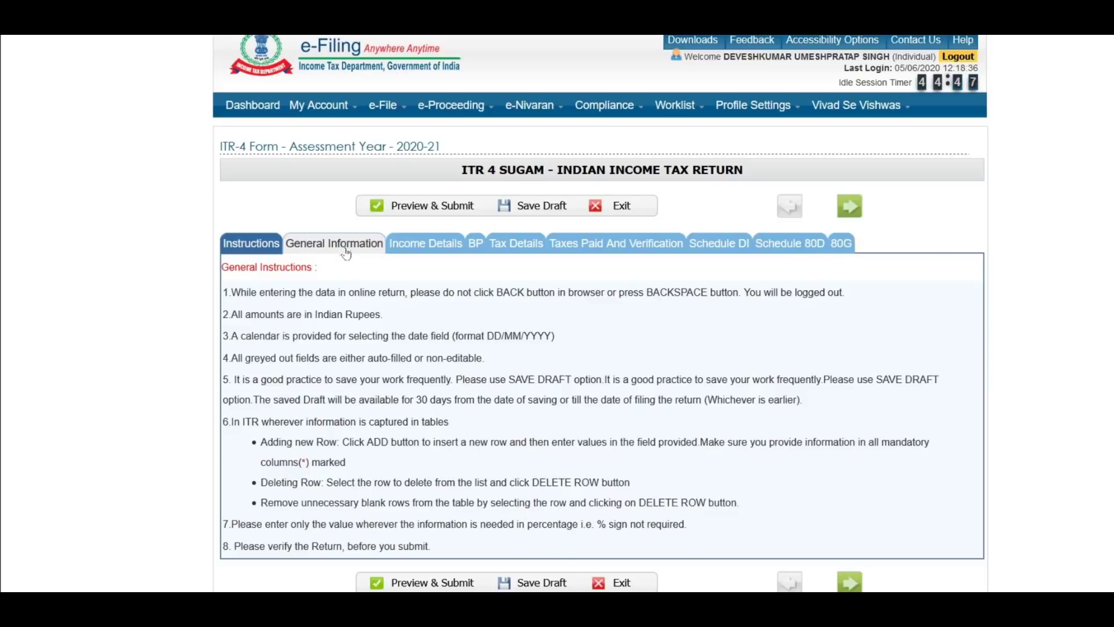
# Step: Go to the General Information tab and scroll down its prefilled fields
pyautogui.click(851, 208)
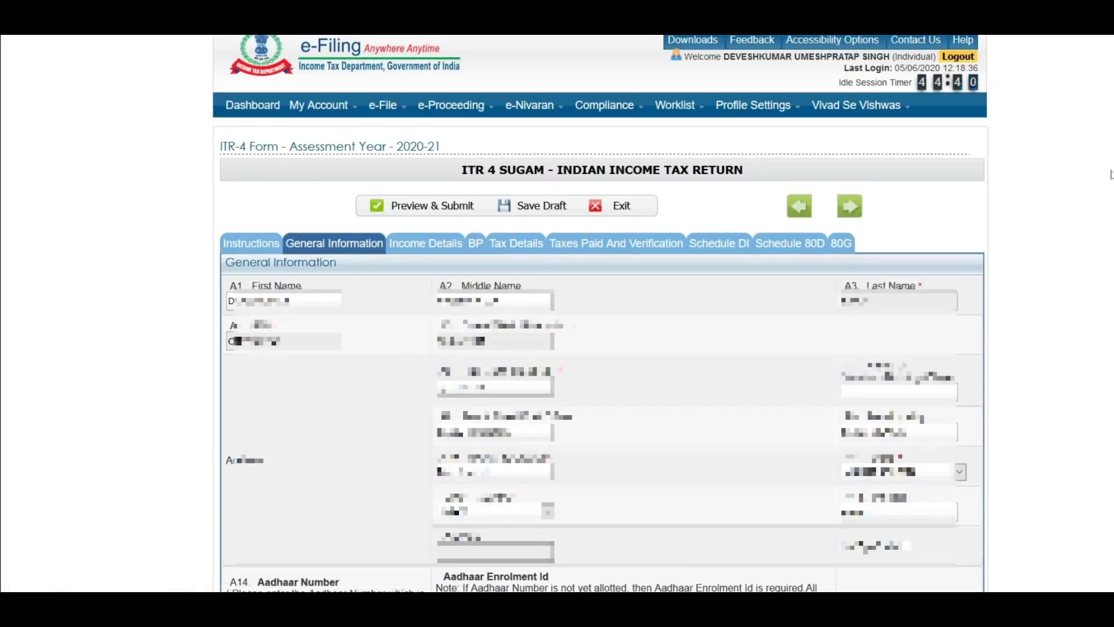
pyautogui.scroll(-3, 1111, 174)
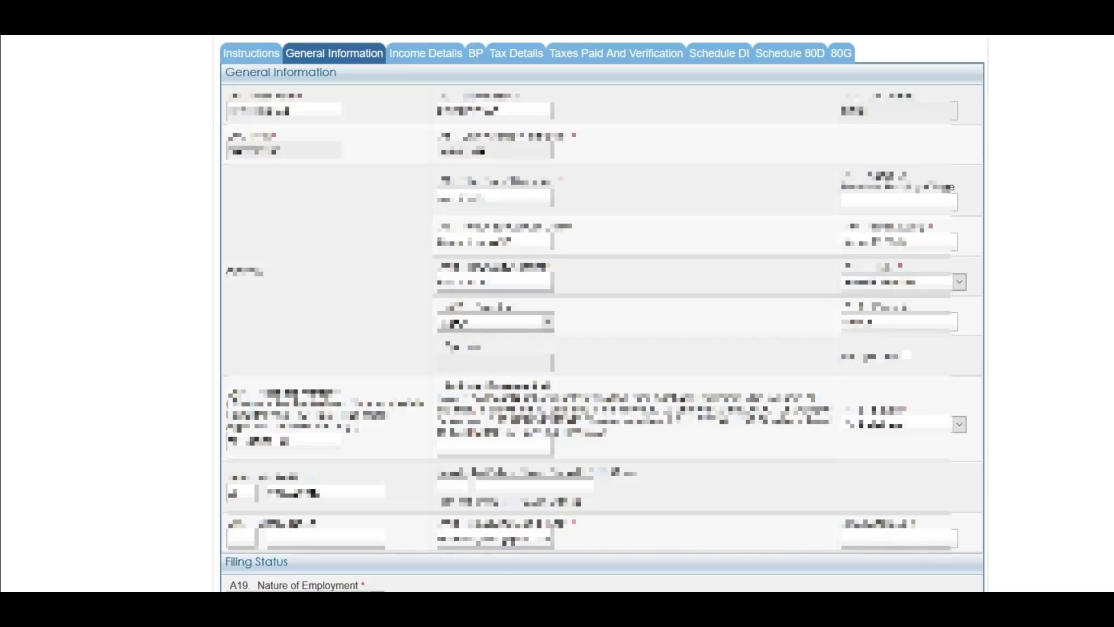
# Step: Set A19 Nature of Employment to Not Applicable(eg. Family pension etc)
pyautogui.scroll(-9, 255, 67)
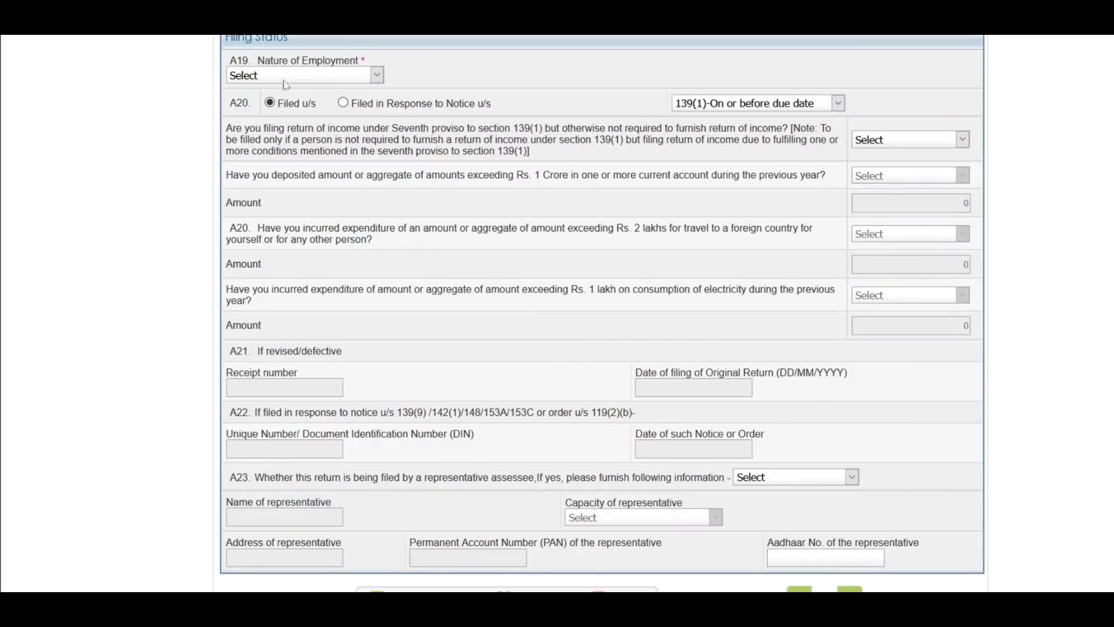
pyautogui.click(360, 78)
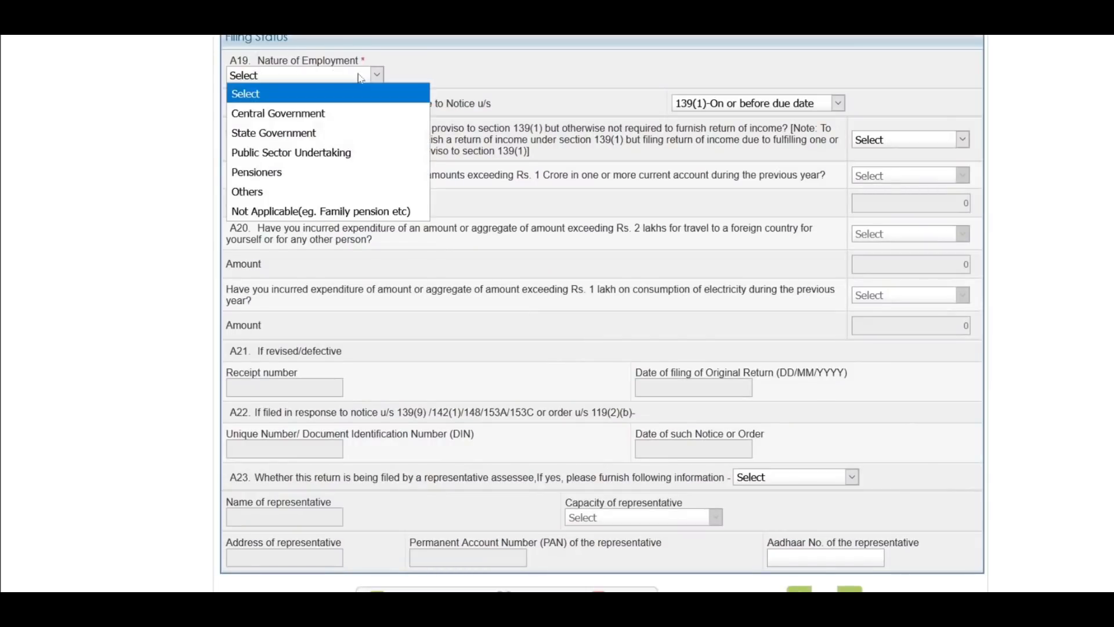
pyautogui.click(277, 213)
pyautogui.click(330, 81)
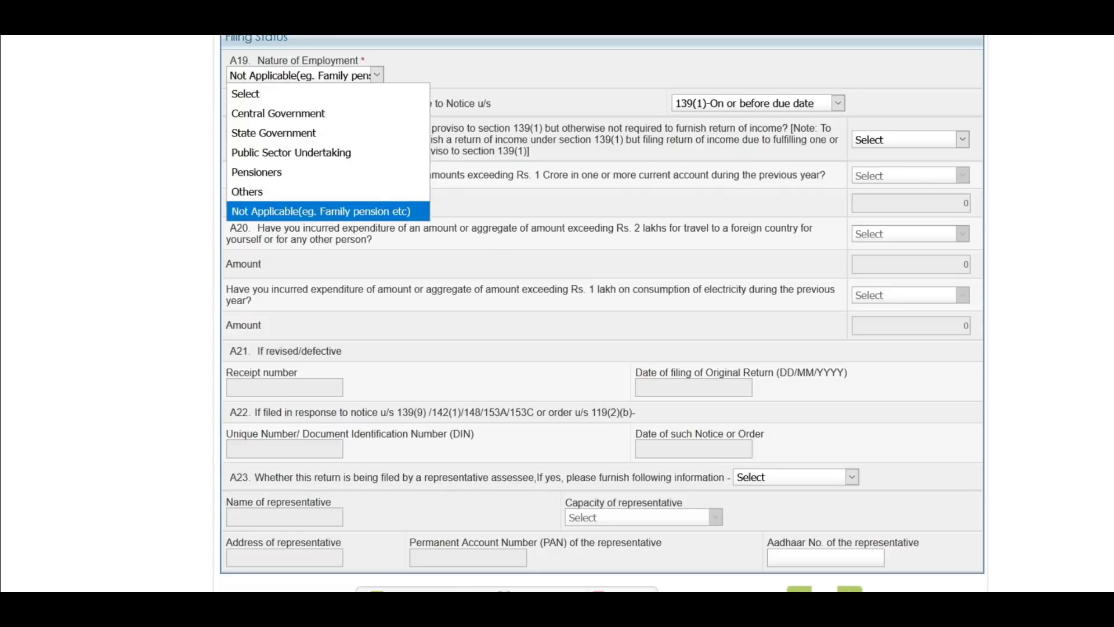
pyautogui.press('Return')
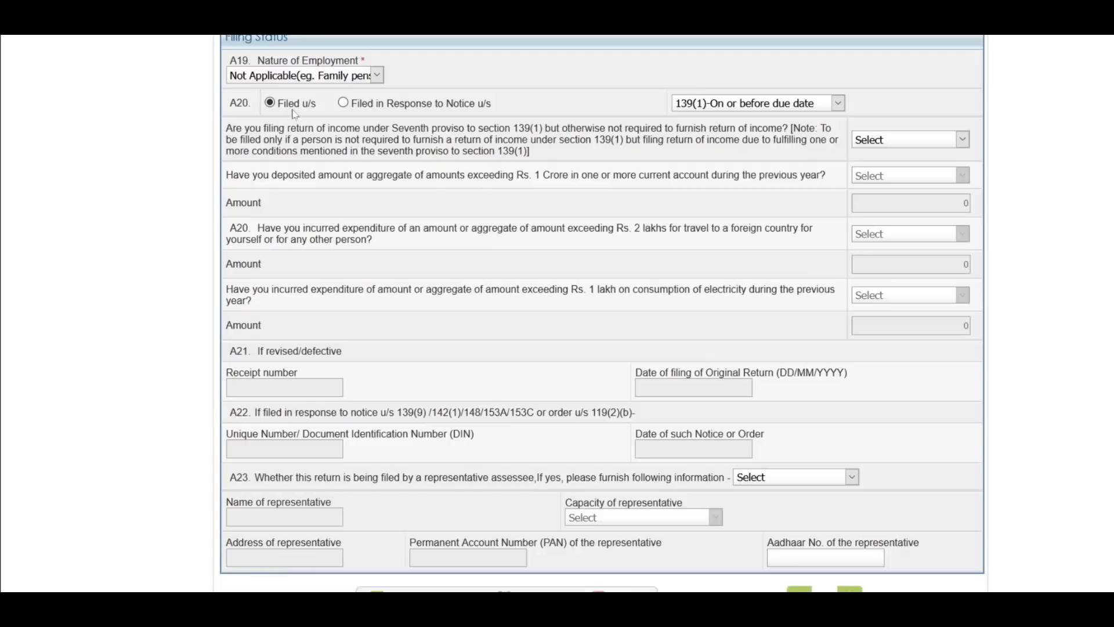
pyautogui.click(782, 105)
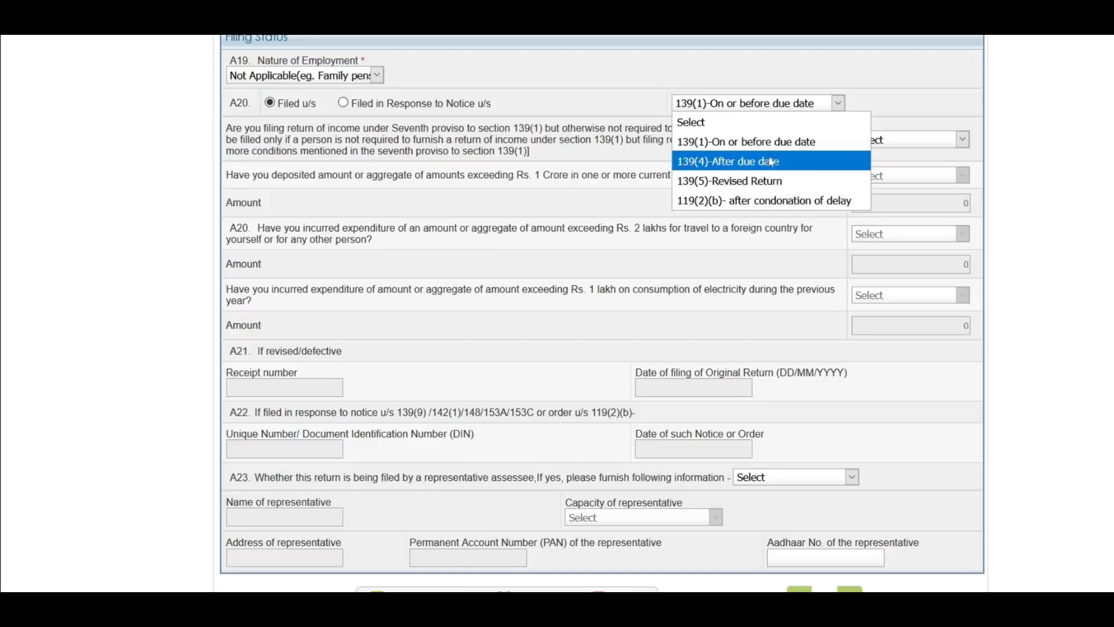
pyautogui.click(747, 145)
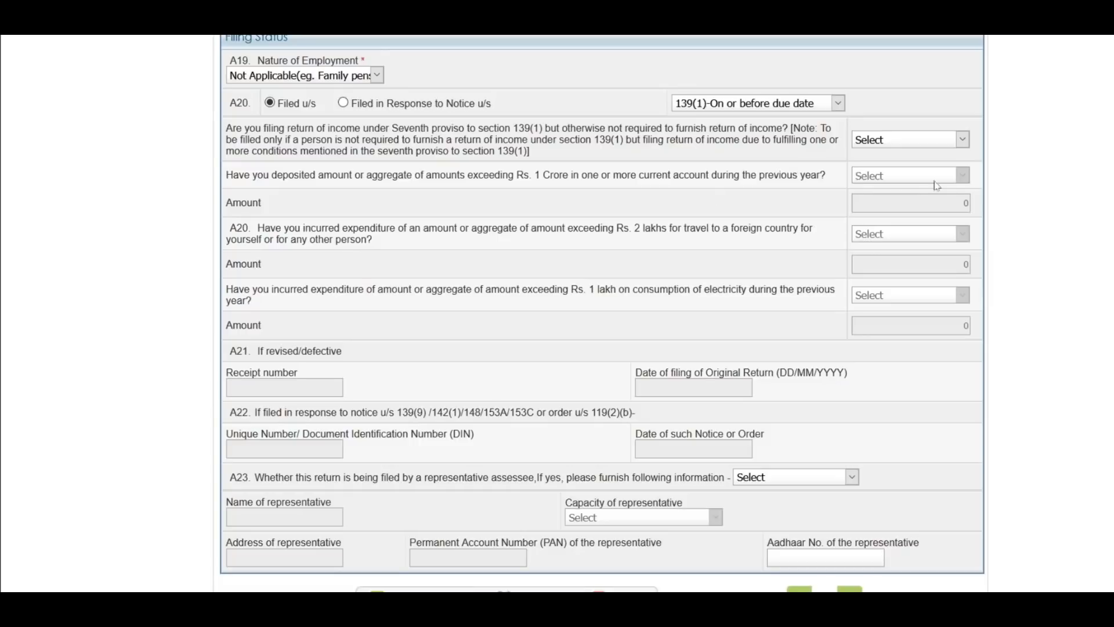
# Step: Try Yes on seventh proviso, answering No to deposit, foreign-travel and electricity questions
pyautogui.click(932, 140)
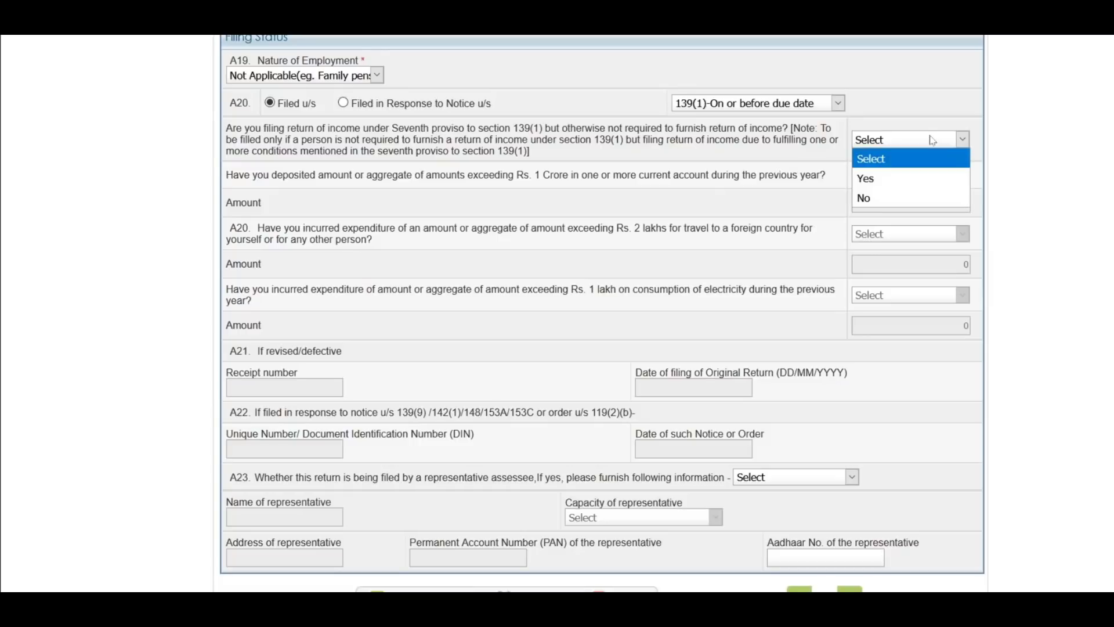
pyautogui.click(882, 185)
pyautogui.click(893, 176)
pyautogui.click(892, 211)
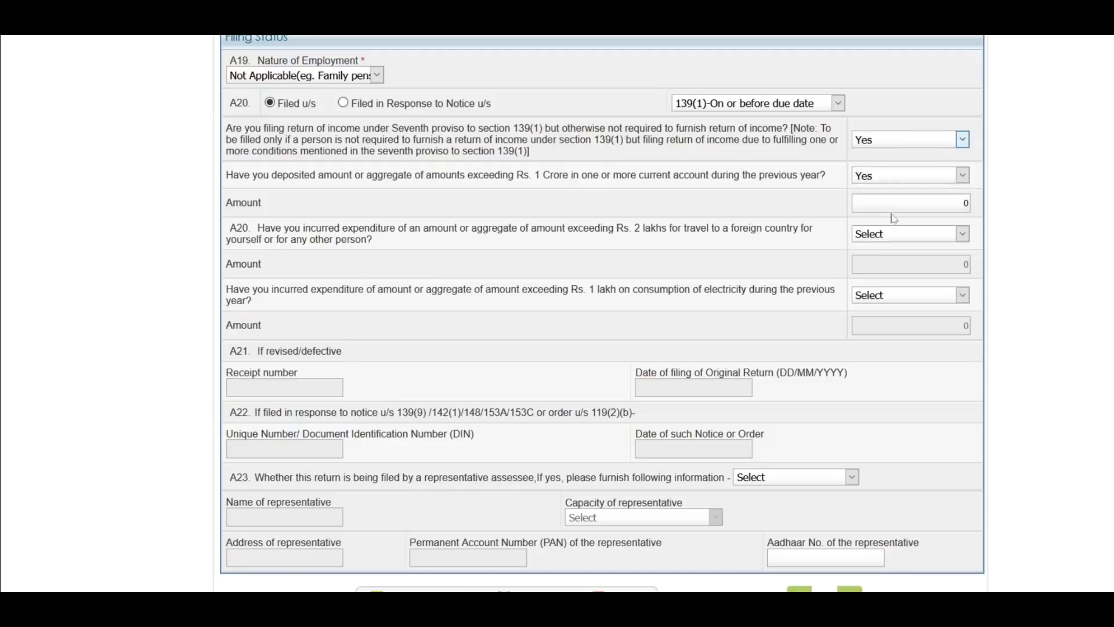
pyautogui.click(895, 175)
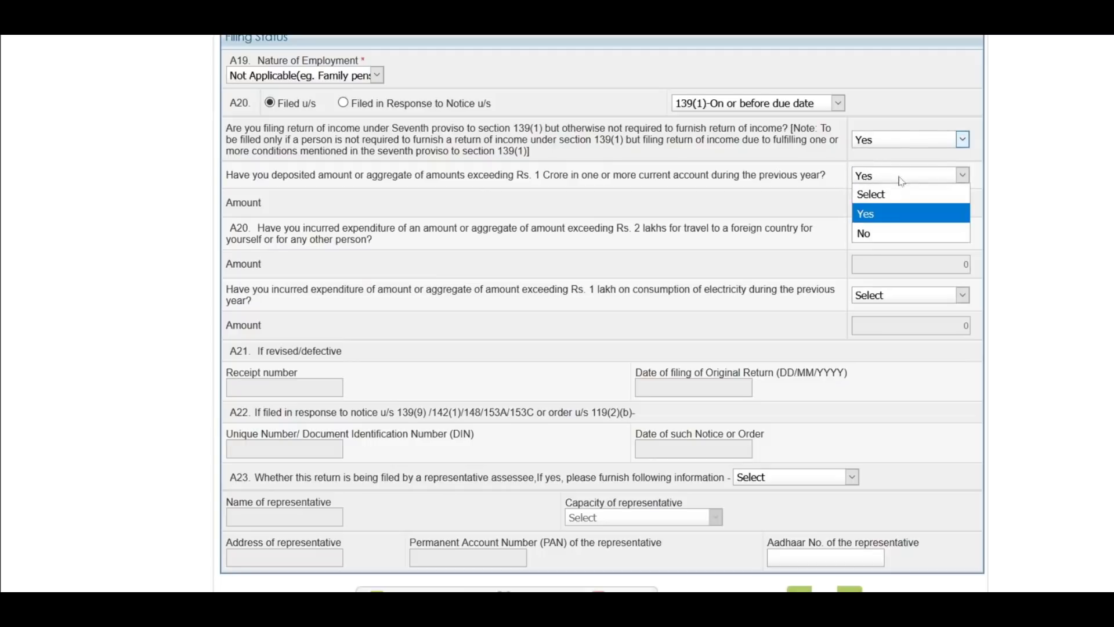
pyautogui.click(894, 227)
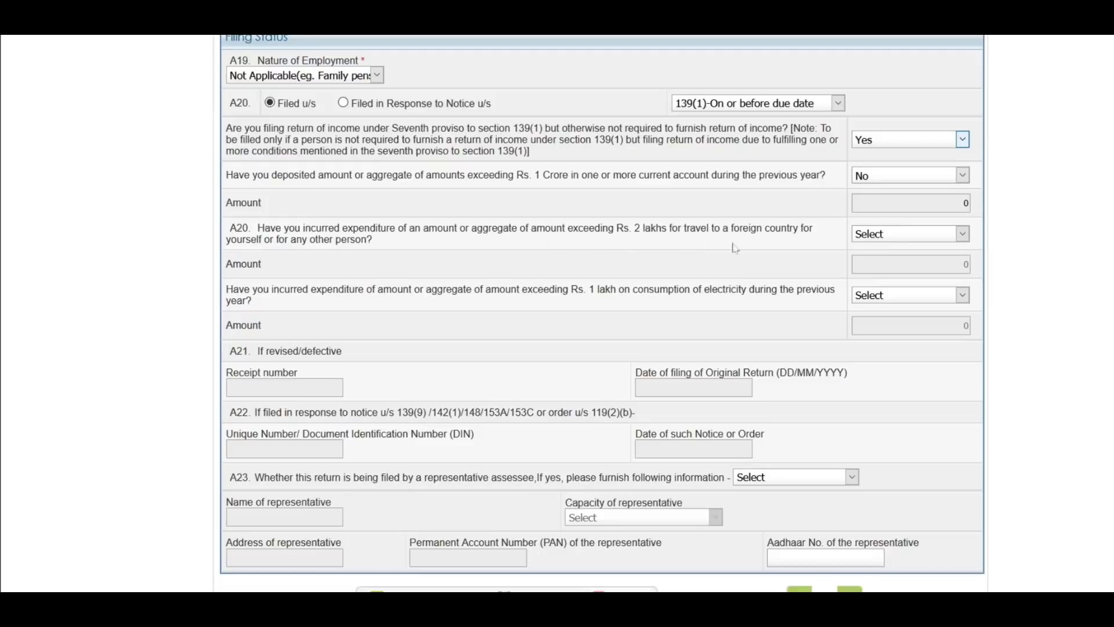
pyautogui.click(883, 236)
pyautogui.click(905, 275)
pyautogui.click(907, 235)
pyautogui.click(907, 292)
pyautogui.click(936, 298)
pyautogui.click(872, 352)
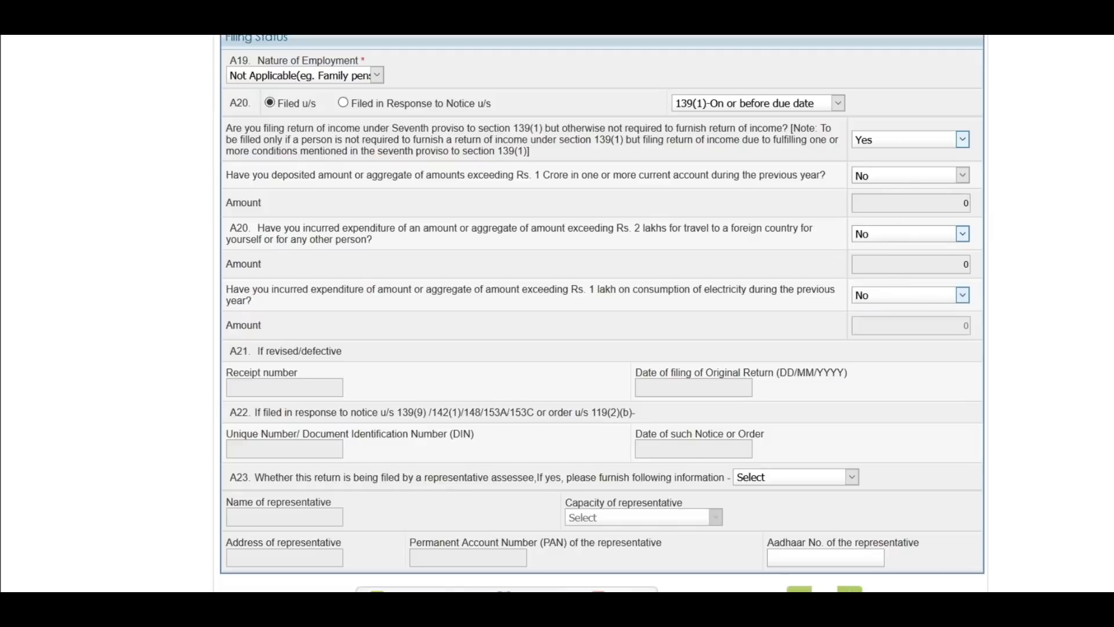
# Step: Set the seventh-proviso question to No, greying out the high-value transaction questions
pyautogui.click(901, 144)
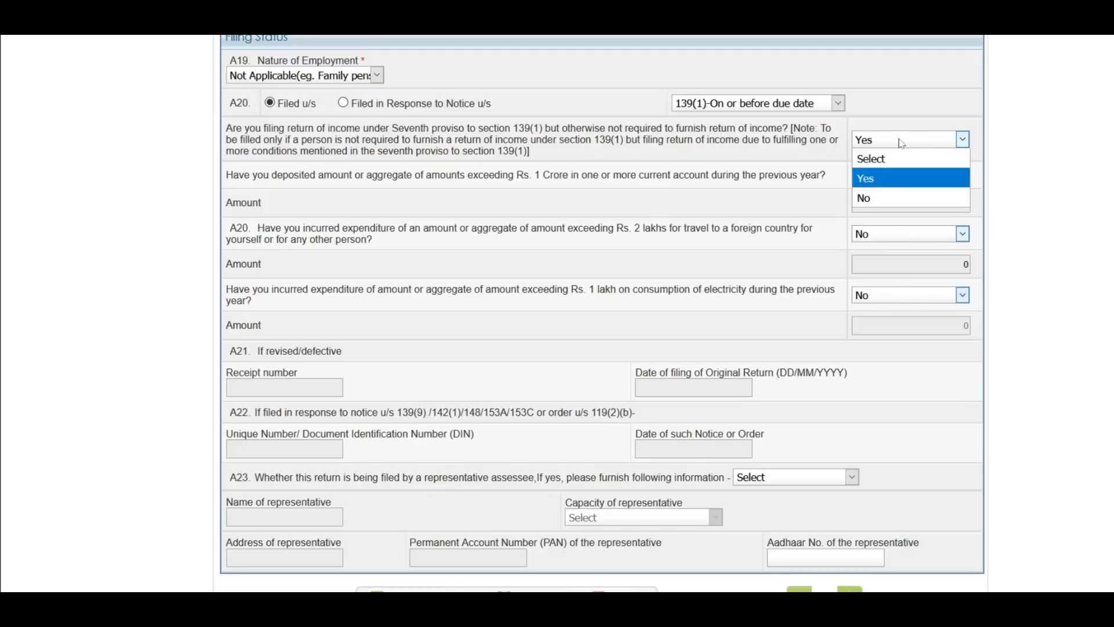
pyautogui.click(900, 198)
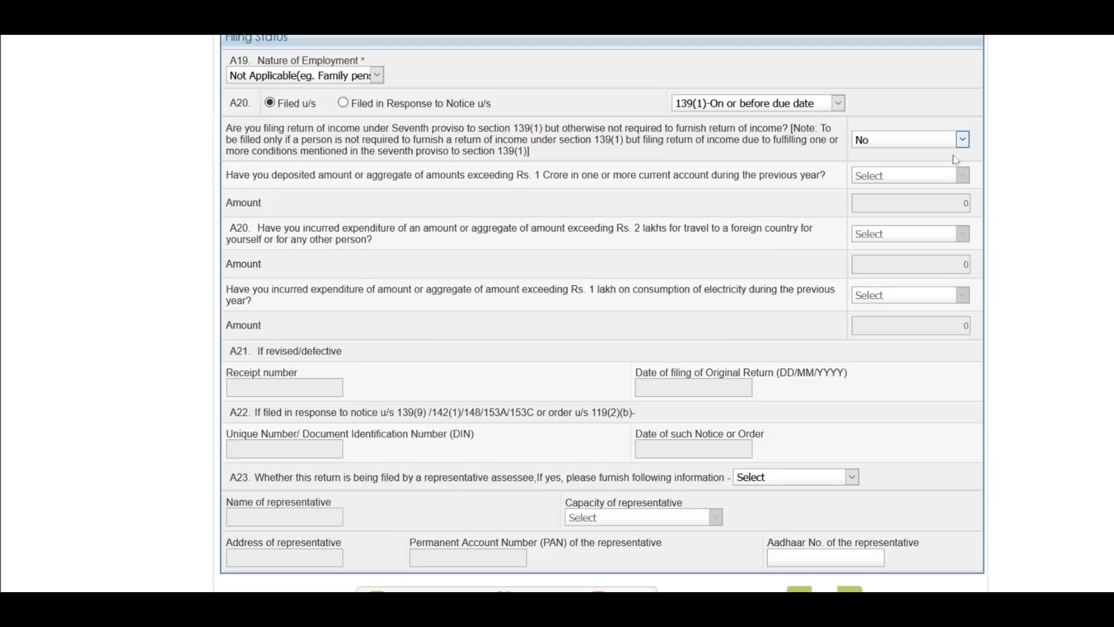
pyautogui.click(946, 139)
pyautogui.click(896, 182)
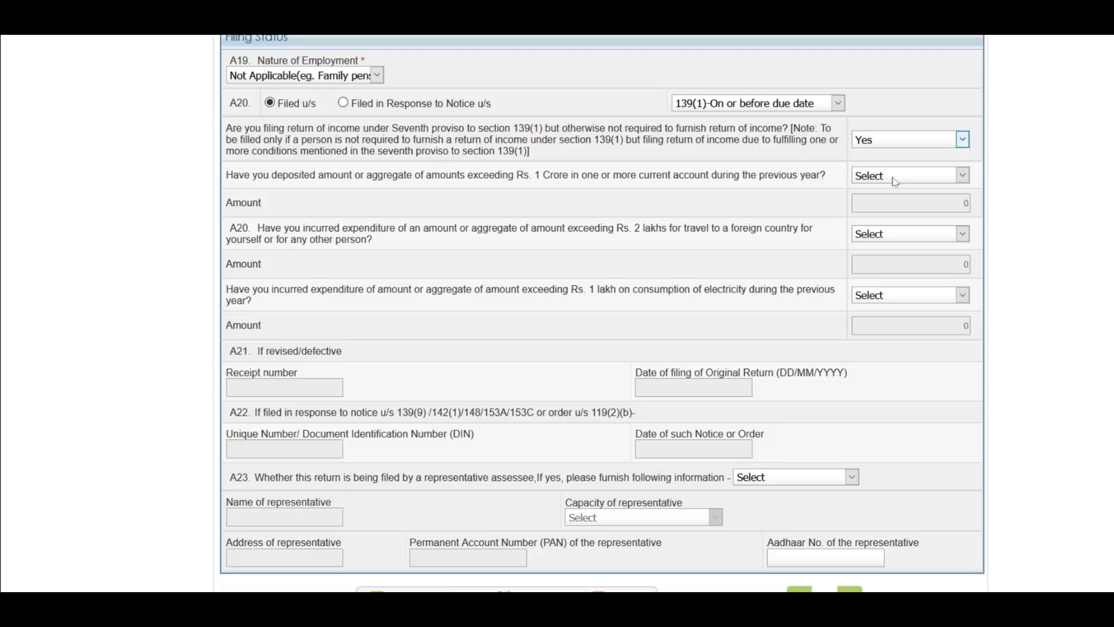
pyautogui.click(904, 140)
pyautogui.click(901, 198)
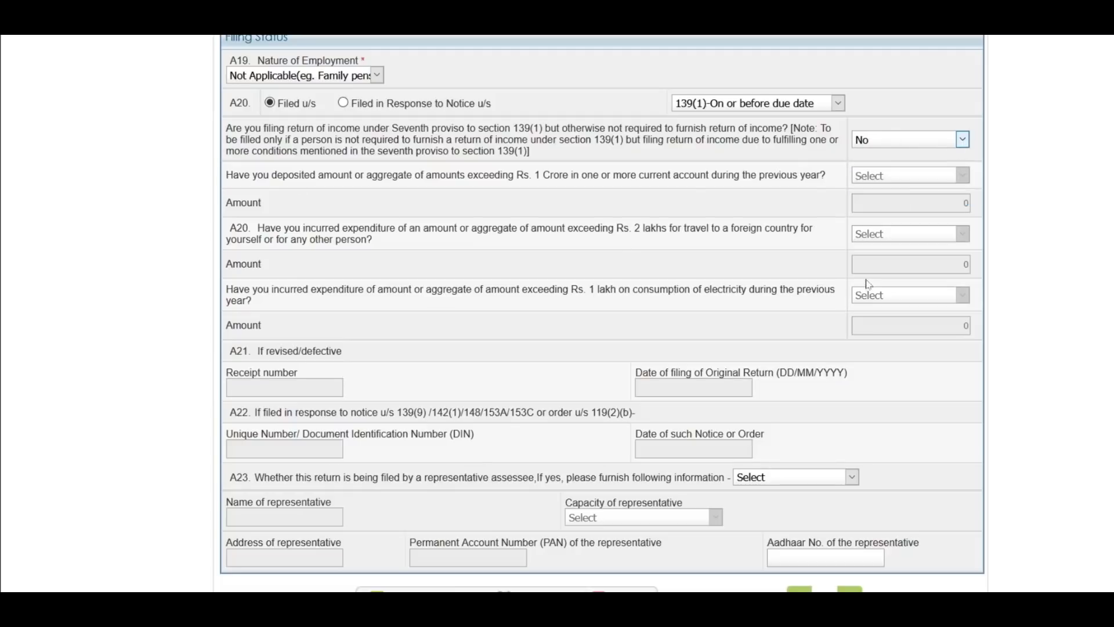
pyautogui.scroll(-3, 491, 241)
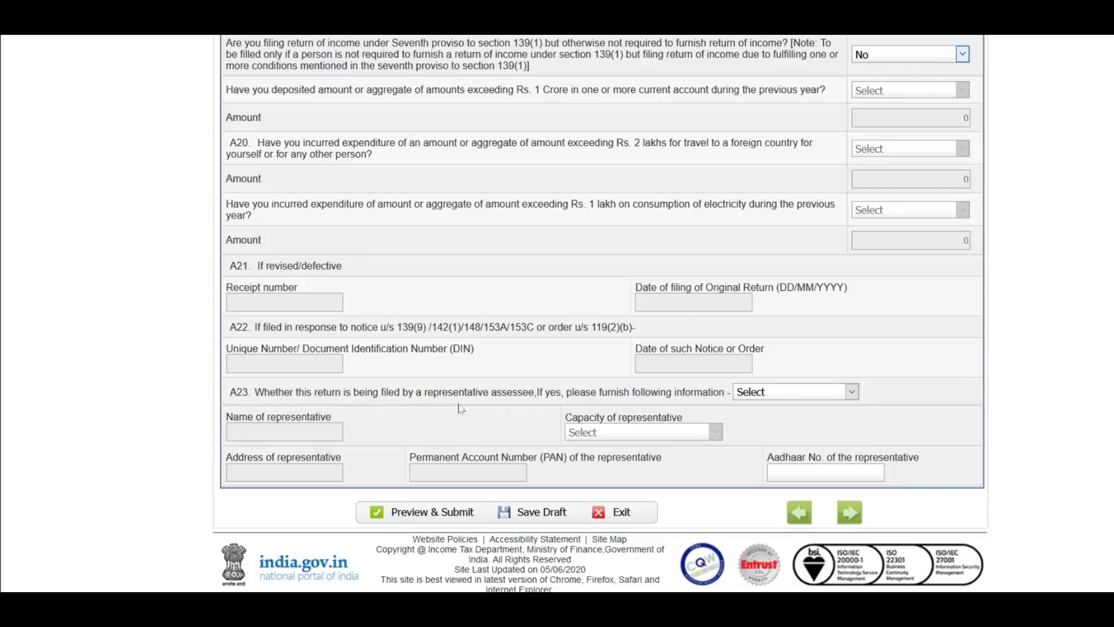
# Step: Try Yes for representative assessee, visiting the name, capacity, address and PAN fields
pyautogui.click(770, 410)
pyautogui.click(802, 393)
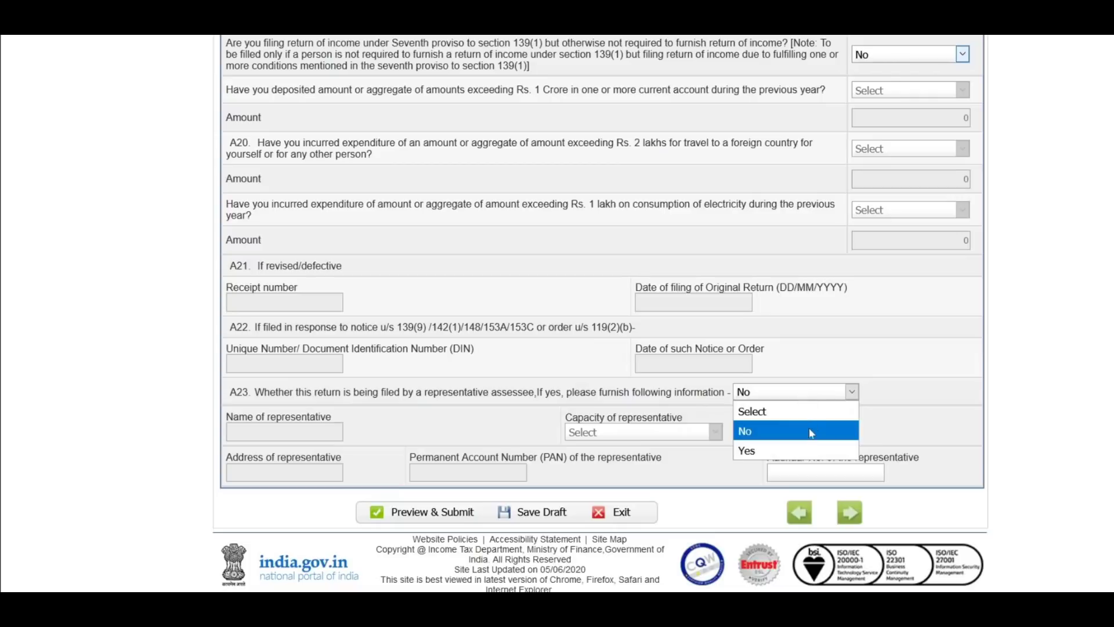
pyautogui.click(749, 451)
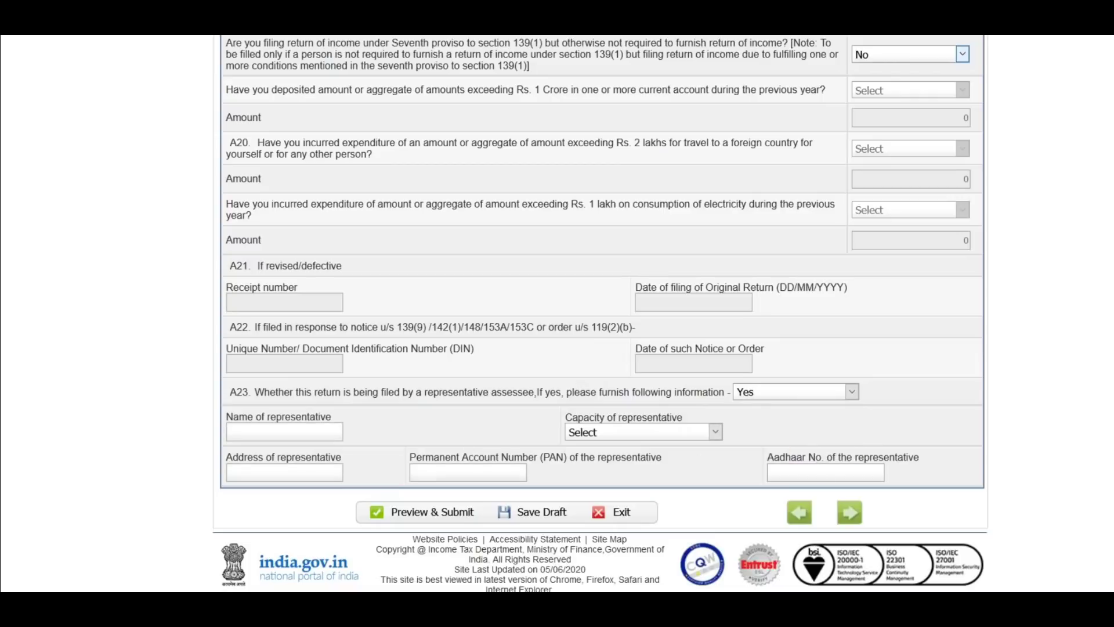
pyautogui.click(278, 432)
pyautogui.click(638, 432)
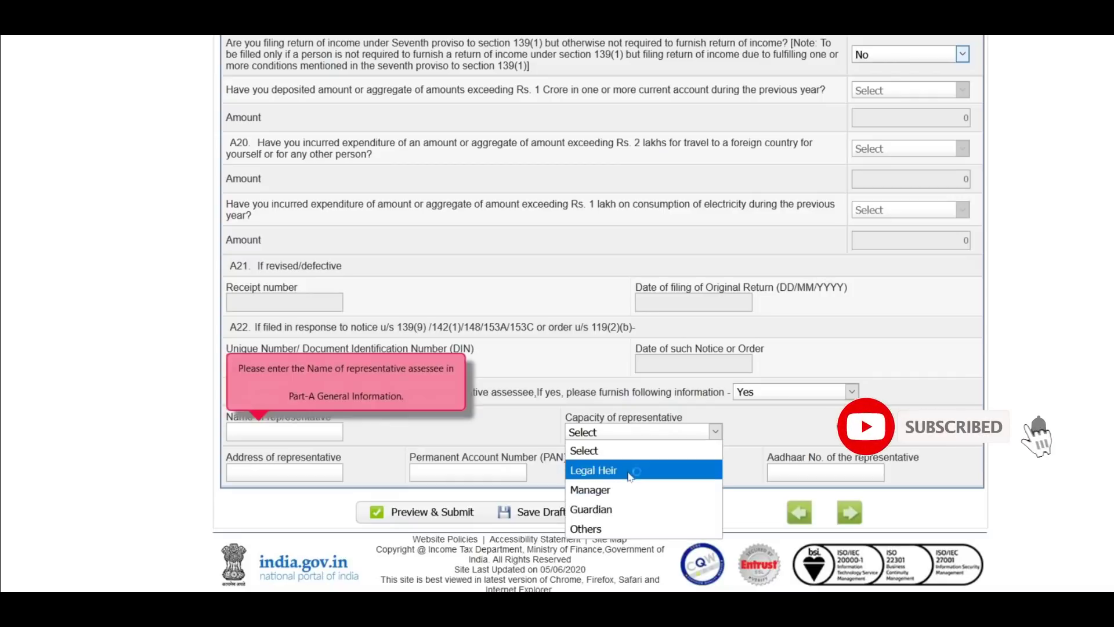
pyautogui.click(513, 441)
pyautogui.click(279, 471)
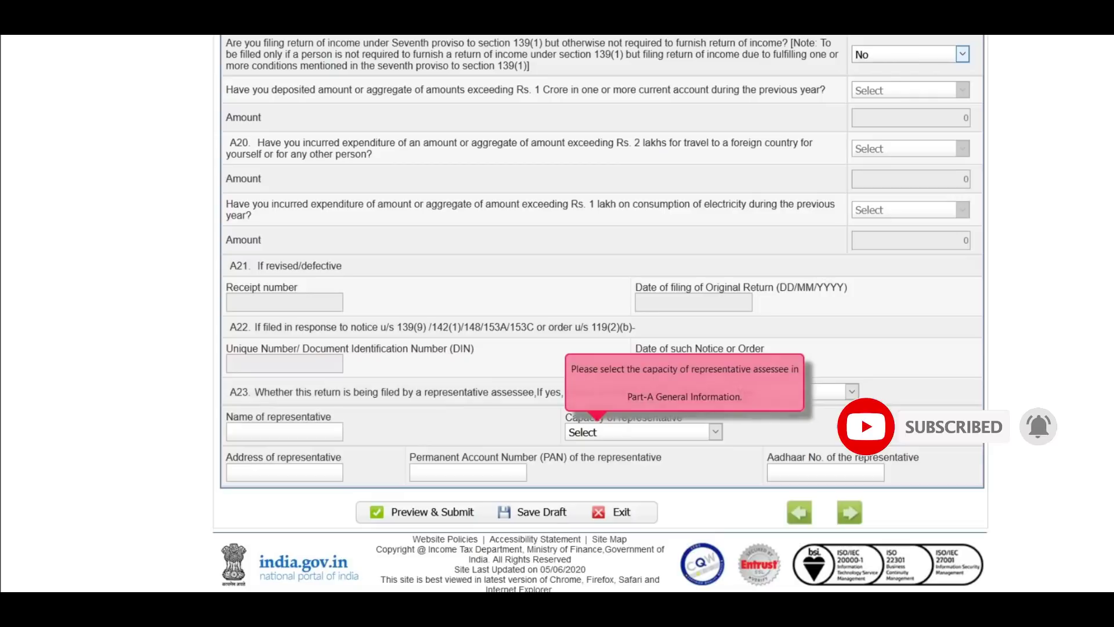
pyautogui.click(441, 472)
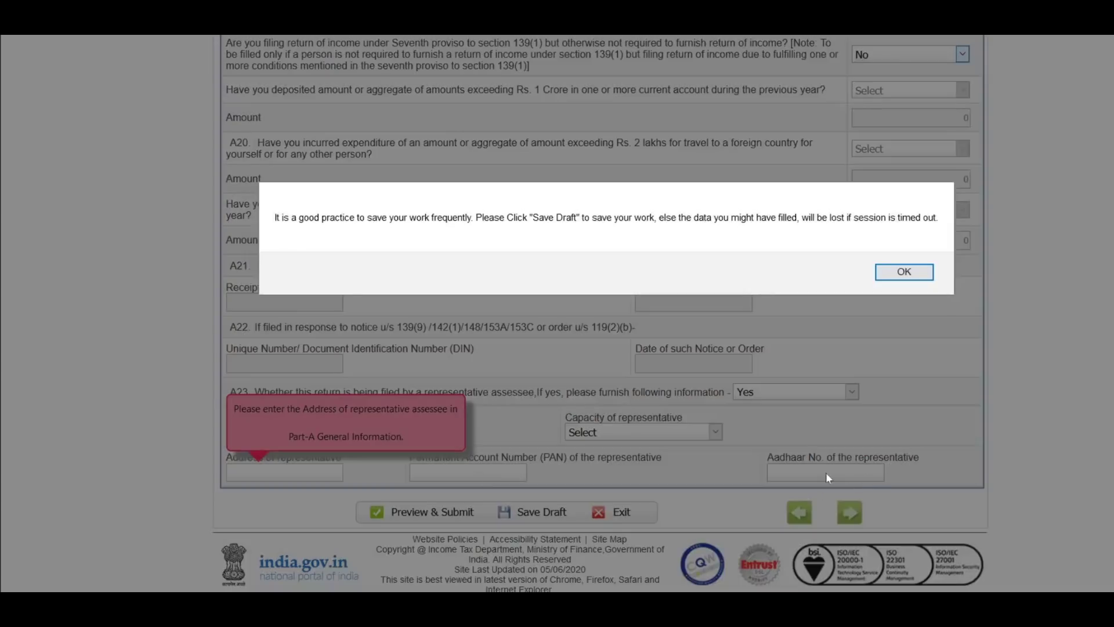
# Step: Dismiss the save reminder, set representative assessee back to No, and save the draft
pyautogui.click(914, 276)
pyautogui.click(795, 391)
pyautogui.click(778, 426)
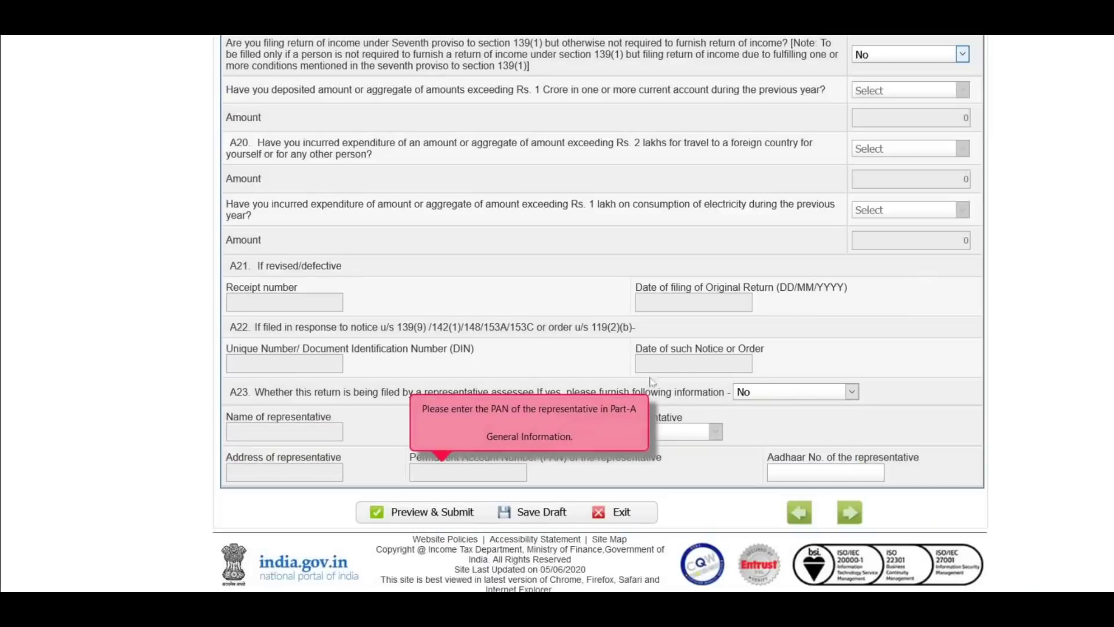
pyautogui.click(539, 513)
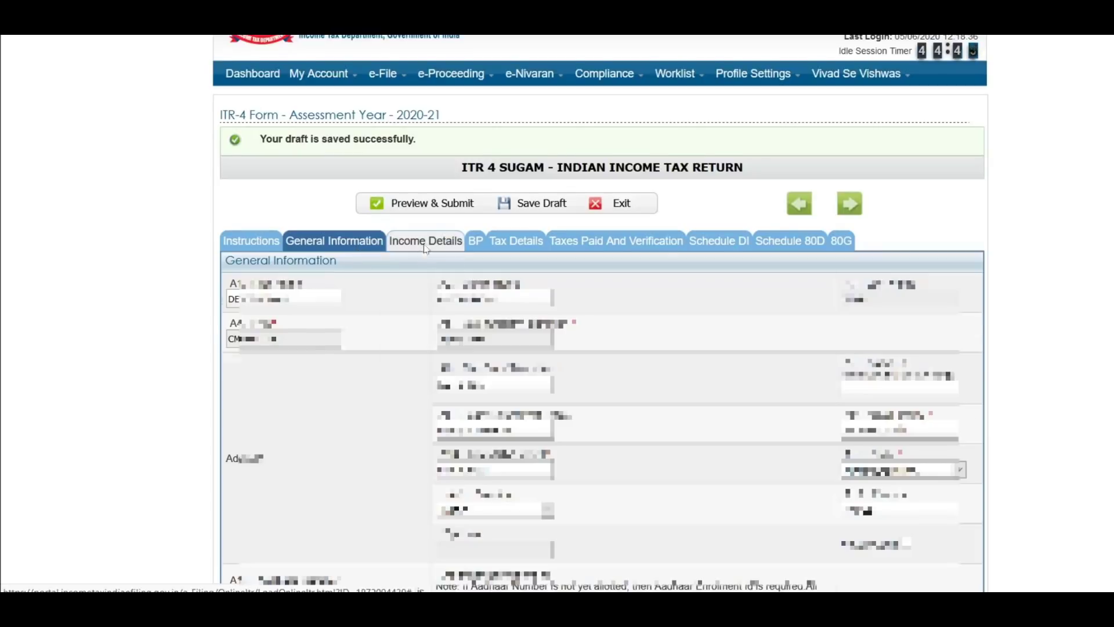
# Step: Open Income Details and scroll to the B4 other-sources section
pyautogui.click(426, 242)
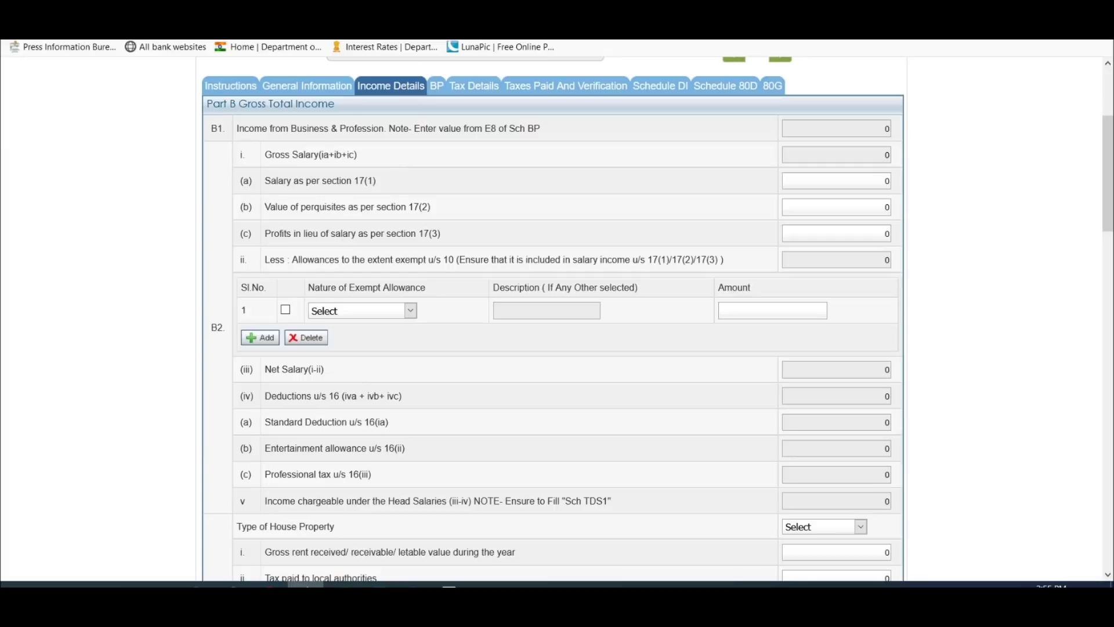
pyautogui.scroll(-1, 396, 181)
pyautogui.scroll(-3, 399, 181)
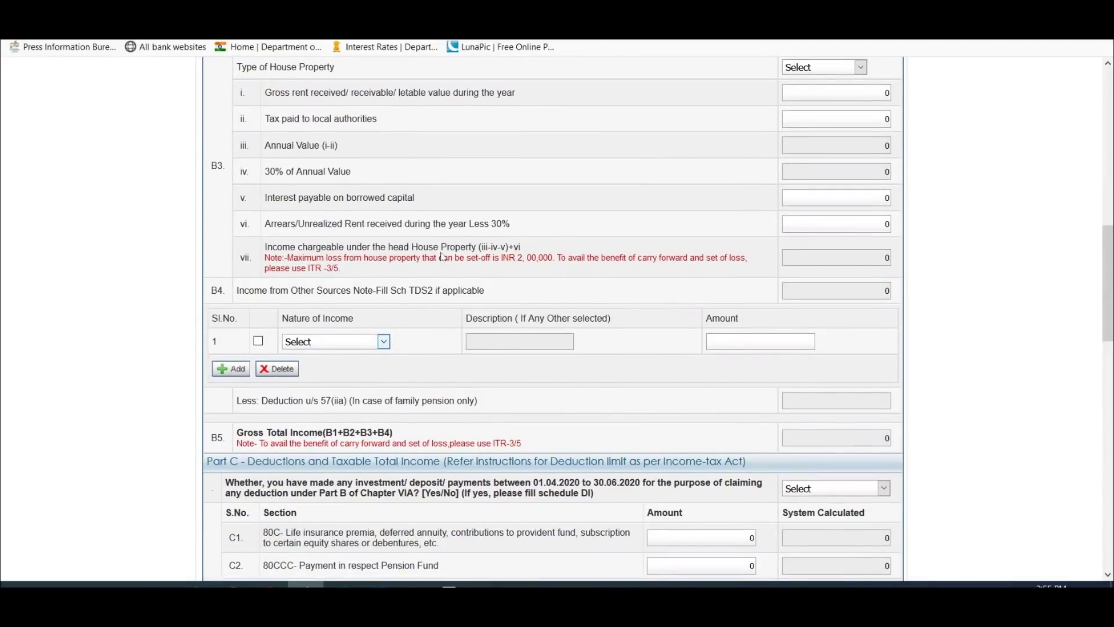
pyautogui.scroll(5, 442, 257)
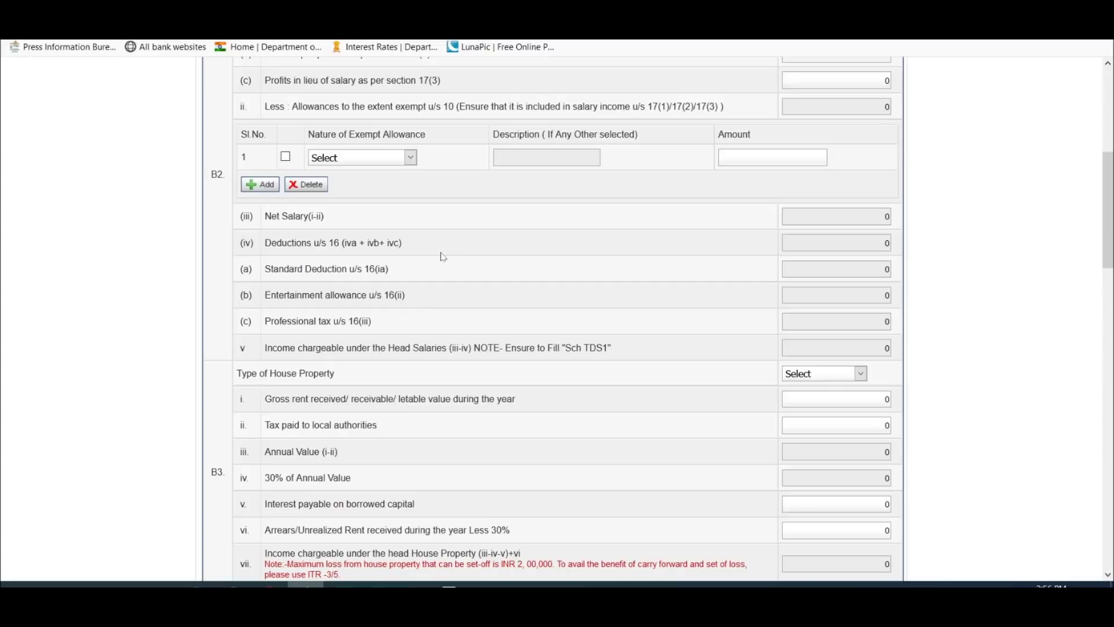
pyautogui.scroll(2, 489, 358)
pyautogui.scroll(-3, 489, 358)
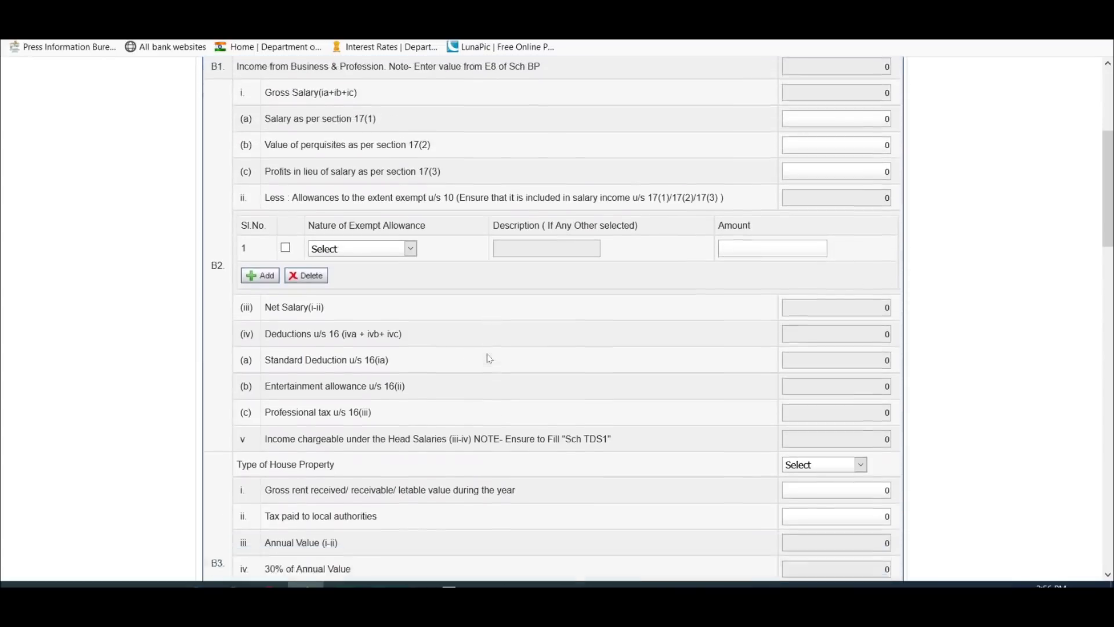
pyautogui.scroll(6, 489, 356)
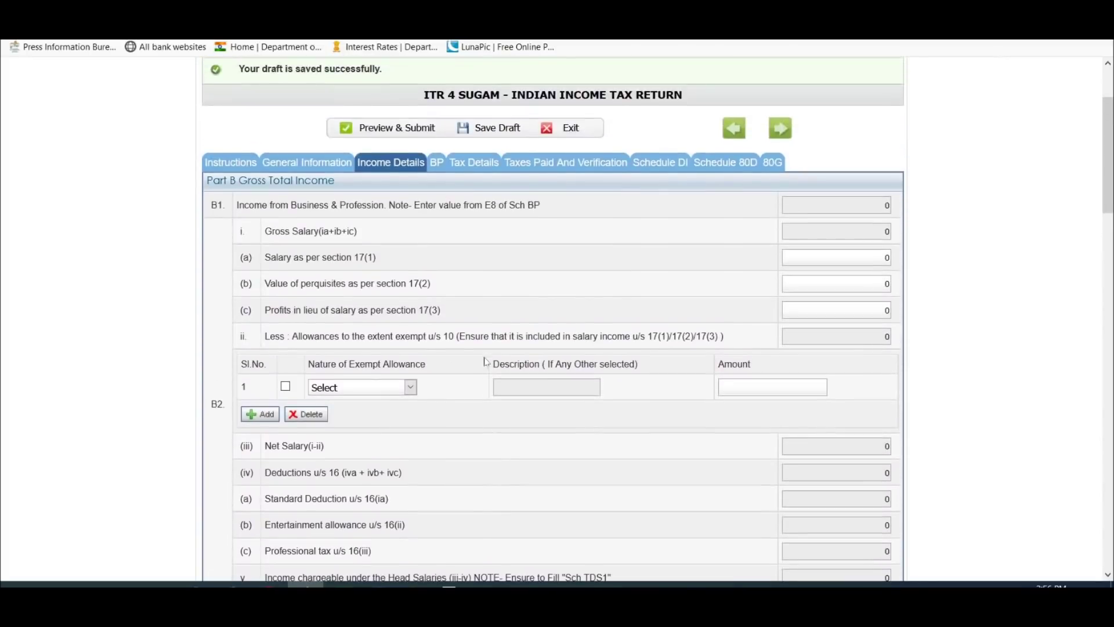
pyautogui.scroll(-7, 476, 246)
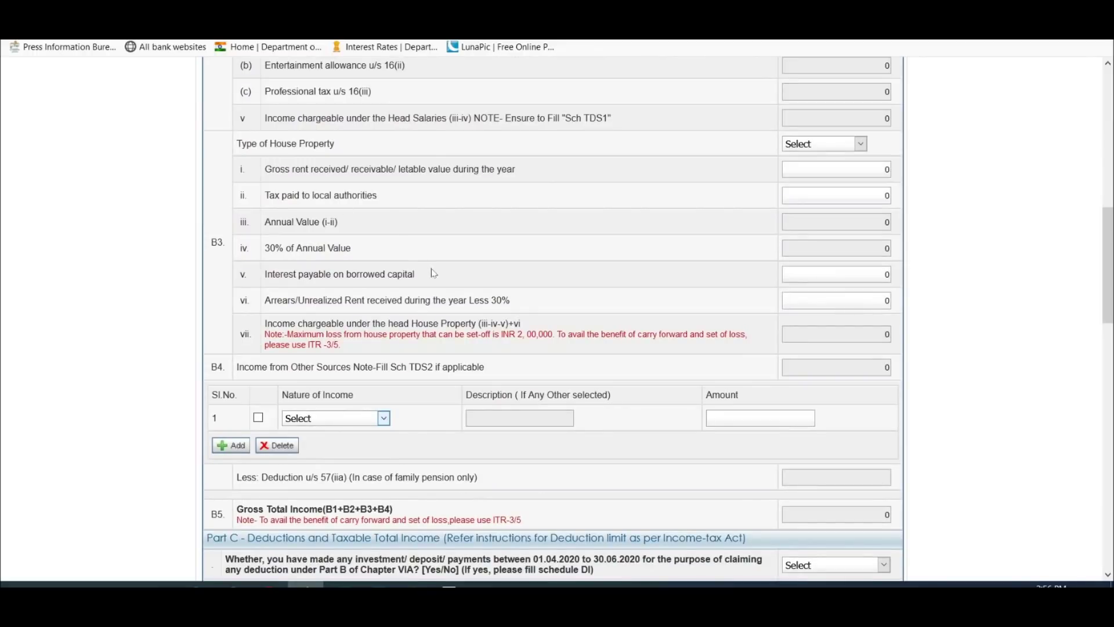
# Step: Enter Interest from Saving Account of 810 in B4's first row
pyautogui.click(364, 422)
pyautogui.click(376, 455)
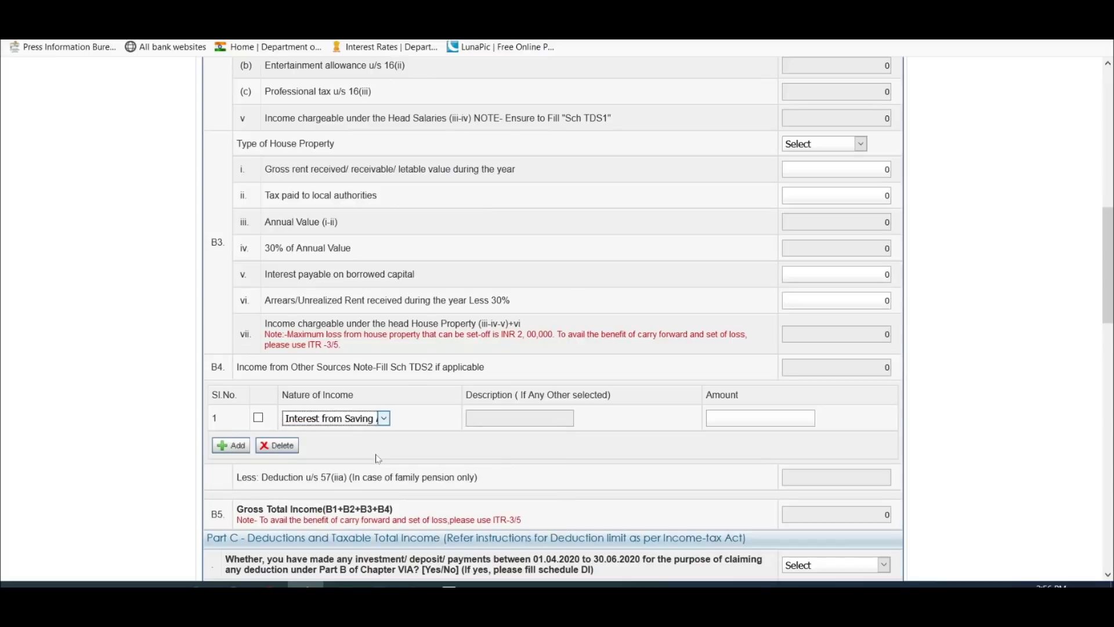
pyautogui.click(814, 418)
pyautogui.write('810')
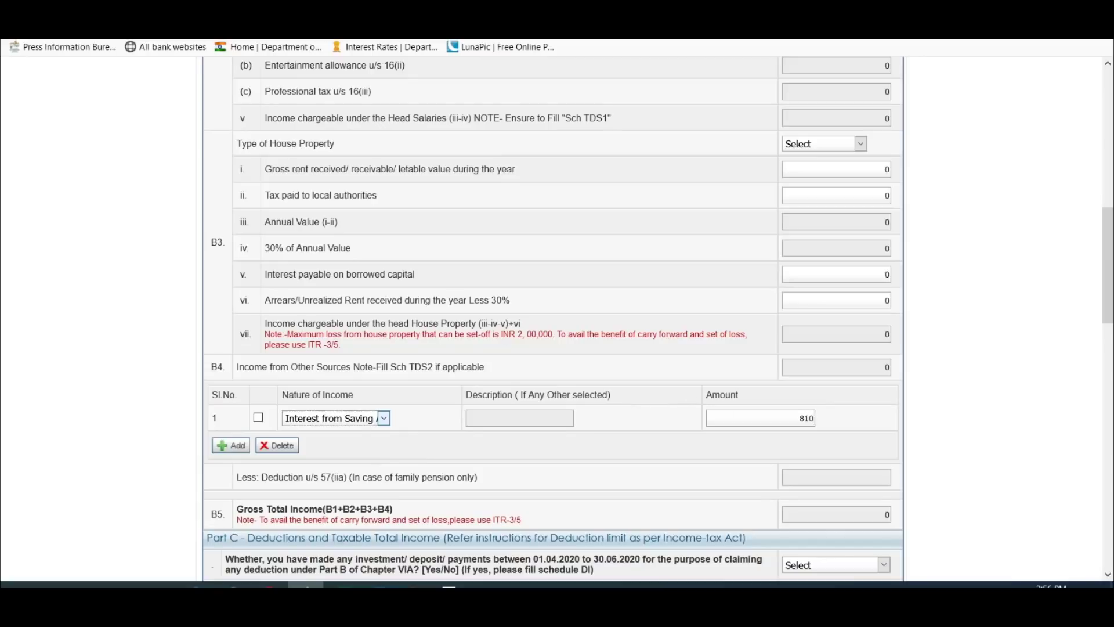
pyautogui.click(342, 585)
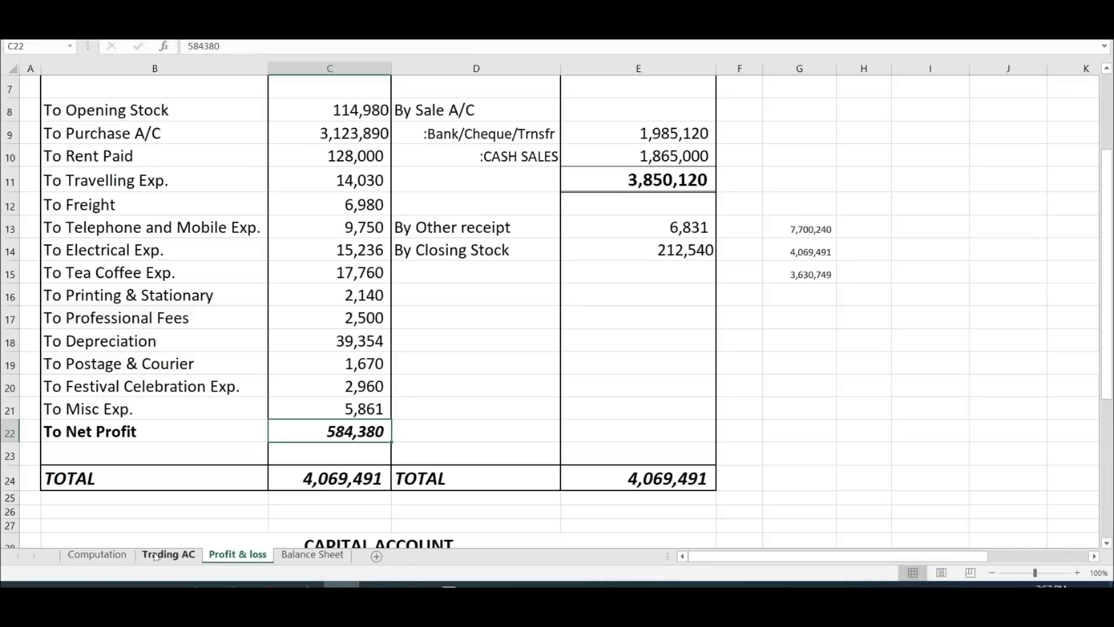
# Step: Check that Computation sheet cell I63 shows interest from saving of 810
pyautogui.click(96, 556)
pyautogui.scroll(-5, 490, 332)
pyautogui.scroll(8, 497, 323)
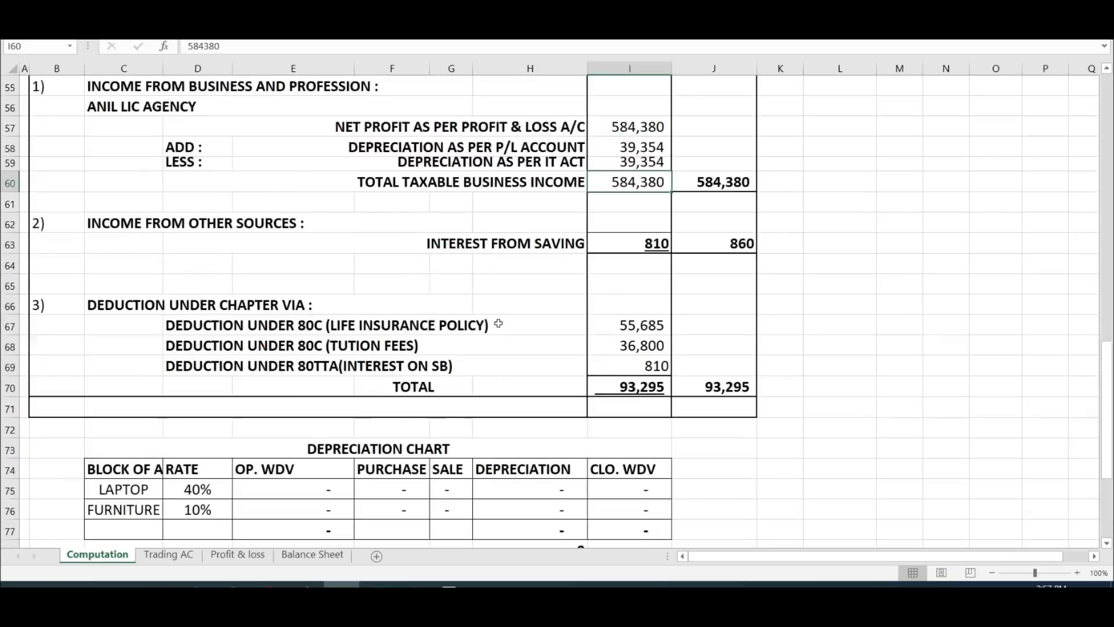
pyautogui.click(641, 426)
pyautogui.scroll(-3, 642, 386)
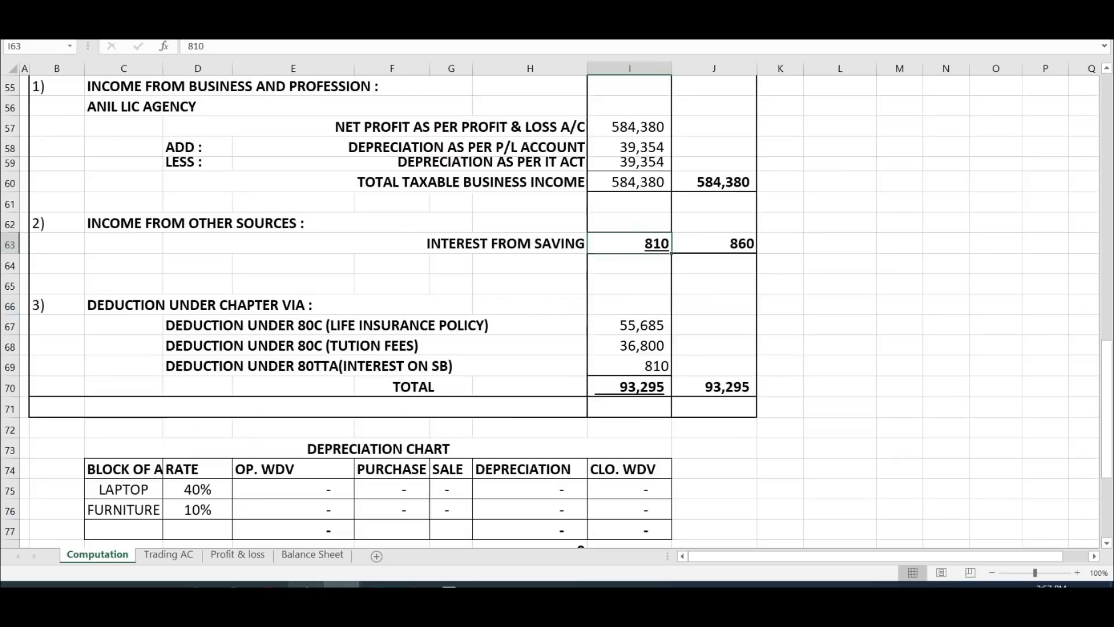
pyautogui.click(305, 584)
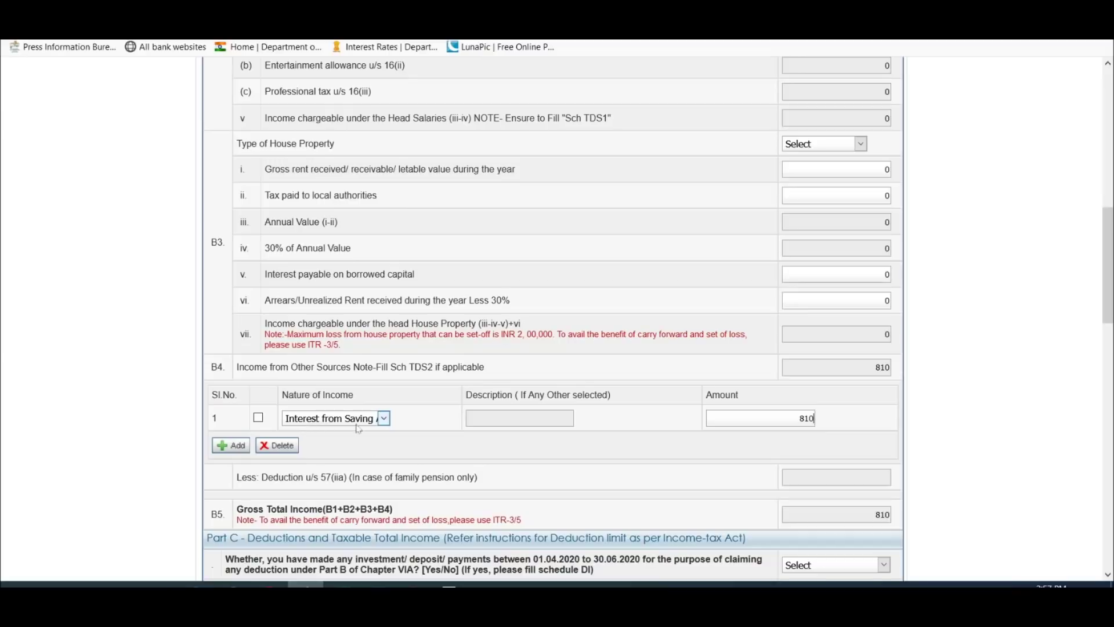
# Step: Commit the 810 amount and add a second B4 row set to Interest from Deposit
pyautogui.hotkey('ctrl', 'a')
pyautogui.click(839, 420)
pyautogui.scroll(-1, 665, 296)
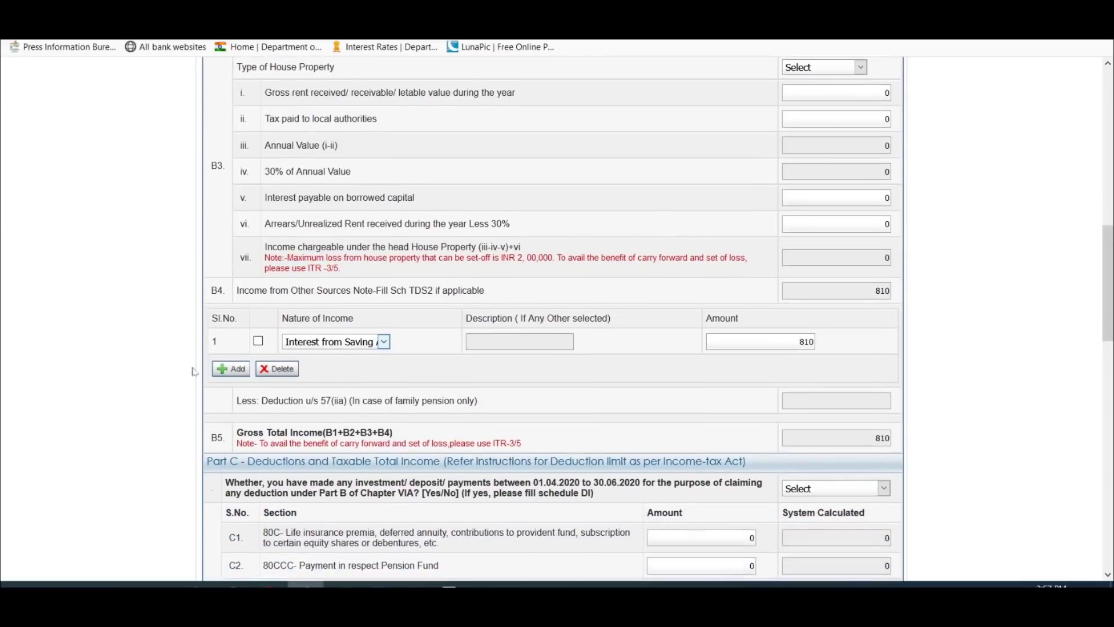
pyautogui.click(221, 372)
pyautogui.click(341, 369)
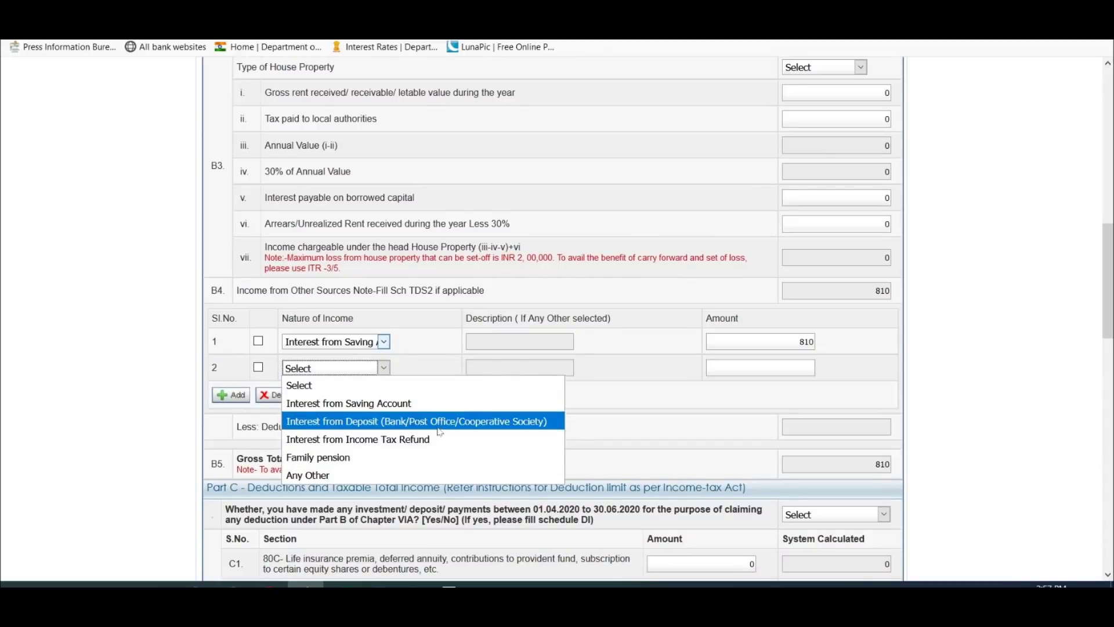
pyautogui.click(545, 427)
# Step: Delete the second row, leaving gross total income of 810, and return to the top
pyautogui.click(258, 367)
pyautogui.click(278, 395)
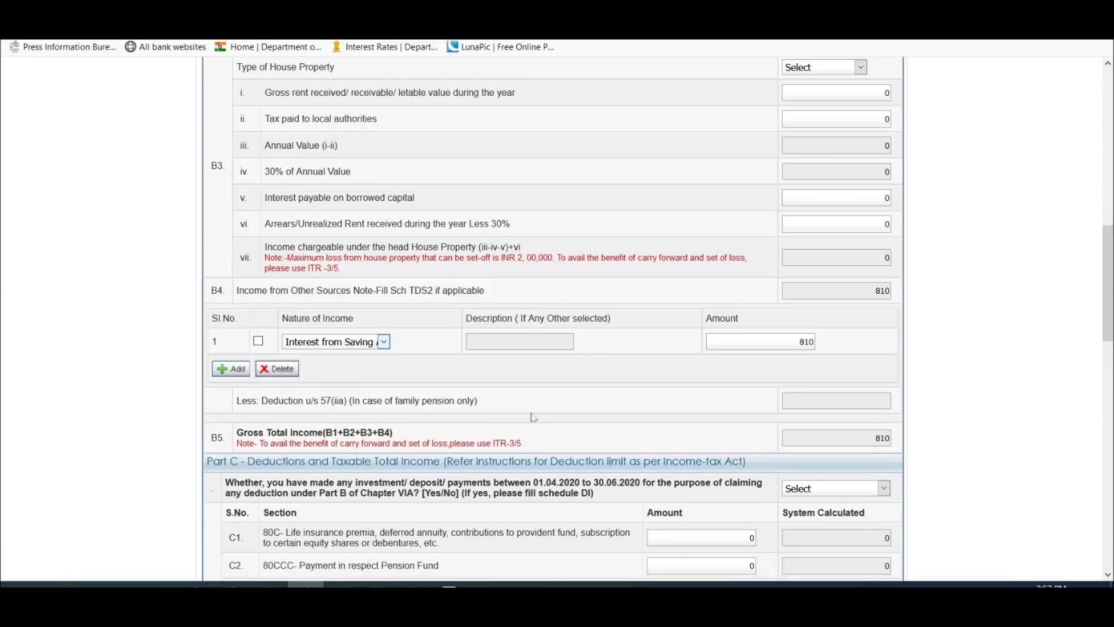
pyautogui.scroll(-3, 533, 417)
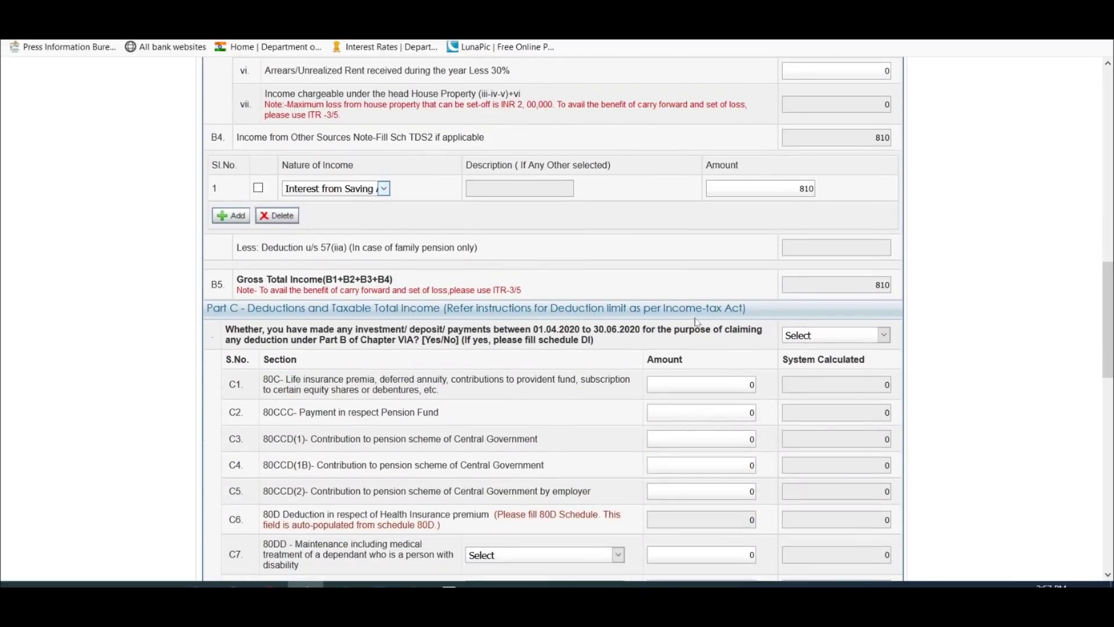
pyautogui.scroll(-9, 505, 348)
pyautogui.scroll(9, 504, 348)
pyautogui.scroll(-4, 501, 348)
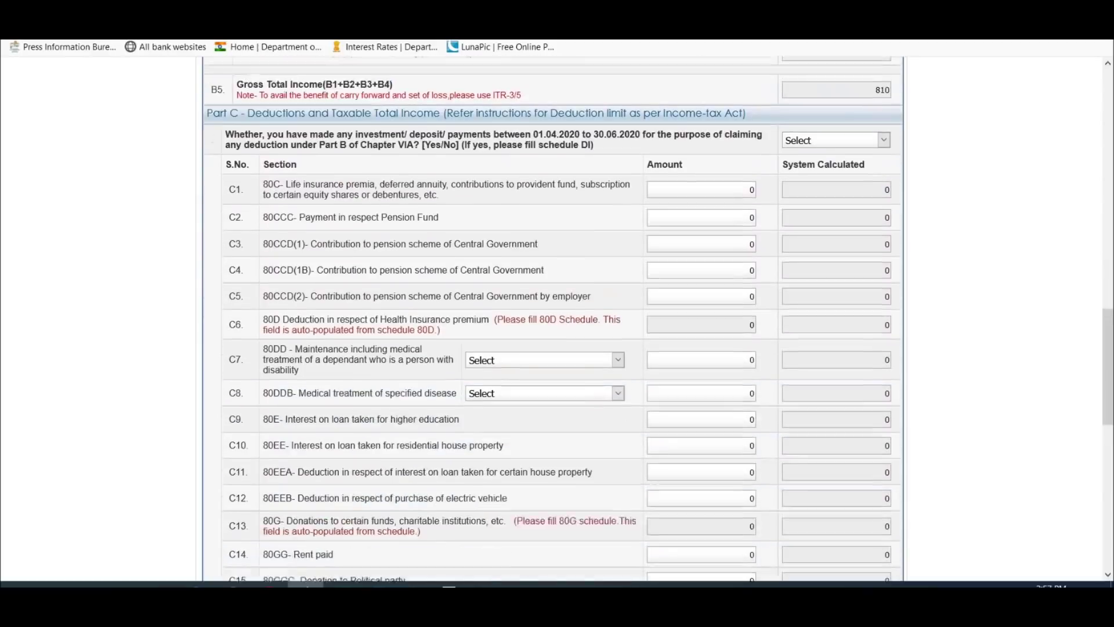
pyautogui.scroll(7, 501, 348)
pyautogui.scroll(10, 501, 349)
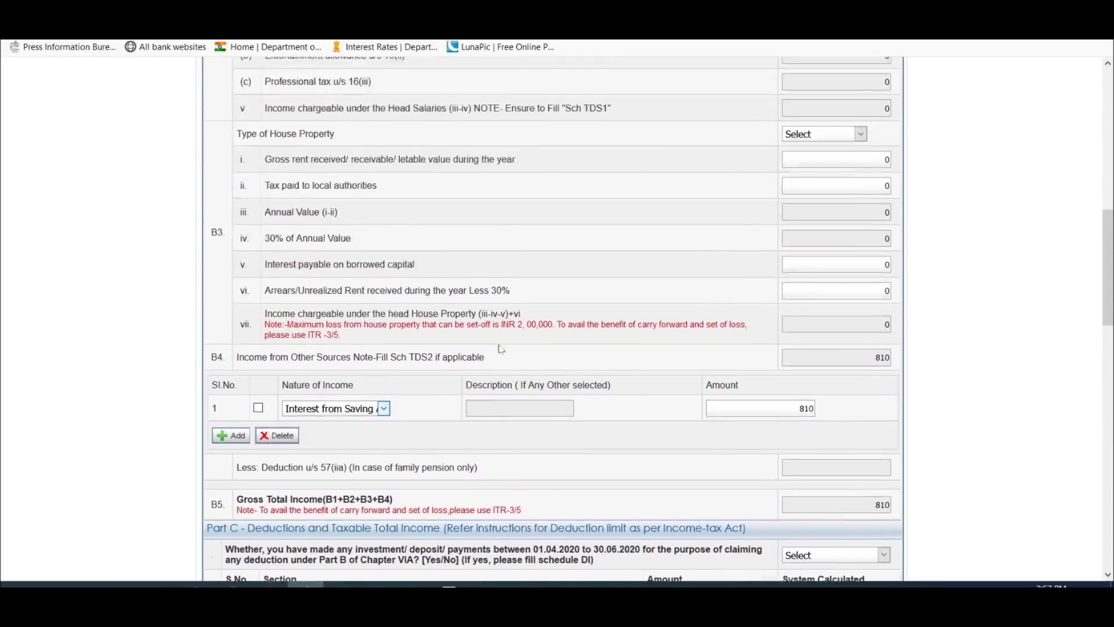
pyautogui.scroll(3, 501, 348)
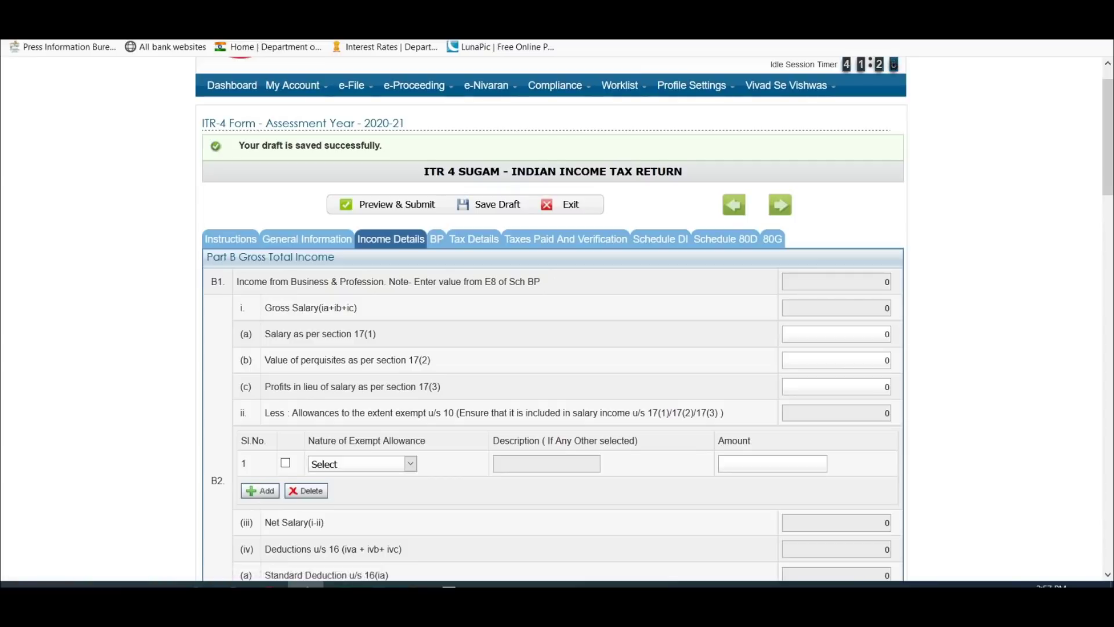
# Step: Open Schedule BP, dismiss the save reminder, and enter MAHAVEER TRADERS as the 44AD business name
pyautogui.click(437, 240)
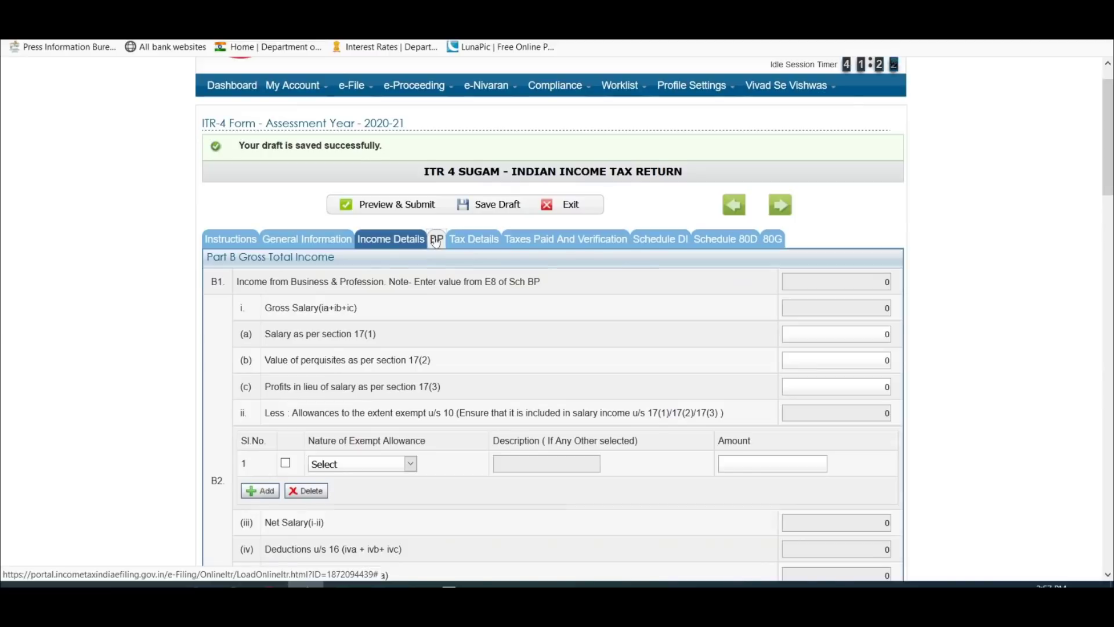
pyautogui.scroll(-3, 440, 239)
pyautogui.scroll(-1, 439, 239)
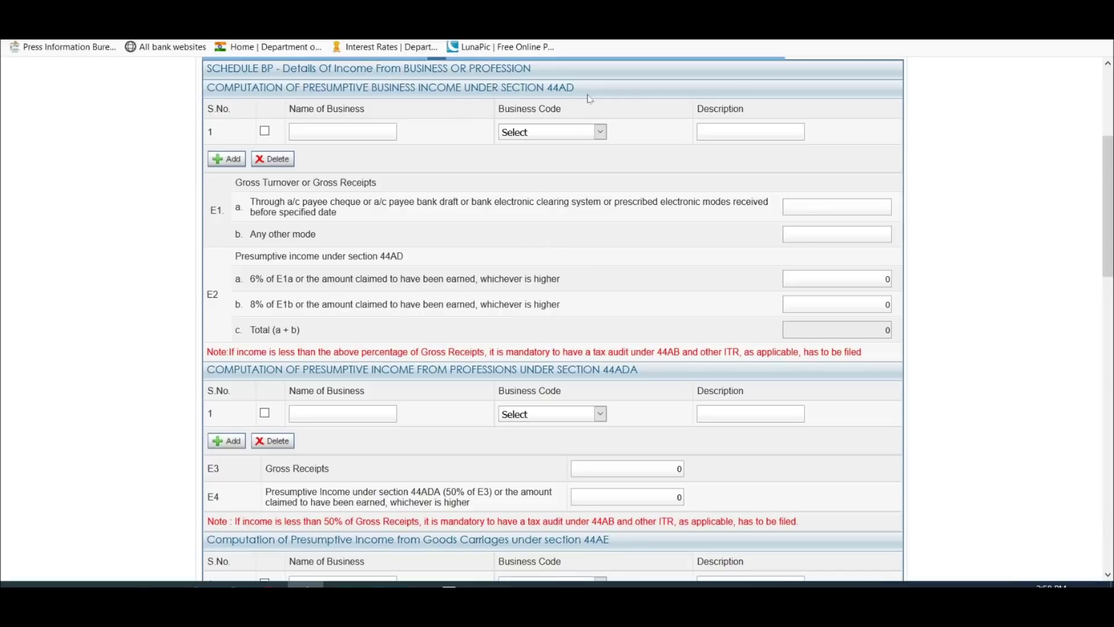
pyautogui.scroll(-4, 590, 98)
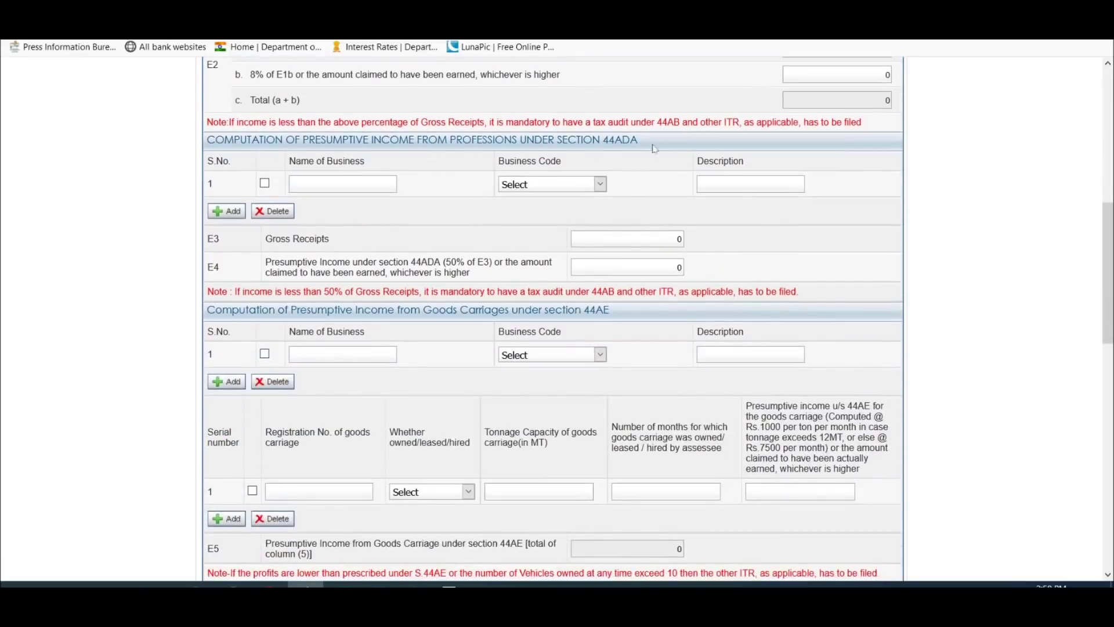
pyautogui.scroll(-3, 676, 149)
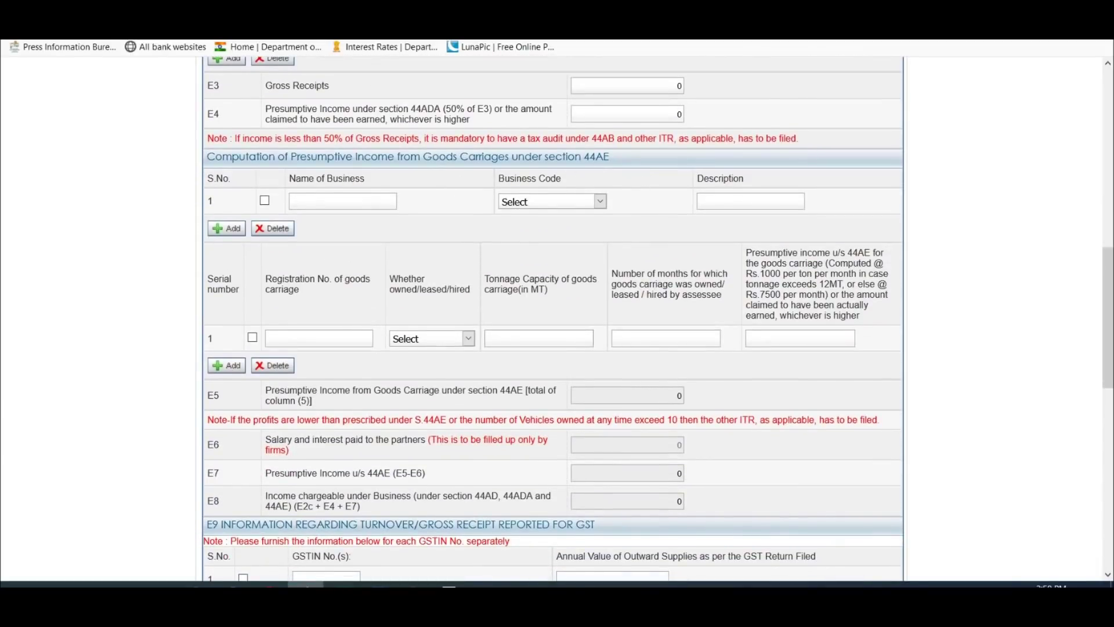
pyautogui.scroll(15, 473, 264)
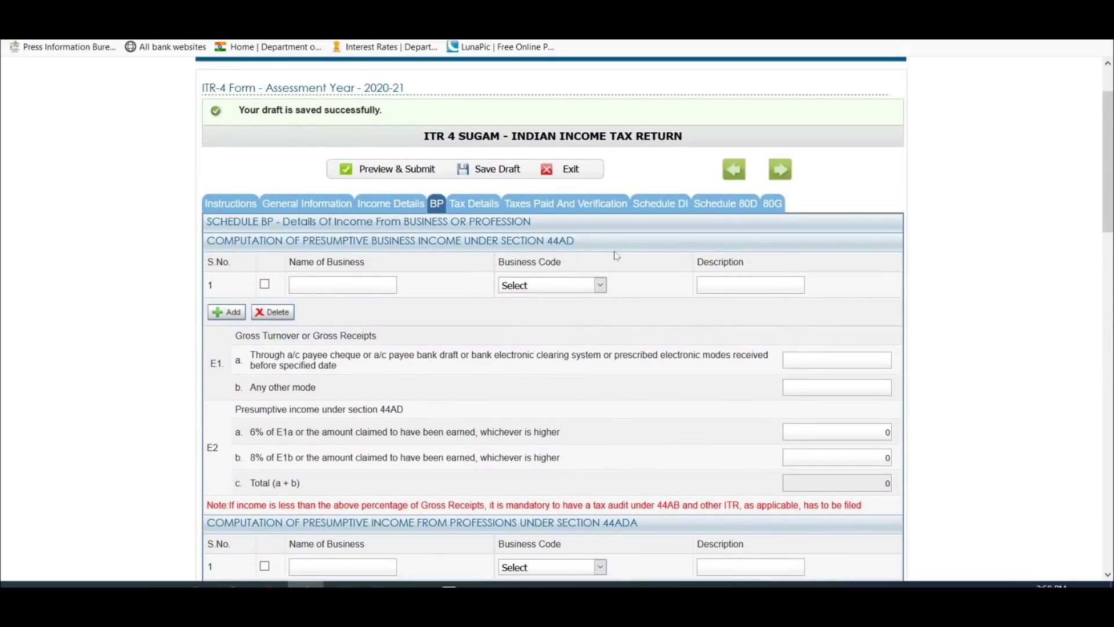
pyautogui.scroll(-1, 616, 256)
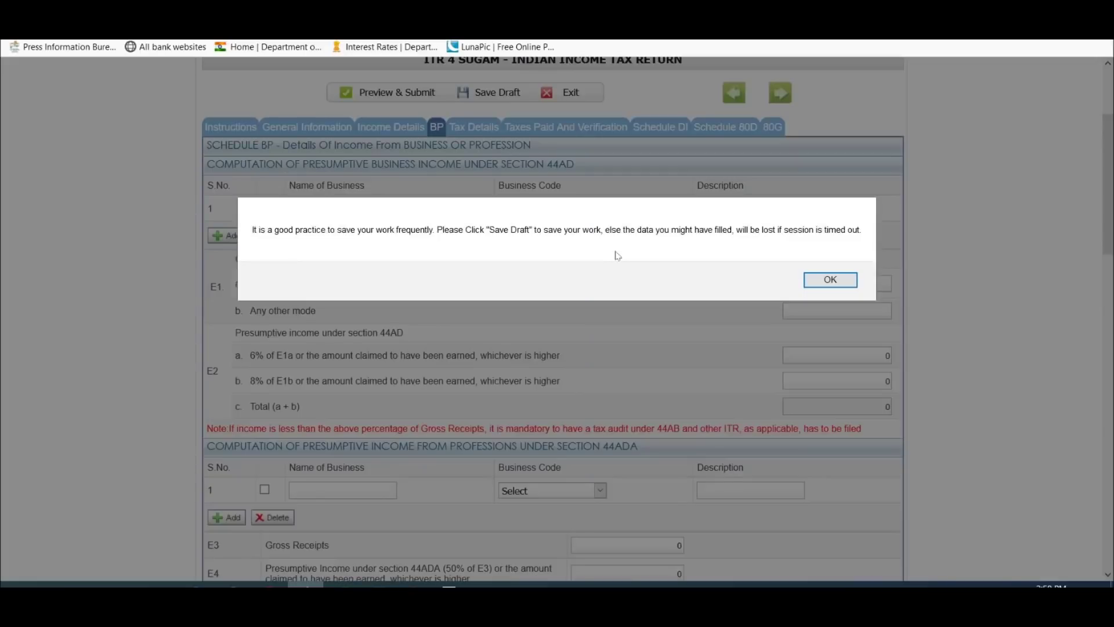
pyautogui.click(806, 278)
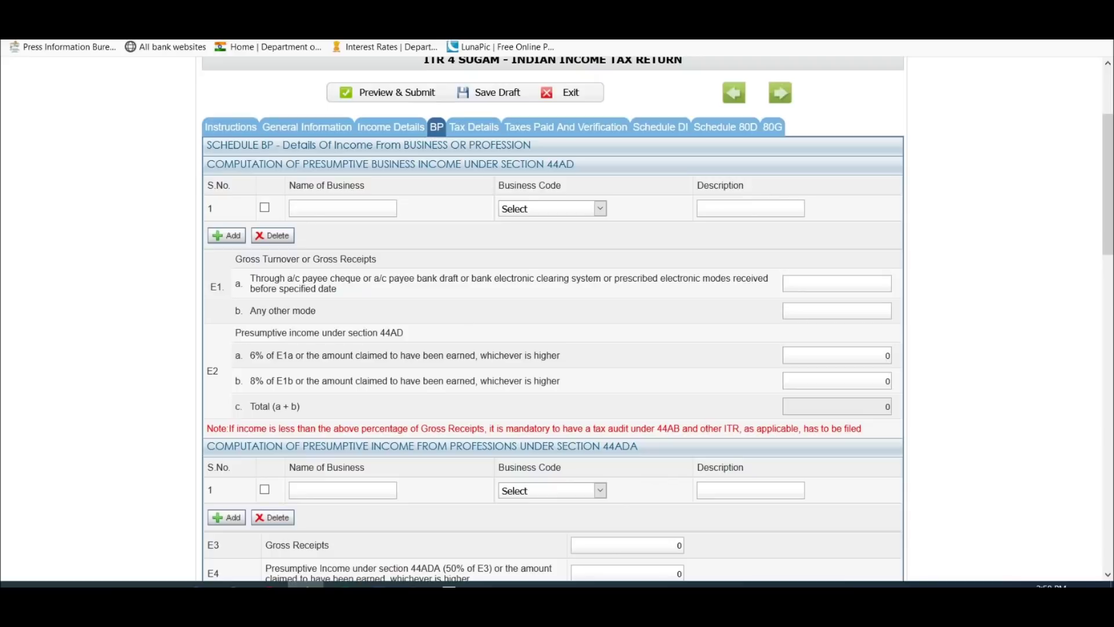
pyautogui.write('MAHAVEER TRADERS')
pyautogui.press('Tab')
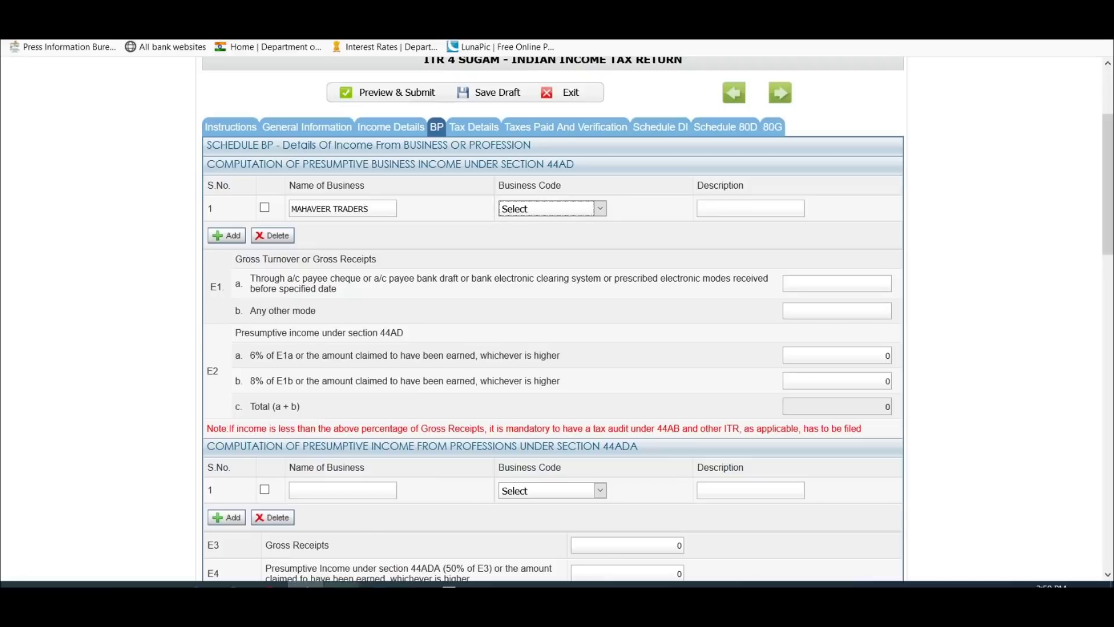
# Step: Check the stated nature of business in the Excel computation workbook before returning to the form
pyautogui.hotkey('alt', 'Tab')
pyautogui.scroll(6, 408, 238)
pyautogui.scroll(12, 413, 248)
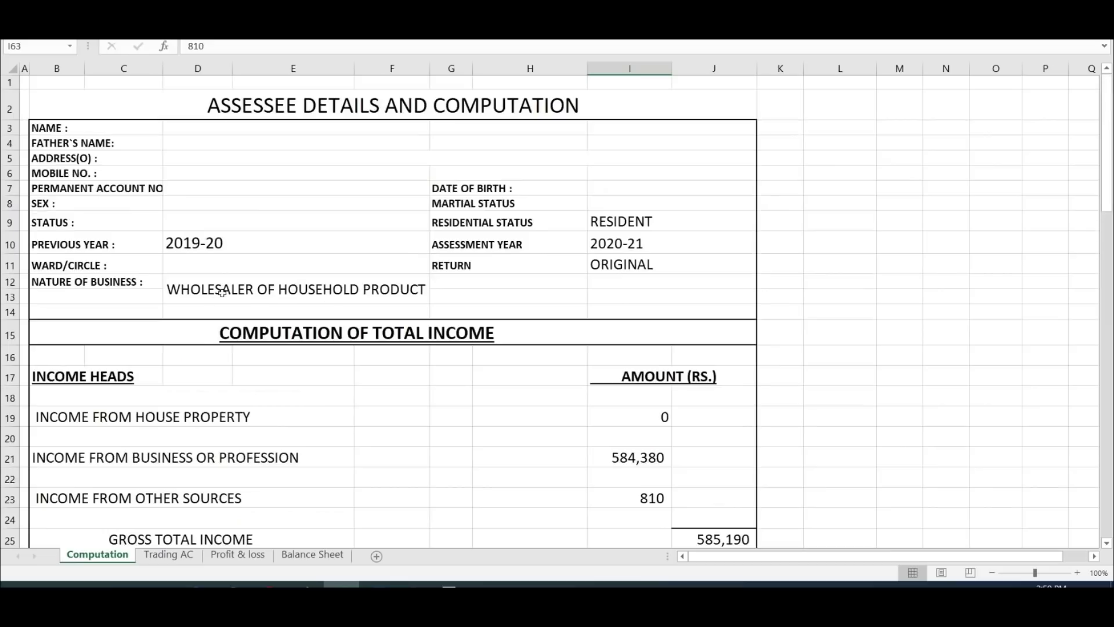
pyautogui.click(224, 293)
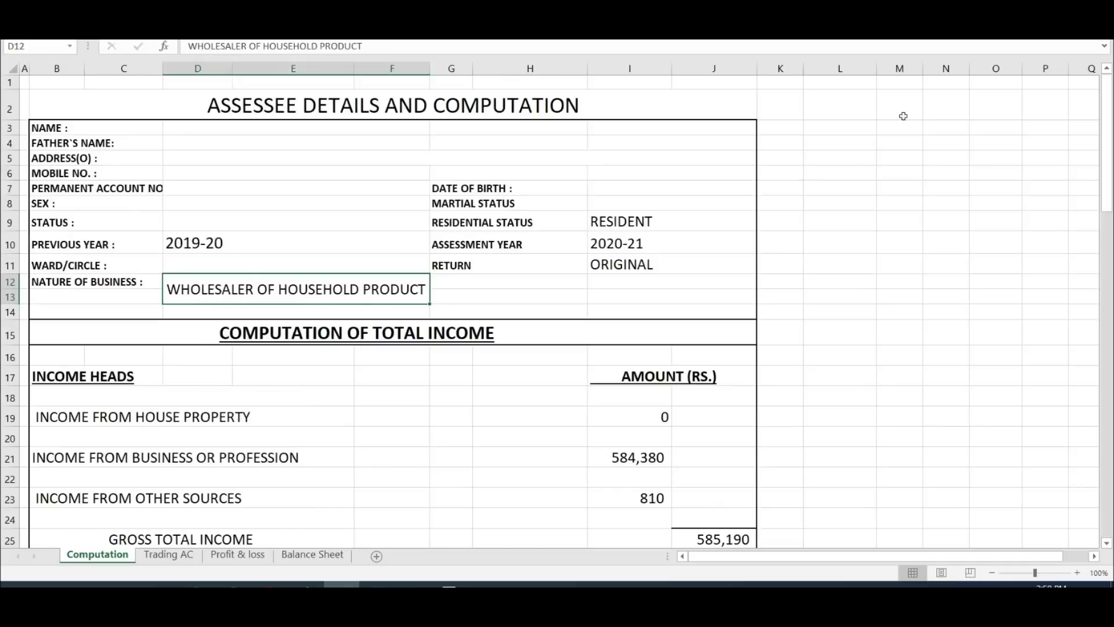
pyautogui.hotkey('alt', 'Tab')
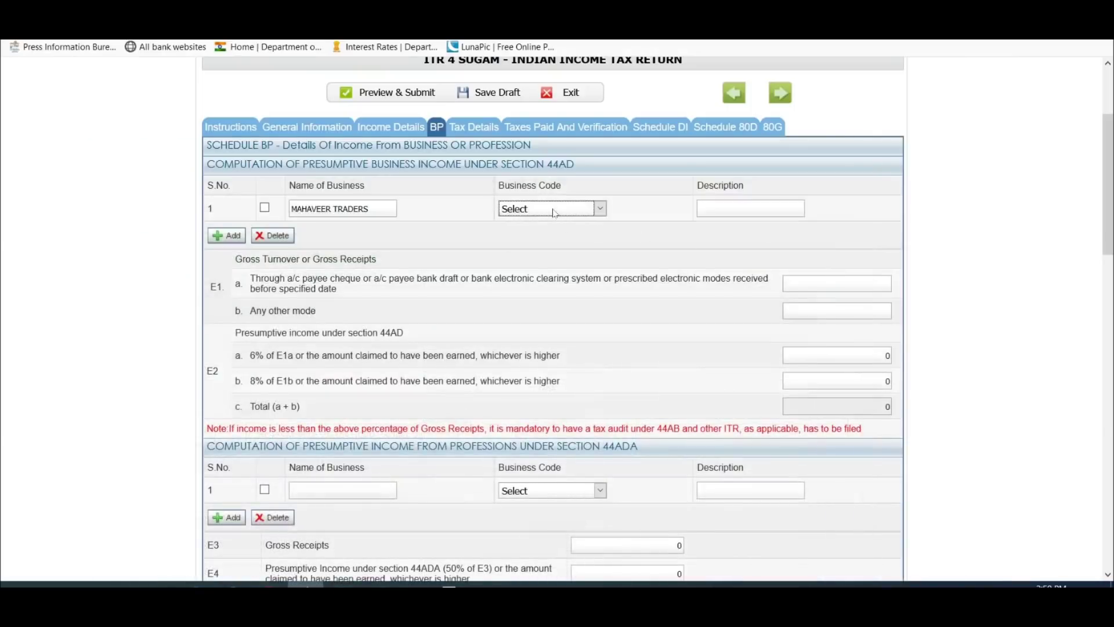
# Step: Select business code 09010 Wholesale of household goods, then add a second business row and tick it
pyautogui.click(554, 209)
pyautogui.scroll(-10, 627, 339)
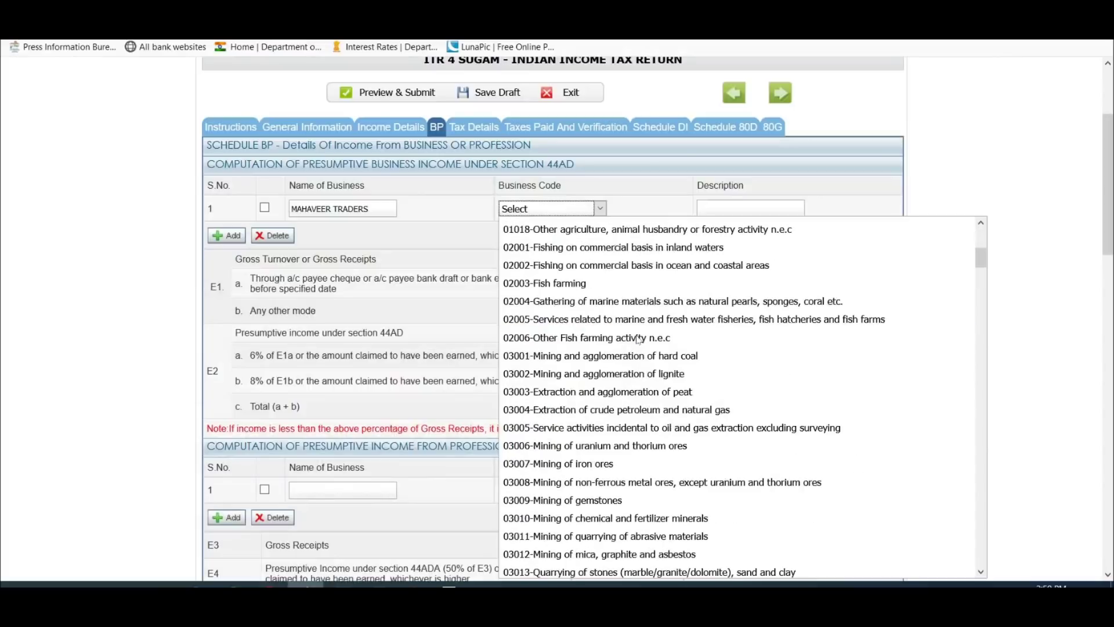
pyautogui.scroll(-7, 627, 342)
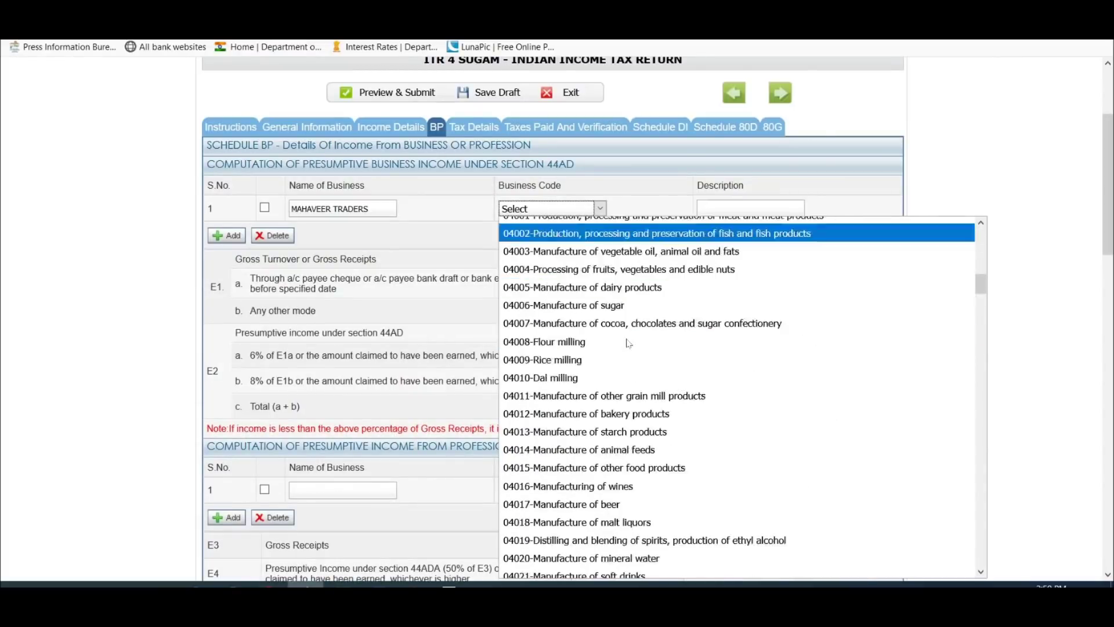
pyautogui.scroll(-2, 628, 343)
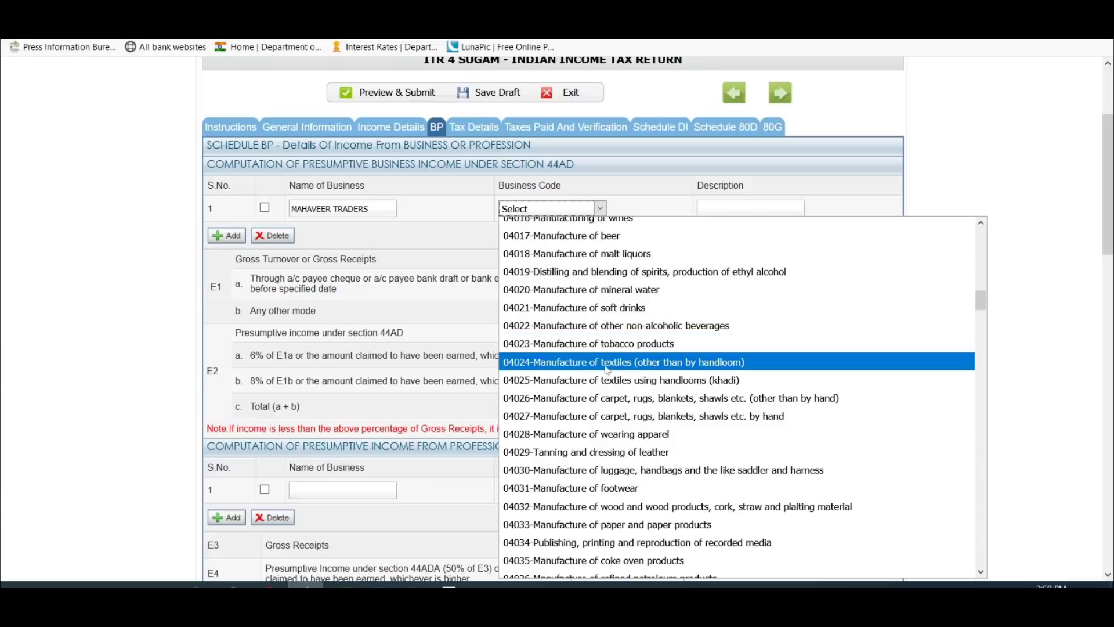
pyautogui.scroll(-3, 603, 365)
pyautogui.scroll(-3, 583, 328)
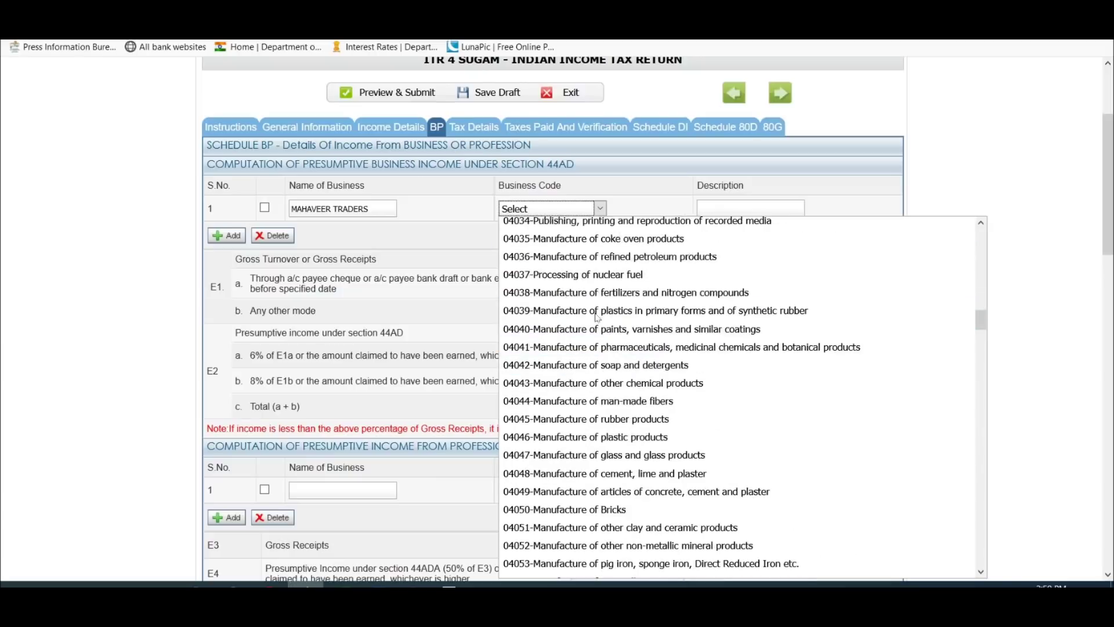
pyautogui.scroll(-2, 574, 366)
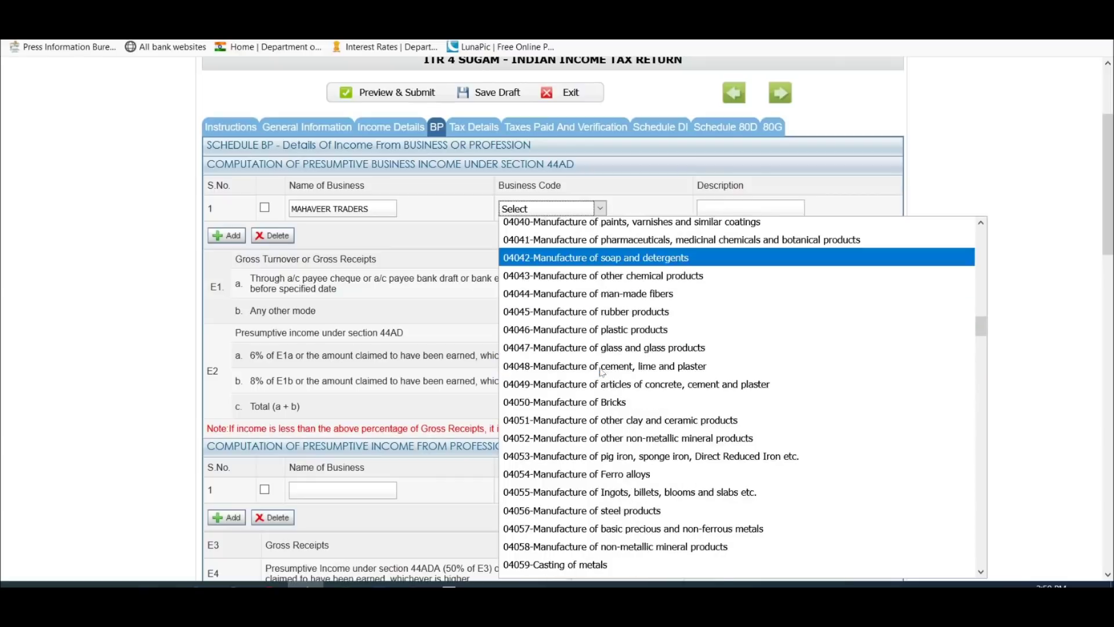
pyautogui.scroll(-5, 566, 366)
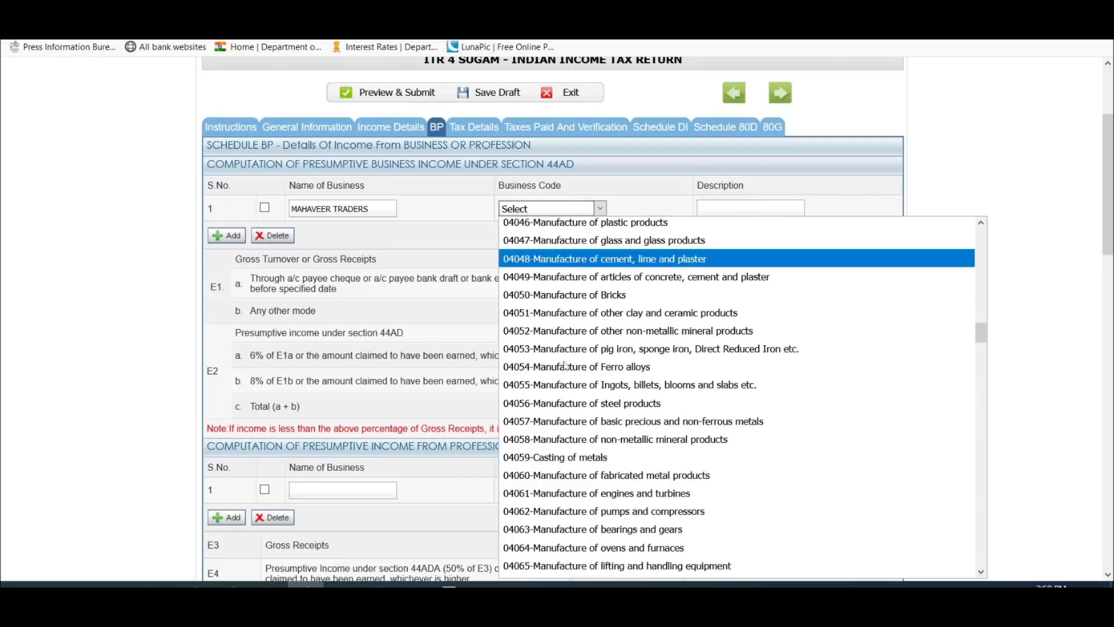
pyautogui.scroll(-15, 572, 331)
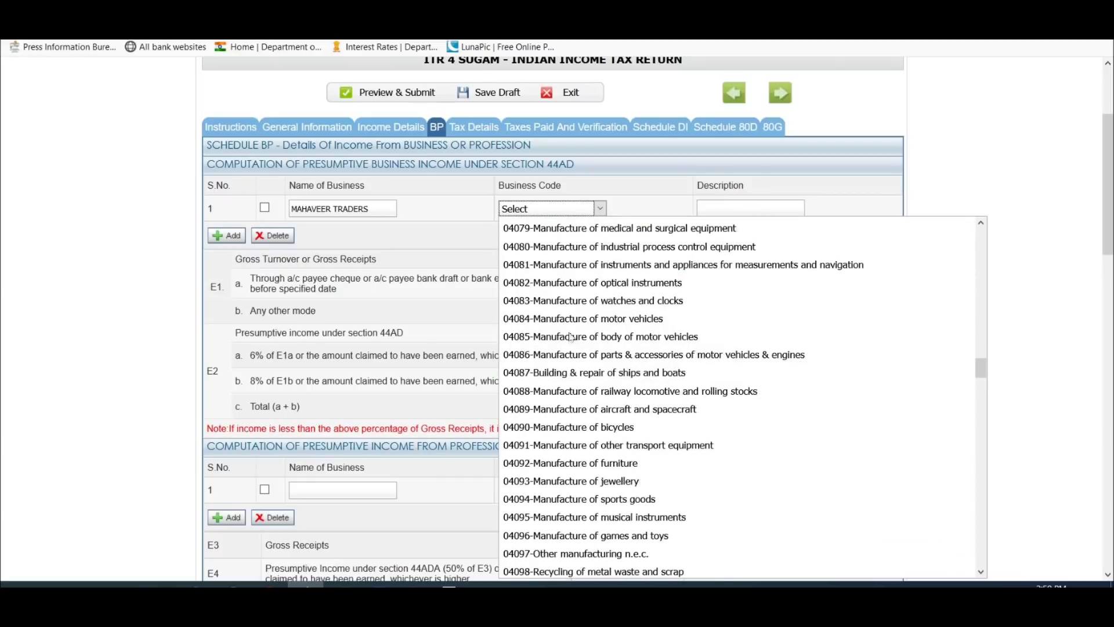
pyautogui.scroll(-12, 575, 308)
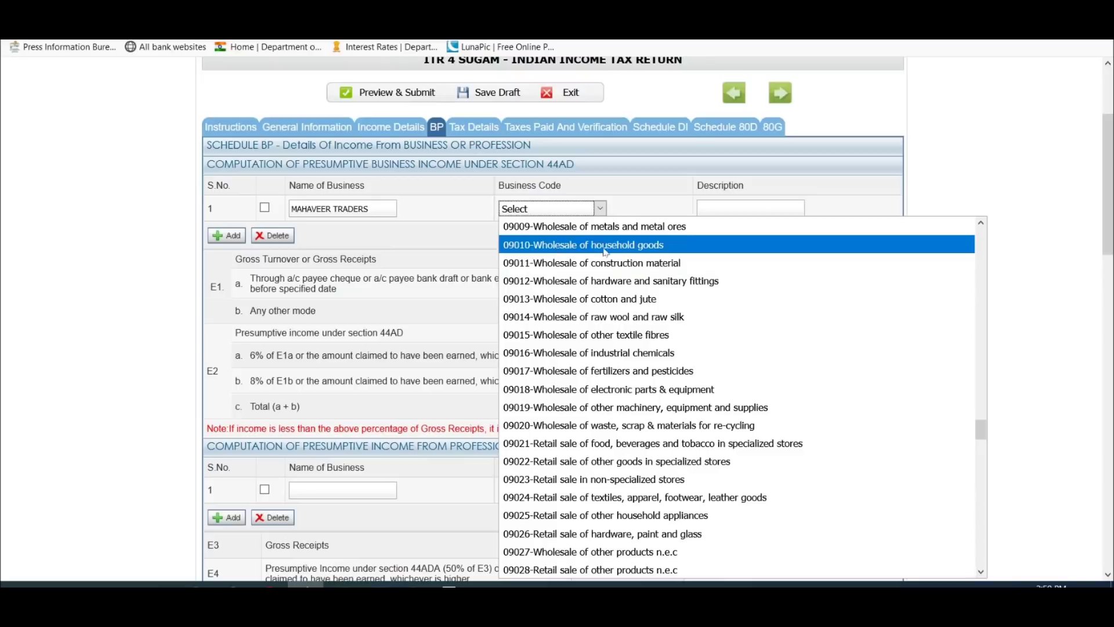
pyautogui.click(658, 251)
pyautogui.press('Tab')
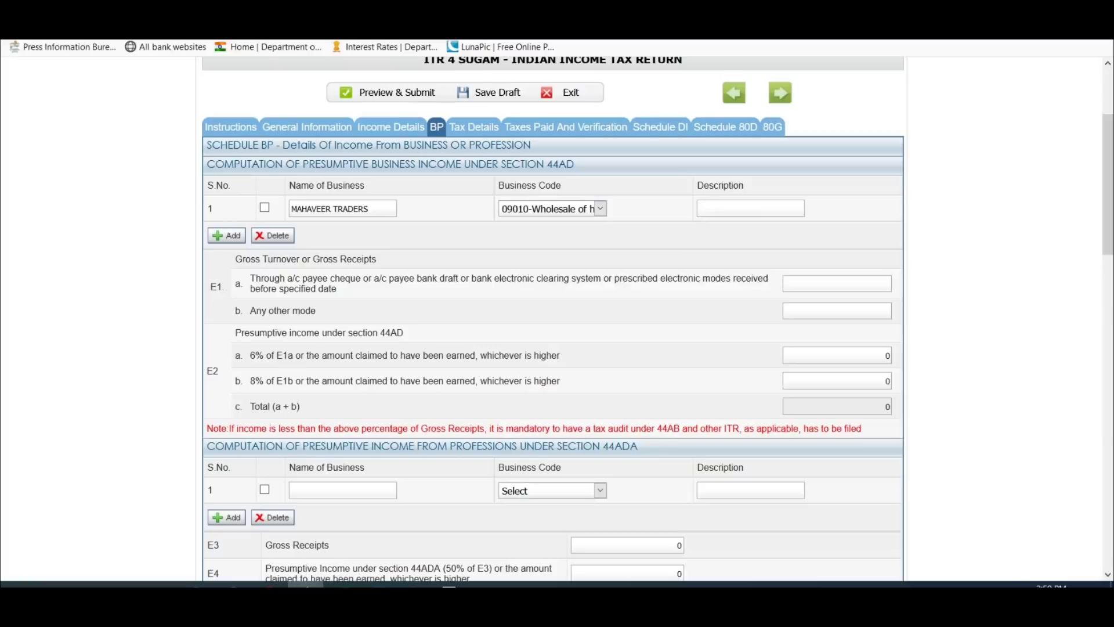
pyautogui.click(227, 238)
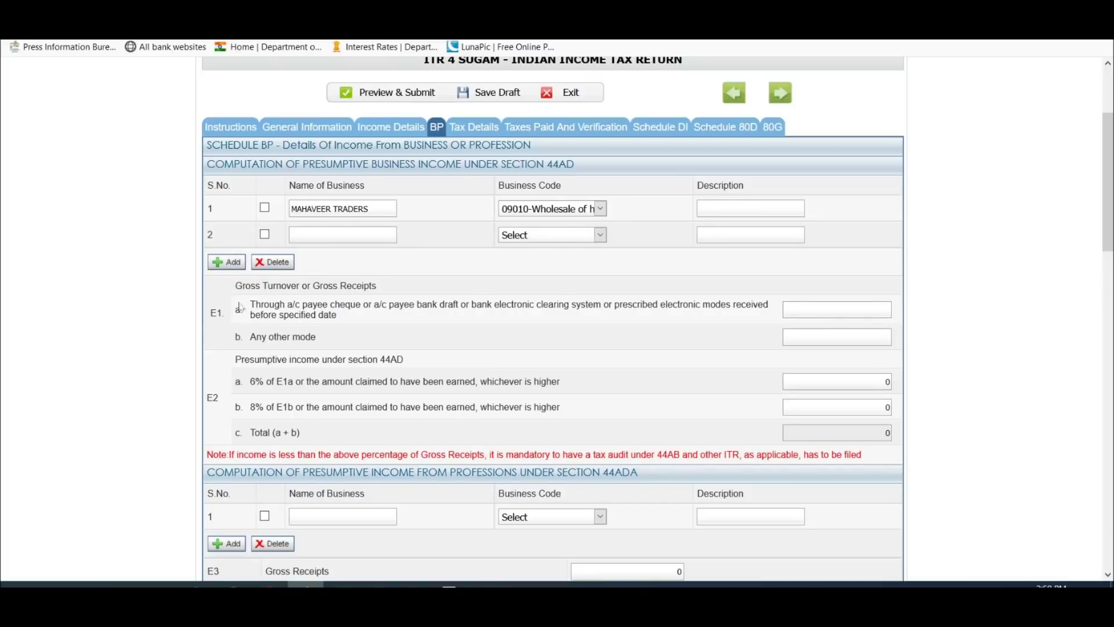
pyautogui.click(265, 235)
# Step: Delete the empty second business row, then go to Excel for the E1a gross turnover figure
pyautogui.click(273, 262)
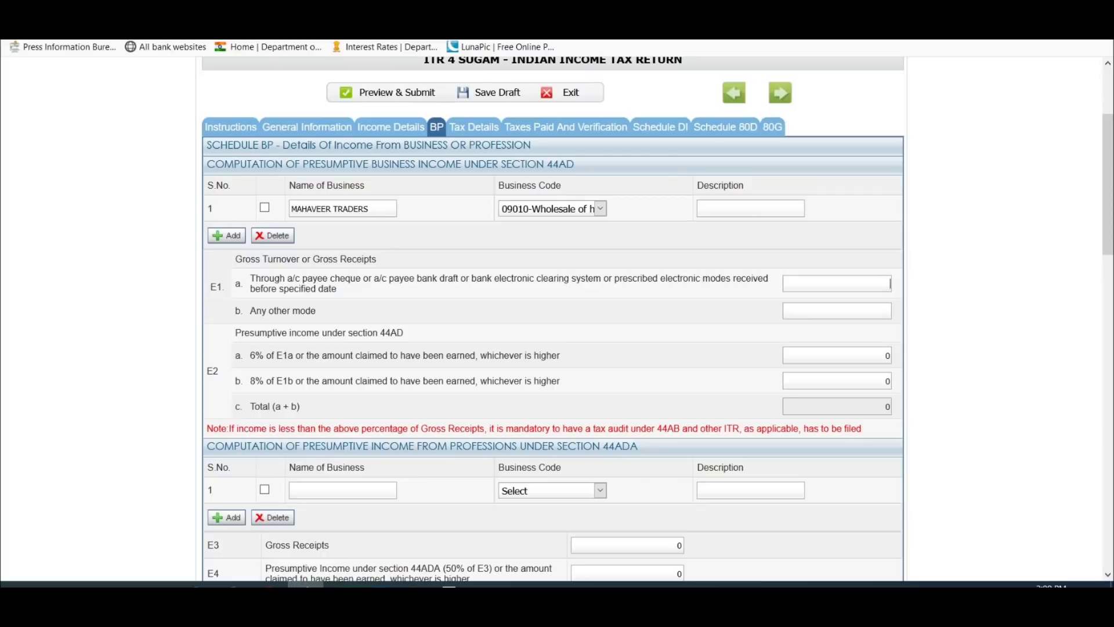
pyautogui.click(891, 284)
pyautogui.hotkey('alt', 'Tab')
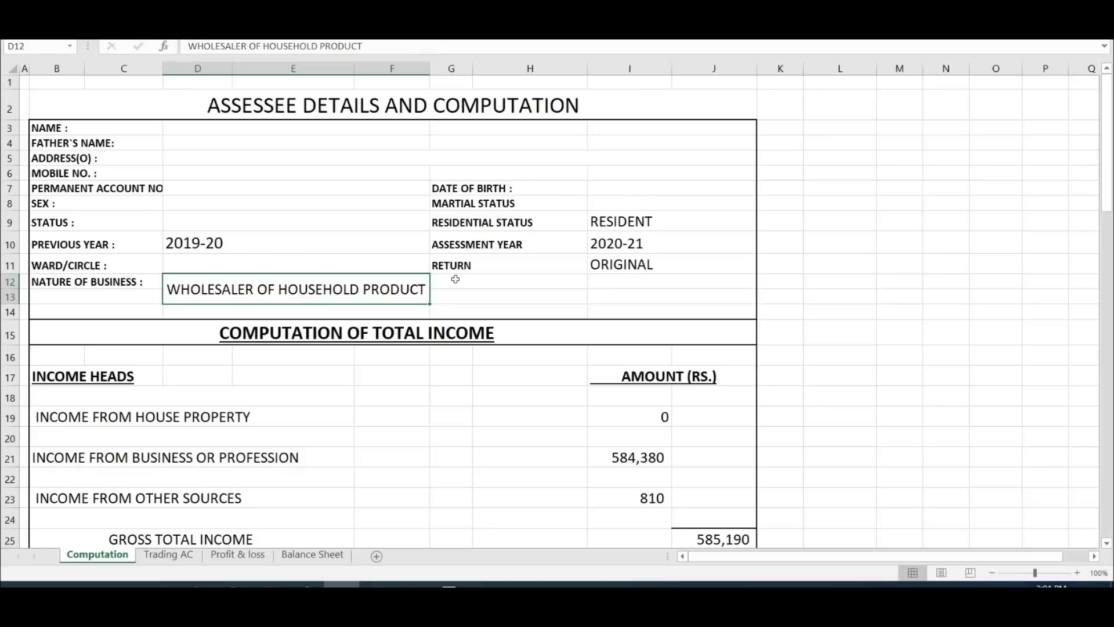
# Step: On the Profit & loss sheet, verify bank/cheque sales of 1,985,120 and cash sales of 1,865,000
pyautogui.click(243, 559)
pyautogui.scroll(2, 485, 296)
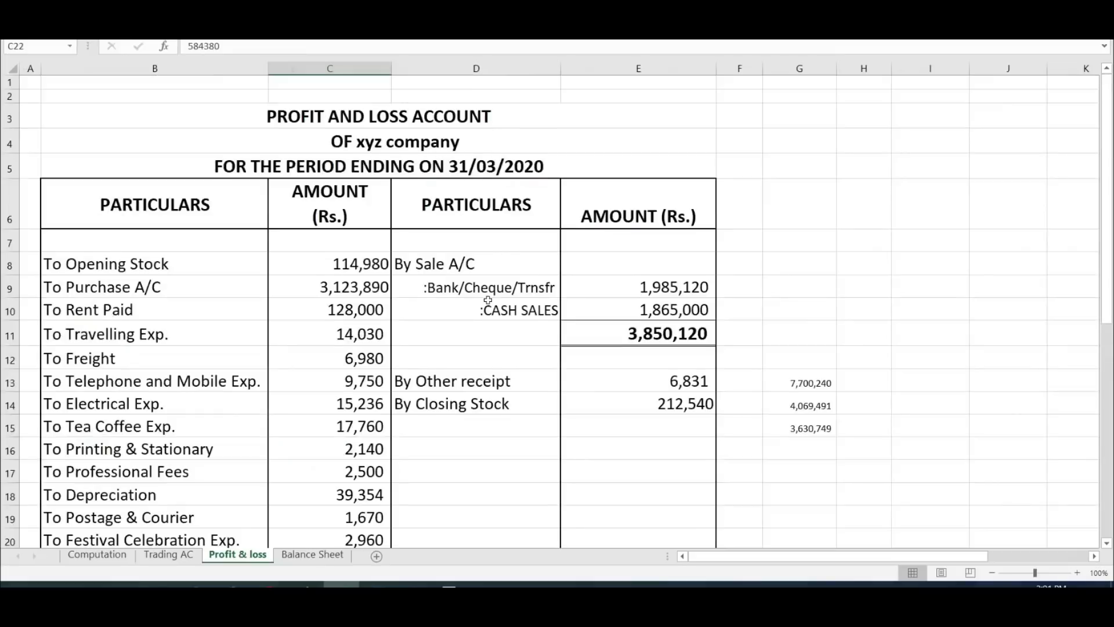
pyautogui.scroll(-1, 485, 296)
pyautogui.click(658, 233)
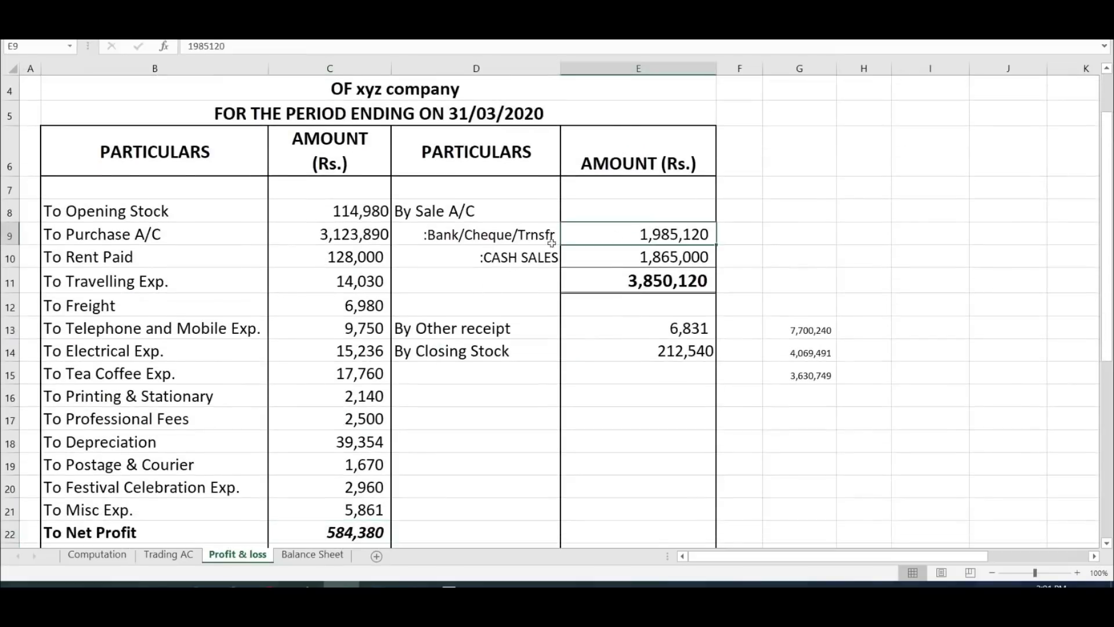
pyautogui.click(526, 238)
pyautogui.click(531, 253)
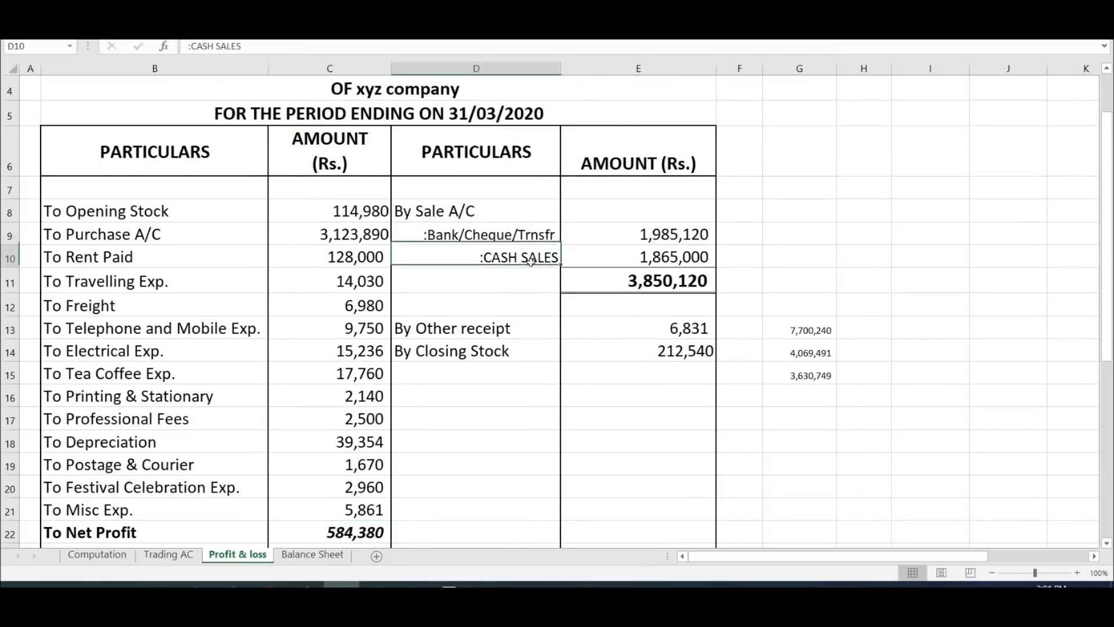
pyautogui.click(535, 243)
pyautogui.click(537, 263)
pyautogui.click(526, 233)
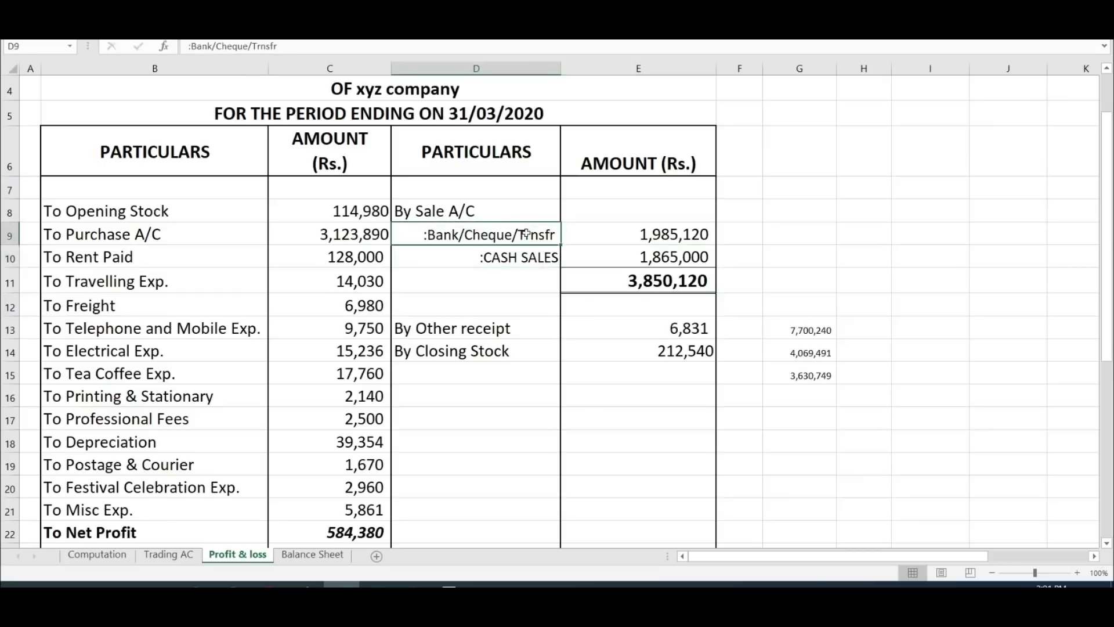
pyautogui.click(638, 233)
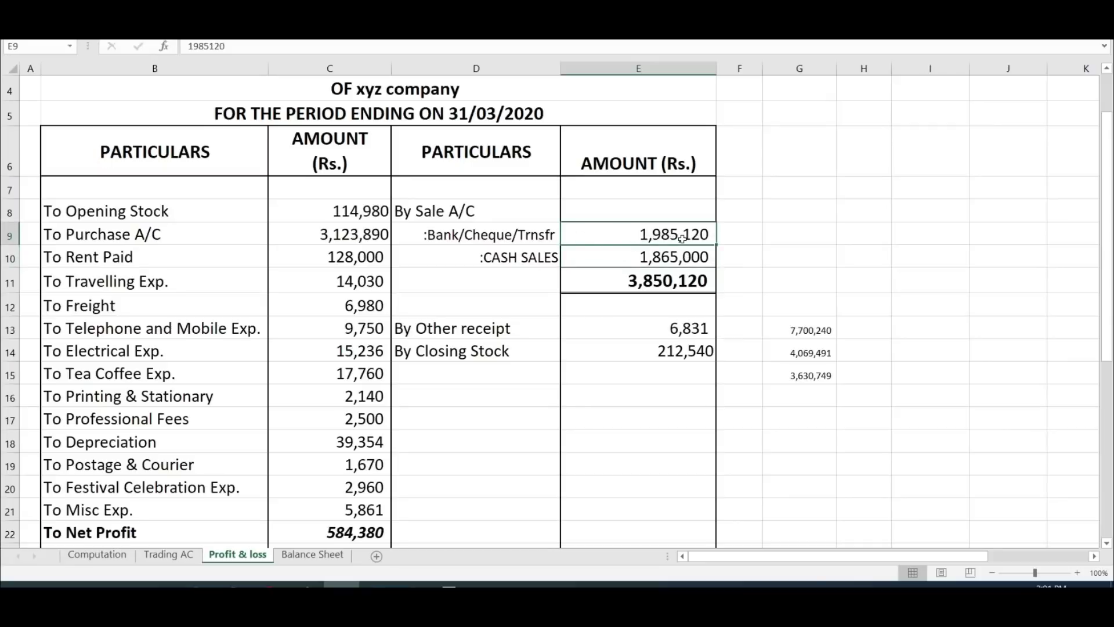
pyautogui.hotkey('alt', 'Tab')
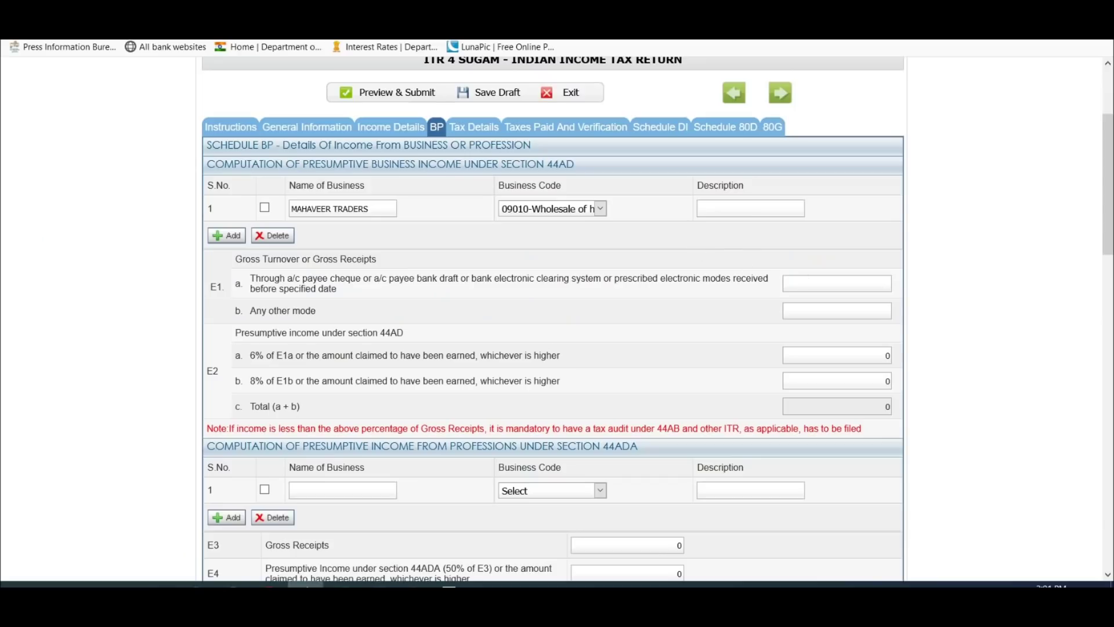
# Step: Enter 1985120 as E1a bank receipts and 1865000 as E1b other-mode receipts
pyautogui.write('1985120')
pyautogui.hotkey('alt', 'Tab')
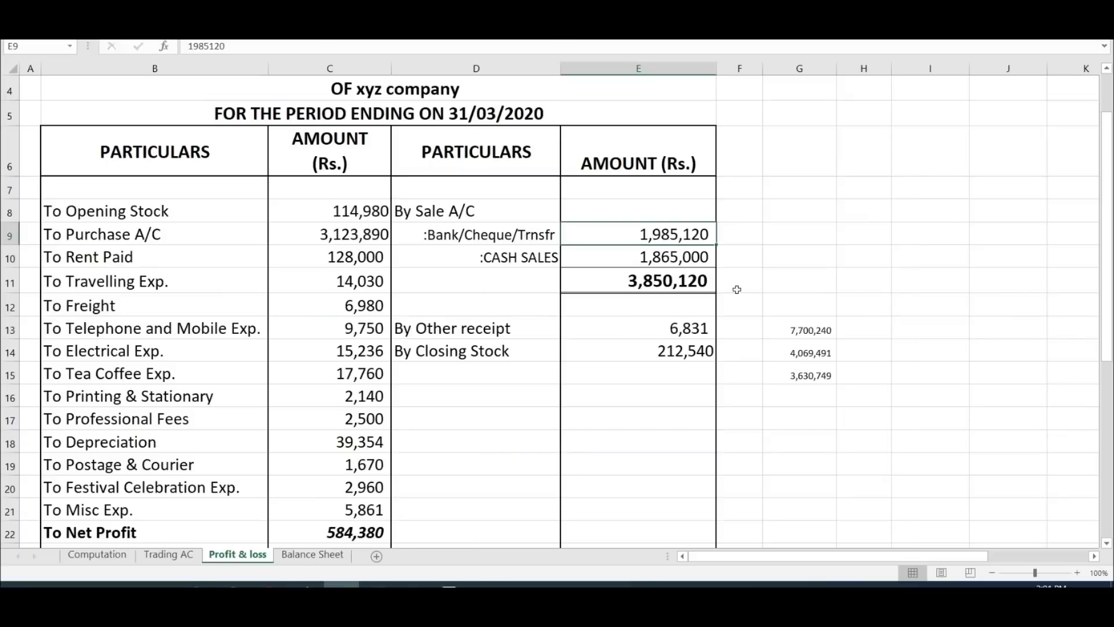
pyautogui.hotkey('alt', 'Tab')
pyautogui.press('Tab')
pyautogui.write('1865000')
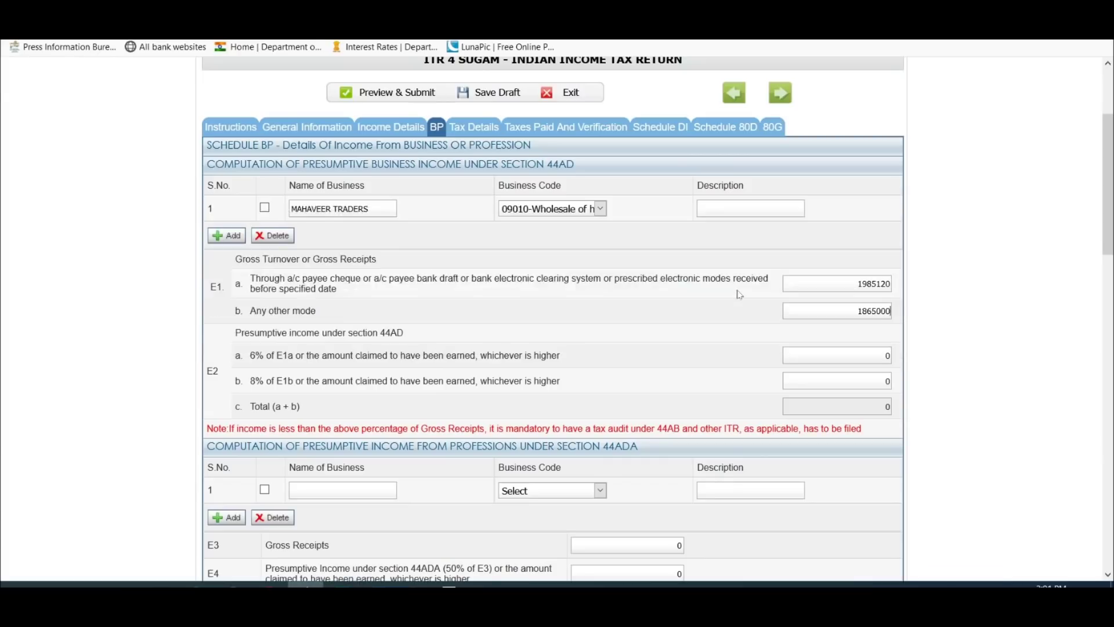
# Step: Cross-check against the Trading AC and Balance Sheet, then review both entered receipt values
pyautogui.hotkey('alt', 'Tab')
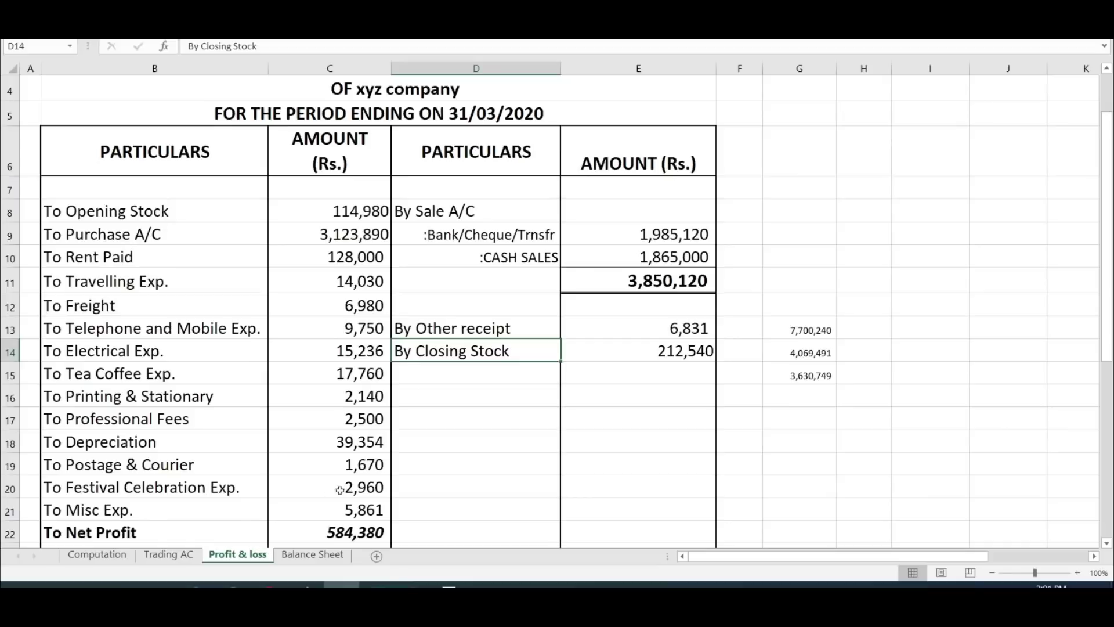
pyautogui.click(183, 554)
pyautogui.click(313, 554)
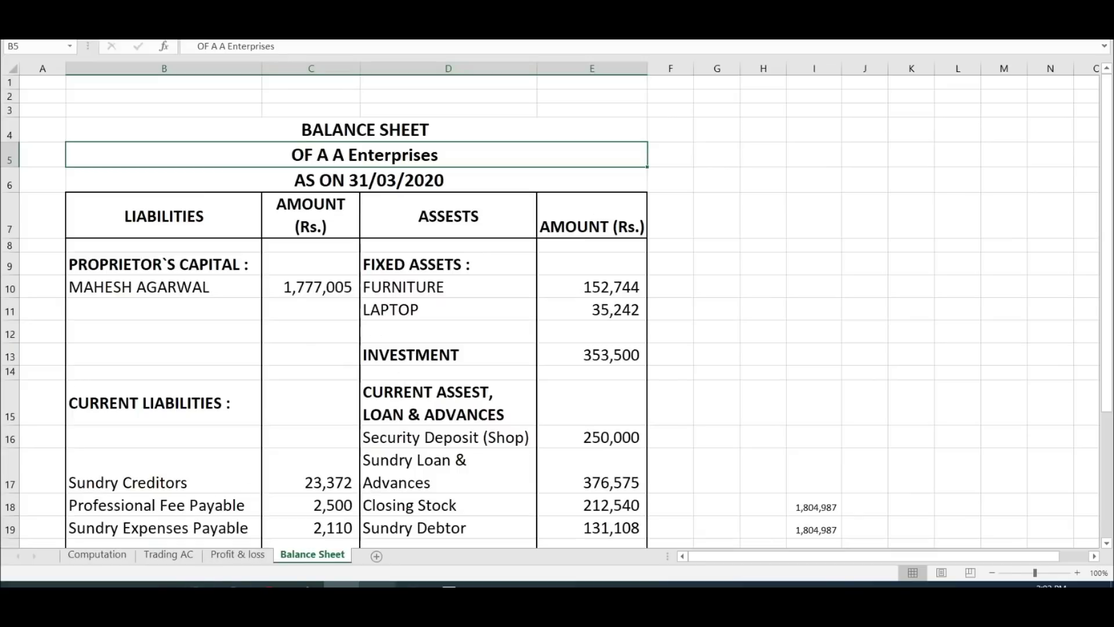
pyautogui.hotkey('alt', 'Tab')
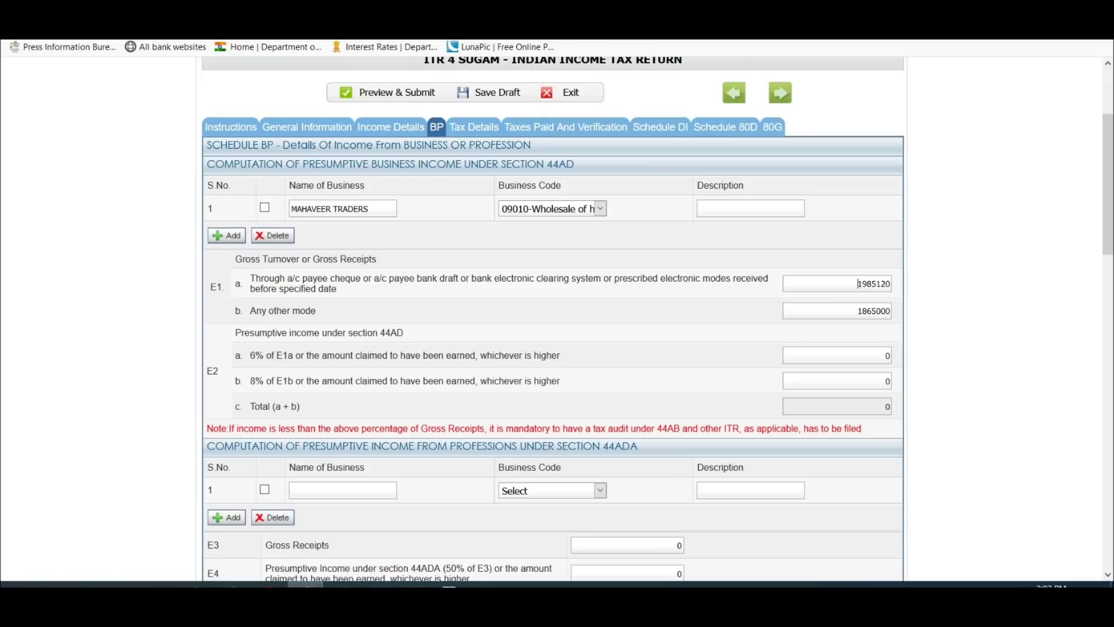
pyautogui.moveTo(838, 283); pyautogui.dragTo(893, 285)
pyautogui.moveTo(839, 311); pyautogui.dragTo(894, 311)
pyautogui.click(858, 311)
pyautogui.scroll(-1, 551, 320)
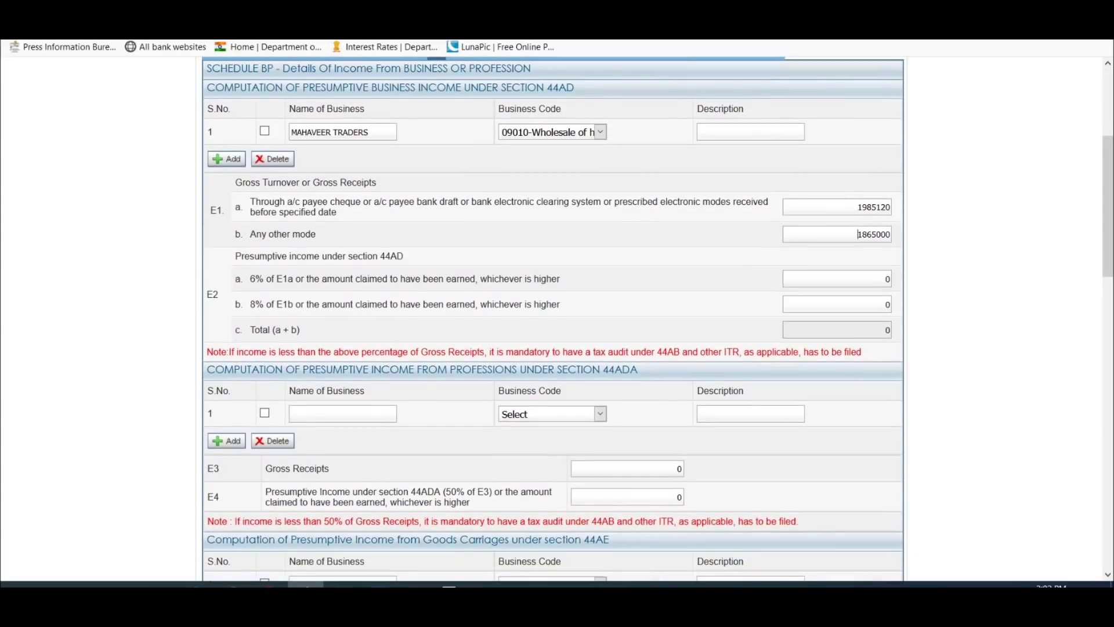
pyautogui.click(835, 279)
pyautogui.click(849, 208)
pyautogui.press('Right')
pyautogui.click(871, 207)
pyautogui.press('Right')
pyautogui.hotkey('shift', 'End')
pyautogui.doubleClick(863, 234)
pyautogui.click(877, 234)
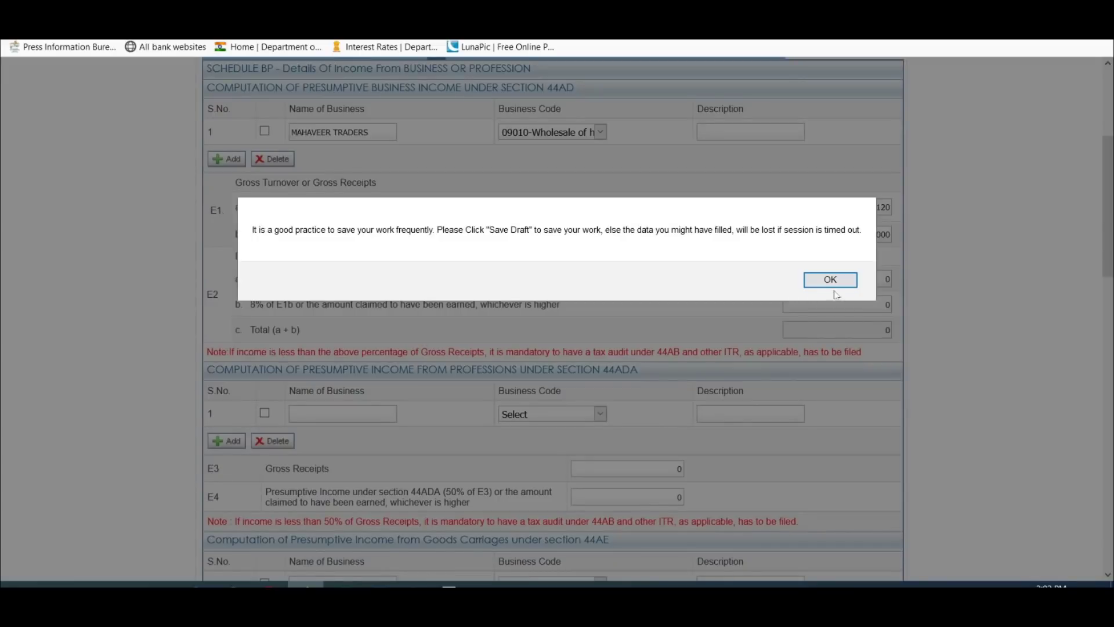
pyautogui.click(829, 279)
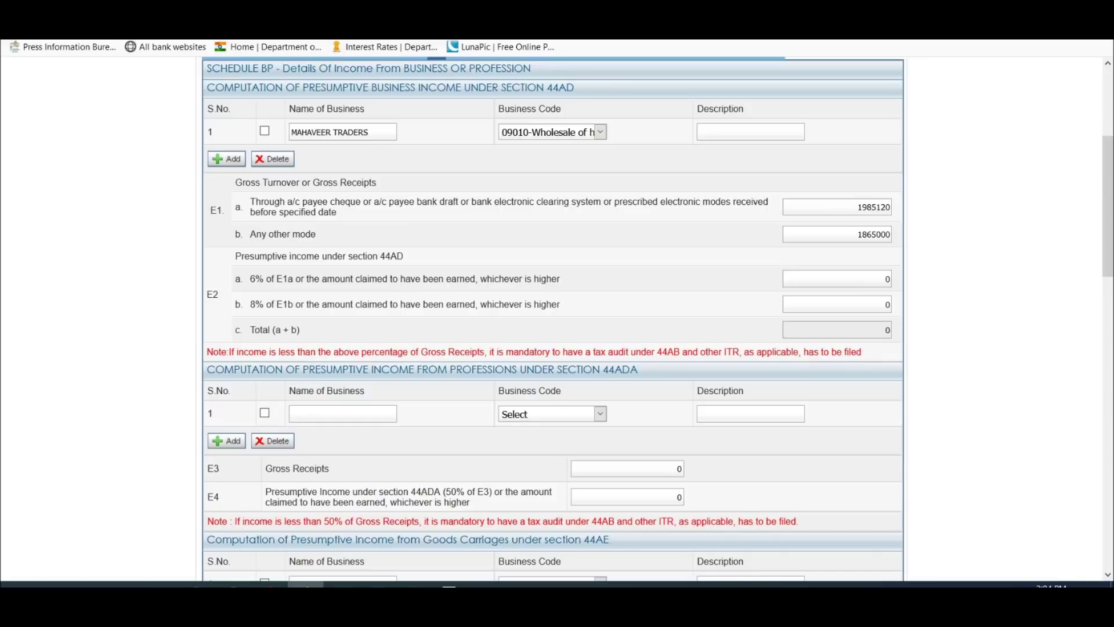
pyautogui.hotkey('shift', 'Tab')
pyautogui.click(820, 301)
pyautogui.hotkey('shift', 'Tab')
pyautogui.moveTo(858, 207); pyautogui.dragTo(891, 207)
pyautogui.press('Tab')
pyautogui.hotkey('shift', 'Tab')
pyautogui.press('Right')
# Step: Inspect net profit 584,380 in C22 and total sales 3,850,120 in E11 on the Profit & loss sheet
pyautogui.click(342, 584)
pyautogui.scroll(-3, 336, 362)
pyautogui.scroll(3, 335, 362)
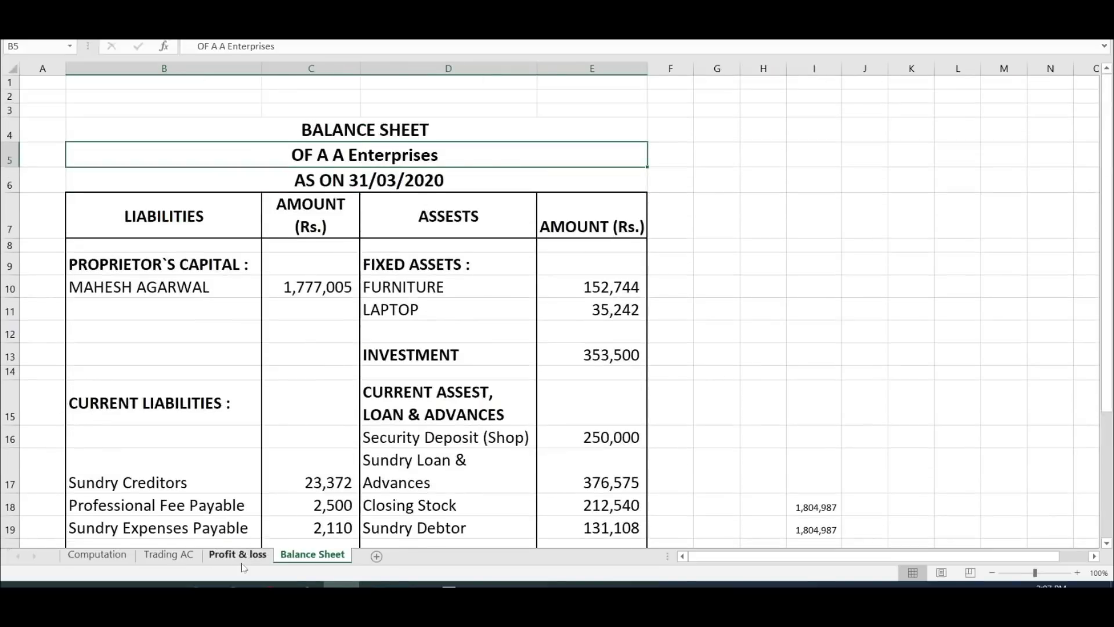
pyautogui.click(238, 554)
pyautogui.scroll(-3, 505, 185)
pyautogui.click(346, 373)
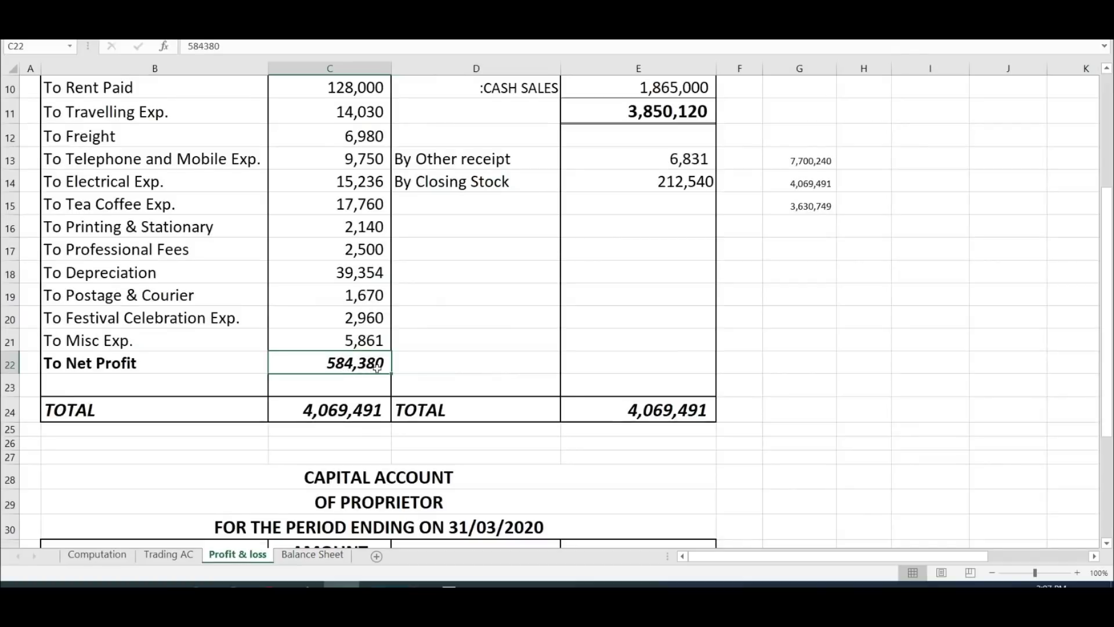
pyautogui.scroll(1, 377, 367)
pyautogui.click(699, 181)
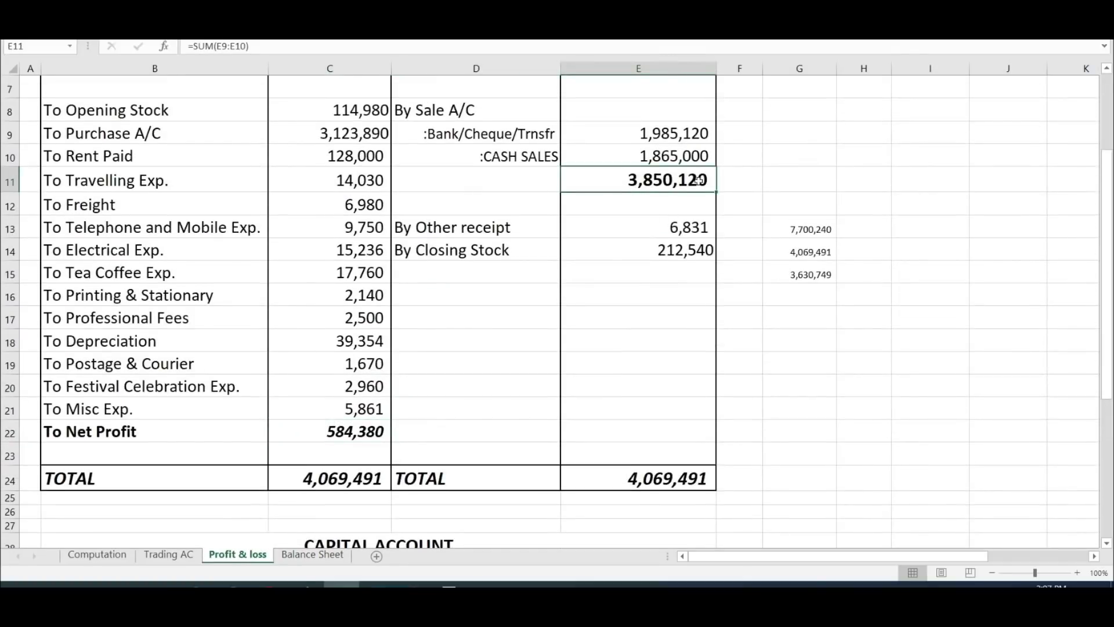
pyautogui.click(371, 438)
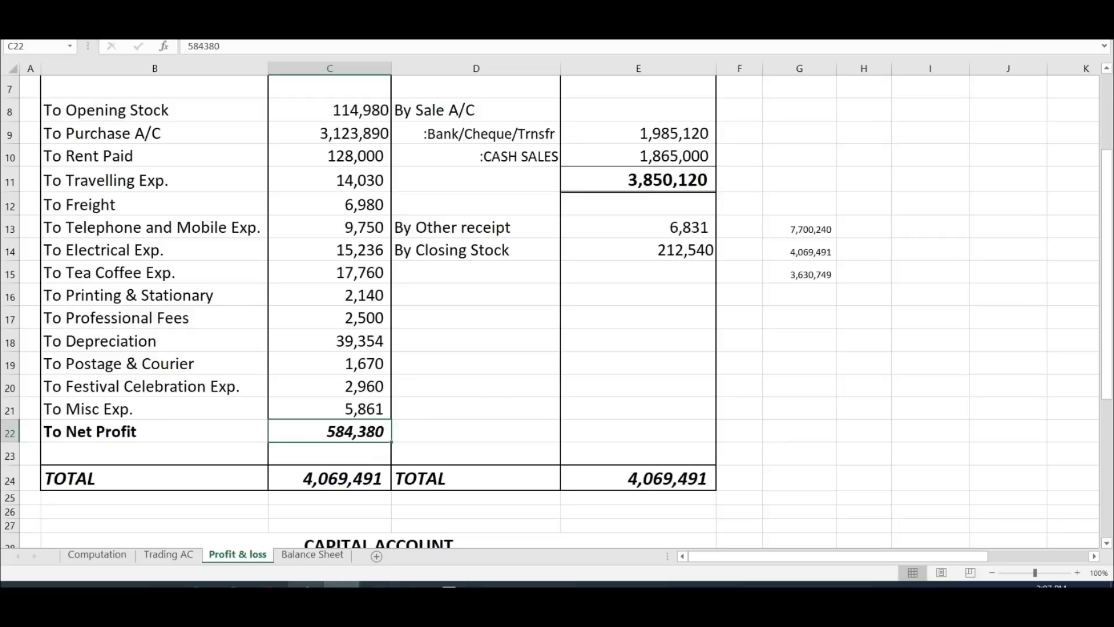
pyautogui.hotkey('alt', 'Tab')
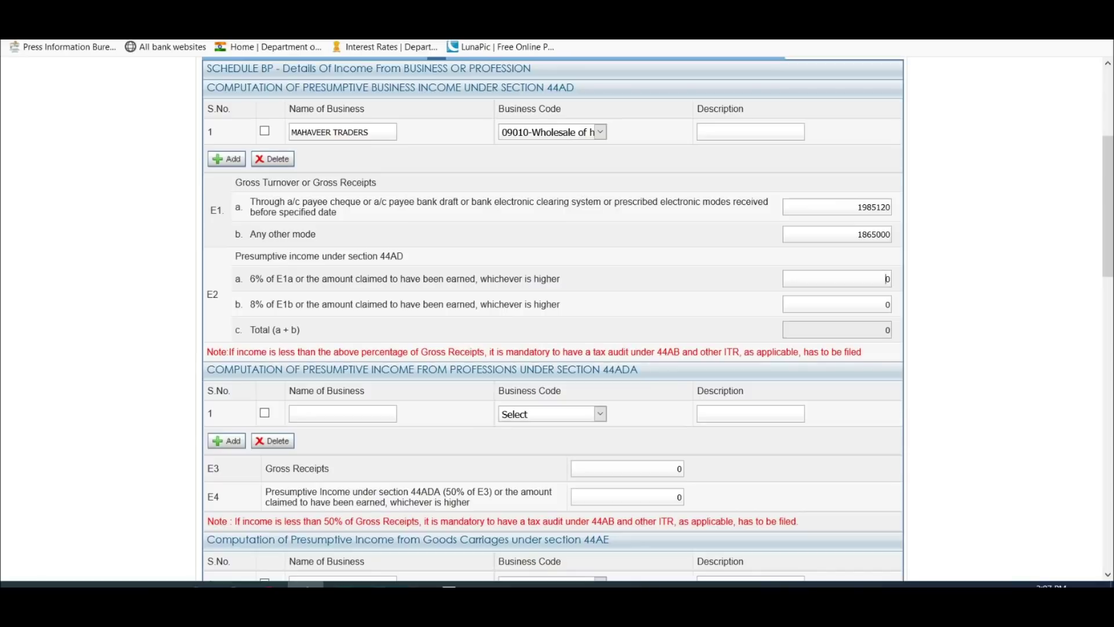
pyautogui.click(886, 304)
pyautogui.click(886, 279)
pyautogui.click(887, 304)
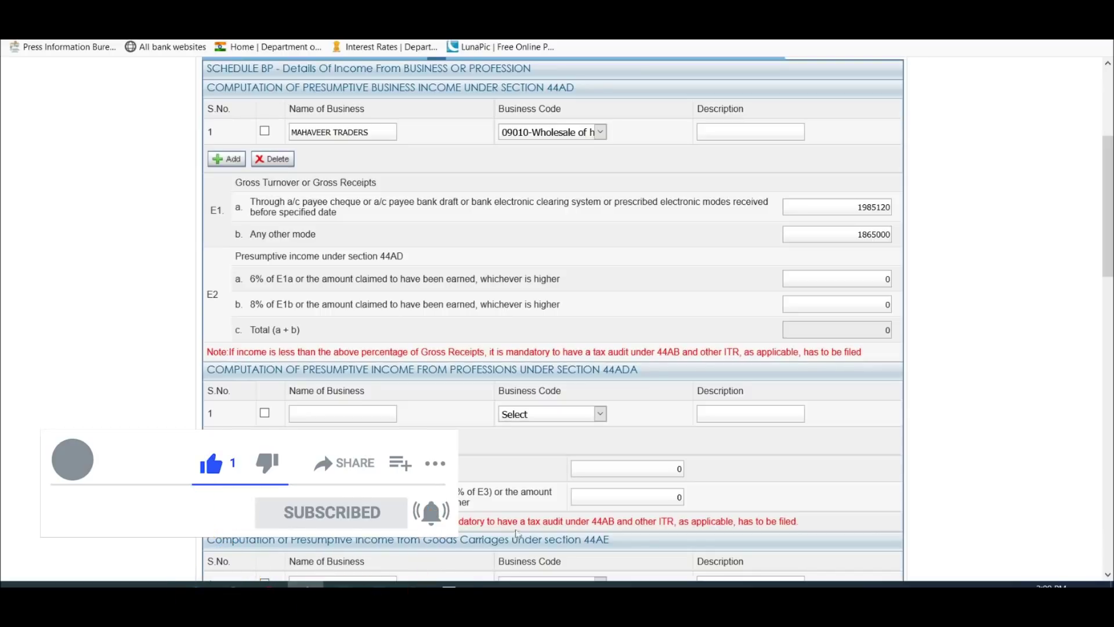
pyautogui.click(342, 583)
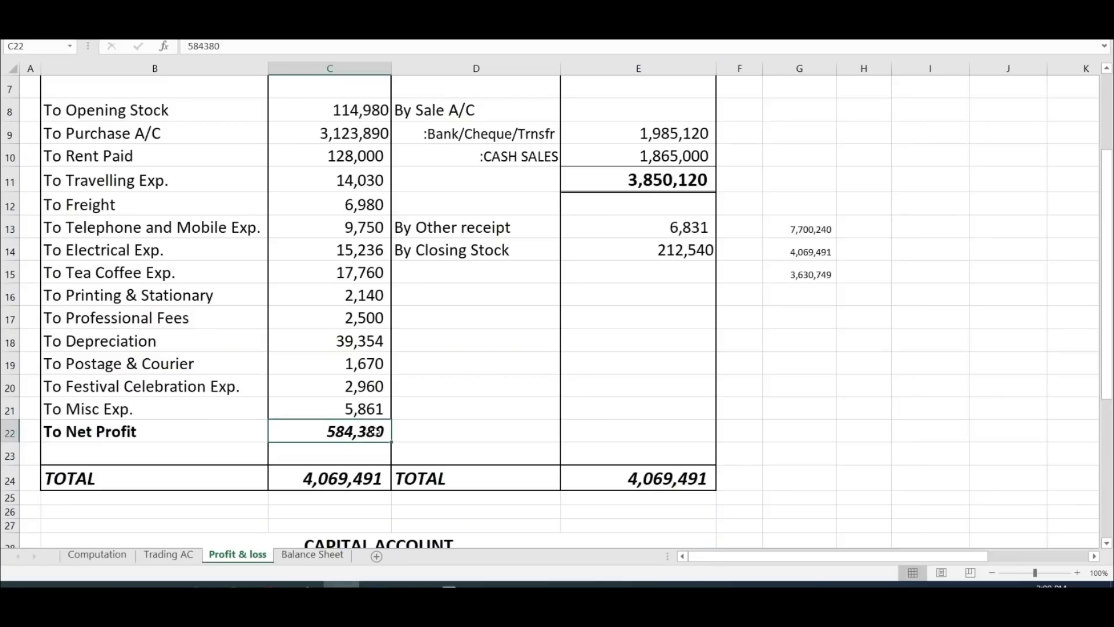
pyautogui.click(311, 583)
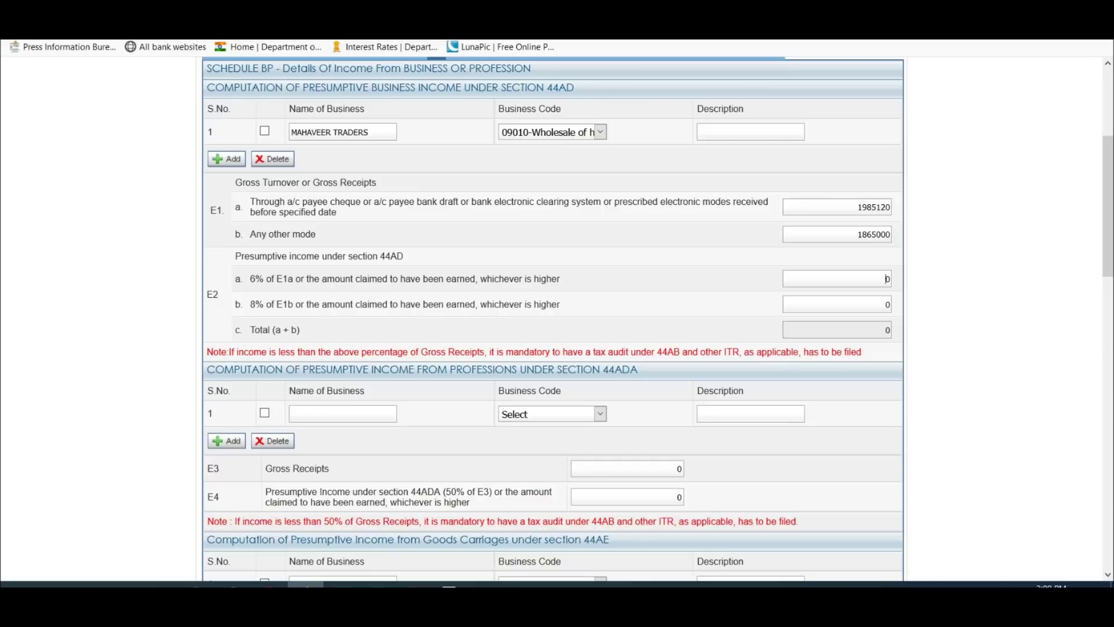
# Step: Enter 260000 in E2a and key the 584380 net profit into Calculator
pyautogui.write('260000')
pyautogui.press('Tab')
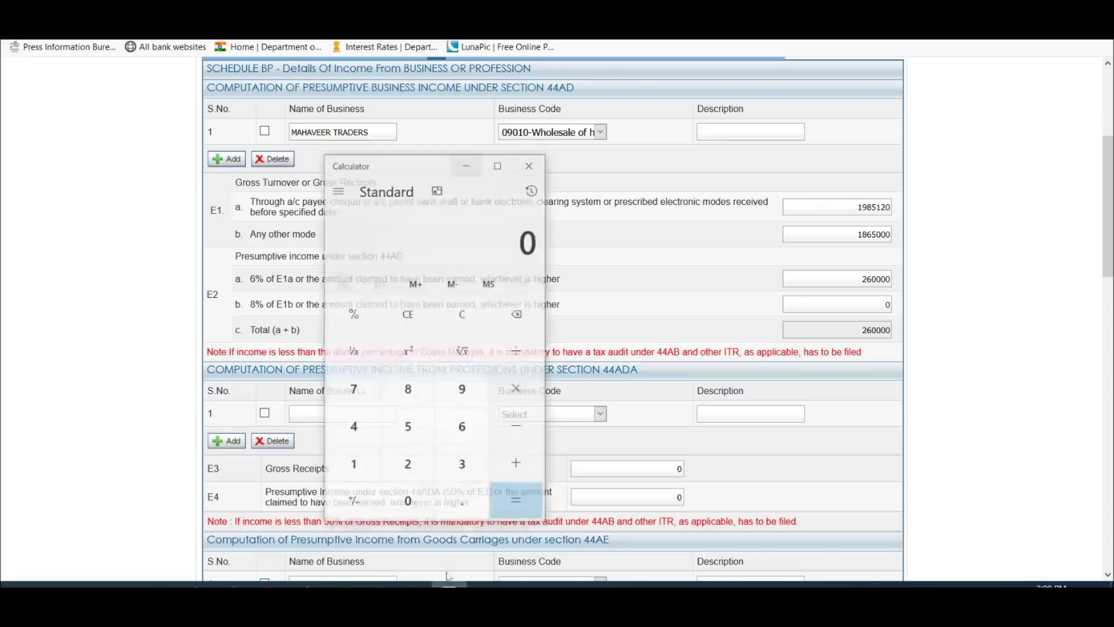
pyautogui.click(411, 408)
pyautogui.click(405, 373)
pyautogui.click(348, 413)
pyautogui.click(461, 452)
pyautogui.click(404, 382)
pyautogui.click(415, 490)
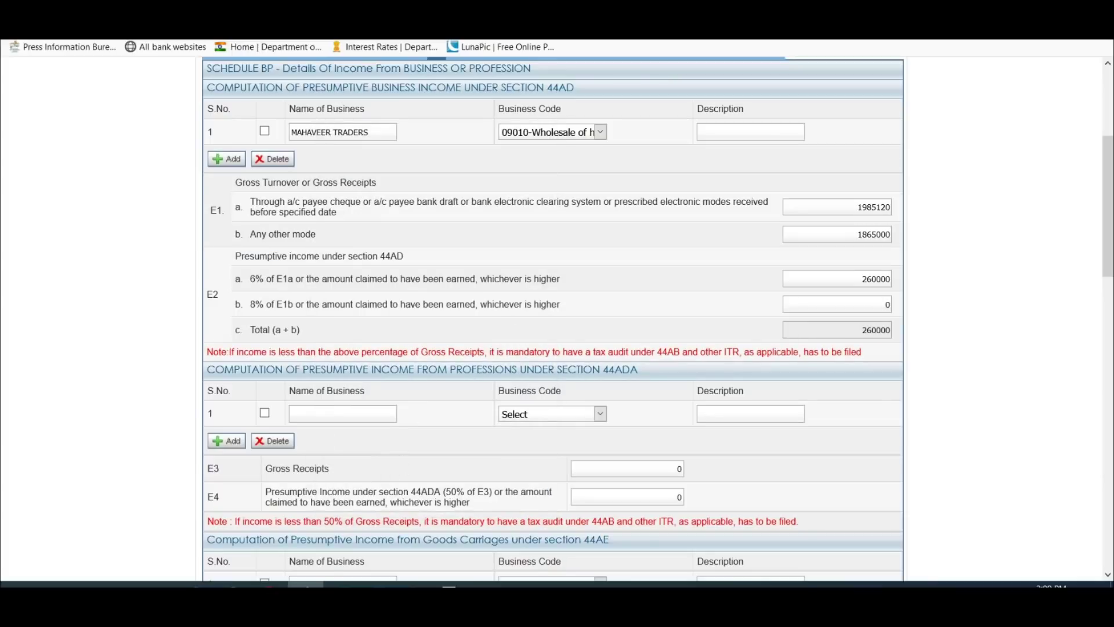
# Step: Subtract 260000 from 584380 in Calculator to get the E2b amount
pyautogui.click(342, 584)
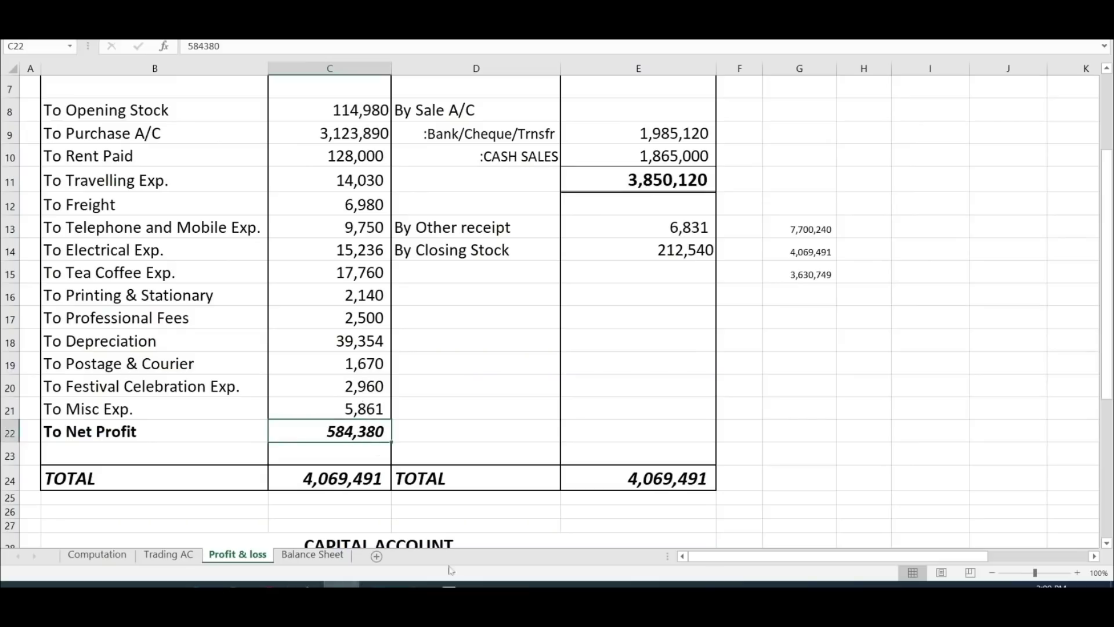
pyautogui.click(449, 583)
pyautogui.click(514, 418)
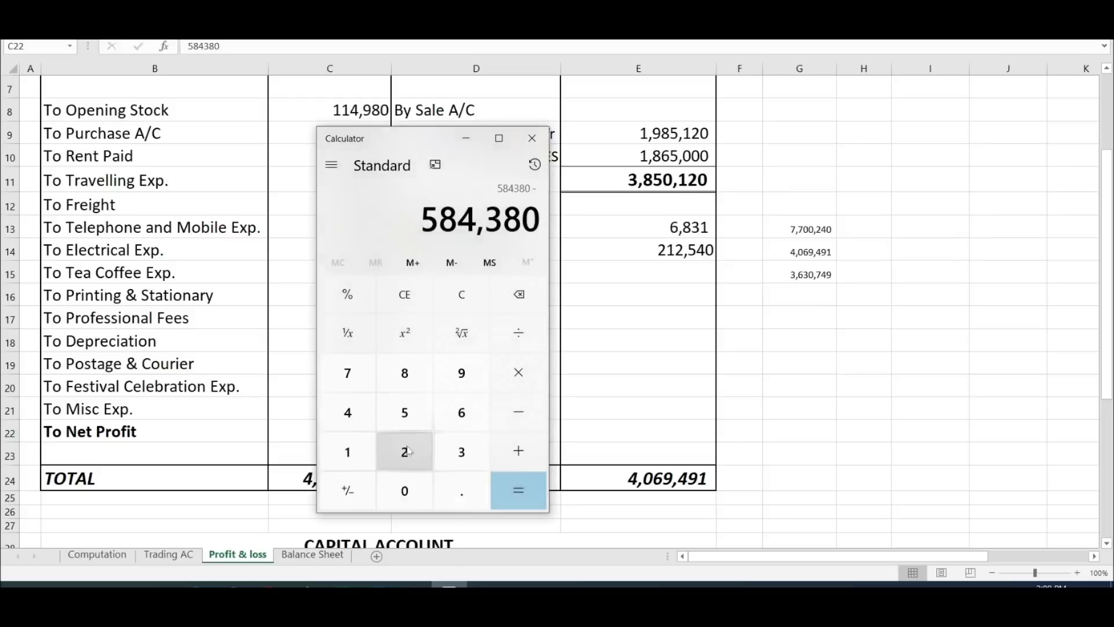
pyautogui.click(405, 452)
pyautogui.click(462, 412)
pyautogui.click(410, 490)
pyautogui.click(409, 490)
pyautogui.click(409, 490)
pyautogui.click(518, 490)
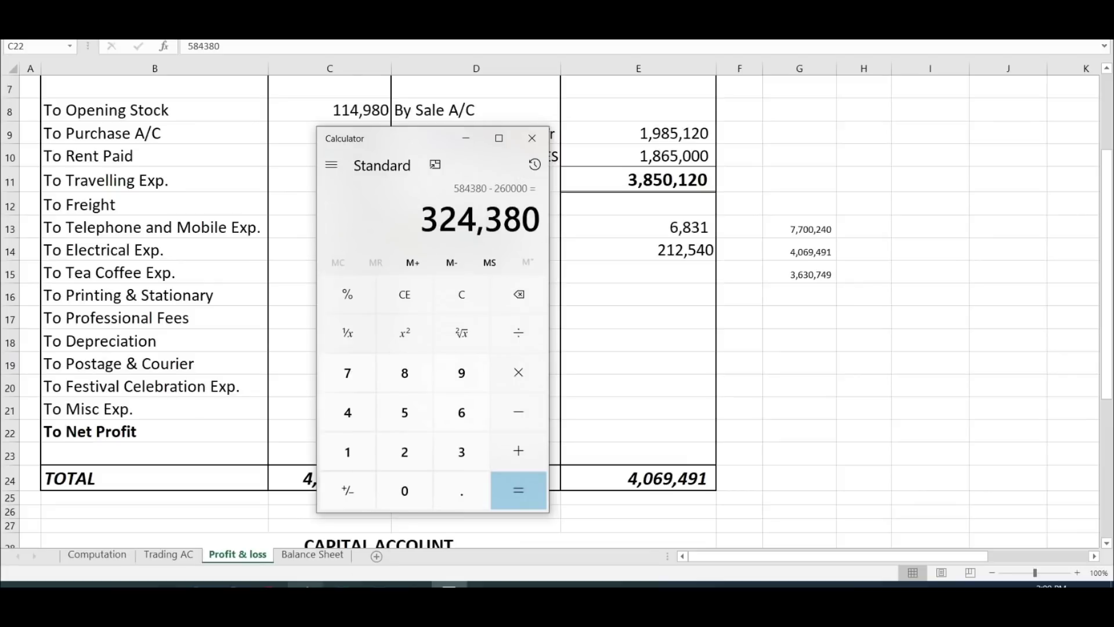
# Step: Enter 324380 in E2b and confirm the 584380 total matches Excel's net profit
pyautogui.click(307, 584)
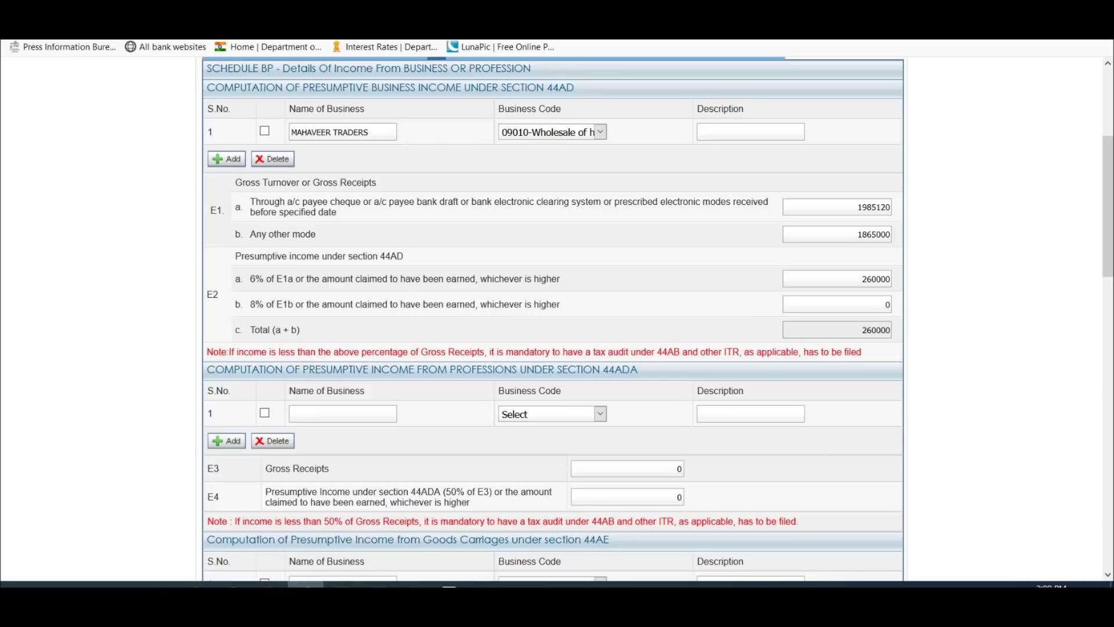
pyautogui.click(886, 304)
pyautogui.write('324380')
pyautogui.click(898, 384)
pyautogui.moveTo(886, 330); pyautogui.dragTo(863, 329)
pyautogui.click(342, 584)
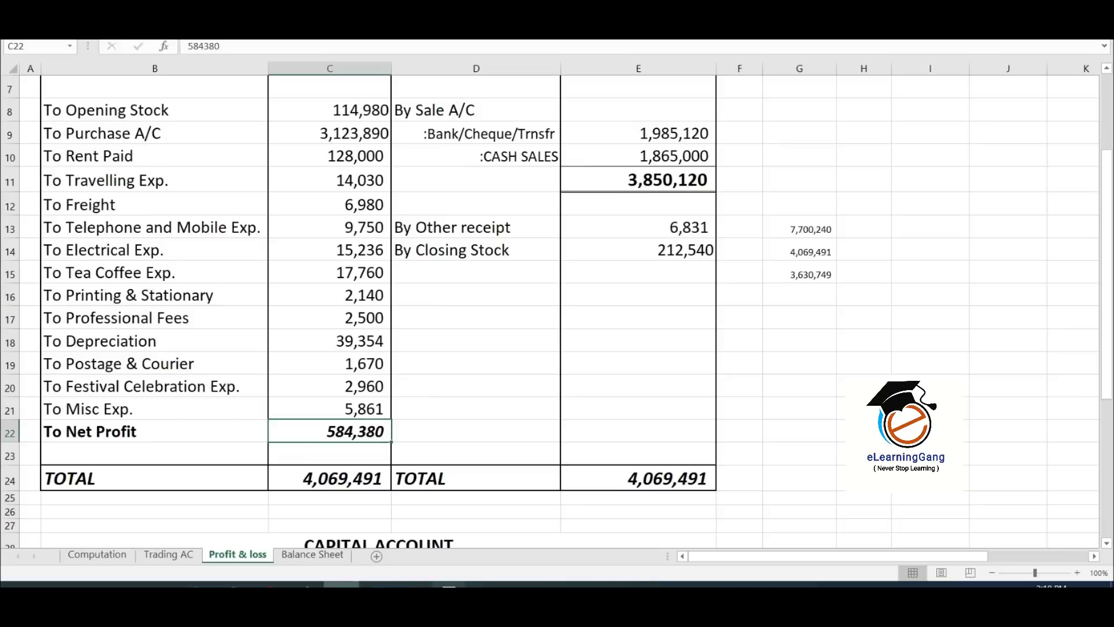
pyautogui.click(307, 583)
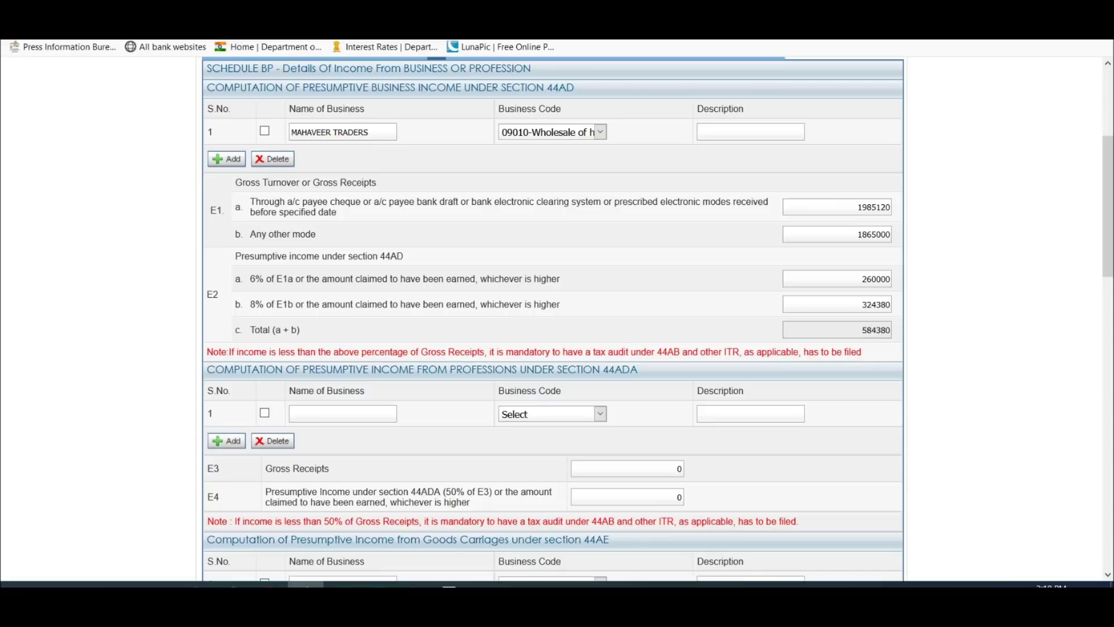
# Step: Compare the 584380 presumptive total with Excel's net profit, then scroll to the 44ADA professions section
pyautogui.scroll(2, 409, 244)
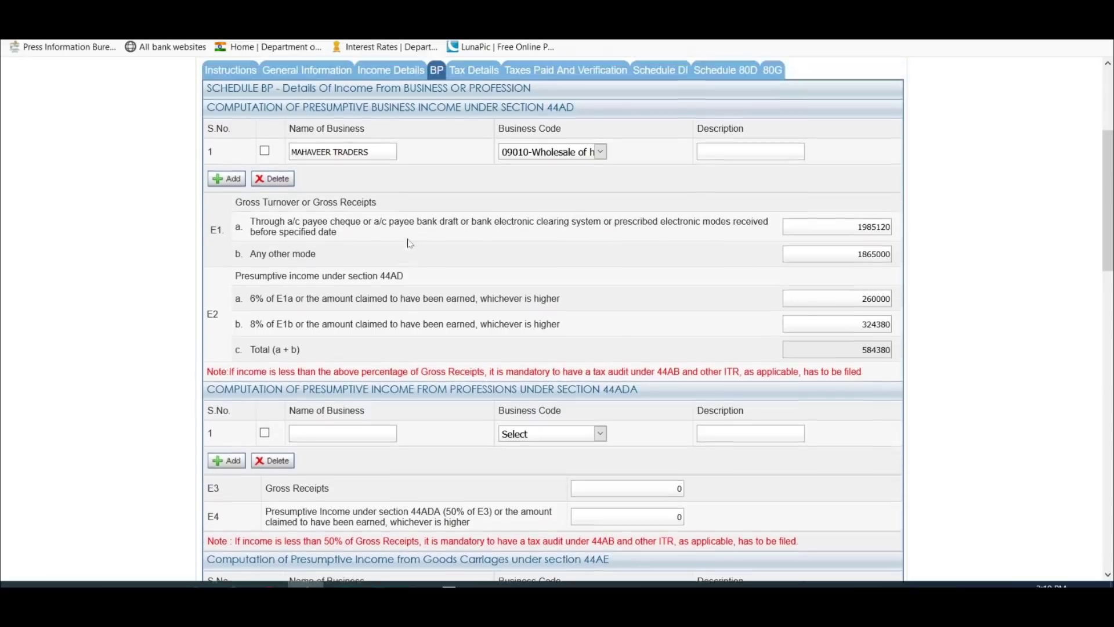
pyautogui.scroll(1, 408, 243)
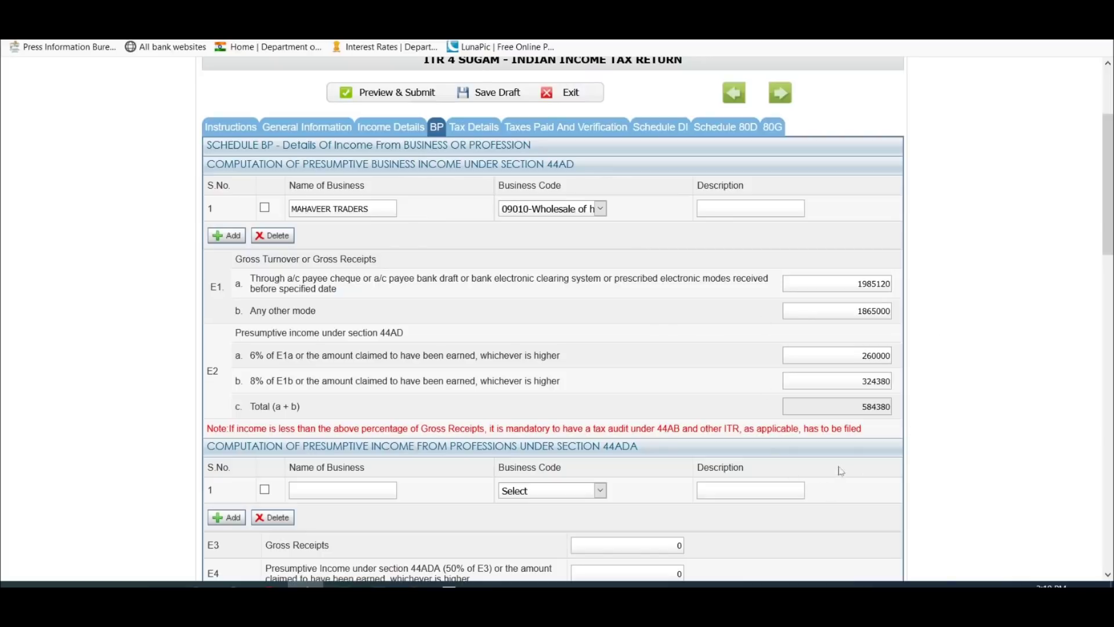
pyautogui.moveTo(864, 406); pyautogui.dragTo(889, 406)
pyautogui.click(342, 585)
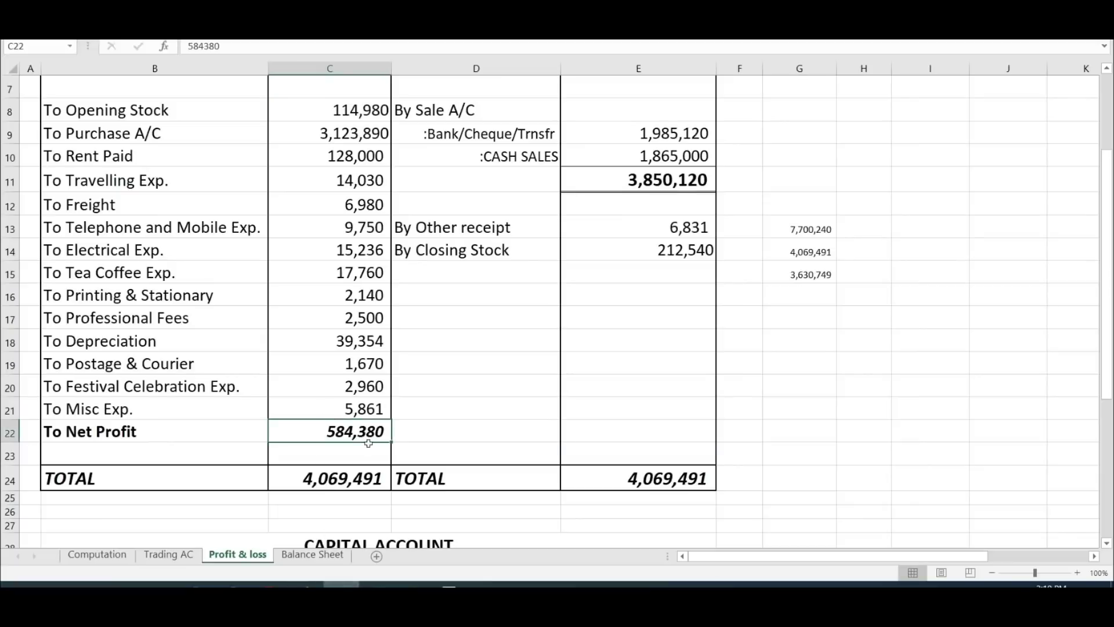
pyautogui.scroll(-8, 565, 367)
pyautogui.scroll(5, 567, 368)
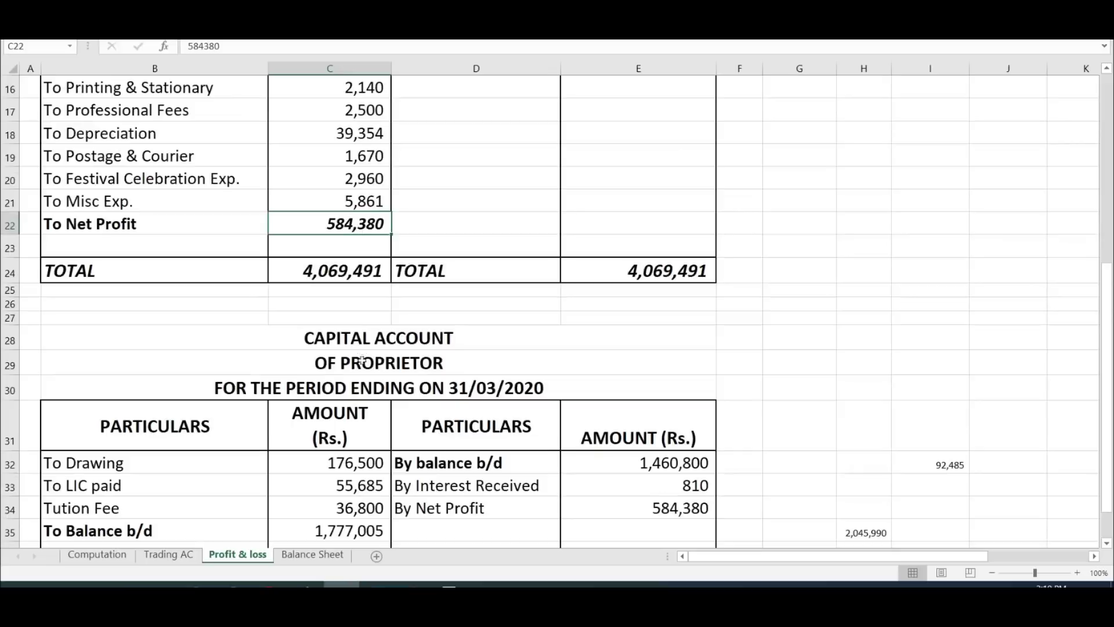
pyautogui.hotkey('alt', 'Tab')
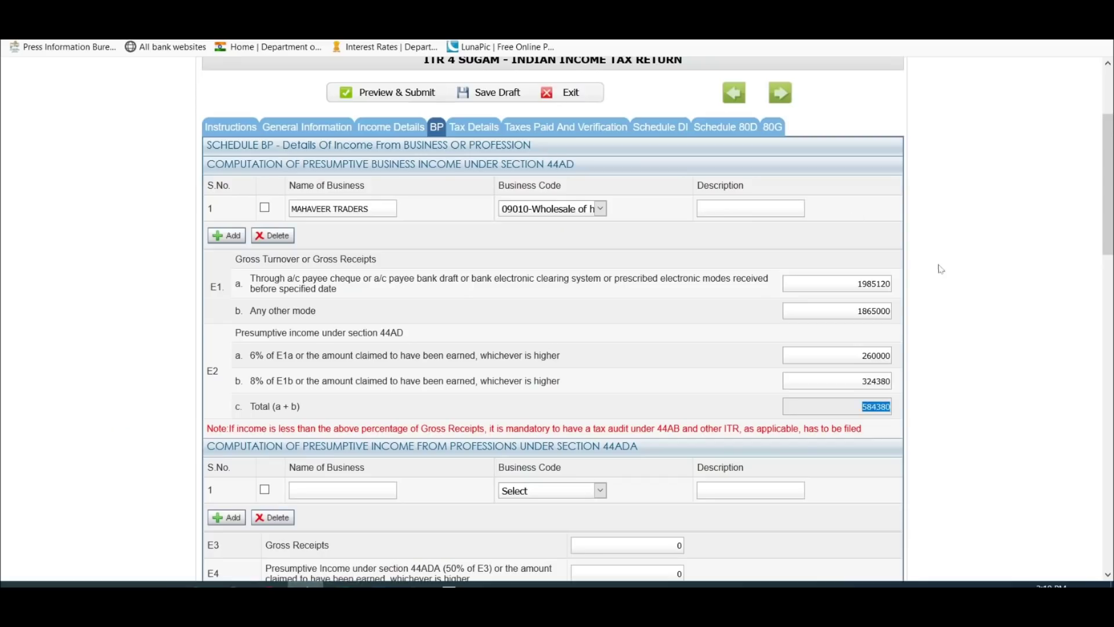
pyautogui.scroll(-3, 860, 367)
pyautogui.scroll(3, 860, 367)
pyautogui.scroll(-3, 860, 367)
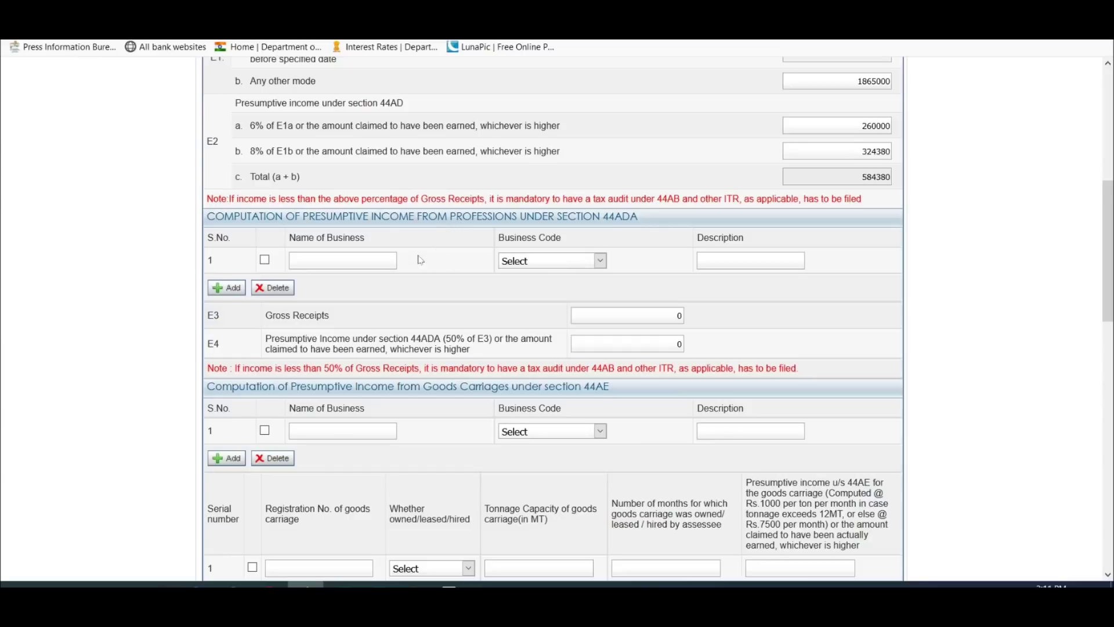
# Step: Enter SR CONSULTANCY as the profession with code 16002 Accounting, book-keeping and auditing
pyautogui.write('SR CONSULTANCY')
pyautogui.click(537, 262)
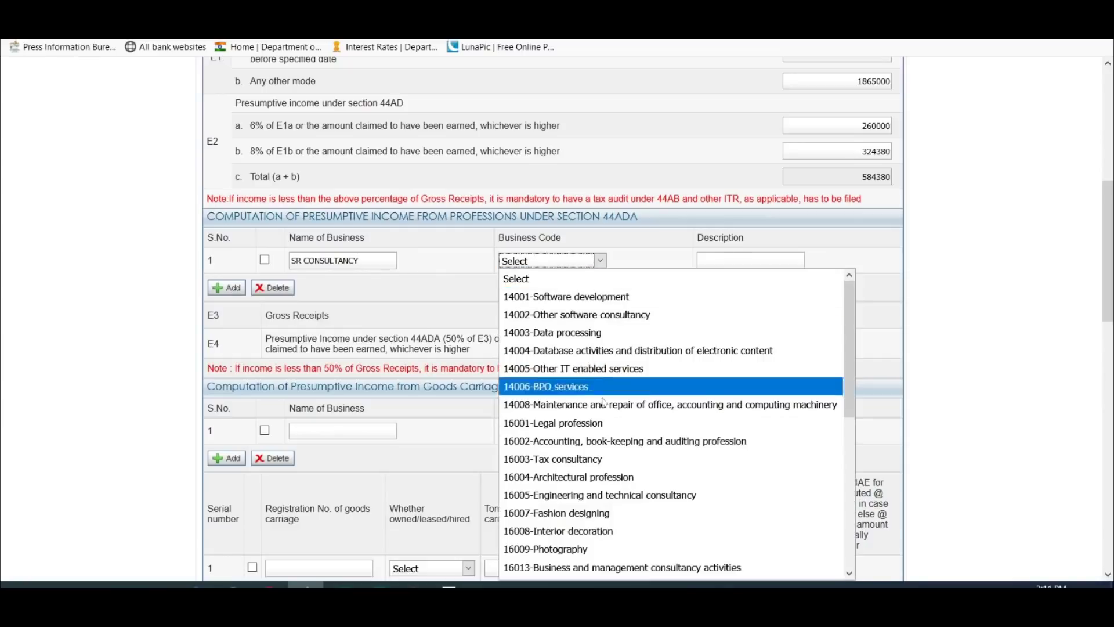
pyautogui.scroll(-2, 659, 394)
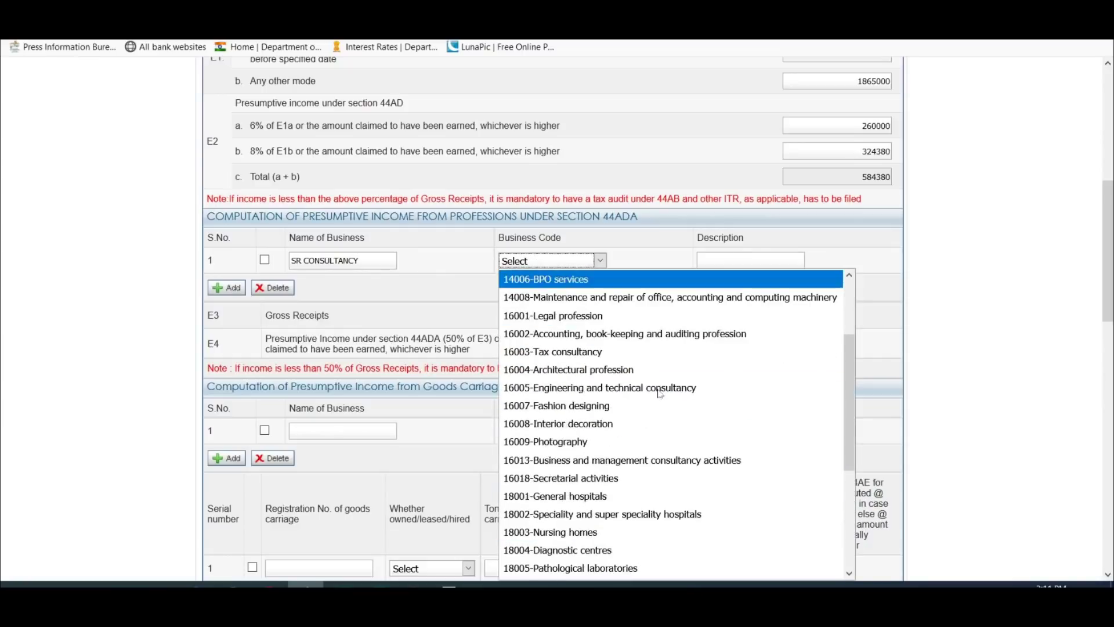
pyautogui.click(654, 341)
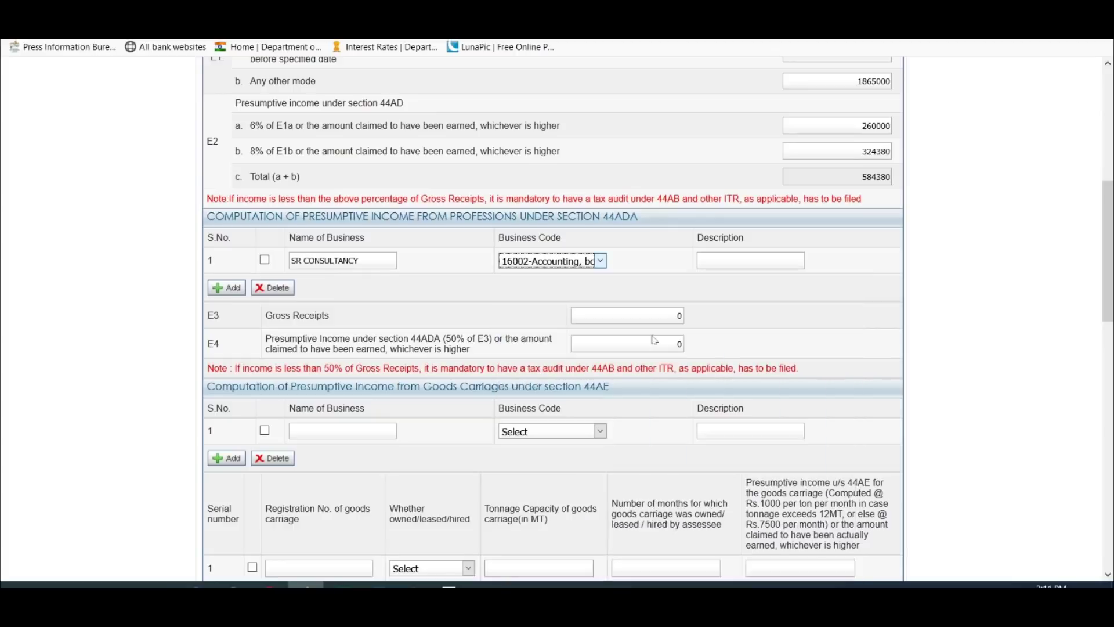
pyautogui.click(700, 260)
# Step: Enter 510000 as the profession's gross receipts
pyautogui.click(678, 315)
pyautogui.write('510000')
pyautogui.press('Tab')
pyautogui.scroll(-3, 643, 319)
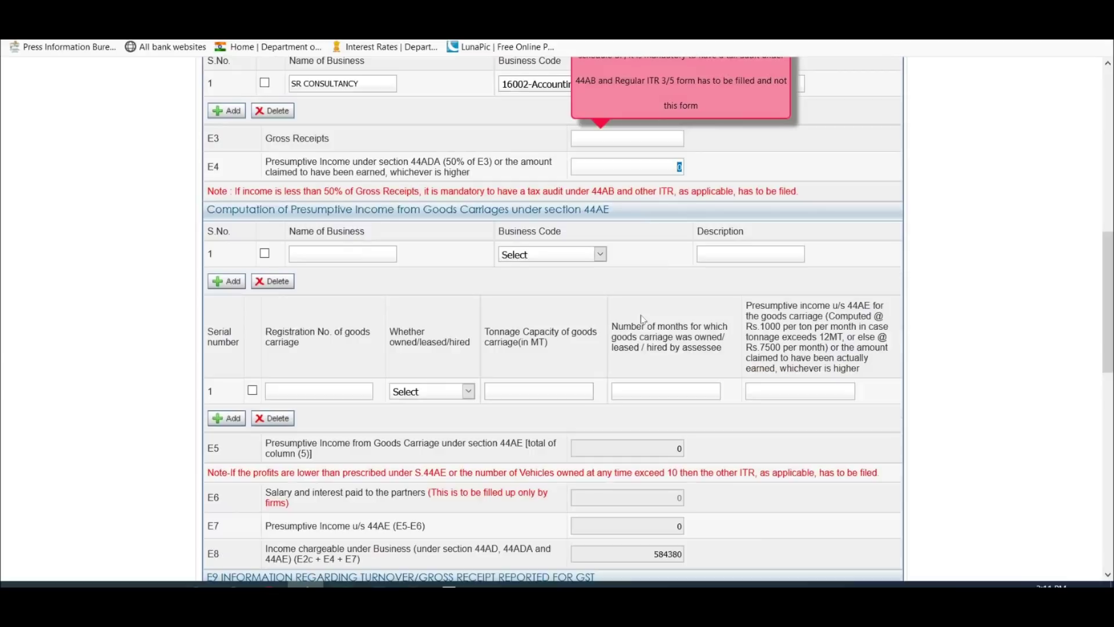
# Step: Change the gross receipts to 1000000 and check the resulting E4 presumptive income
pyautogui.scroll(3, 643, 319)
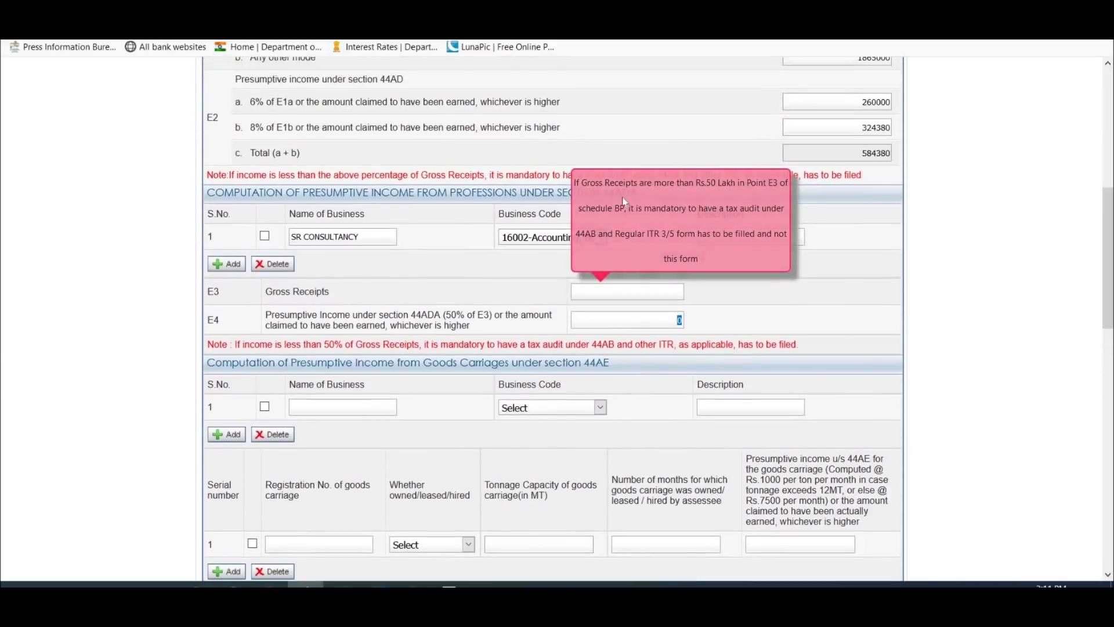
pyautogui.click(682, 292)
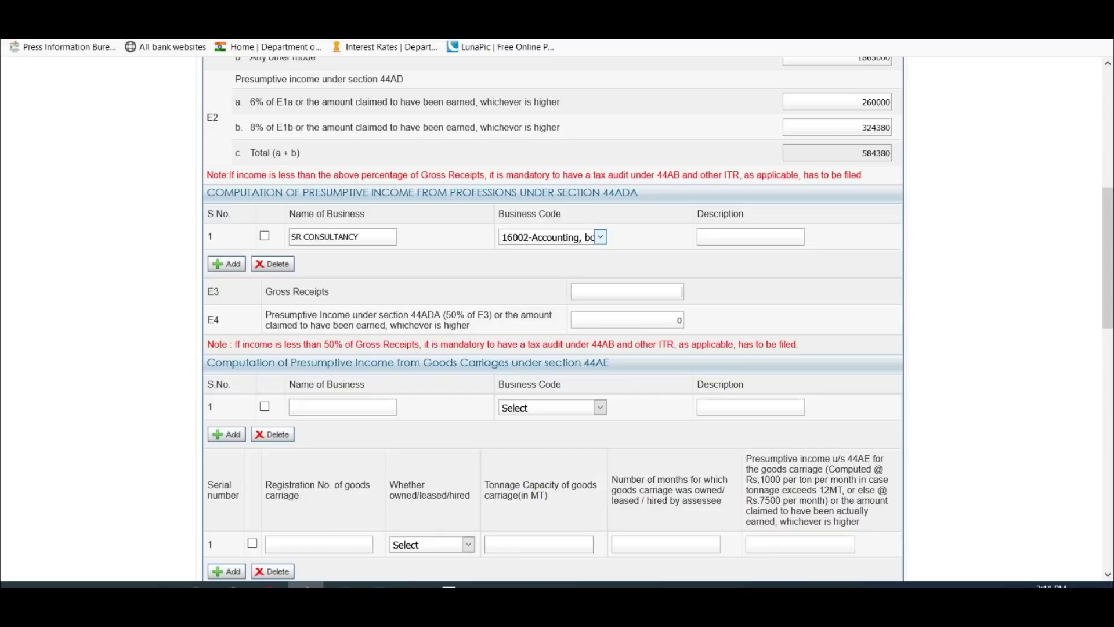
pyautogui.write('000000')
pyautogui.click(679, 320)
pyautogui.doubleClick(678, 320)
pyautogui.write('0')
pyautogui.hotkey('ctrl', 'a')
# Step: Clear the gross receipts, delete the SR CONSULTANCY profession row, and erase E4's 500000
pyautogui.scroll(-4, 706, 321)
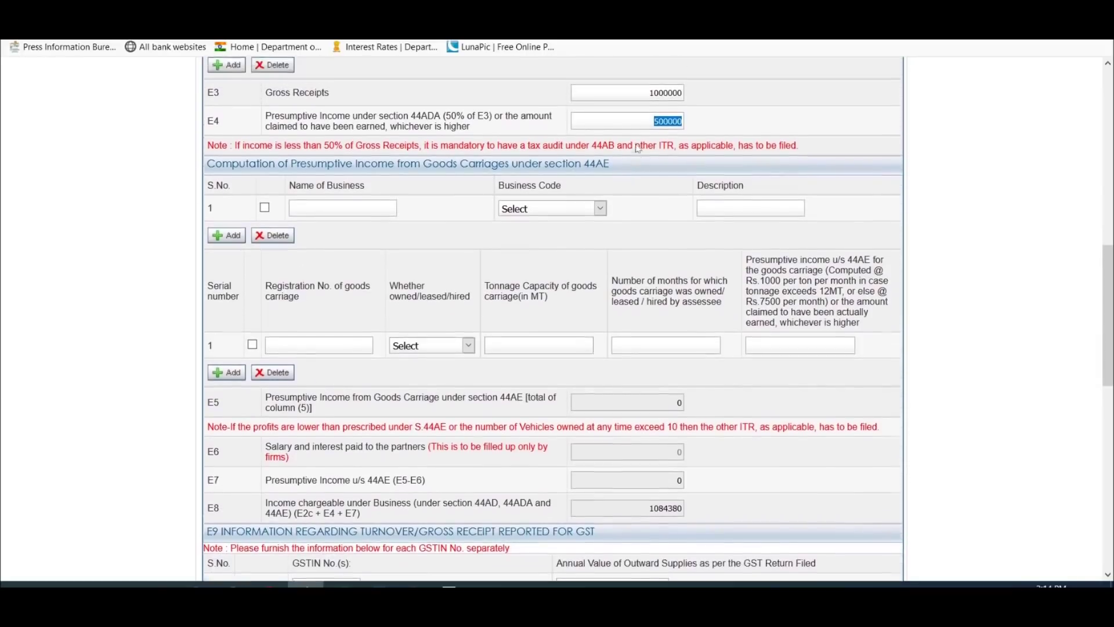
pyautogui.scroll(1, 639, 148)
pyautogui.hotkey('shift', 'Tab')
pyautogui.press('Delete')
pyautogui.click(264, 83)
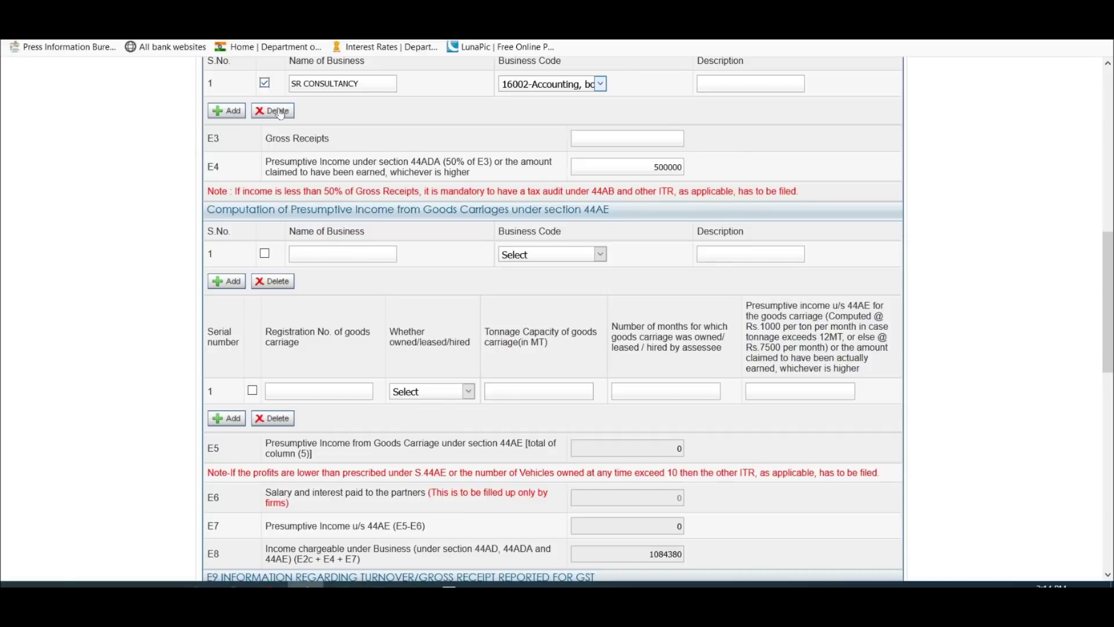
pyautogui.click(280, 111)
pyautogui.doubleClick(673, 167)
pyautogui.press('Delete')
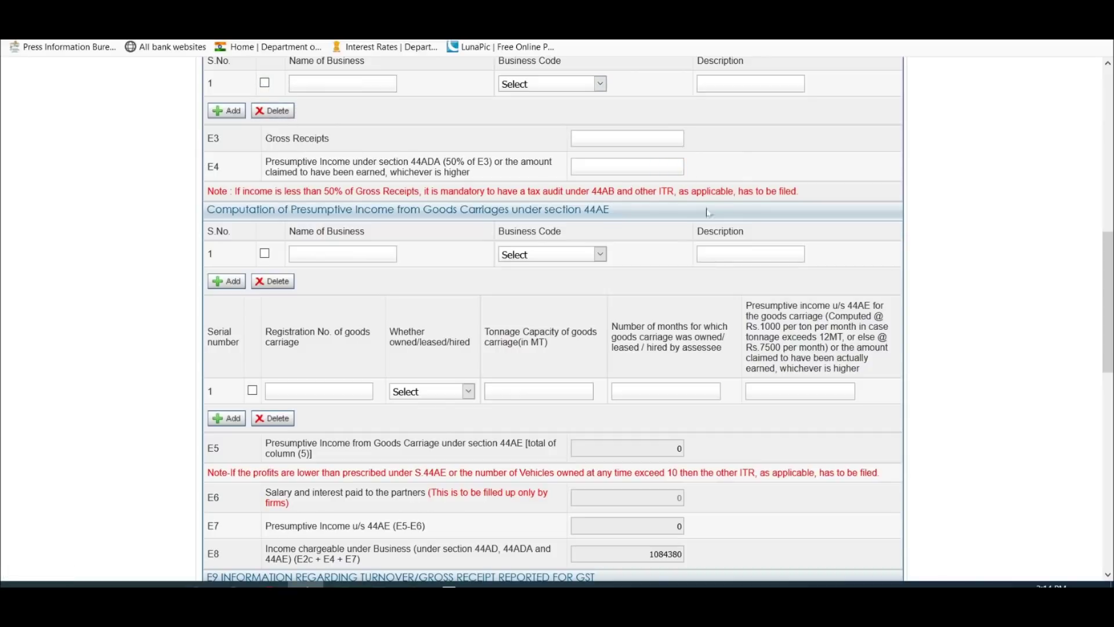
pyautogui.scroll(-1, 665, 258)
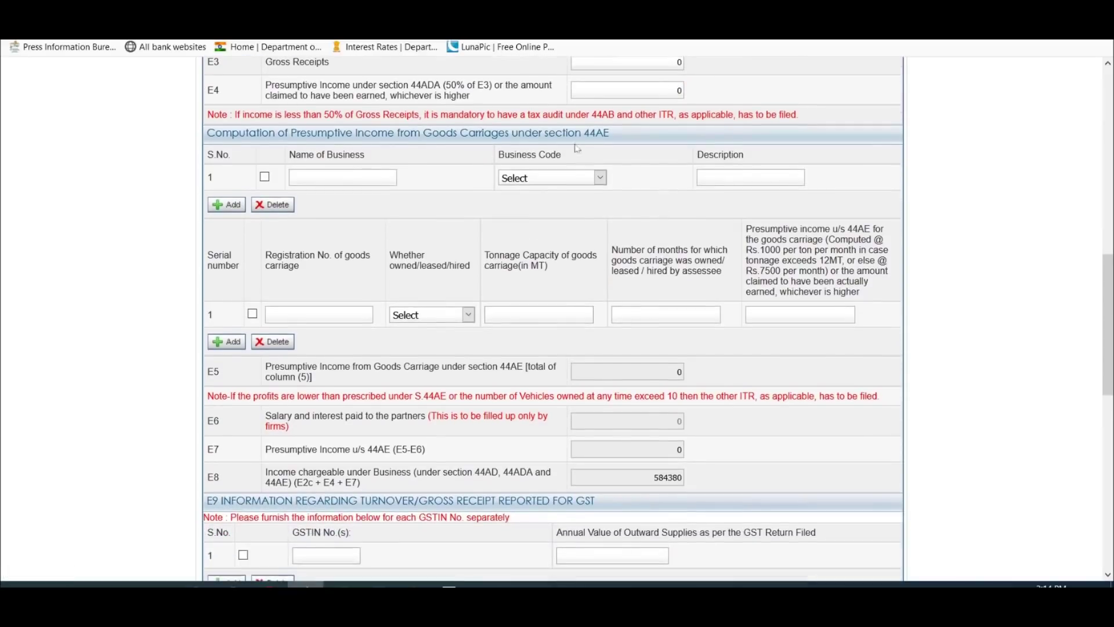
# Step: Enter business TR Transport with code 11008 (freight transport by road) and the vehicle's registration number
pyautogui.click(299, 177)
pyautogui.write('TR Transport')
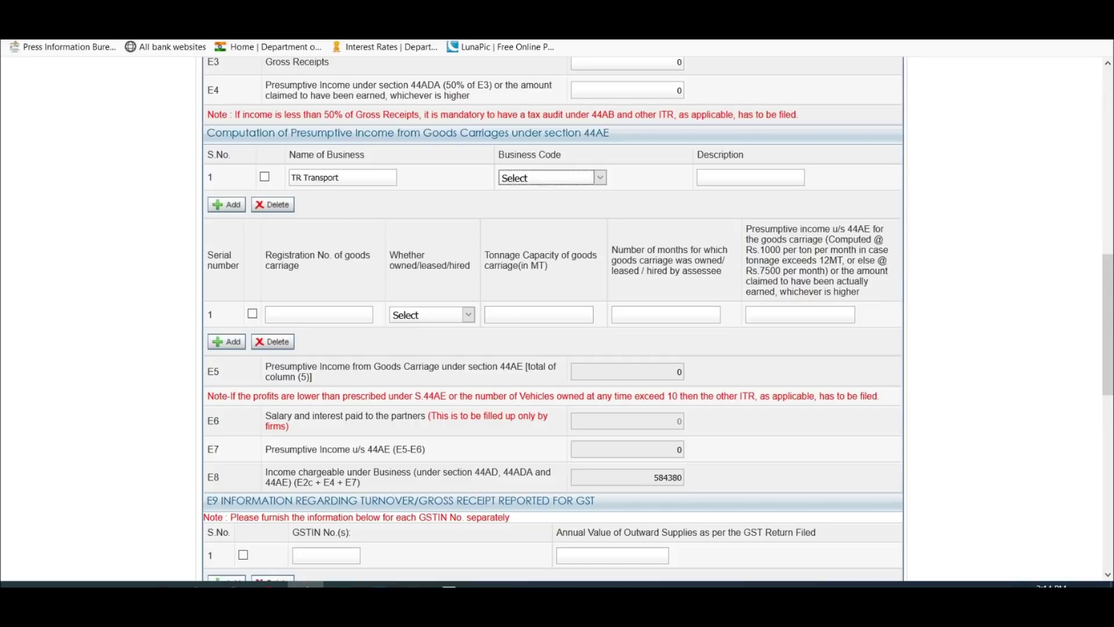
pyautogui.click(534, 179)
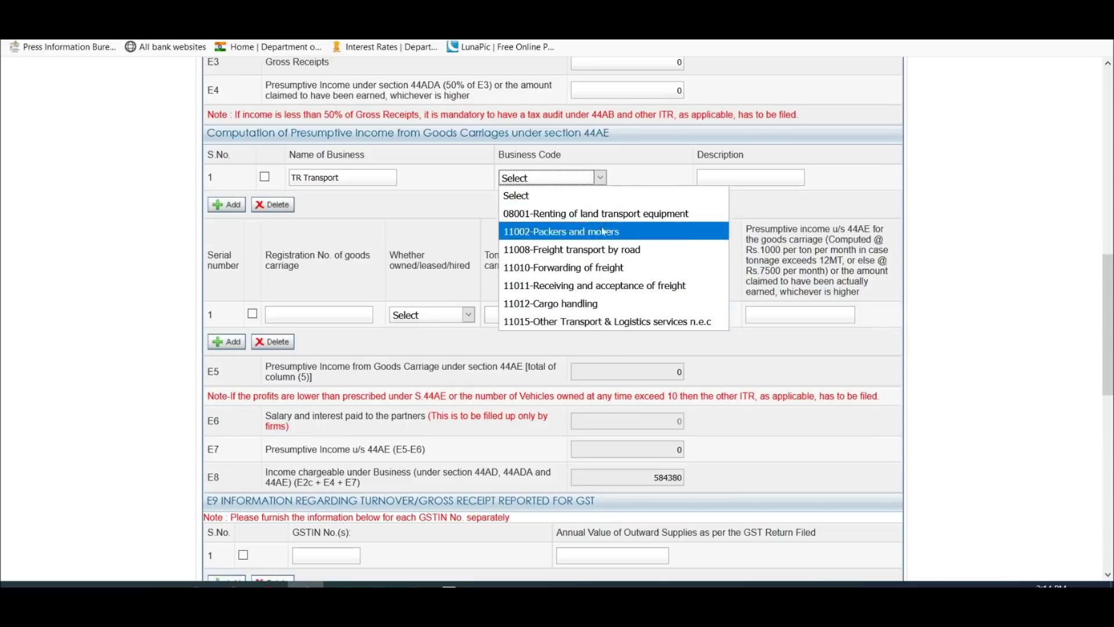
pyautogui.click(609, 250)
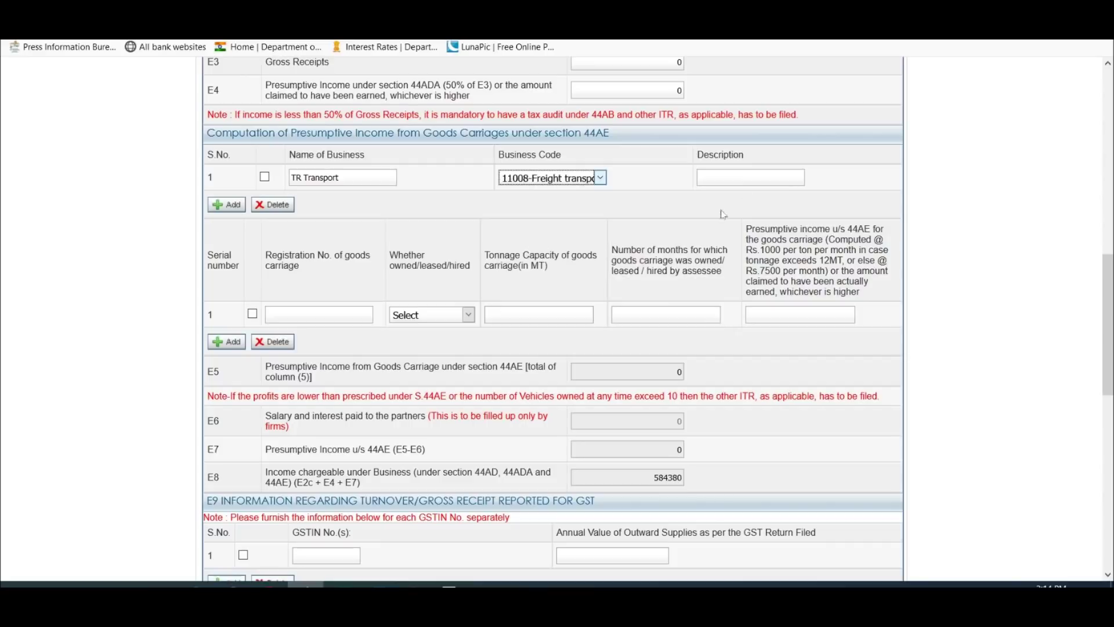
pyautogui.press('Tab')
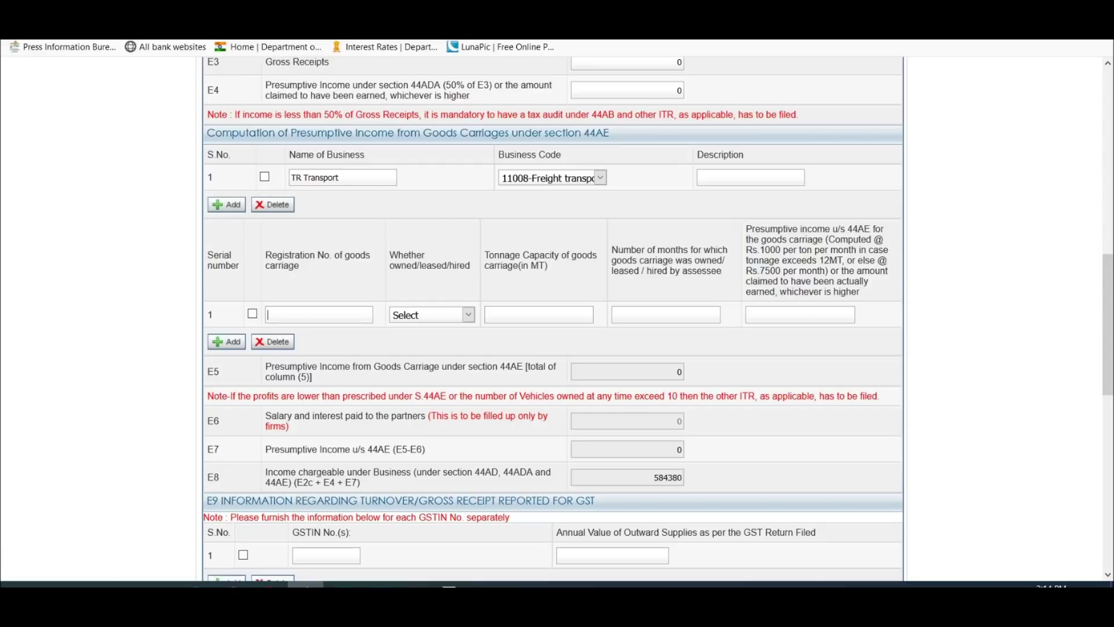
# Step: Record the goods carriage as Owned, with 10-tonne capacity, held for 12 months
pyautogui.click(444, 317)
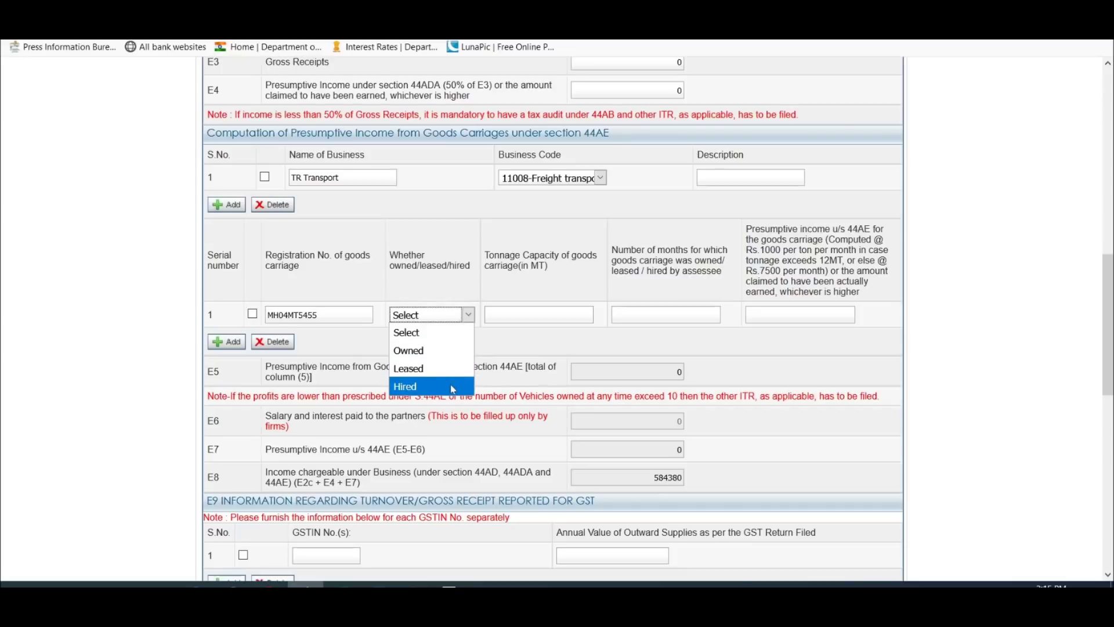
pyautogui.click(457, 354)
pyautogui.click(465, 318)
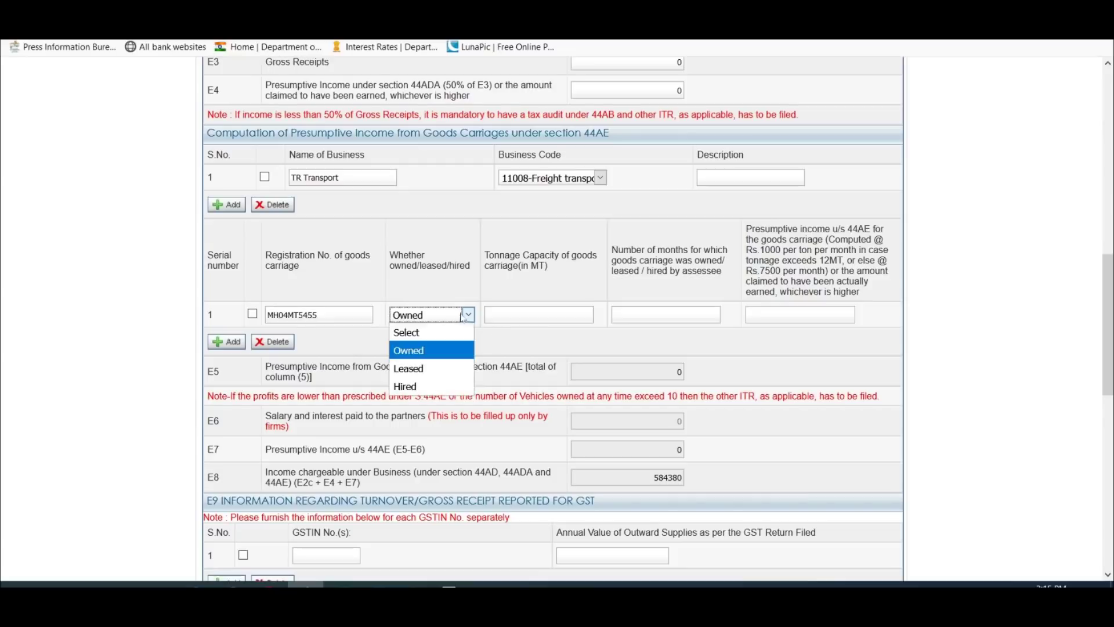
pyautogui.click(443, 353)
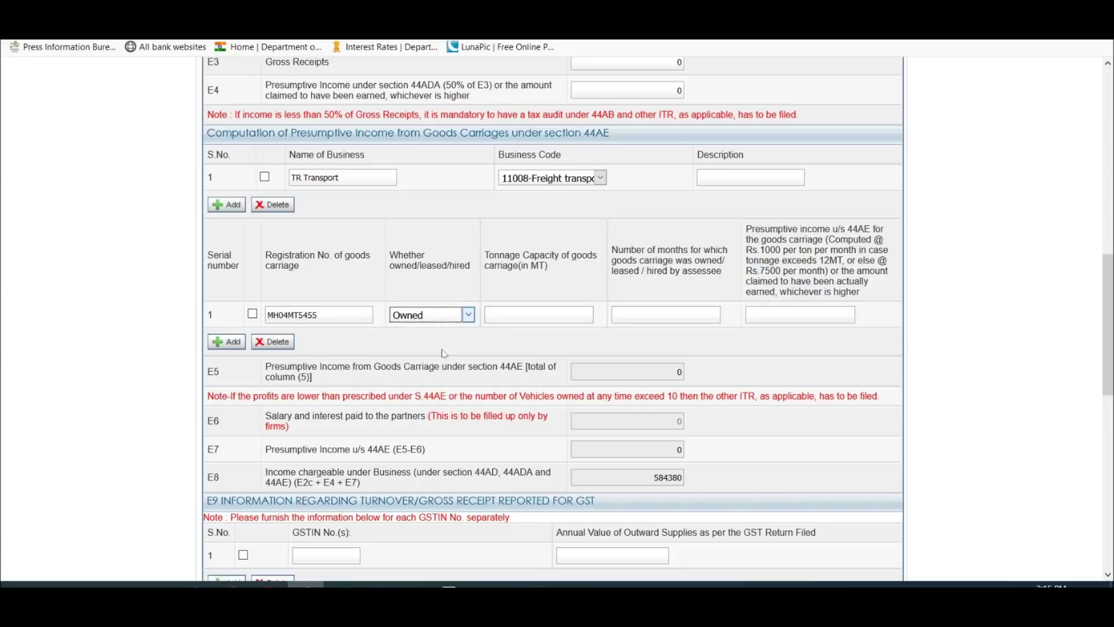
pyautogui.click(531, 305)
pyautogui.write('10')
pyautogui.press('Tab')
pyautogui.write('12')
pyautogui.click(227, 341)
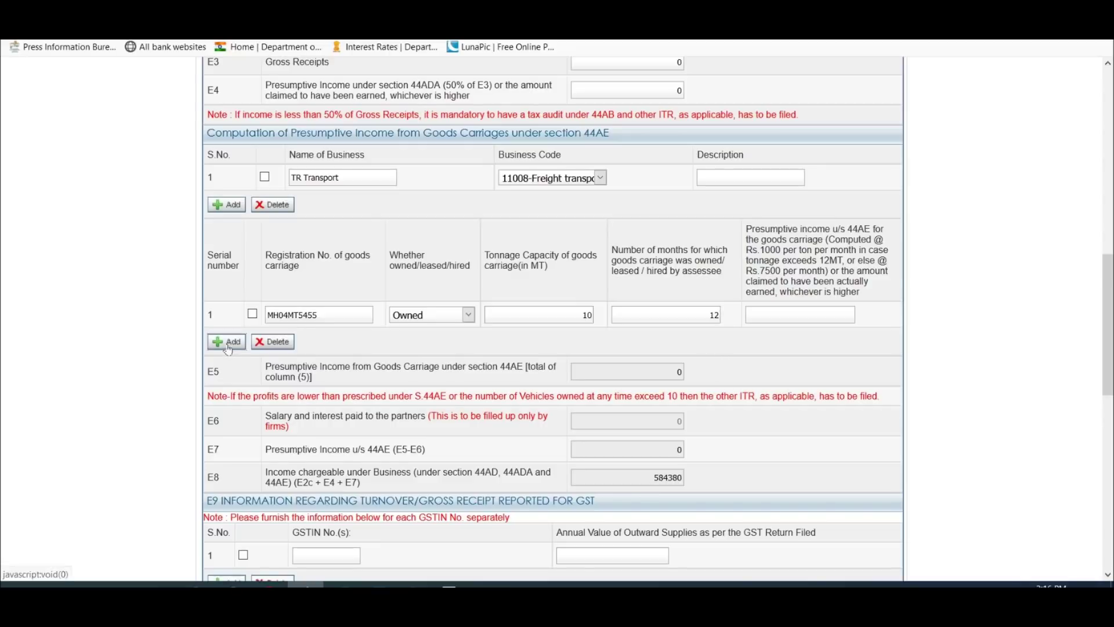
# Step: Remove the empty second vehicle row and enter 96000 presumptive income for the vehicle
pyautogui.click(252, 340)
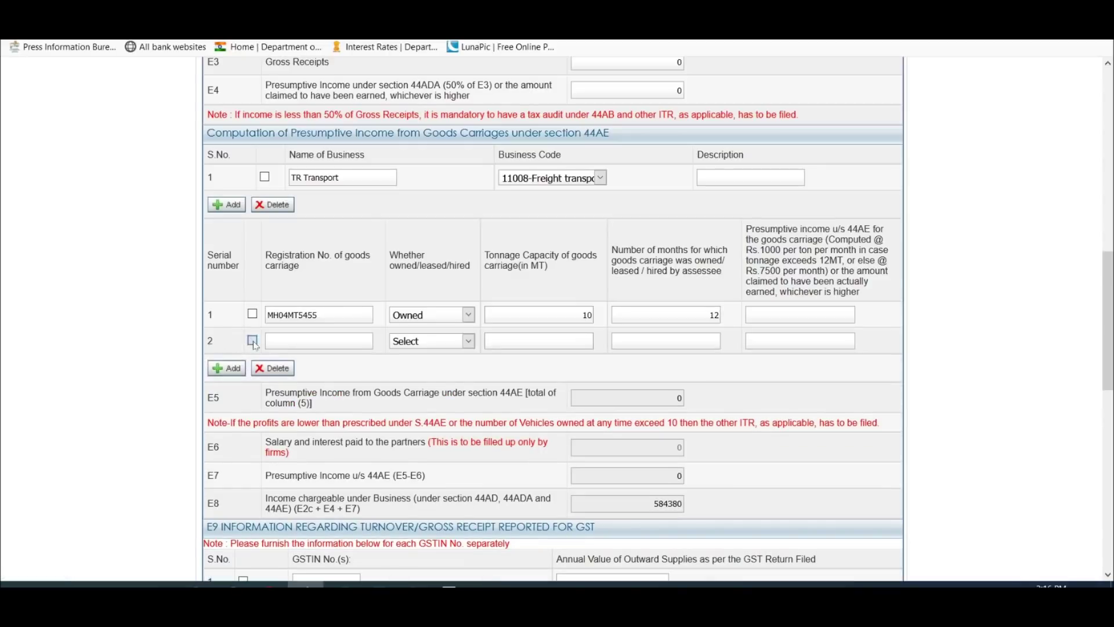
pyautogui.click(271, 369)
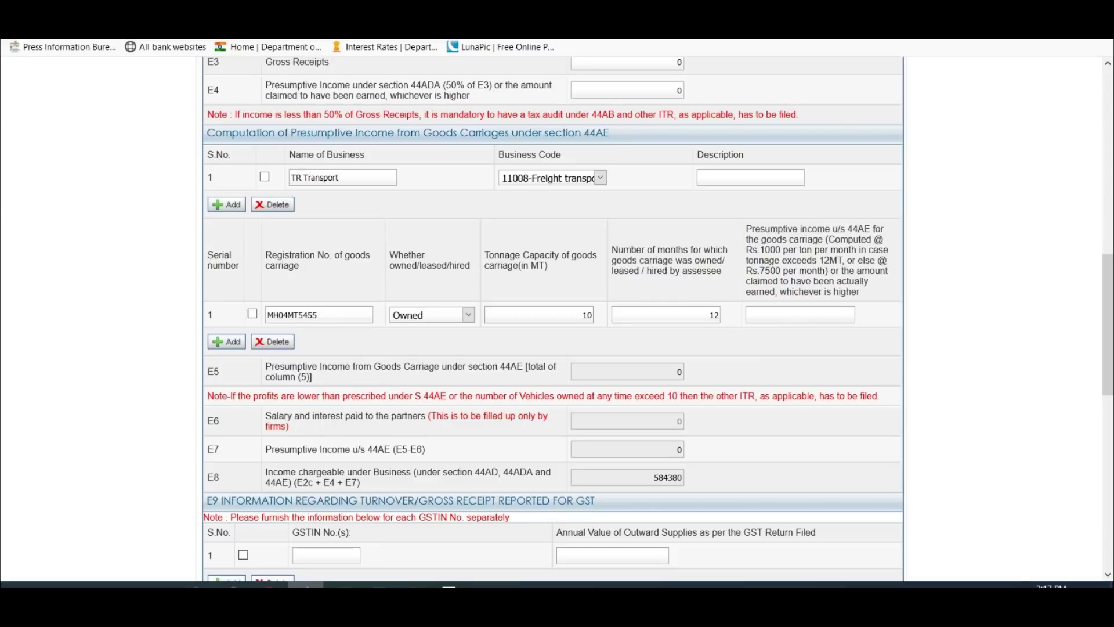
pyautogui.click(800, 315)
pyautogui.hotkey('shift', 'Tab')
pyautogui.write('10')
pyautogui.doubleClick(710, 314)
pyautogui.press('Tab')
pyautogui.write('96000')
pyautogui.click(824, 355)
# Step: Delete the vehicle row and the TR Transport business row, clearing the 44AE entry
pyautogui.click(253, 314)
pyautogui.click(272, 343)
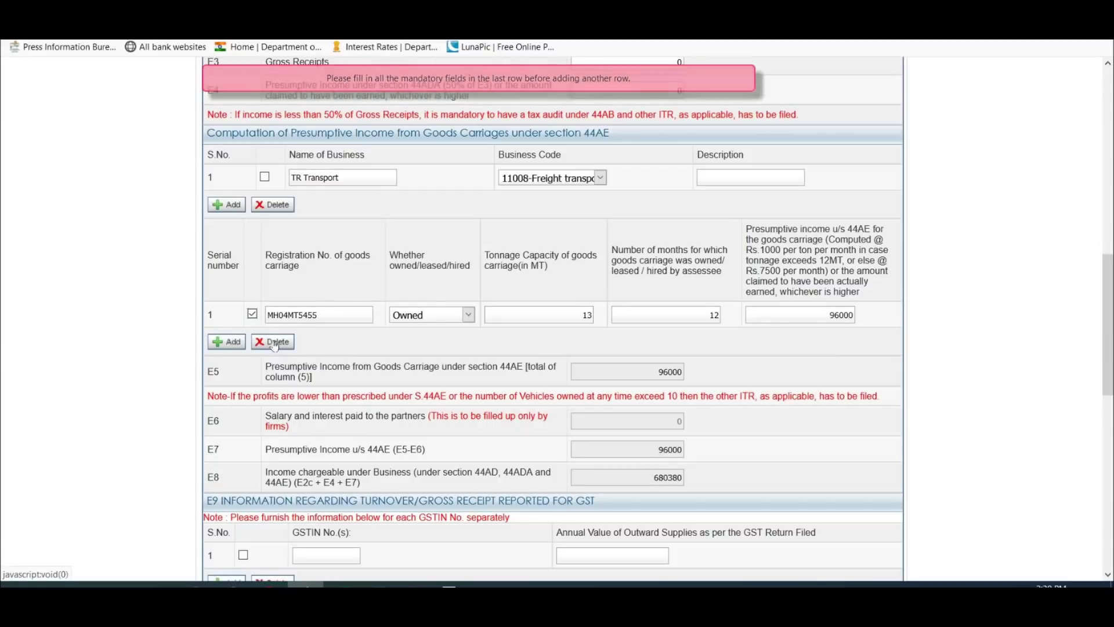
pyautogui.click(274, 342)
pyautogui.click(265, 177)
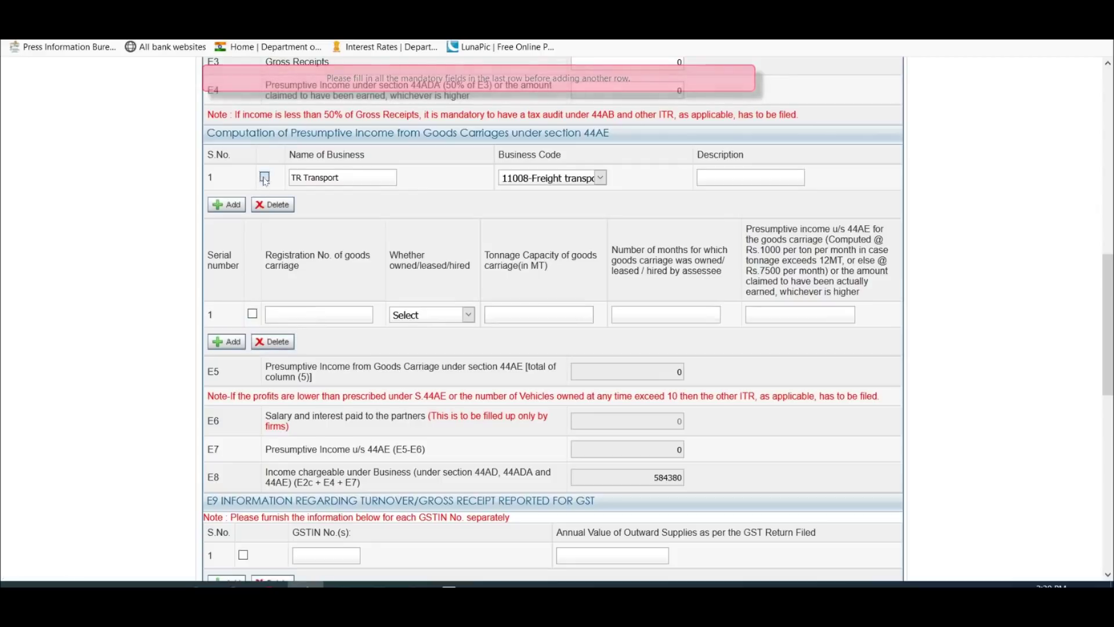
pyautogui.click(274, 205)
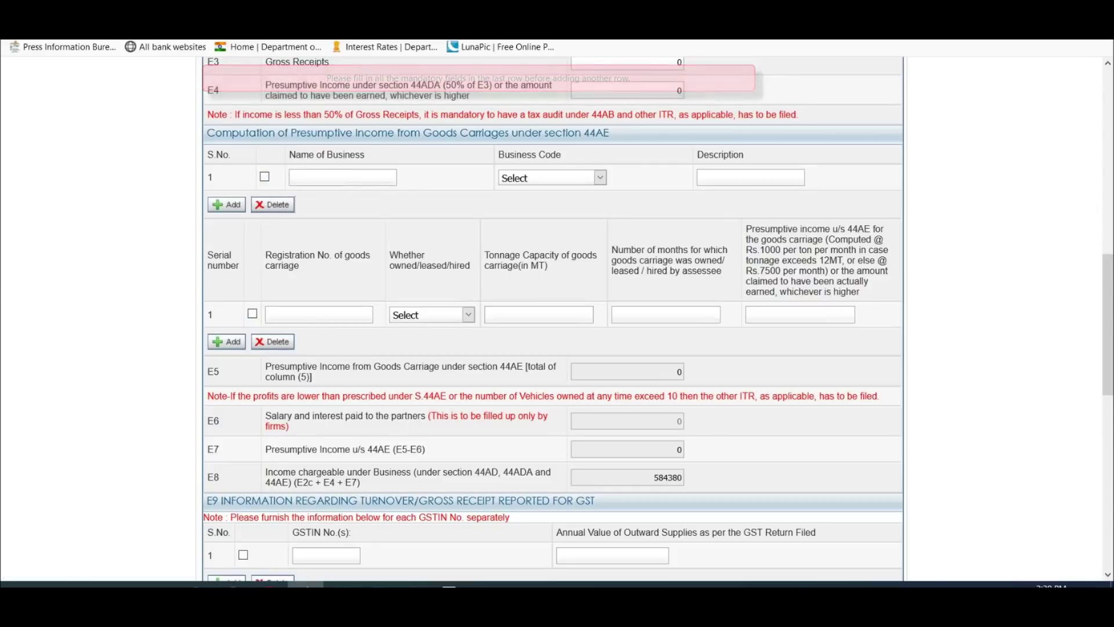
pyautogui.scroll(-2, 782, 200)
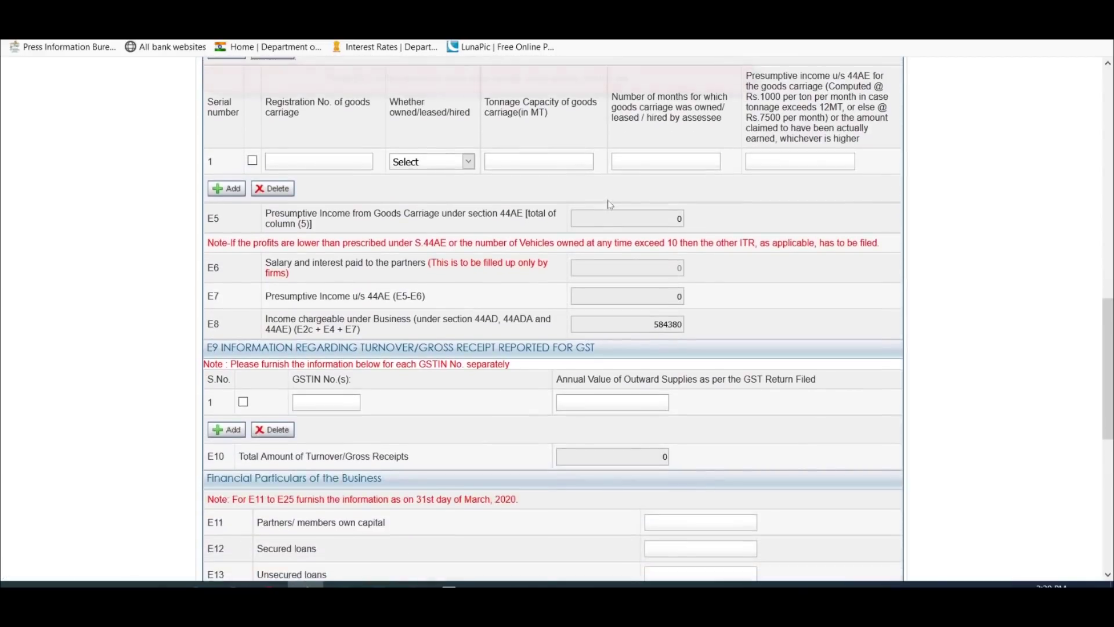
pyautogui.scroll(-4, 782, 200)
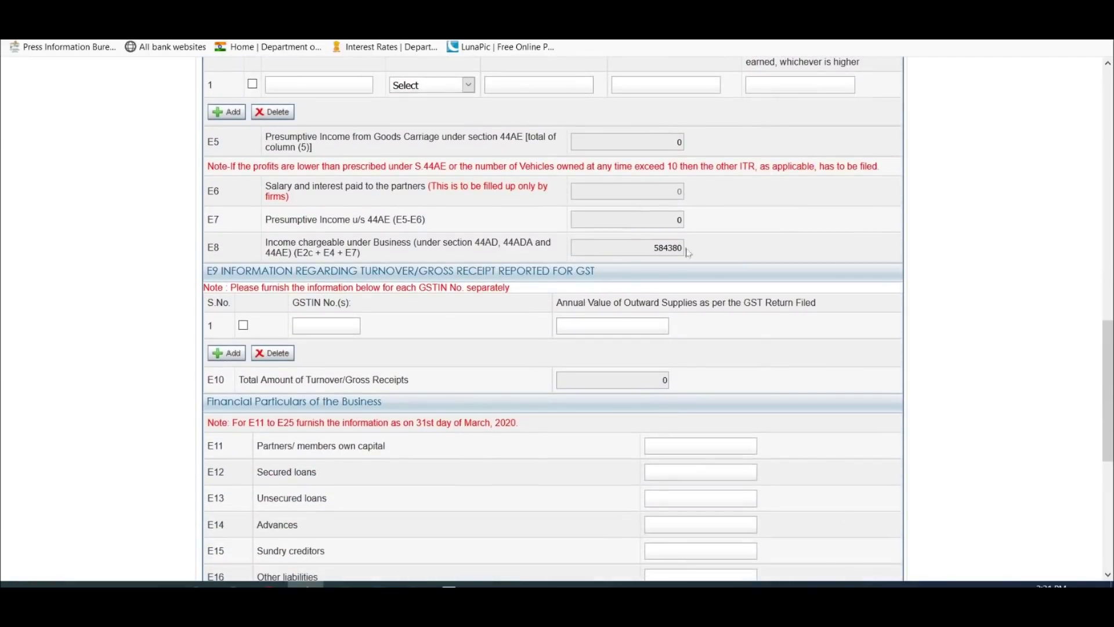
pyautogui.scroll(-2, 753, 199)
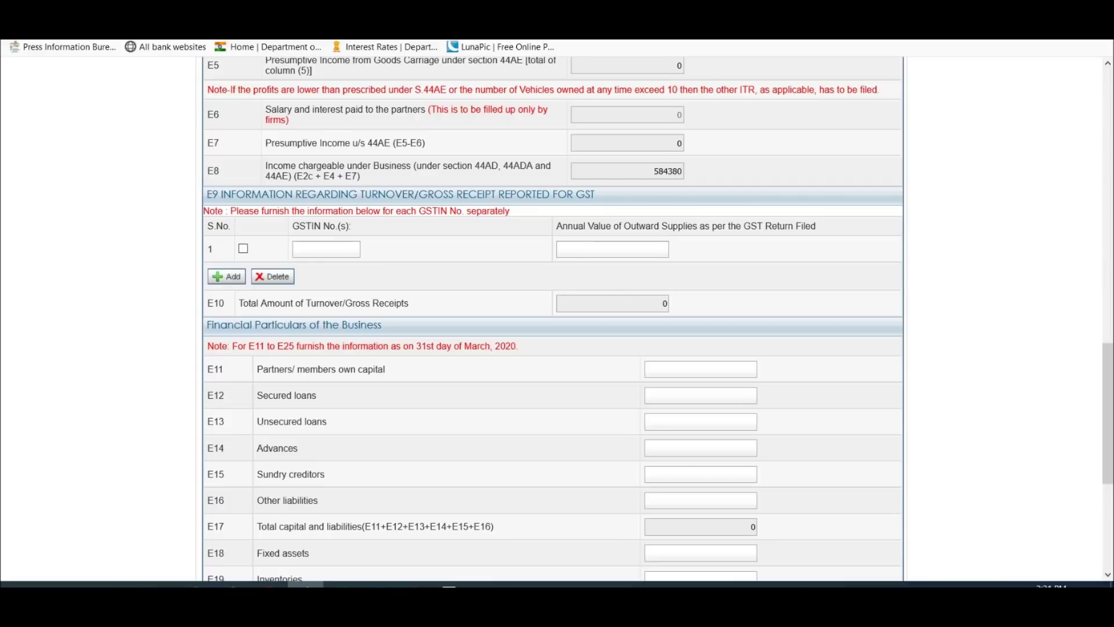
# Step: Review the blank Financial Particulars rows E11–E25, from outward supplies down to total assets
pyautogui.click(581, 245)
pyautogui.scroll(15, 430, 290)
pyautogui.scroll(-5, 844, 154)
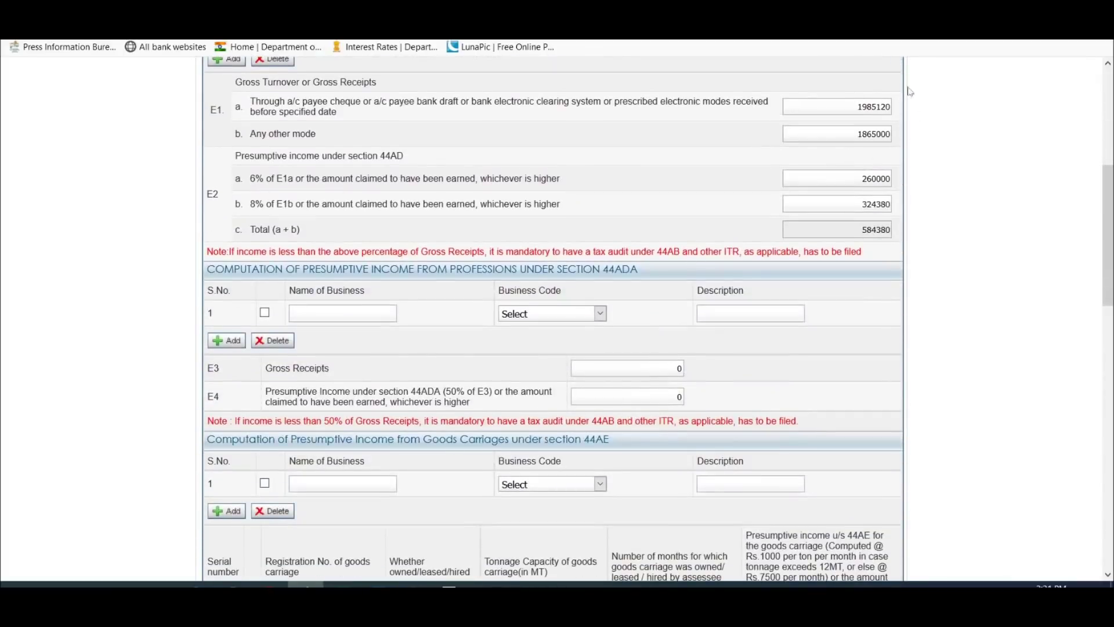
pyautogui.scroll(-8, 648, 222)
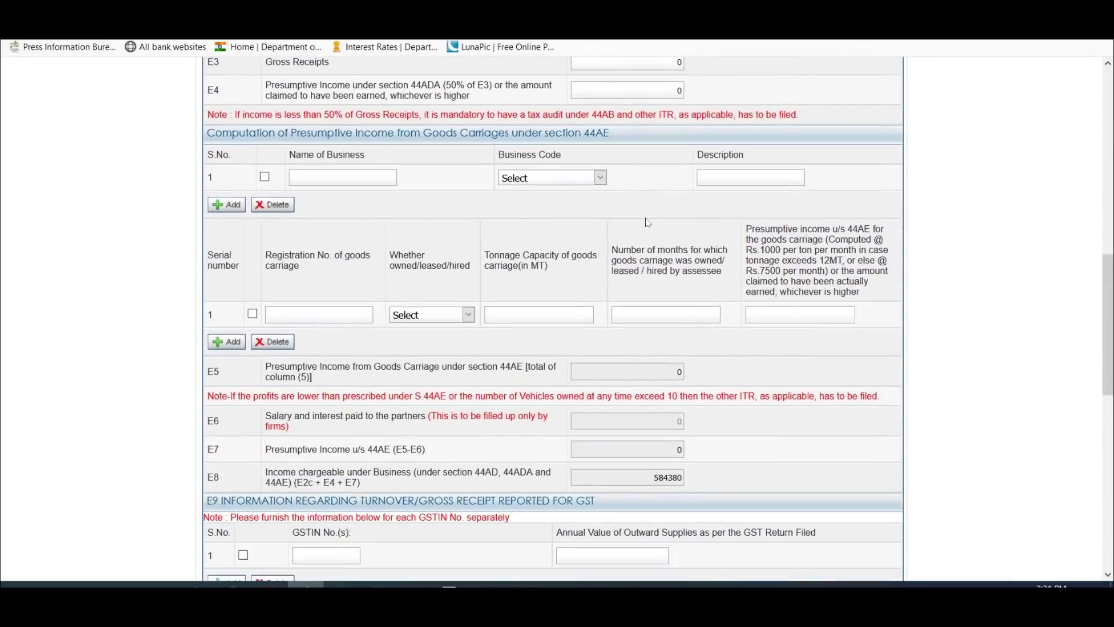
pyautogui.scroll(-3, 649, 222)
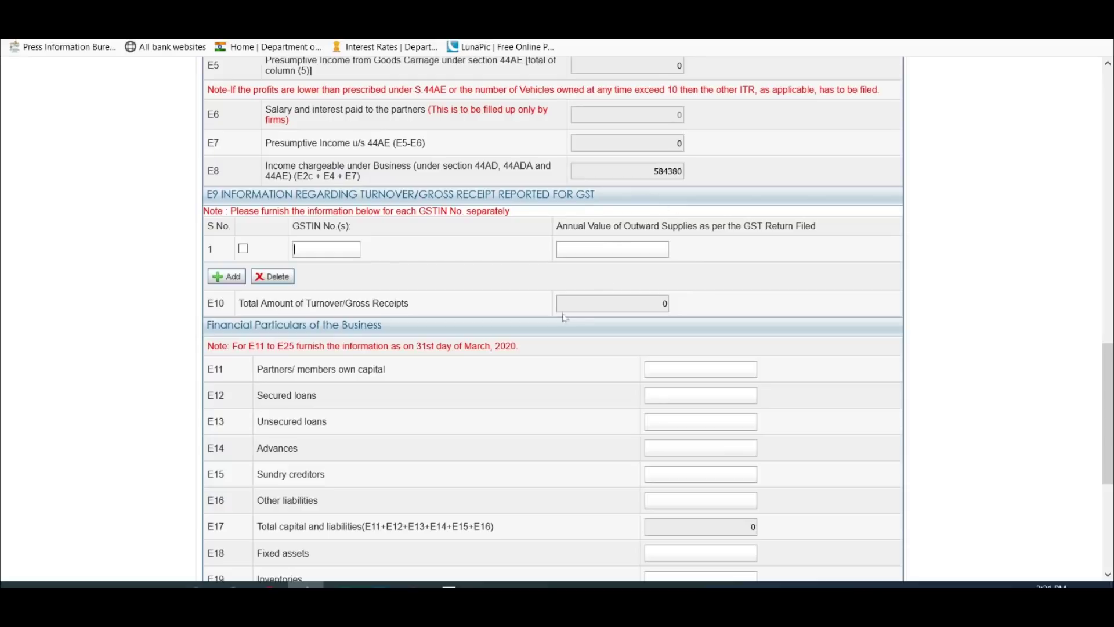
pyautogui.scroll(6, 604, 294)
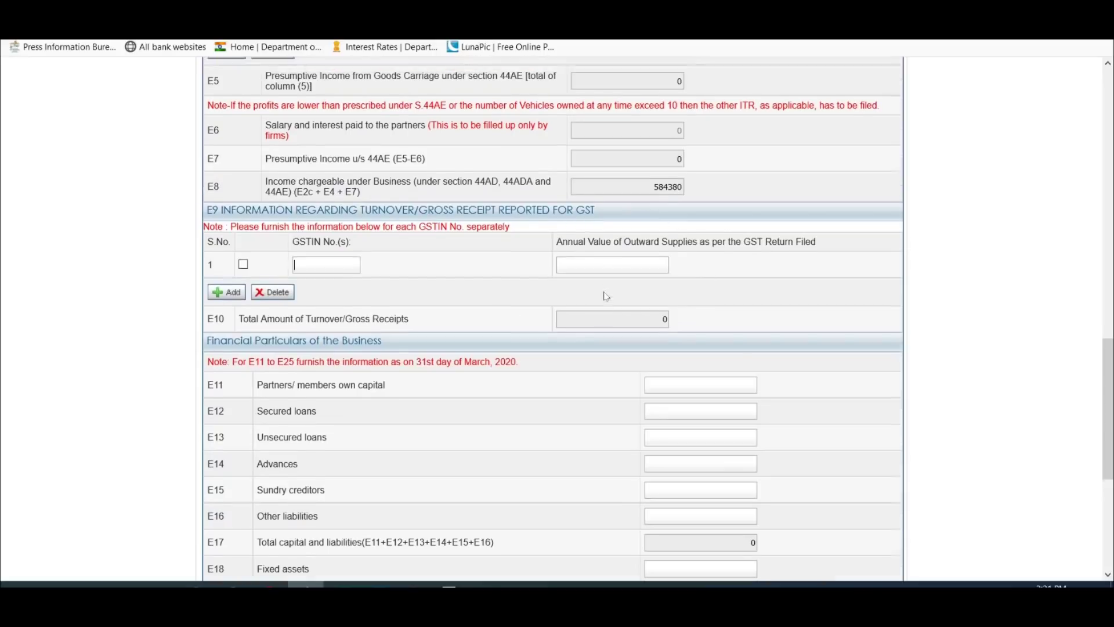
pyautogui.scroll(4, 552, 319)
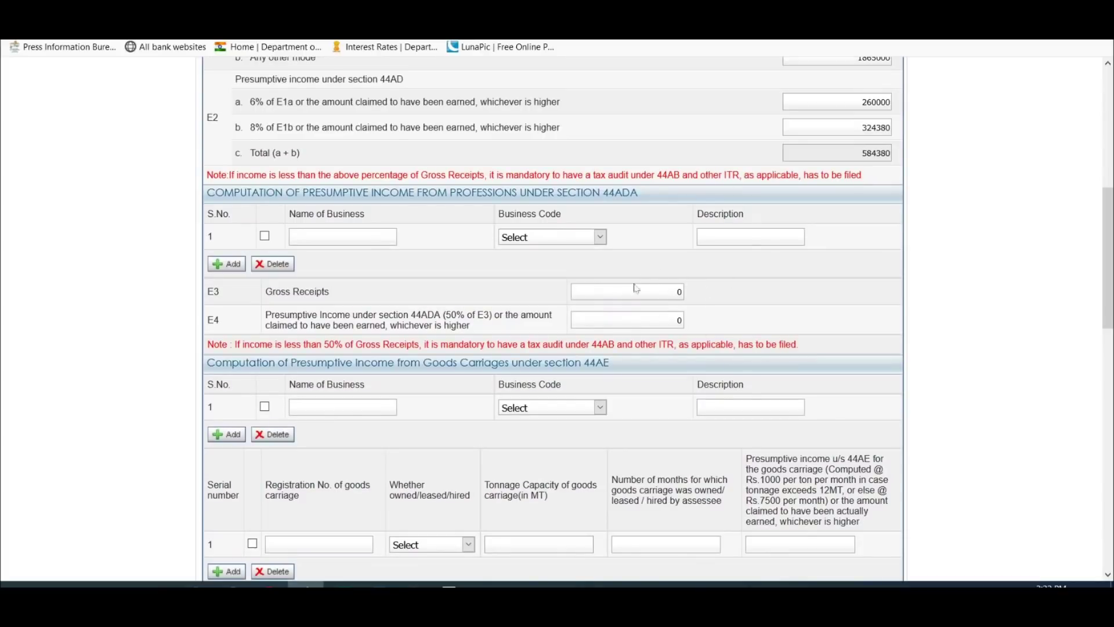
pyautogui.scroll(-7, 700, 226)
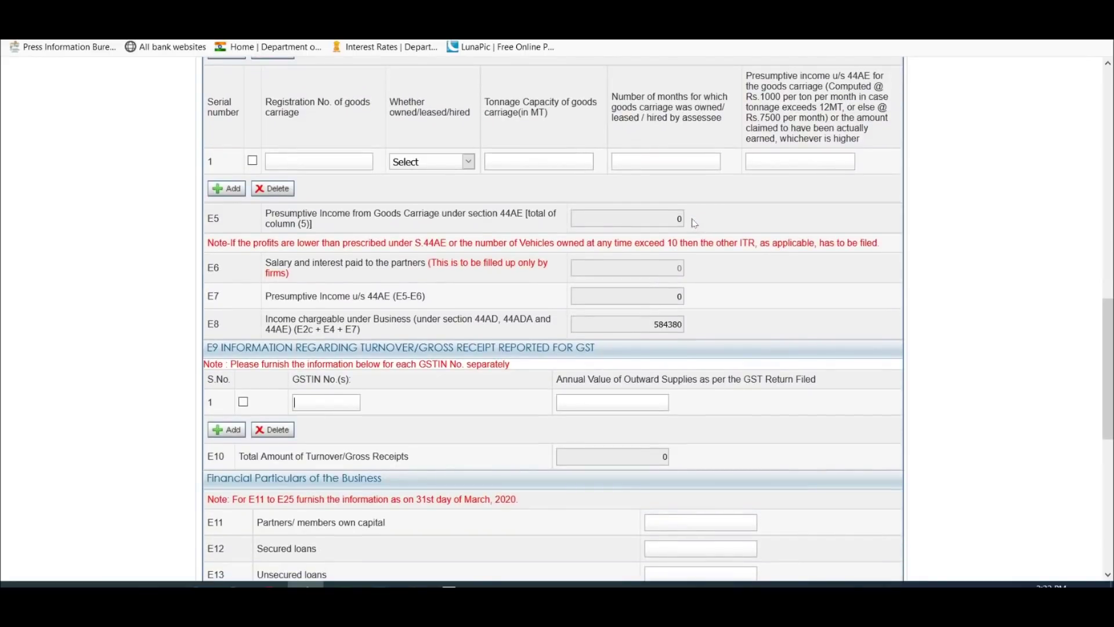
pyautogui.scroll(-4, 694, 223)
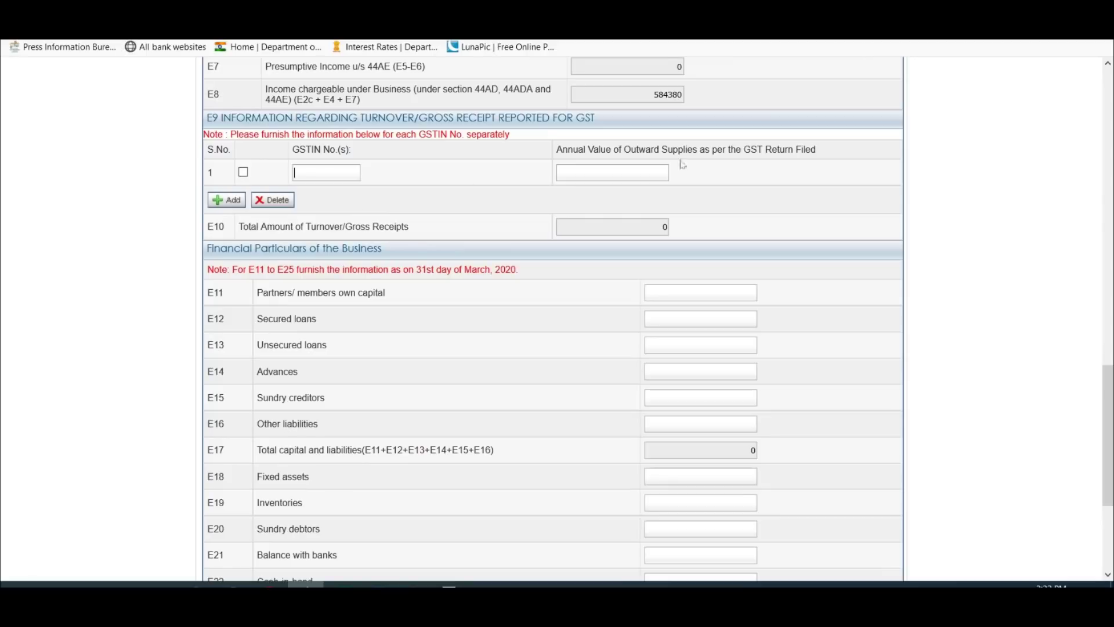
pyautogui.scroll(10, 660, 219)
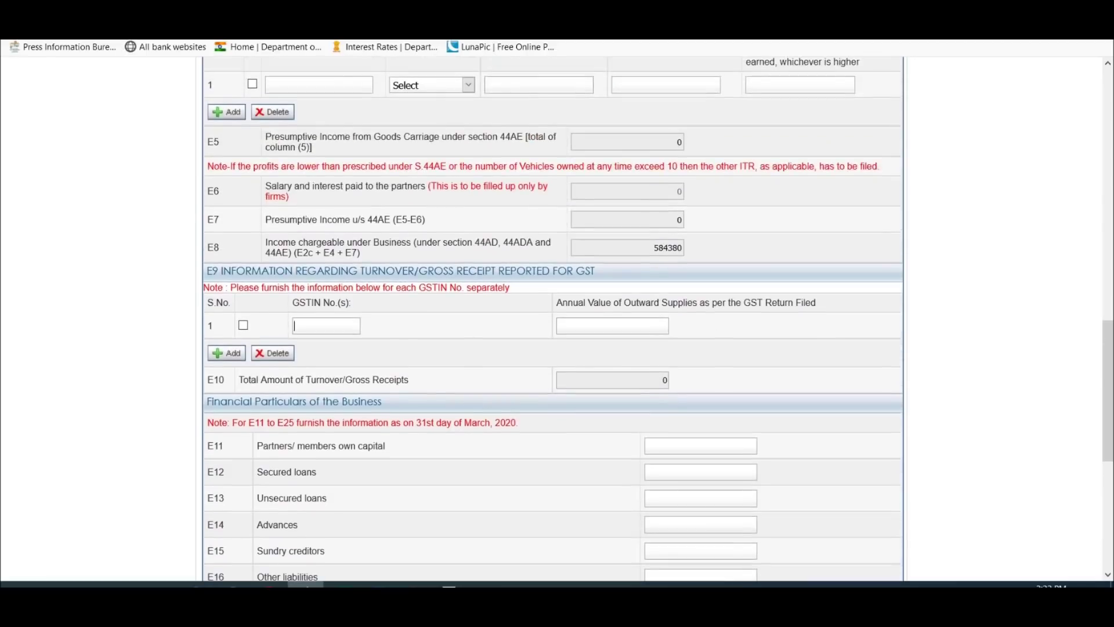
pyautogui.scroll(-15, 622, 290)
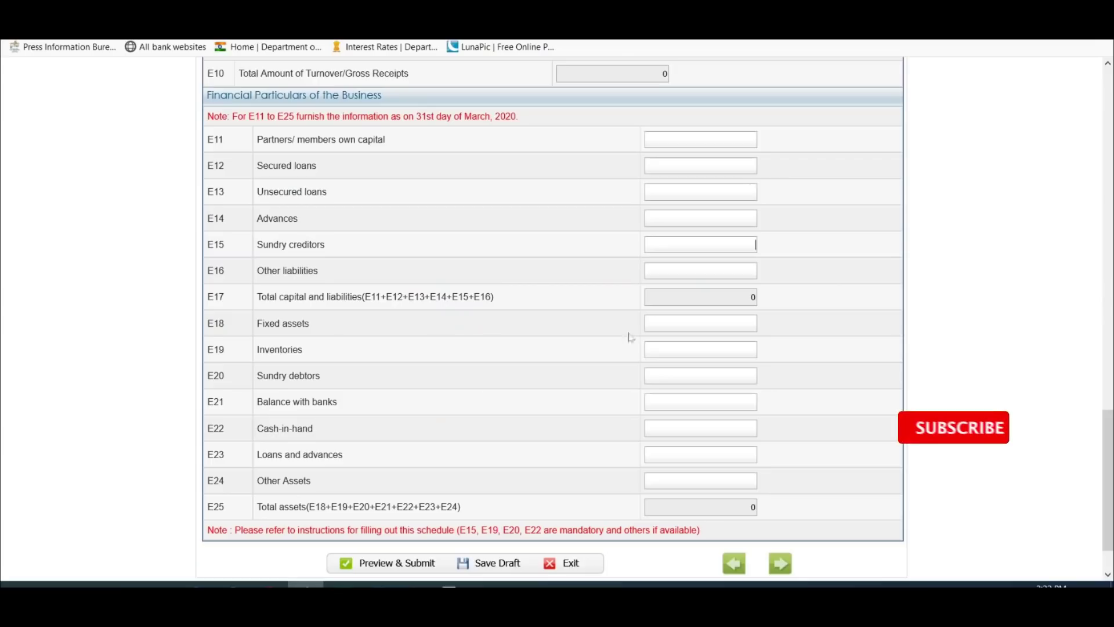
# Step: Enter sundry creditors 23372, inventories 212540, sundry debtors 131108 and cash-in-hand 95022
pyautogui.write('2337')
pyautogui.write('2')
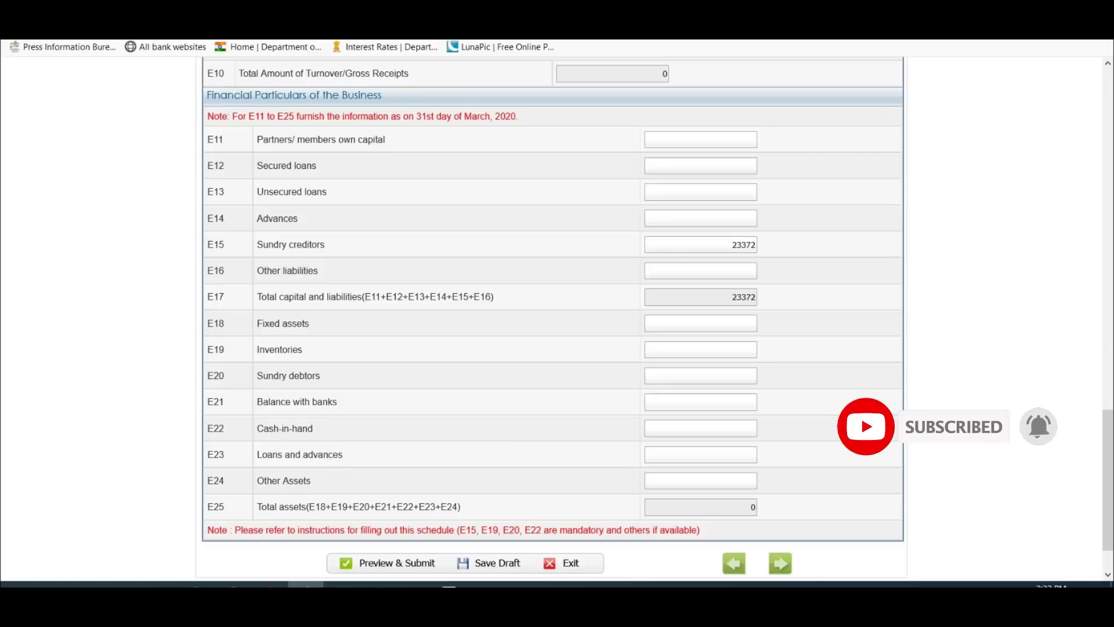
pyautogui.write('212540')
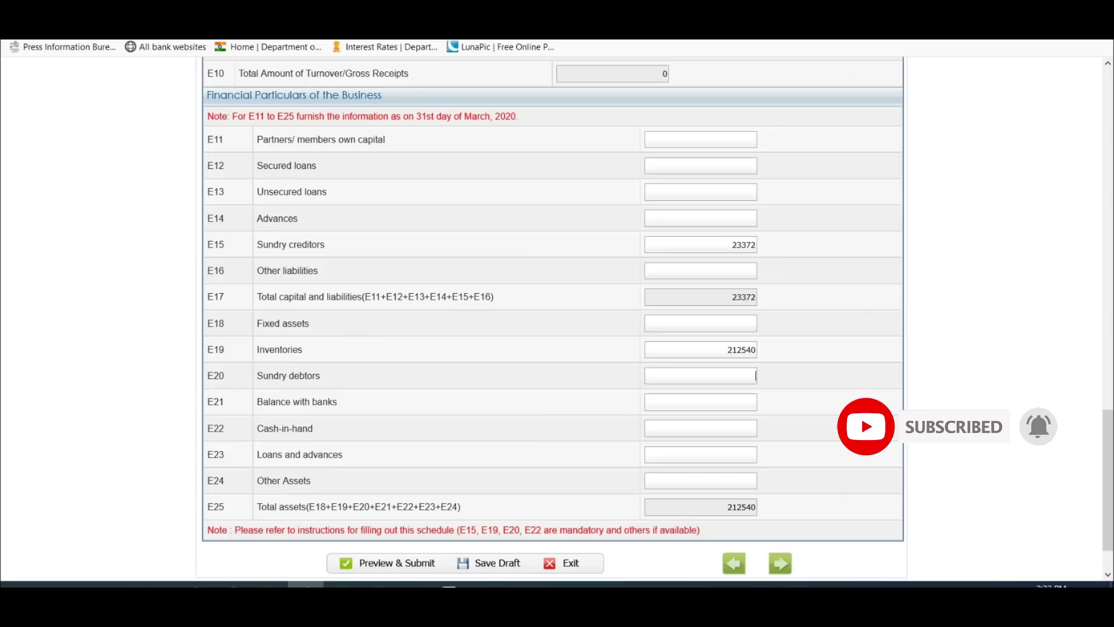
pyautogui.write('131108')
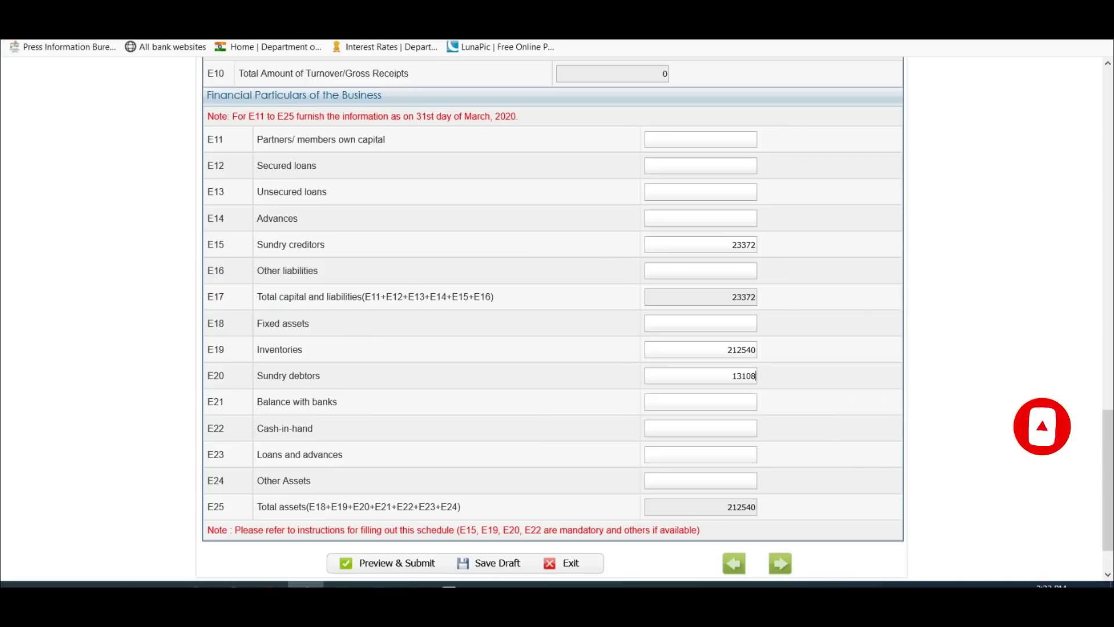
pyautogui.click(751, 428)
pyautogui.write('95022')
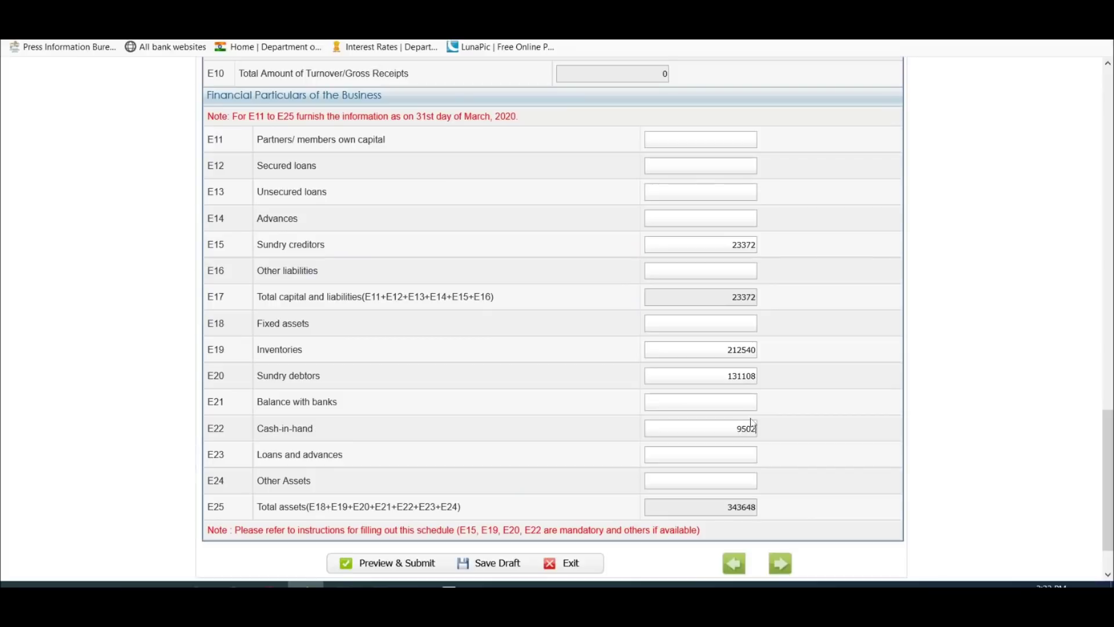
pyautogui.click(831, 378)
# Step: Save the return as a draft and acknowledge the save reminder alert
pyautogui.scroll(-2, 833, 320)
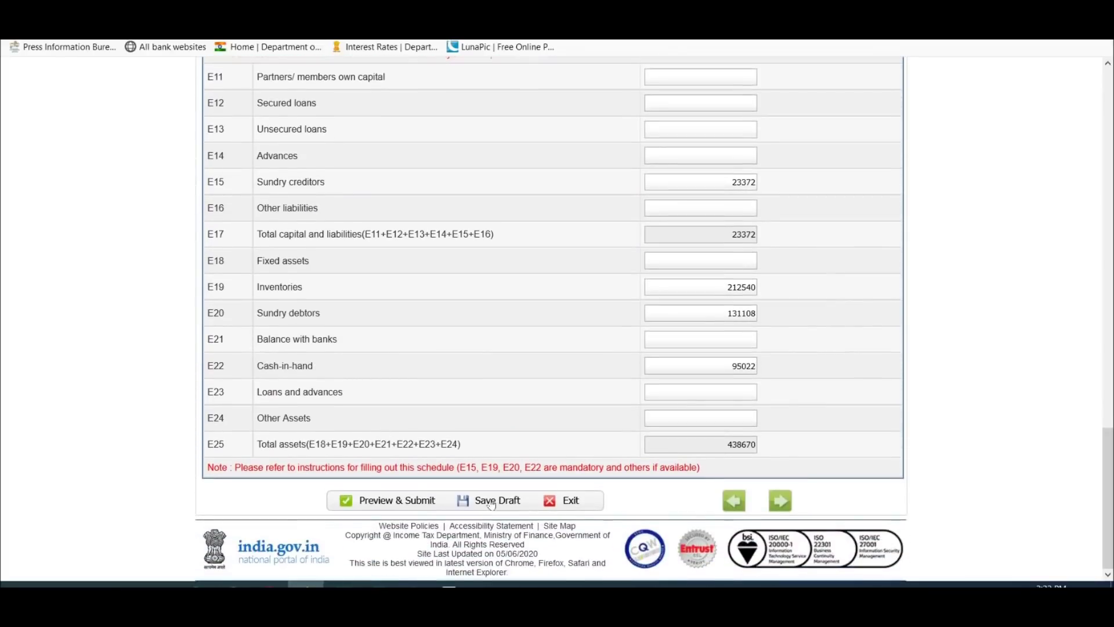
pyautogui.click(491, 501)
pyautogui.scroll(14, 491, 368)
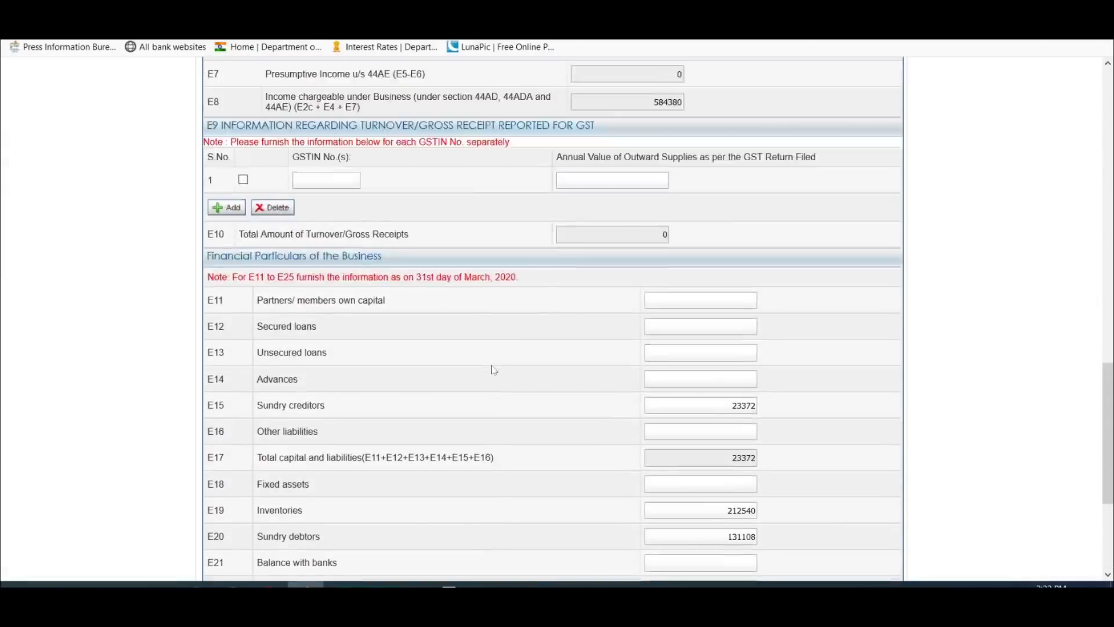
pyautogui.scroll(15, 493, 365)
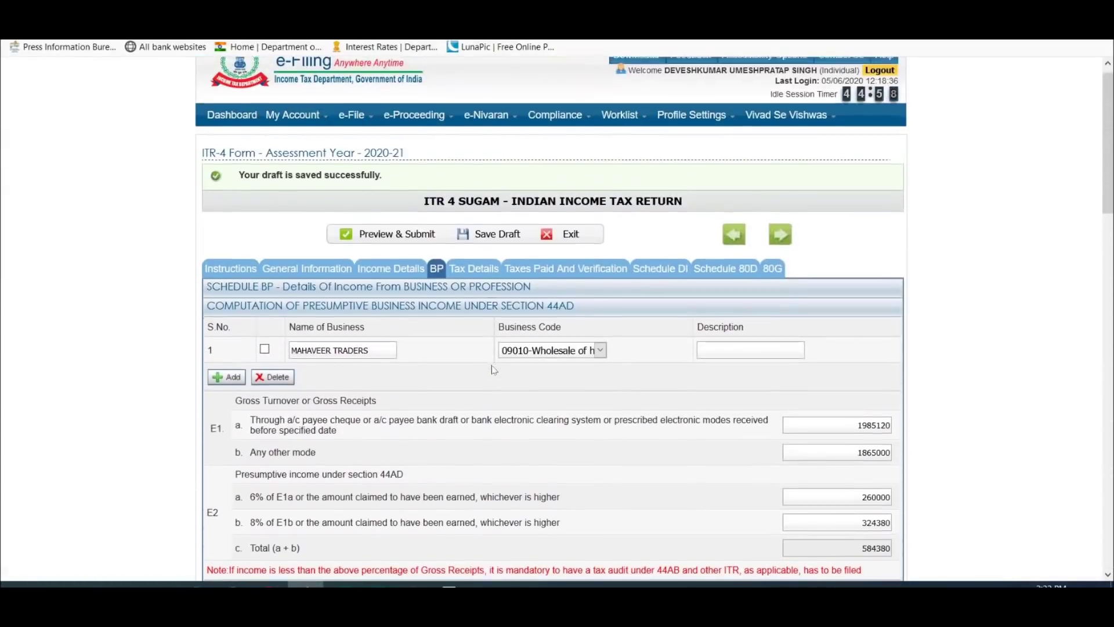
pyautogui.scroll(-2, 492, 365)
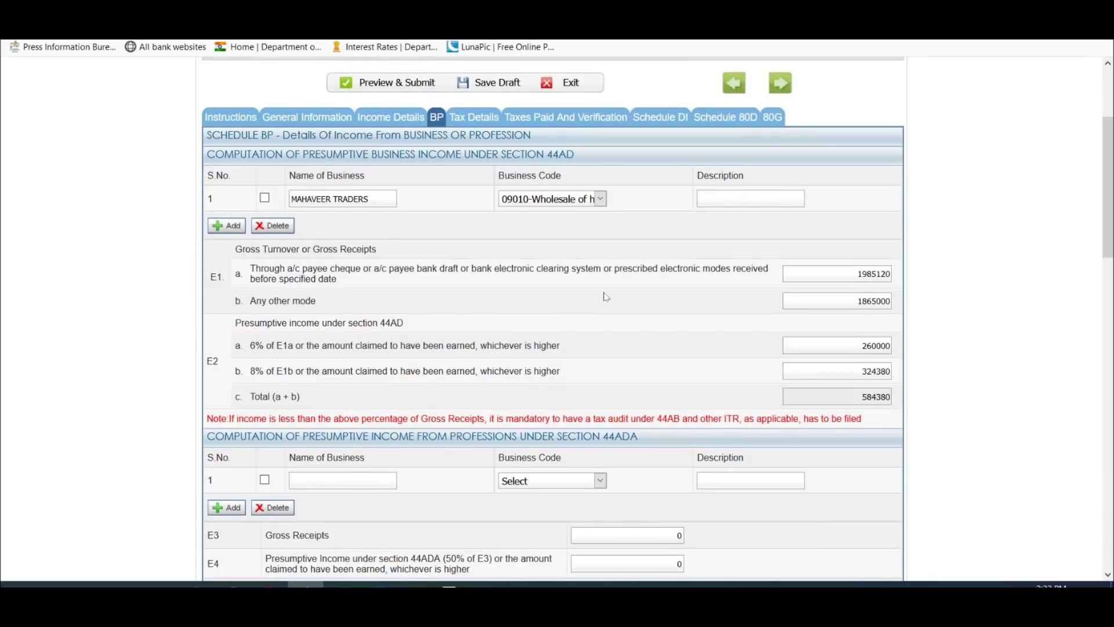
pyautogui.scroll(-4, 606, 296)
pyautogui.click(830, 279)
pyautogui.scroll(-4, 603, 293)
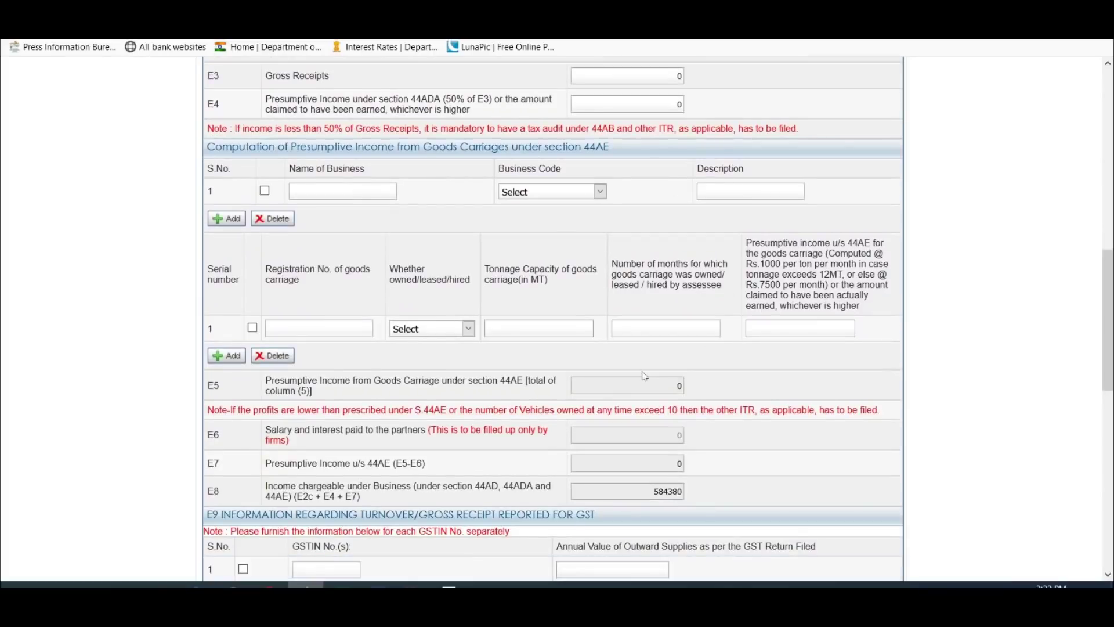
pyautogui.scroll(8, 644, 376)
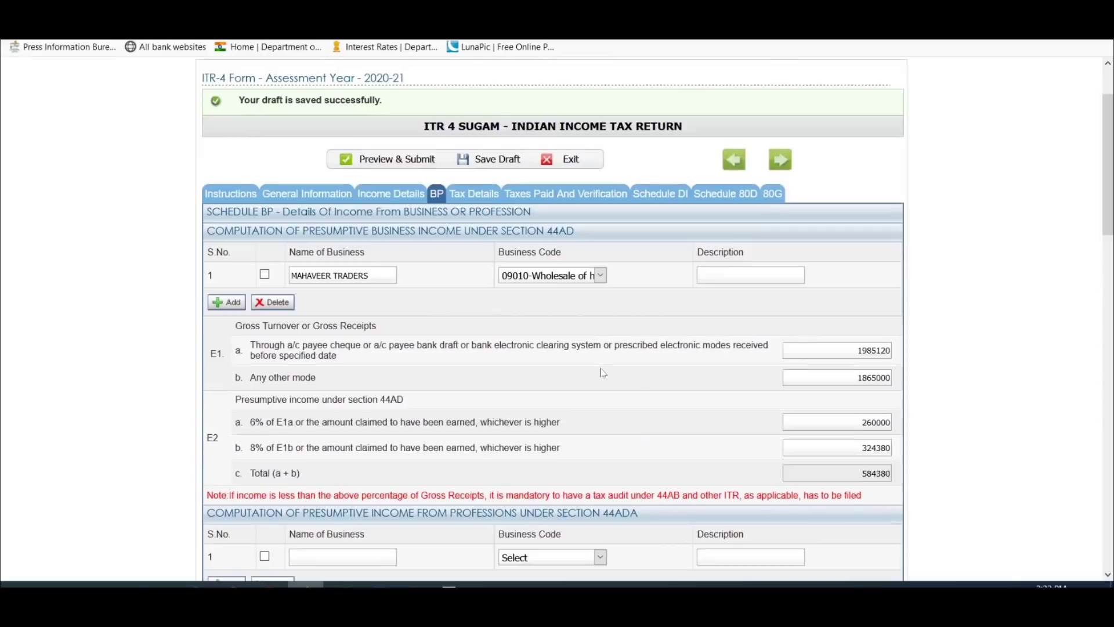
pyautogui.scroll(2, 603, 373)
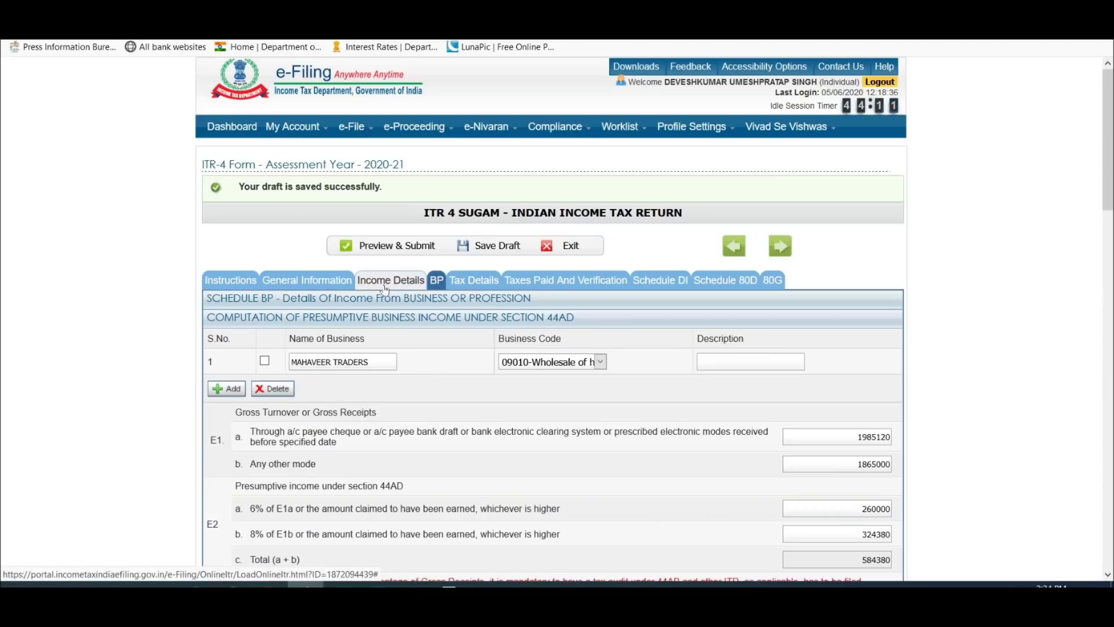
# Step: In Income Details, locate and select the B5 Gross Total Income value 585190
pyautogui.click(393, 281)
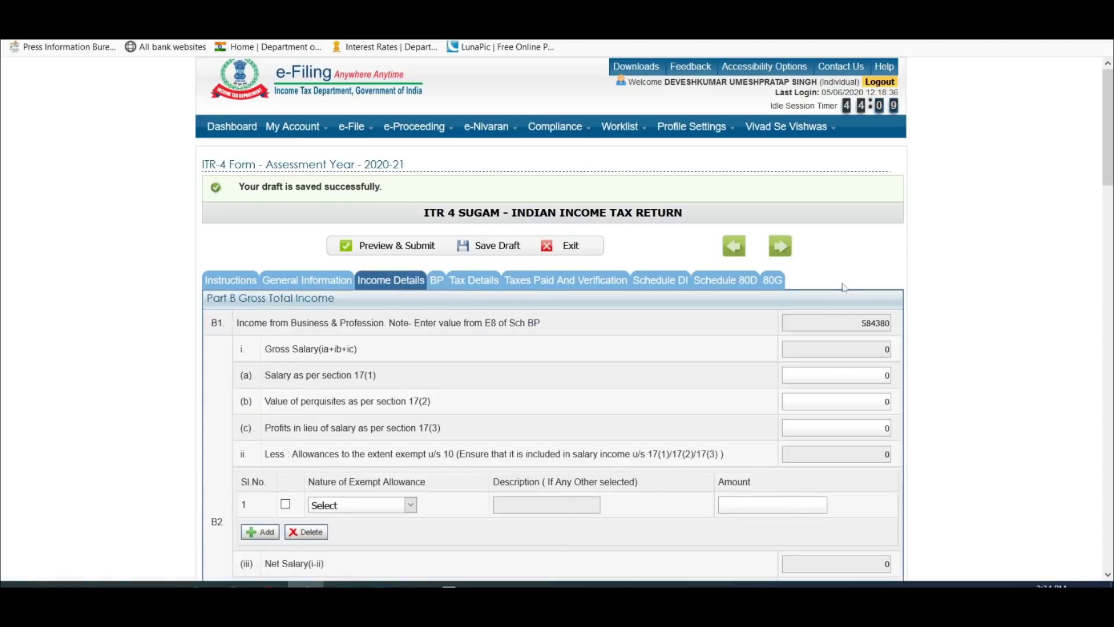
pyautogui.scroll(-1, 843, 287)
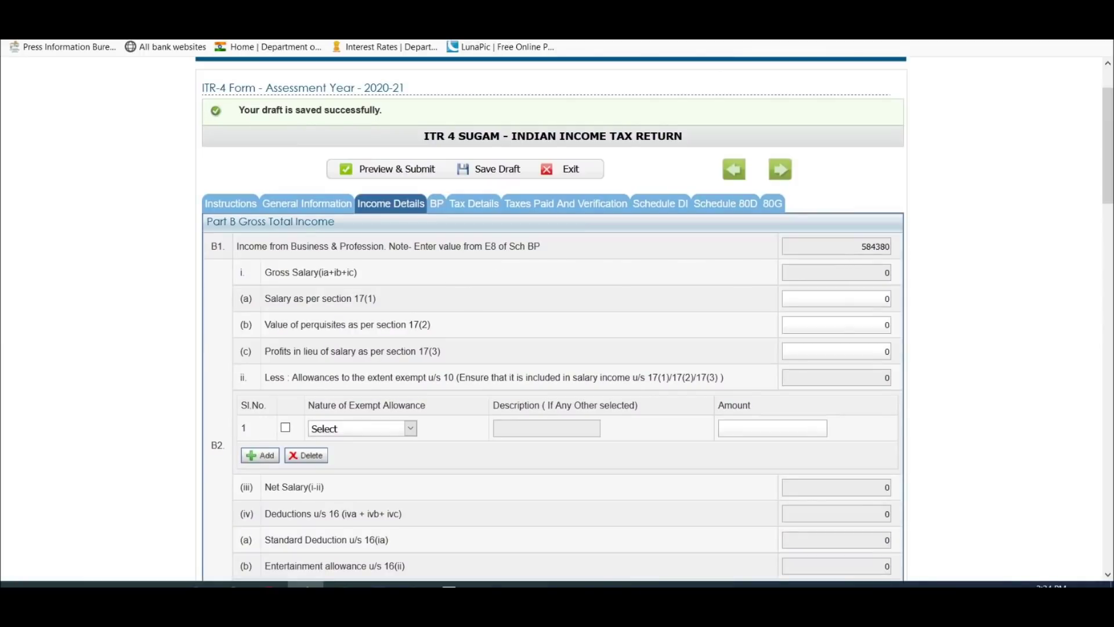
pyautogui.scroll(-3, 624, 280)
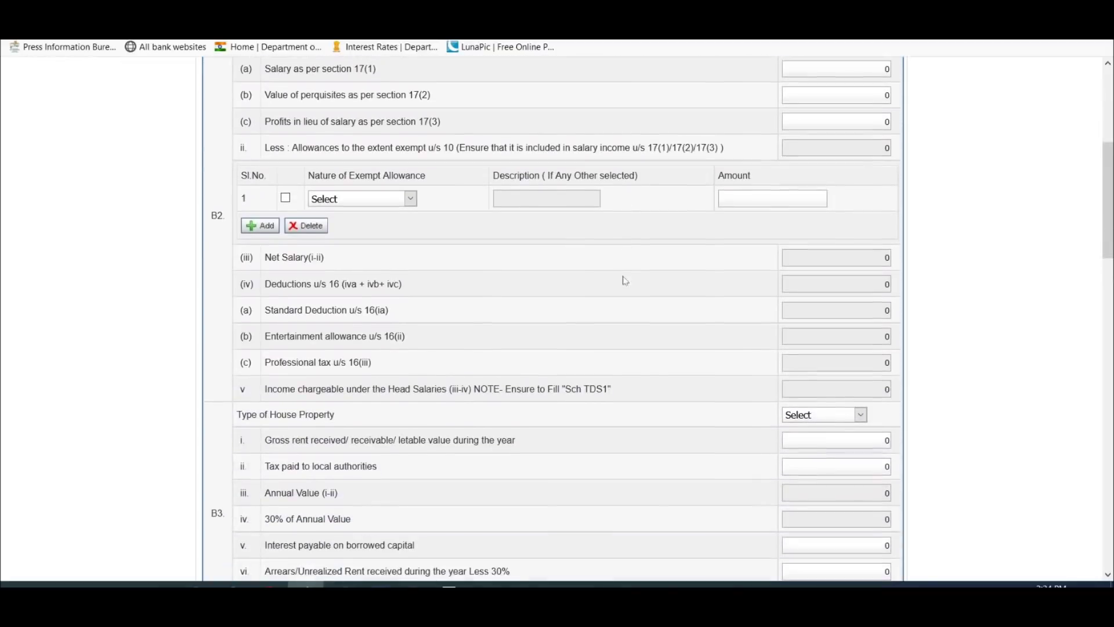
pyautogui.scroll(-3, 625, 281)
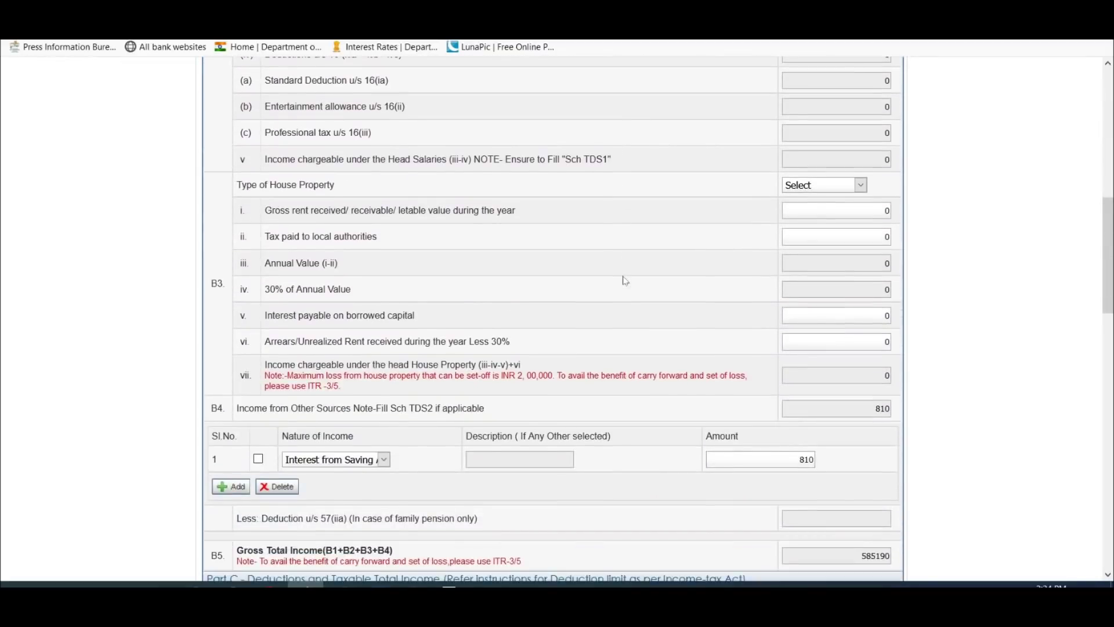
pyautogui.scroll(2, 615, 272)
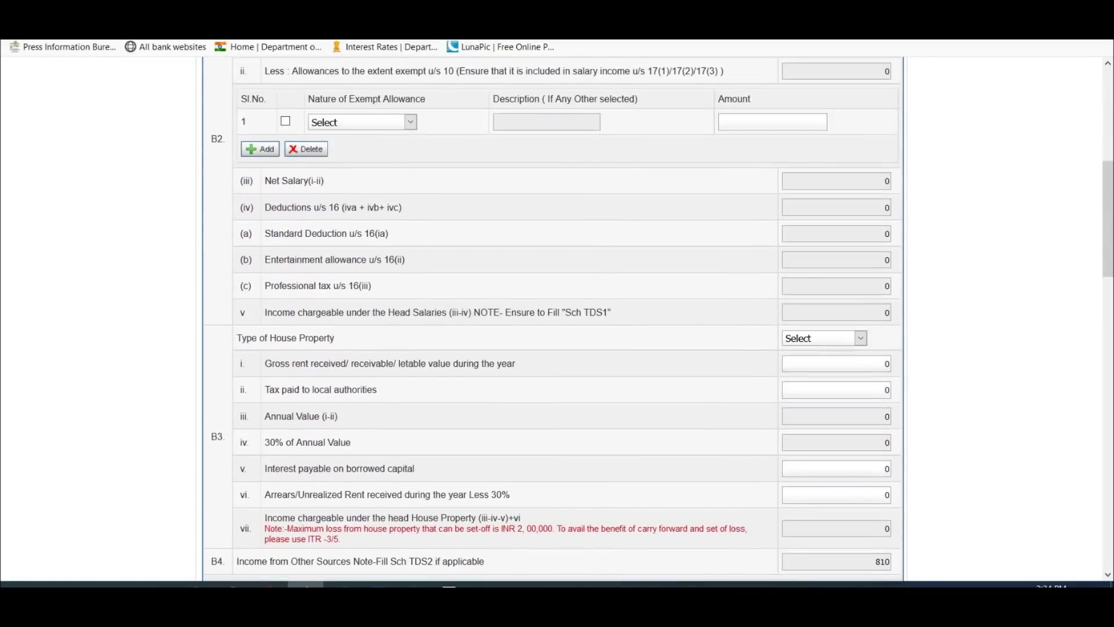
pyautogui.scroll(-3, 761, 255)
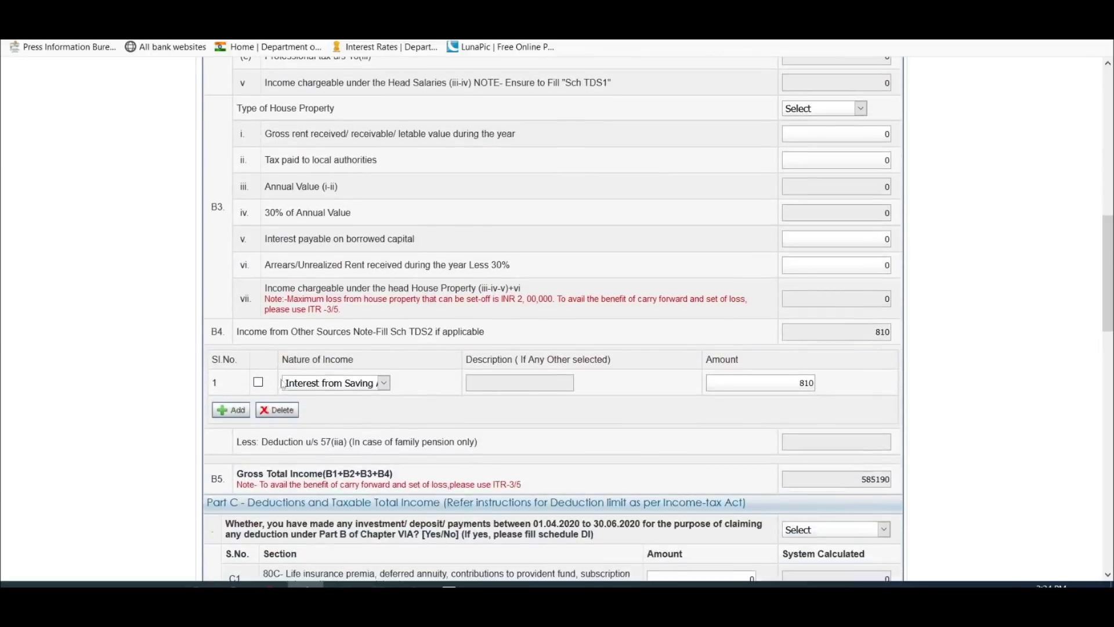
pyautogui.scroll(-2, 552, 319)
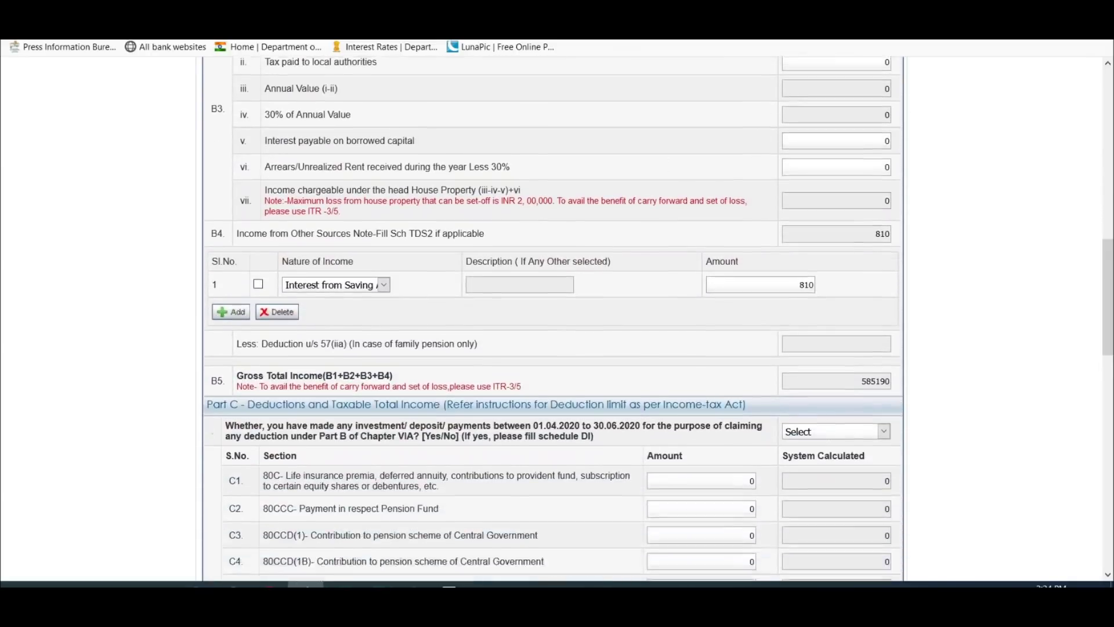
pyautogui.moveTo(860, 326); pyautogui.dragTo(892, 326)
# Step: Check Excel's Computation sheet cell J25 (=SUM(I19:I23)) showing gross total income 585,190
pyautogui.click(343, 584)
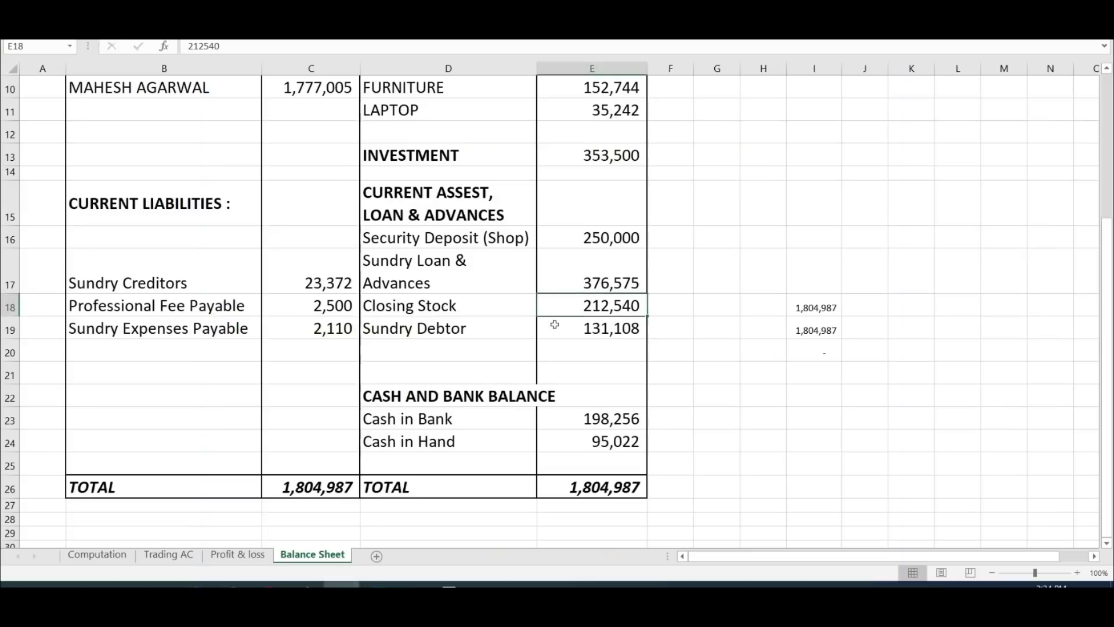
pyautogui.scroll(3, 552, 323)
pyautogui.click(97, 554)
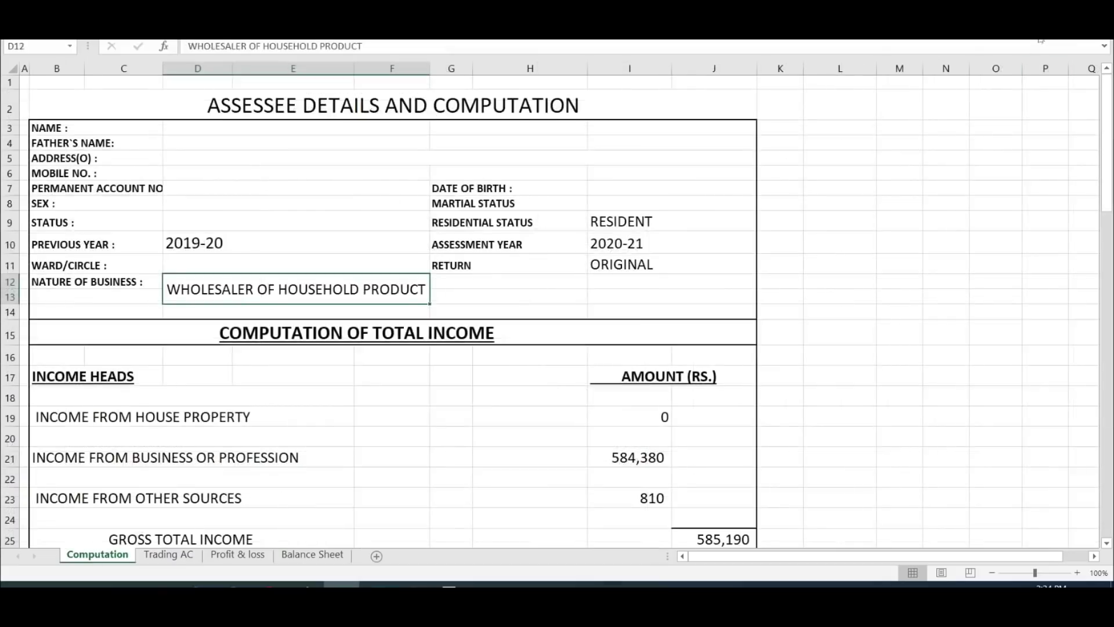
pyautogui.click(703, 541)
pyautogui.scroll(-6, 833, 334)
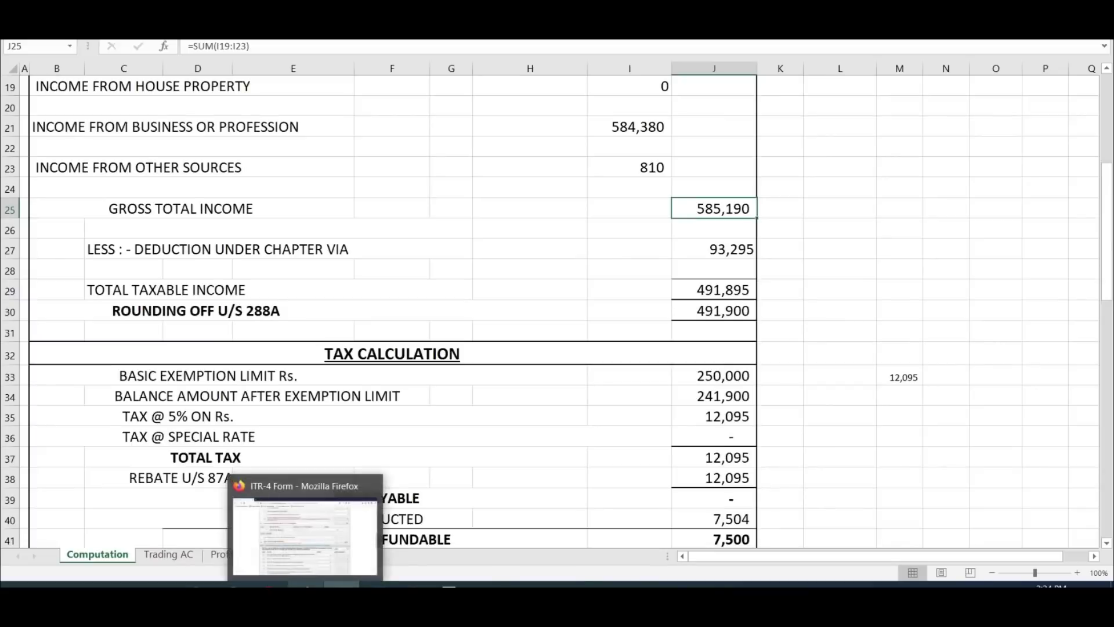
pyautogui.click(304, 540)
pyautogui.scroll(-3, 967, 189)
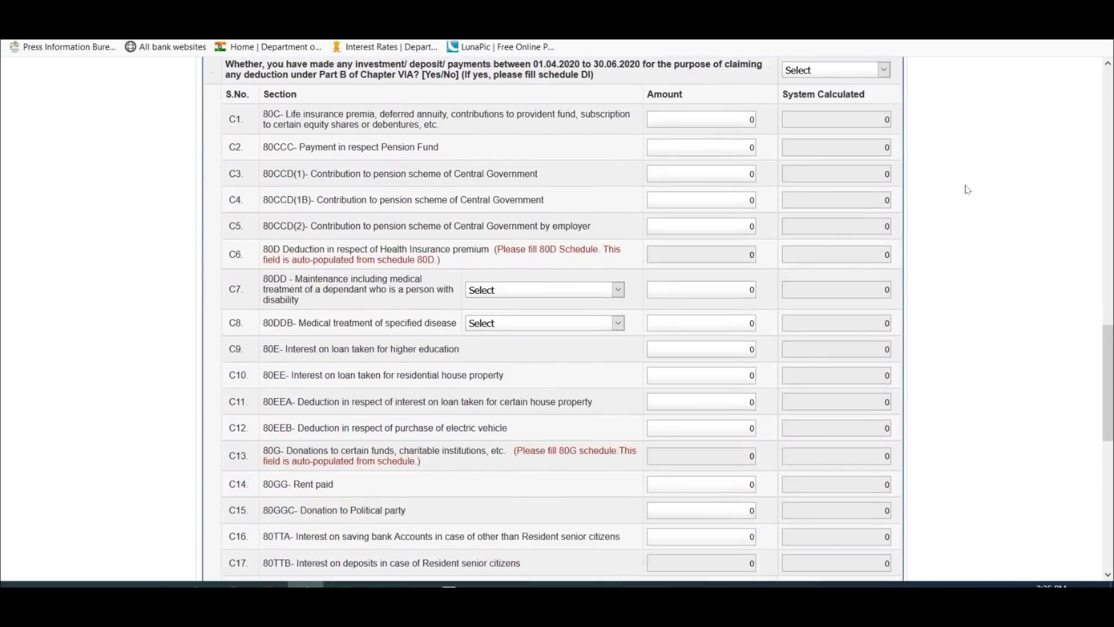
pyautogui.scroll(1, 967, 190)
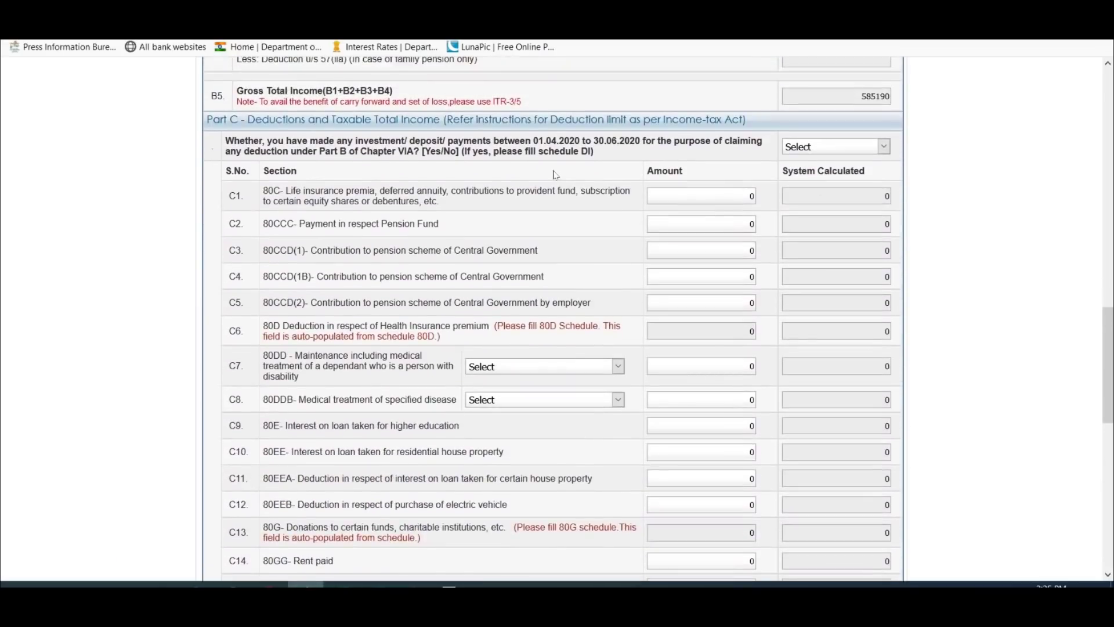
pyautogui.moveTo(1105, 348); pyautogui.dragTo(1003, 199)
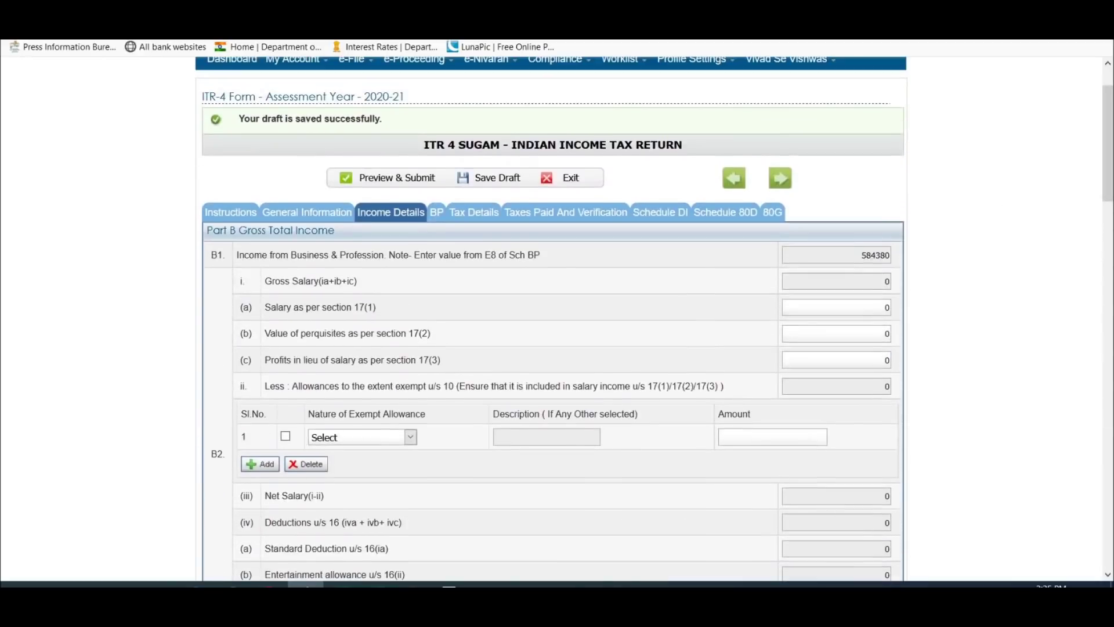
pyautogui.scroll(-10, 409, 281)
pyautogui.scroll(-2, 409, 281)
pyautogui.scroll(2, 407, 272)
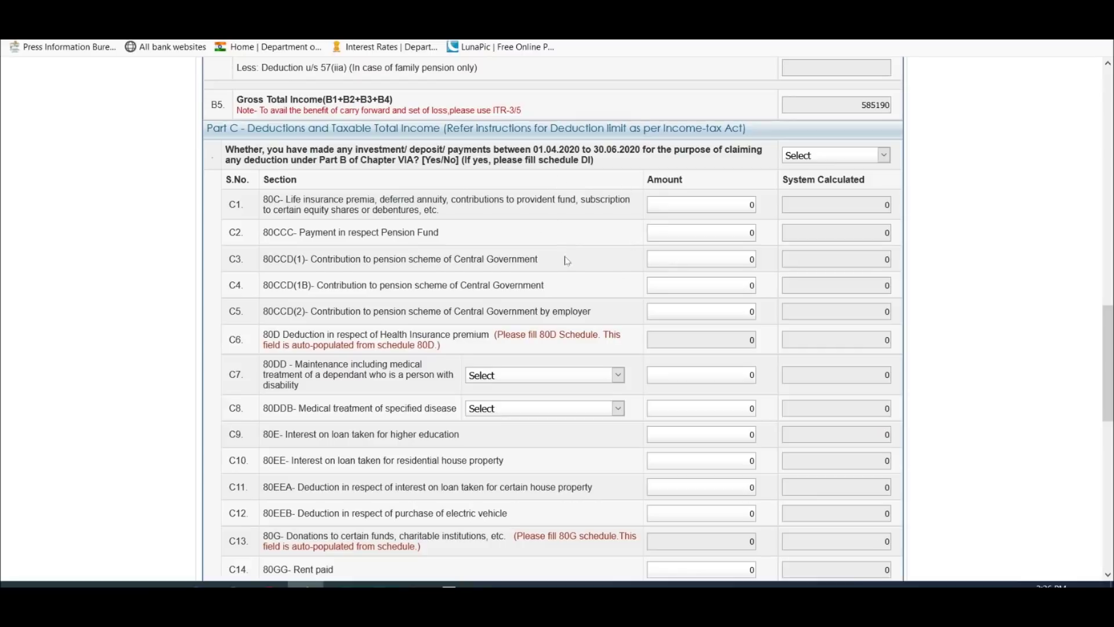
# Step: Set the Part C 01.04.2020–30.06.2020 investment question to Yes
pyautogui.click(820, 159)
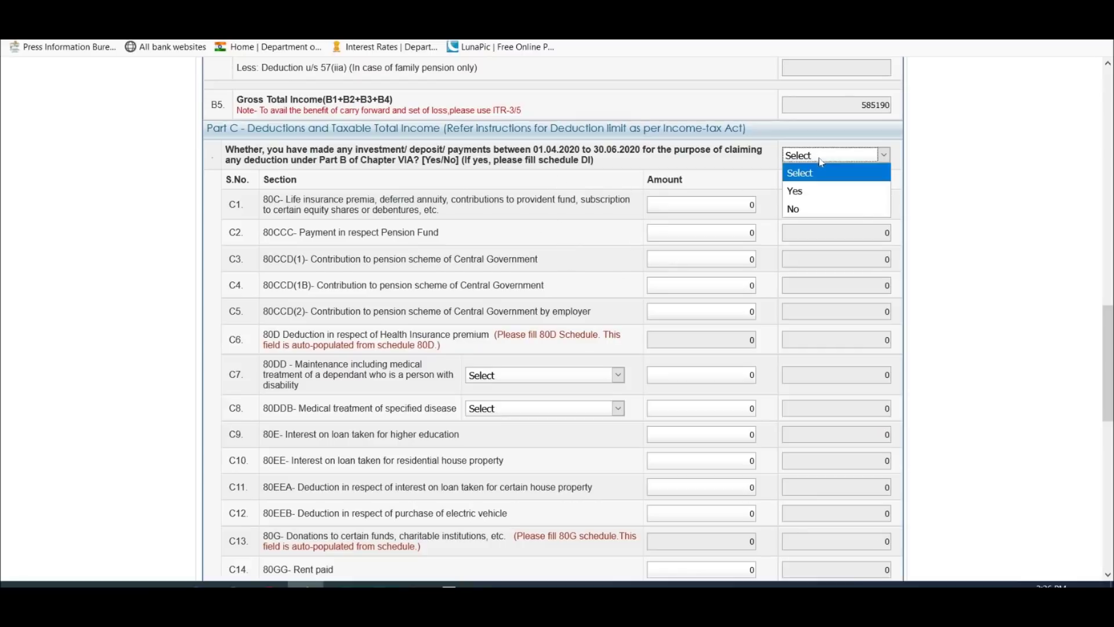
pyautogui.click(826, 191)
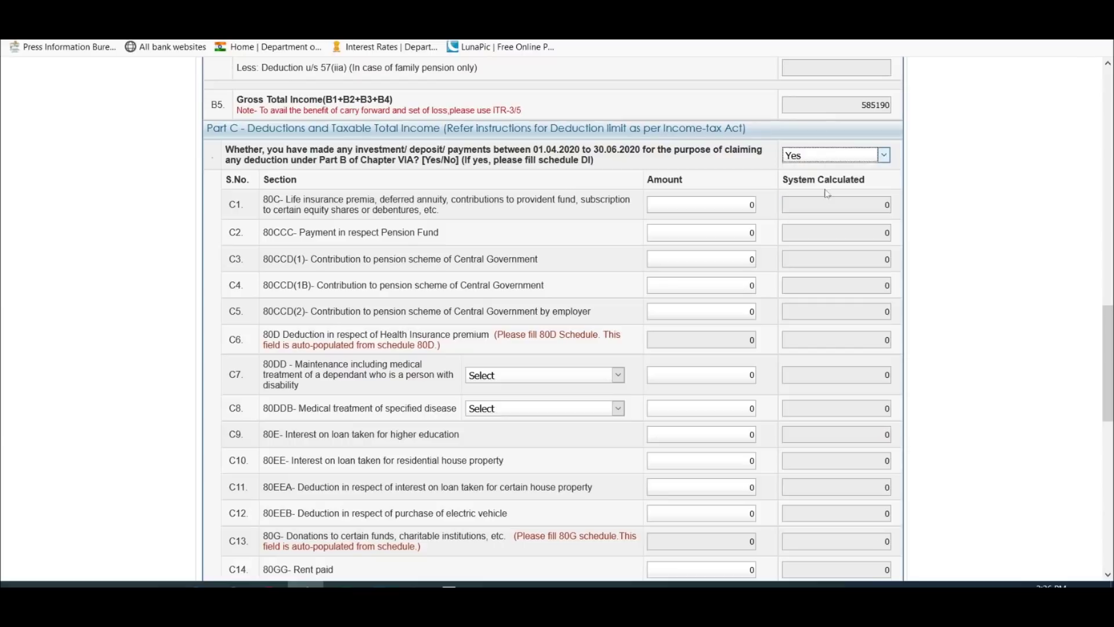
pyautogui.click(841, 161)
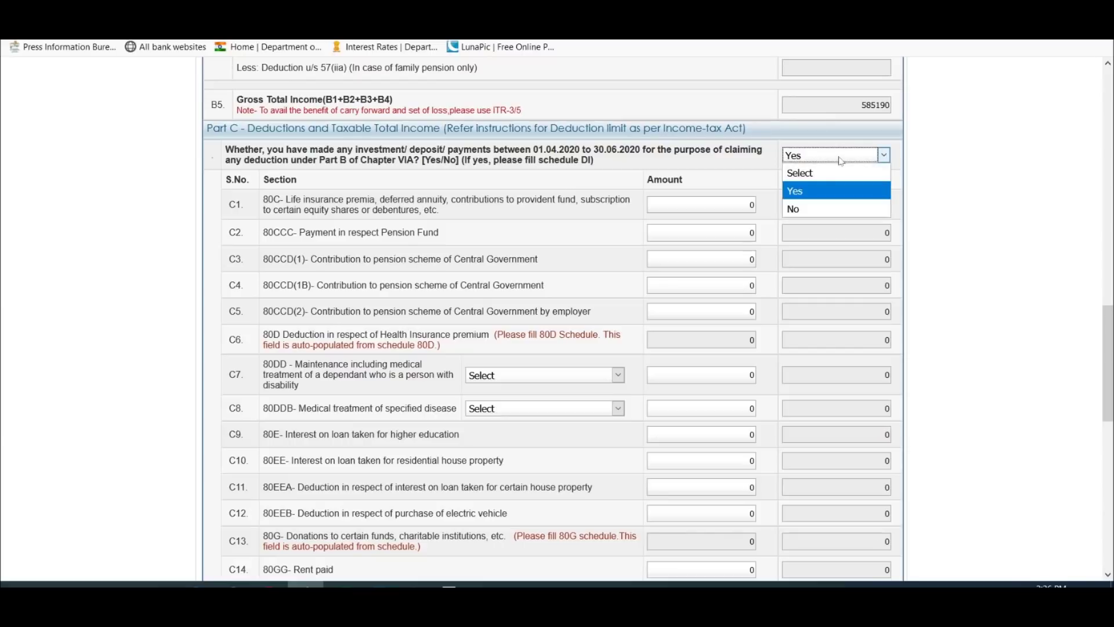
pyautogui.click(868, 208)
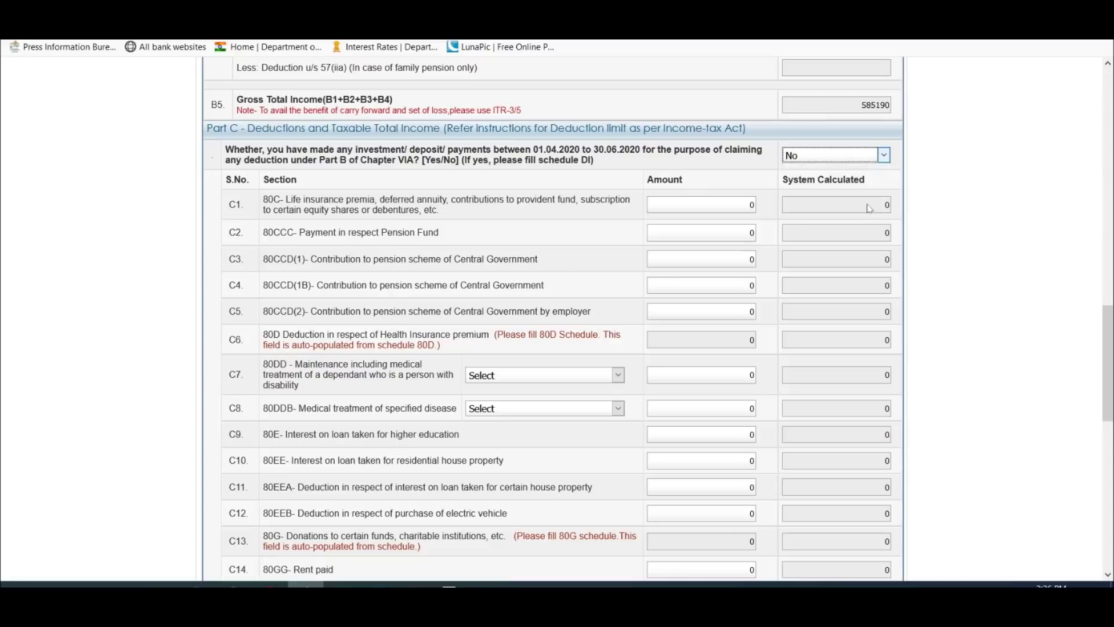
pyautogui.click(856, 156)
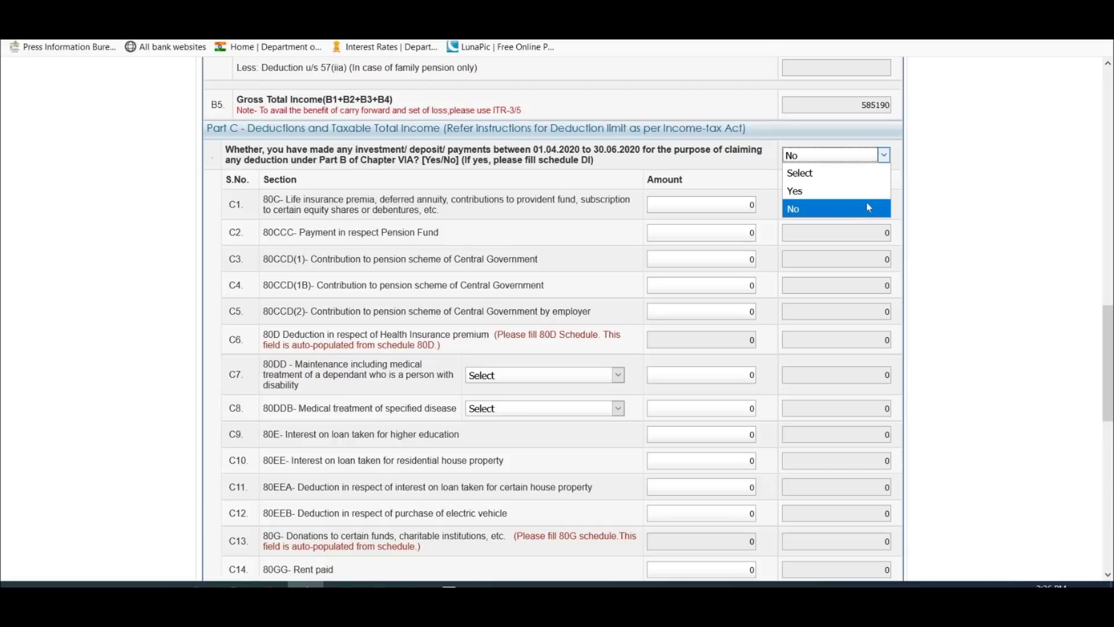
pyautogui.click(872, 196)
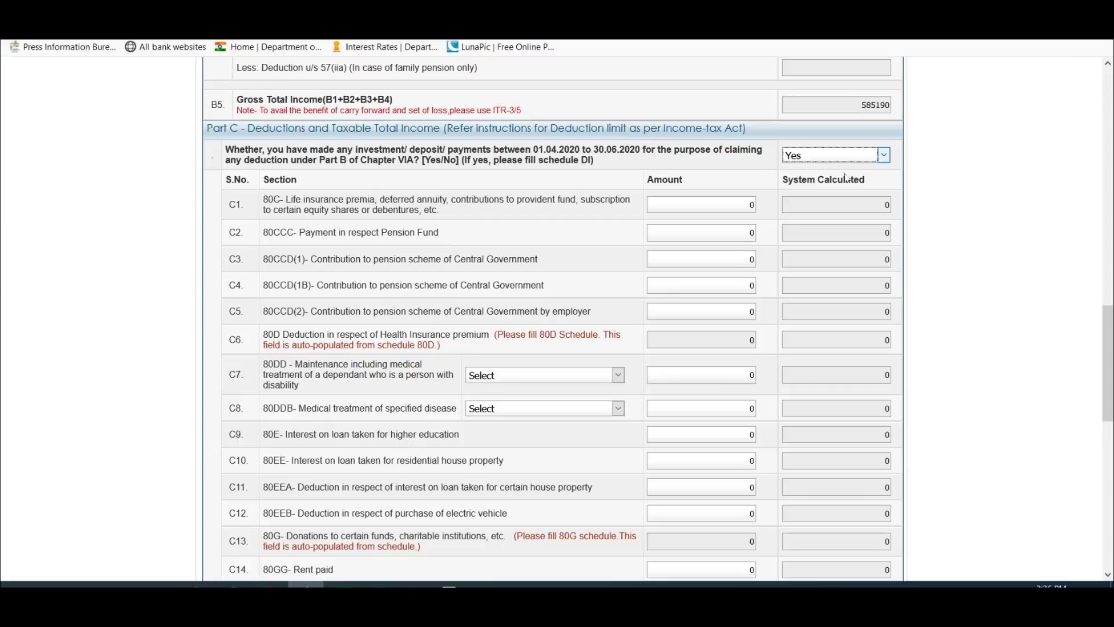
pyautogui.click(262, 354)
# Step: Look up the 93,295 Chapter VIA deduction in cell J27 of the computation workbook
pyautogui.hotkey('alt', 'Tab')
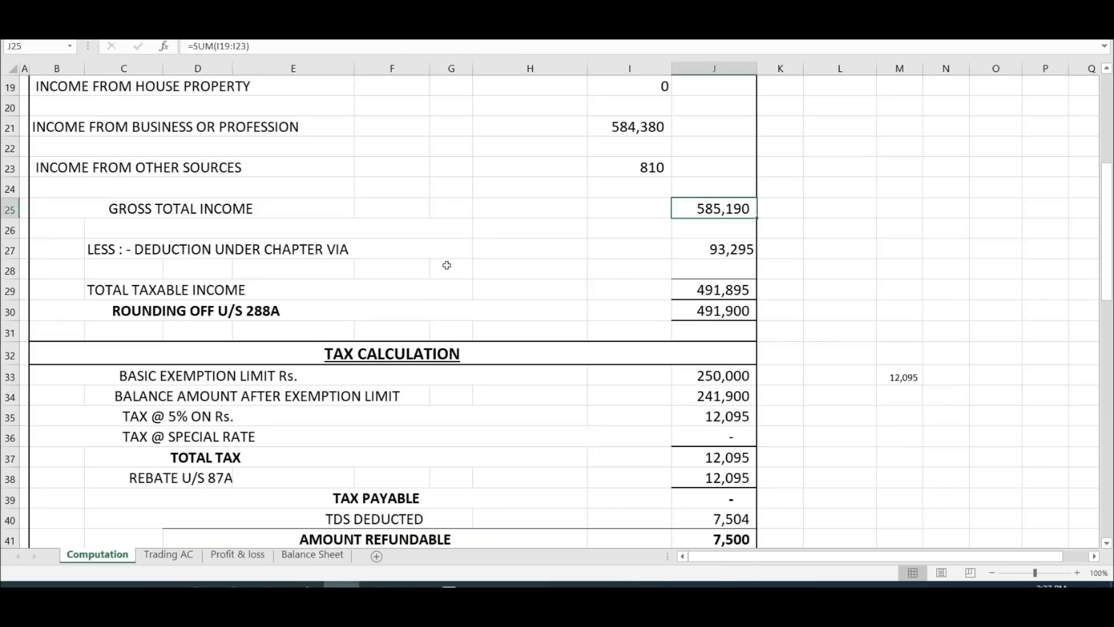
pyautogui.scroll(-3, 448, 263)
pyautogui.scroll(4, 448, 265)
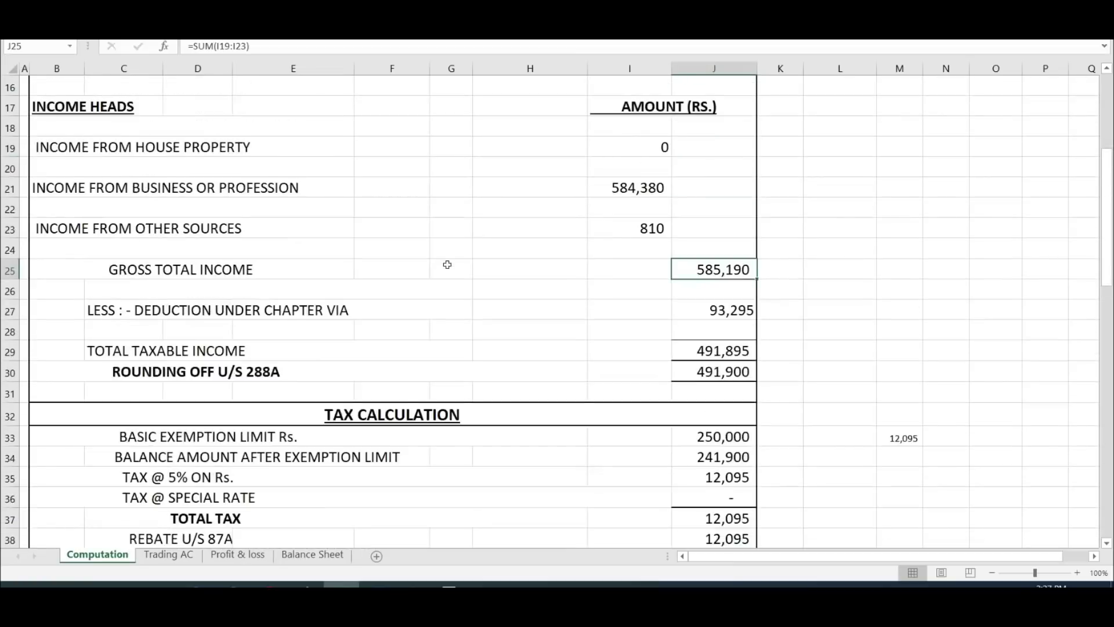
pyautogui.click(739, 309)
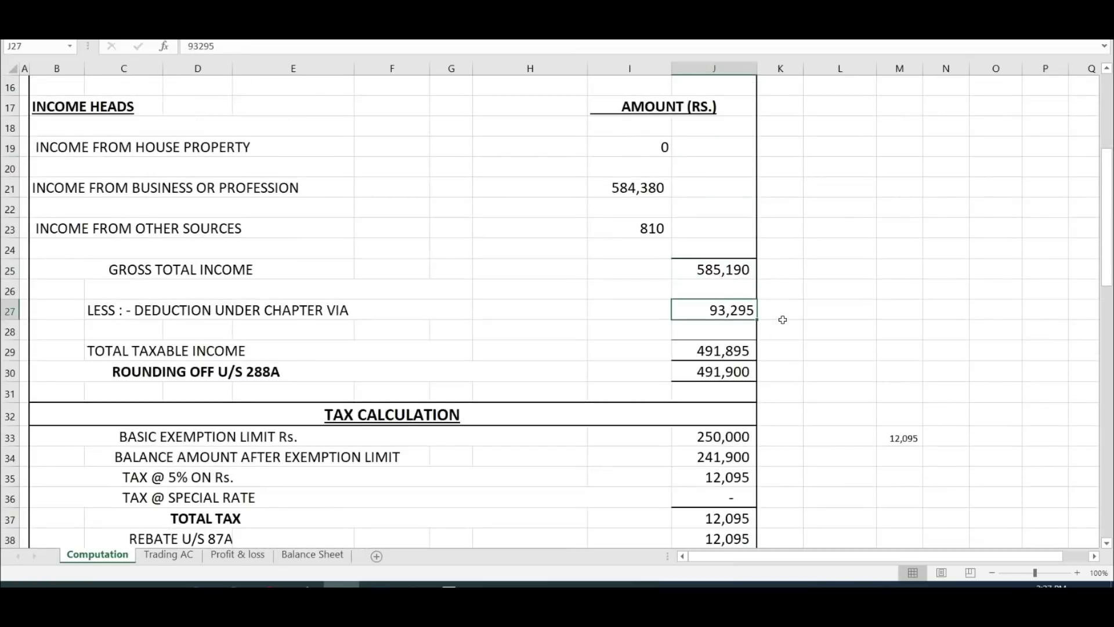
pyautogui.hotkey('alt', 'Tab')
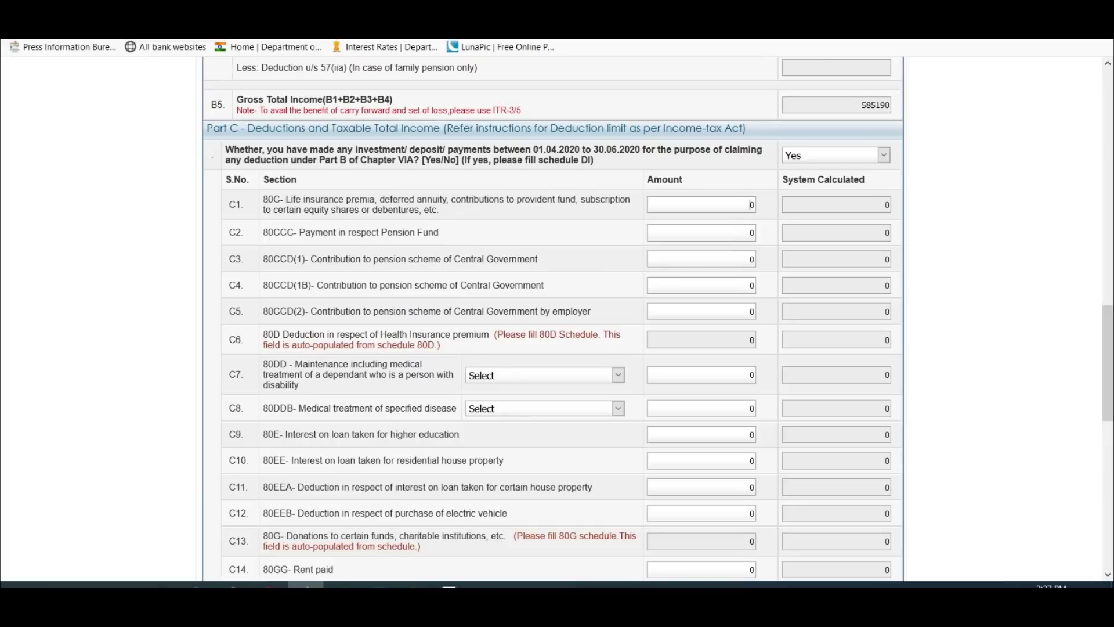
# Step: Enter 93295 as the 80C deduction amount in row C1
pyautogui.write('3295')
pyautogui.press('Delete')
pyautogui.press('Tab')
# Step: Cross-check the 491,895 taxable income in the workbook and select the 80C amount
pyautogui.hotkey('alt', 'Tab')
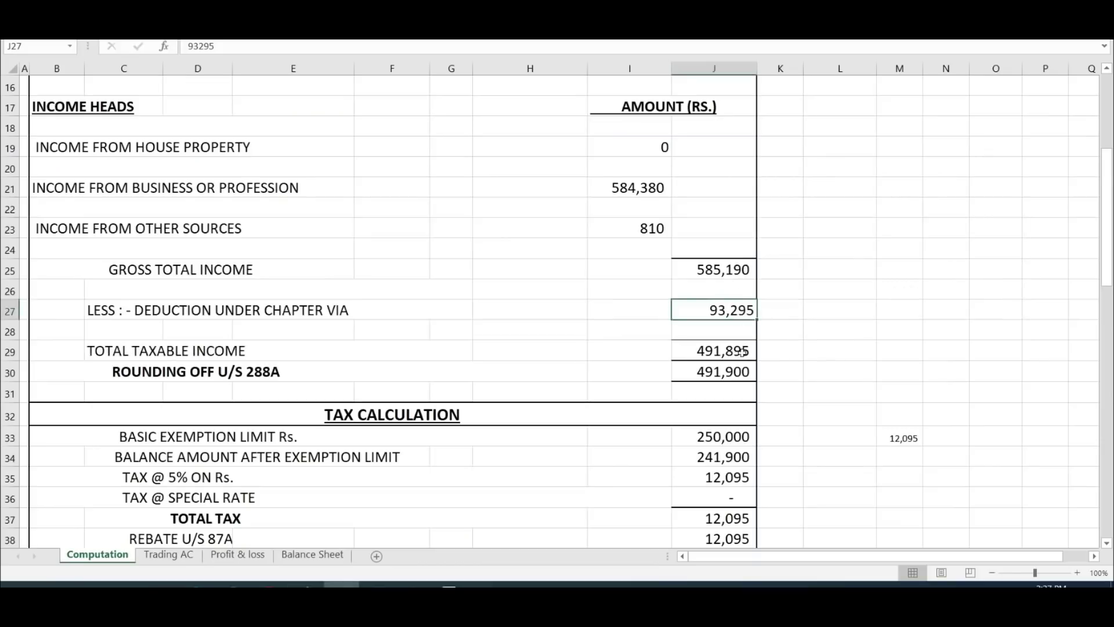
pyautogui.click(840, 319)
pyautogui.hotkey('alt', 'Tab')
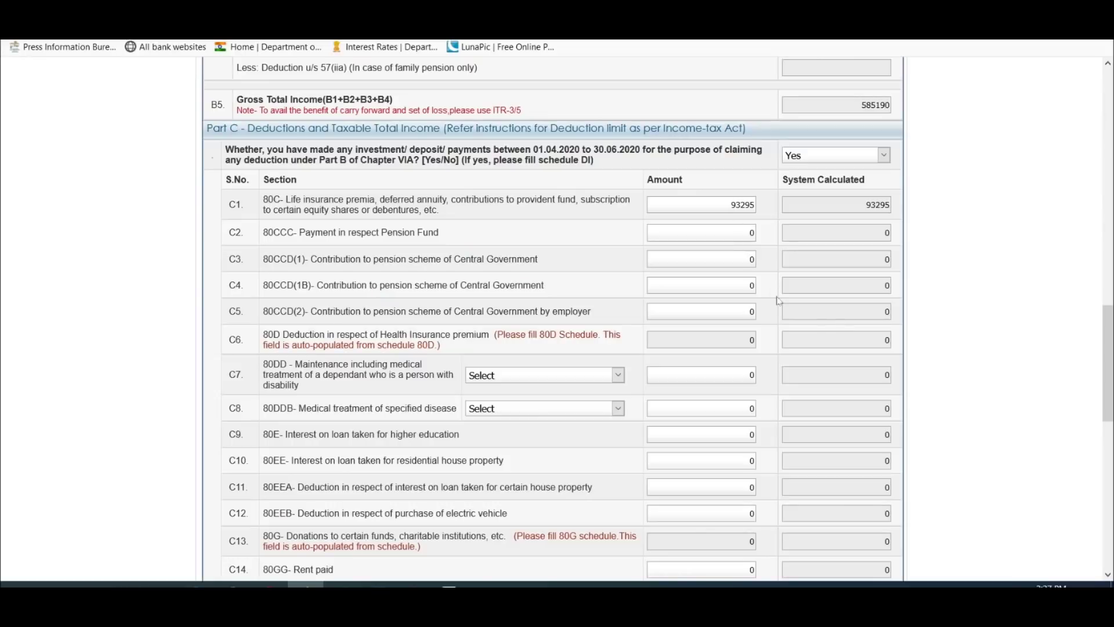
pyautogui.moveTo(727, 204); pyautogui.dragTo(772, 213)
pyautogui.hotkey('ctrl', 'c')
# Step: Open the recent workbook 'ITR 4 demo' containing the deductions breakdown
pyautogui.click(341, 583)
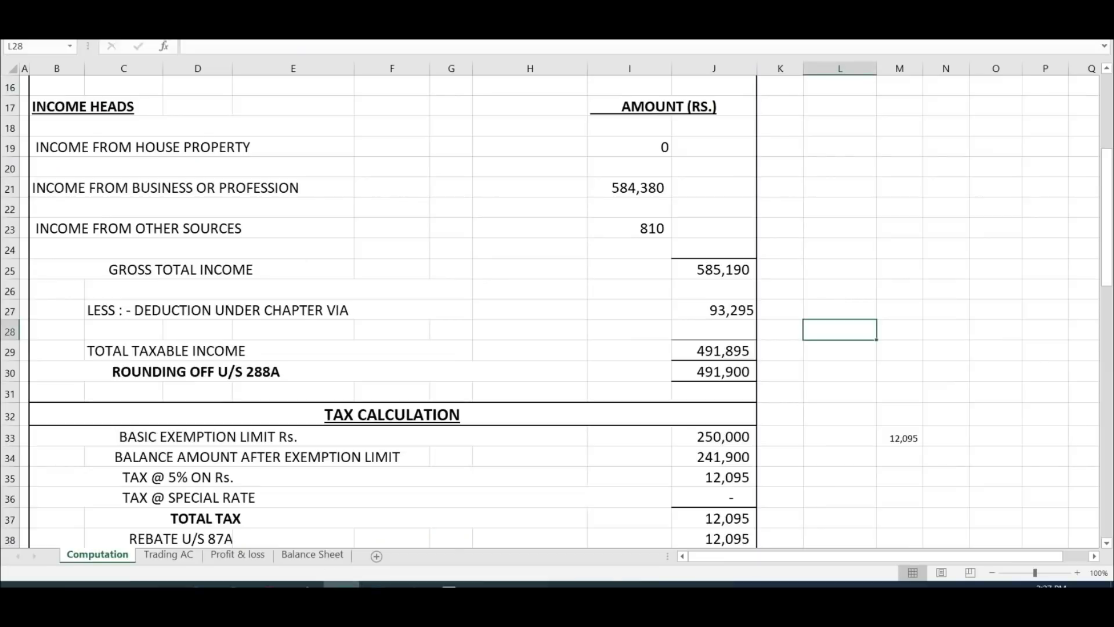
pyautogui.hotkey('alt', 'f')
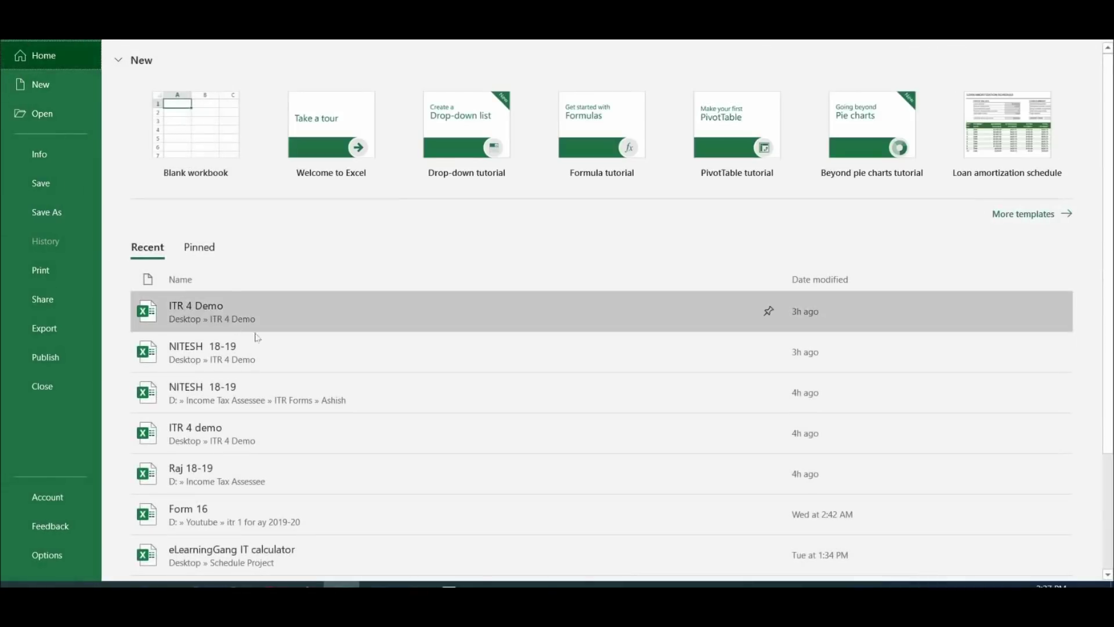
pyautogui.scroll(-2, 278, 349)
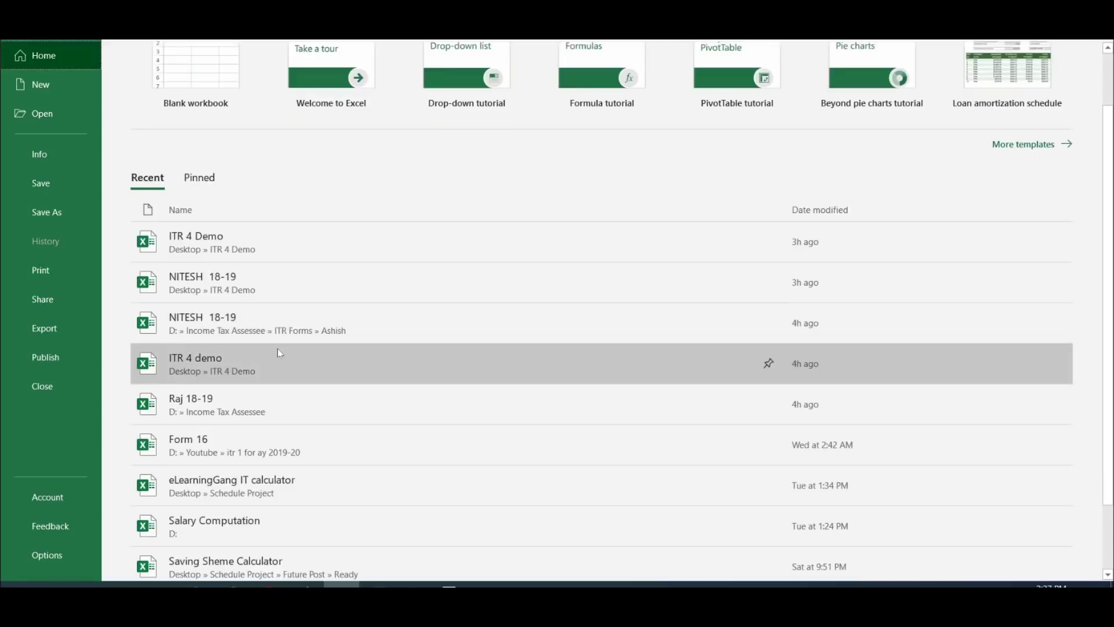
pyautogui.click(232, 439)
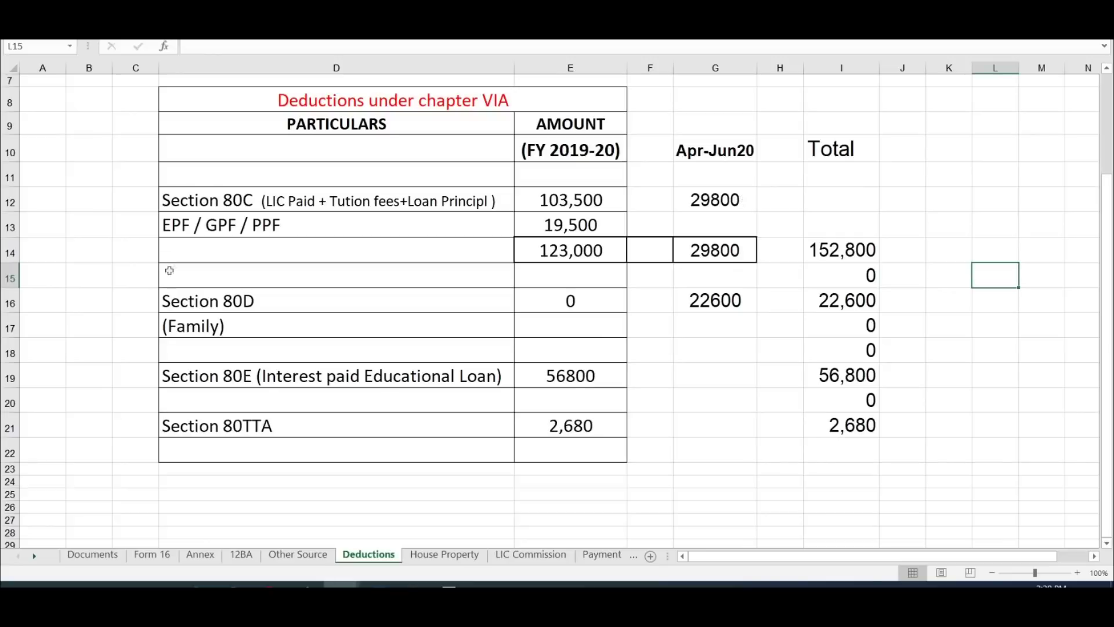
# Step: Review the Section 80C amounts and the 123,000 FY 2019-20 subtotal on the Deductions sheet
pyautogui.moveTo(114, 174); pyautogui.dragTo(730, 190)
pyautogui.click(559, 152)
pyautogui.click(576, 173)
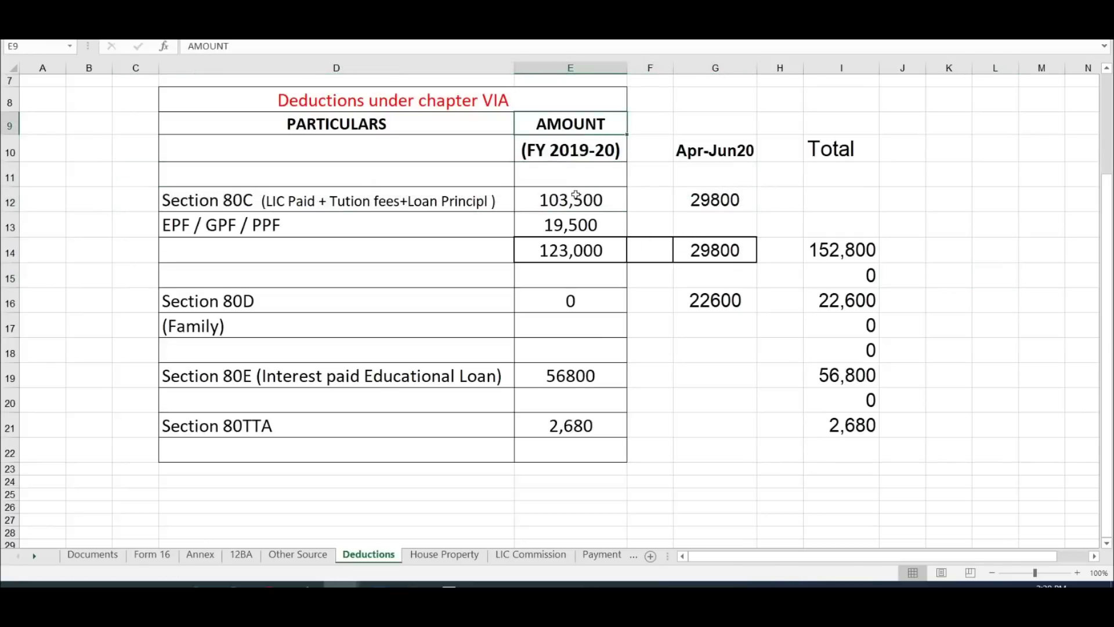
pyautogui.moveTo(587, 186); pyautogui.dragTo(597, 450)
pyautogui.click(580, 199)
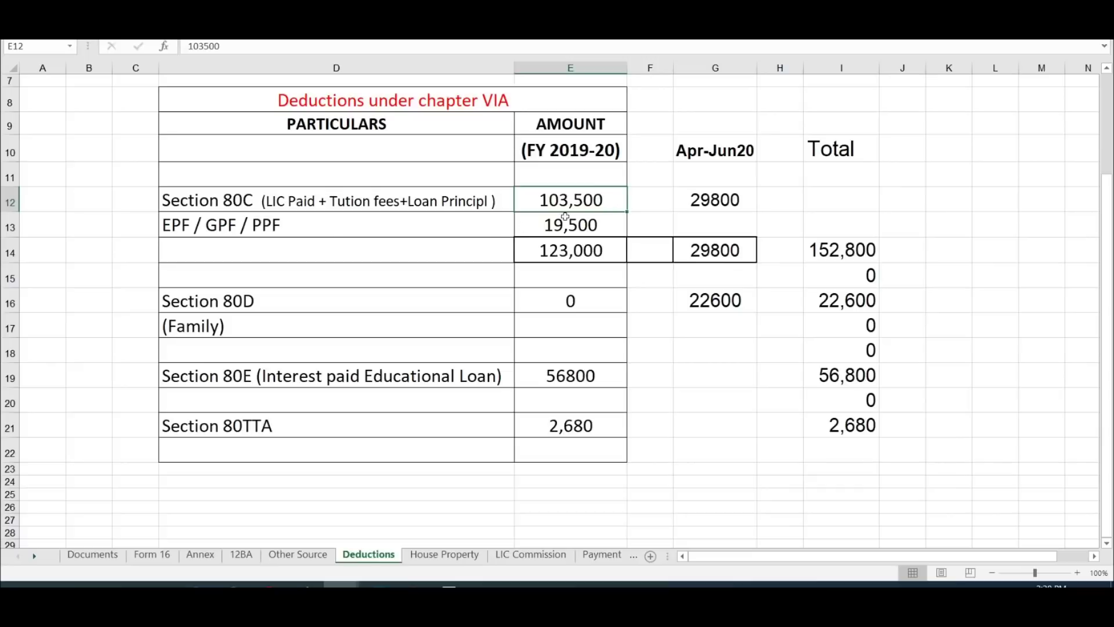
pyautogui.click(603, 227)
pyautogui.click(577, 256)
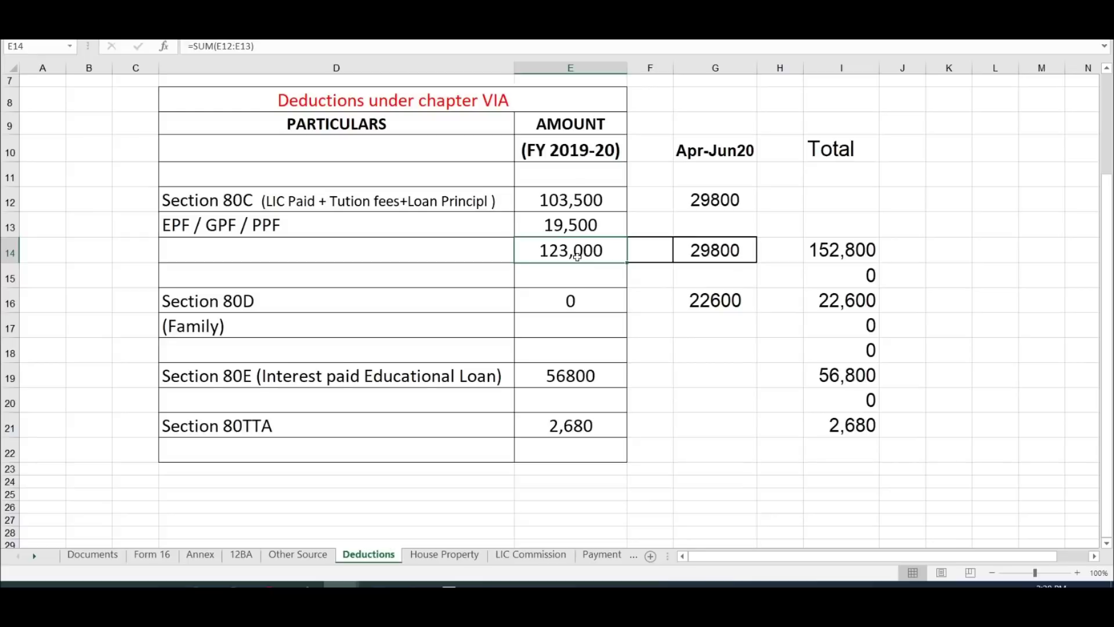
pyautogui.click(562, 154)
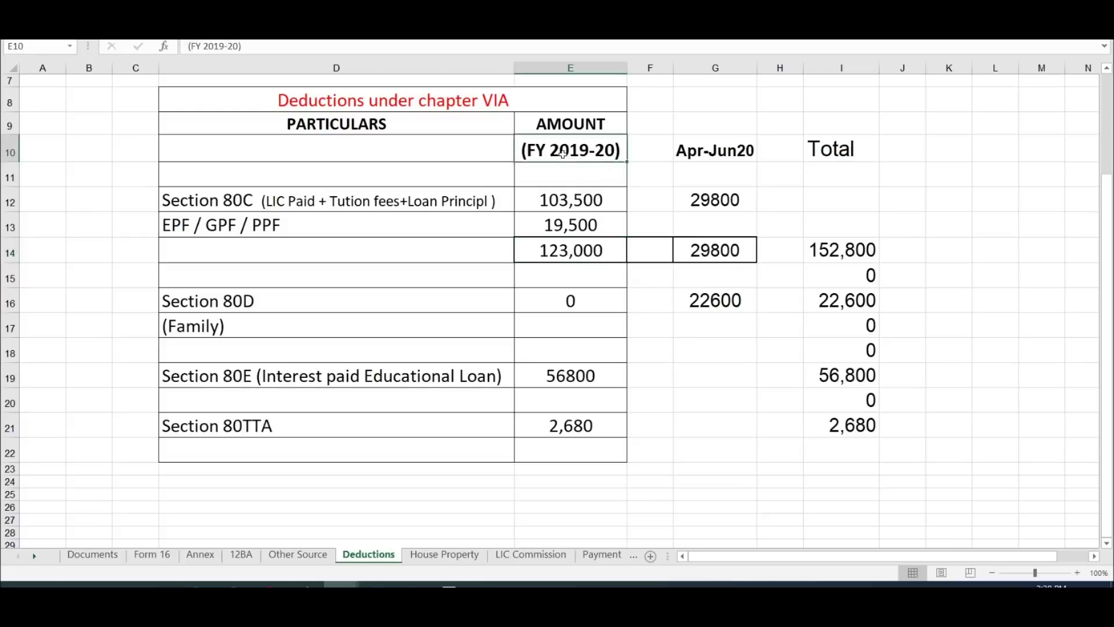
pyautogui.click(586, 249)
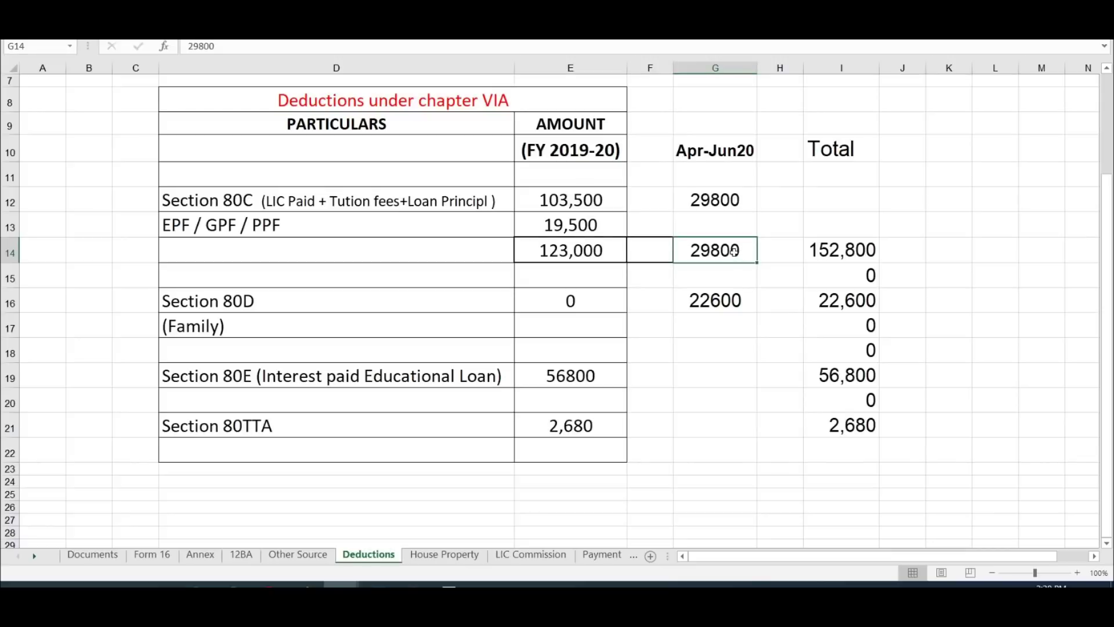
# Step: Confirm the combined 80C total of 152,800 in cell I14
pyautogui.moveTo(580, 258); pyautogui.dragTo(721, 256)
pyautogui.click(857, 250)
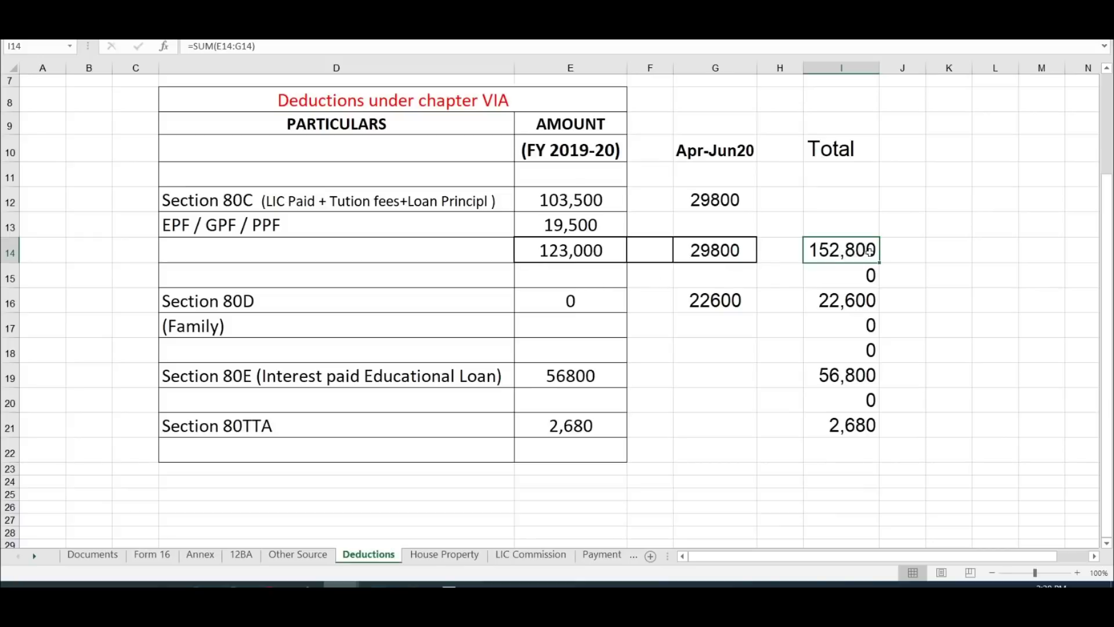
pyautogui.hotkey('alt', 'Tab')
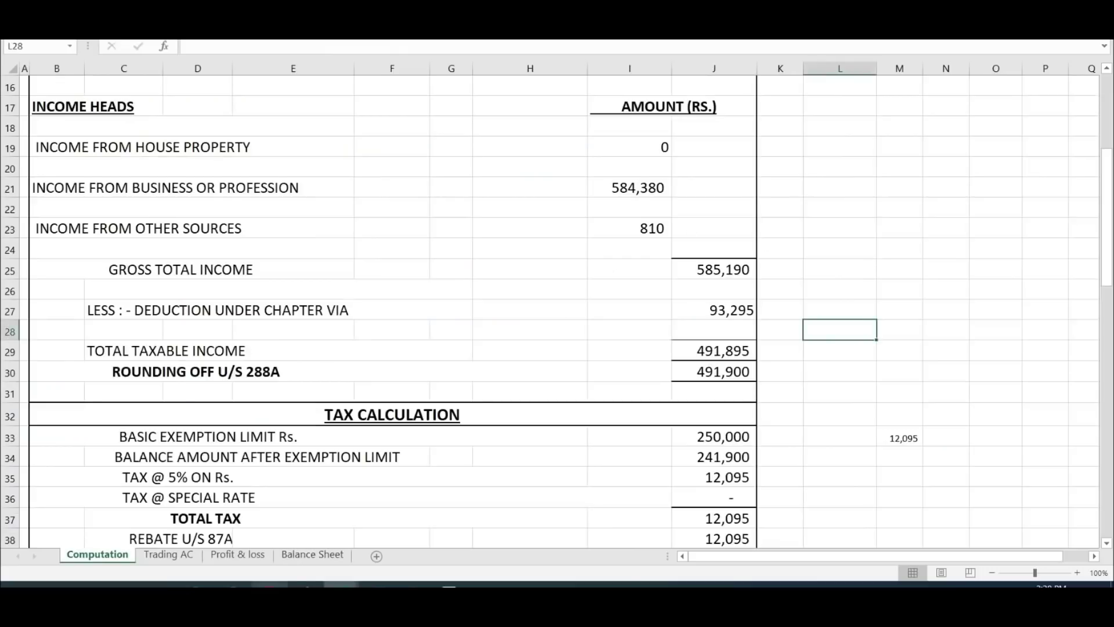
pyautogui.hotkey('alt', 'Tab')
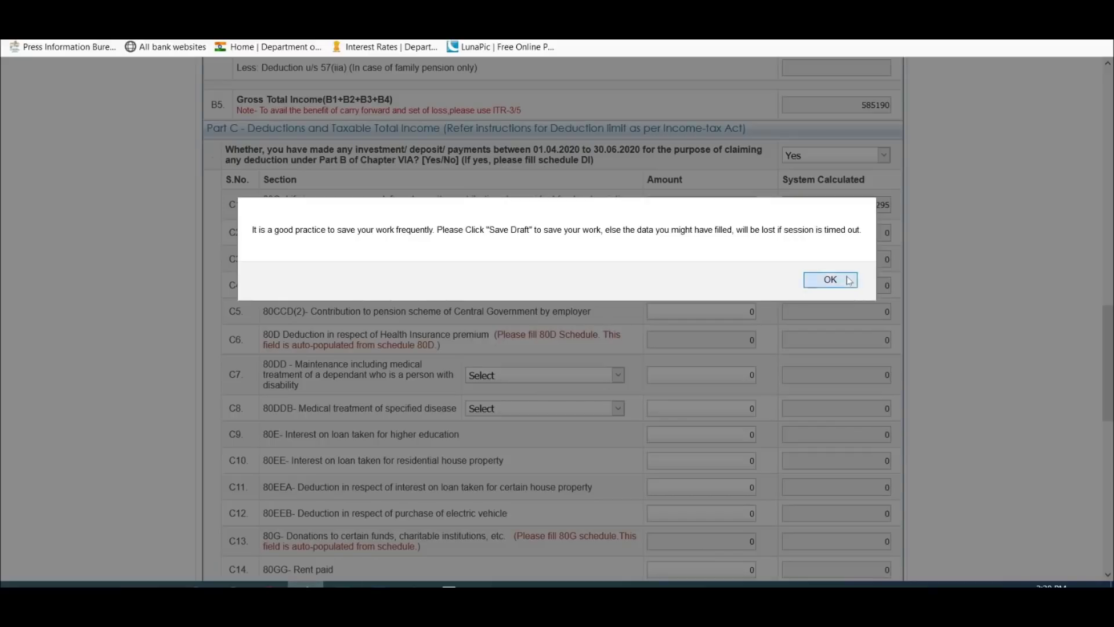
# Step: Dismiss the save reminder and re-enter the 80C amount, typing 150000
pyautogui.click(852, 281)
pyautogui.hotkey('ctrl', 'v')
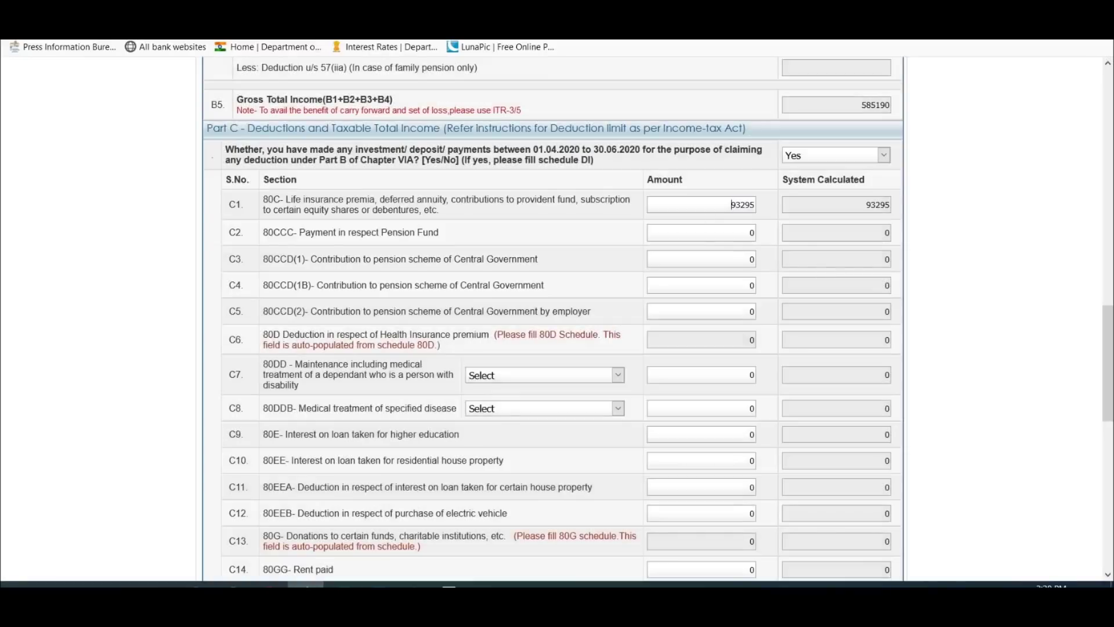
pyautogui.press('Delete')
pyautogui.press('Delete')
pyautogui.press('Delete')
pyautogui.write('150000')
# Step: Recheck the Apr-Jun20 figure, the FY 2019-20 subtotal and the 152,800 total in I14
pyautogui.hotkey('alt', 'Tab')
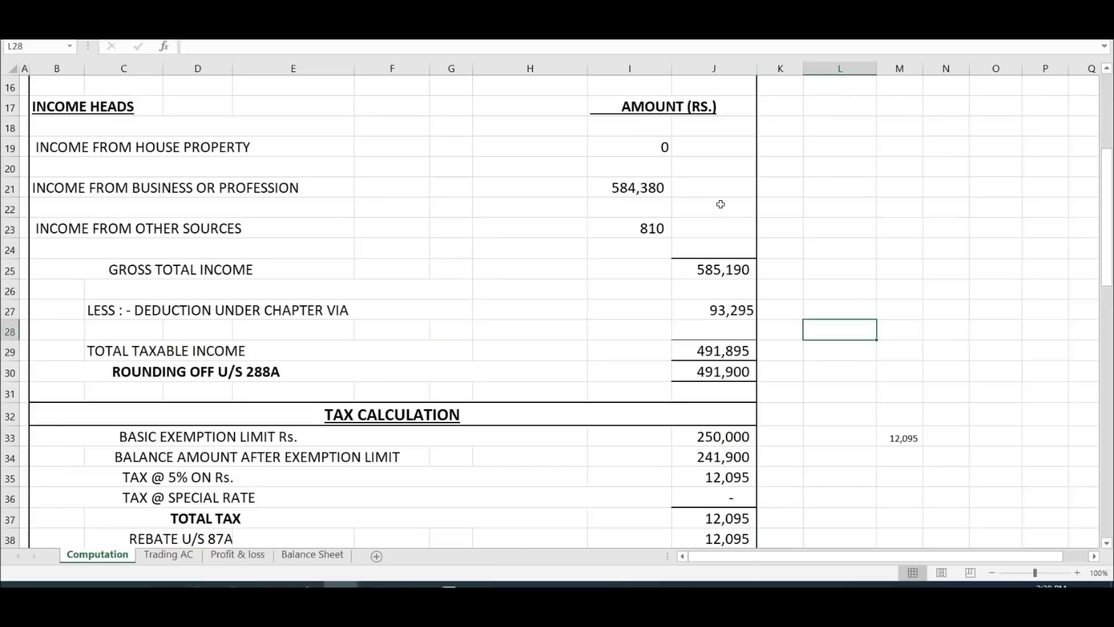
pyautogui.hotkey('alt', 'Tab')
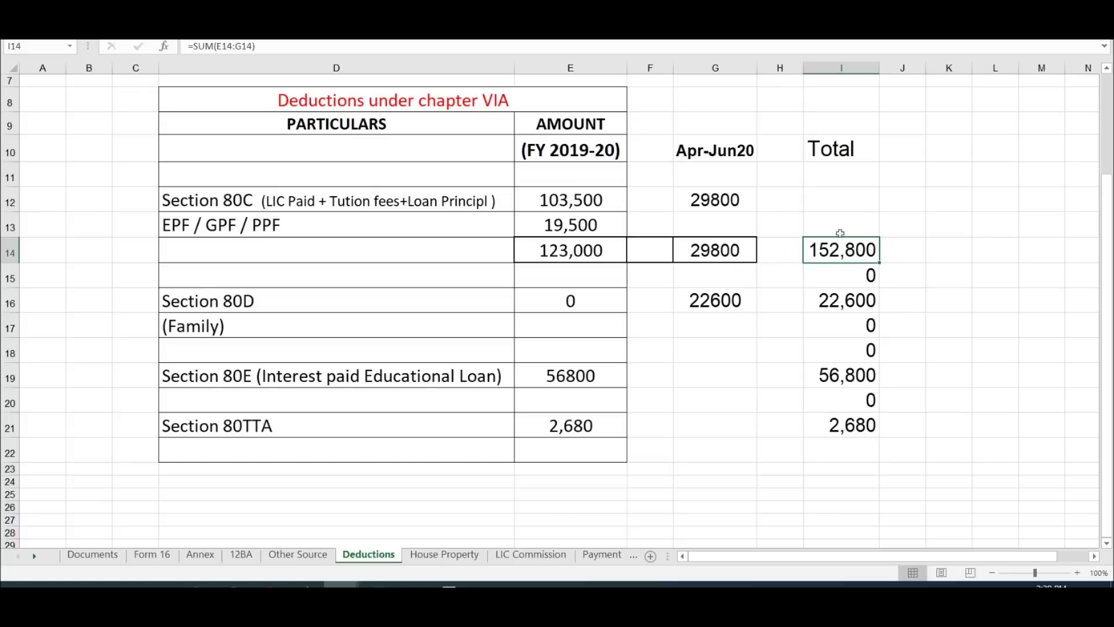
pyautogui.click(734, 254)
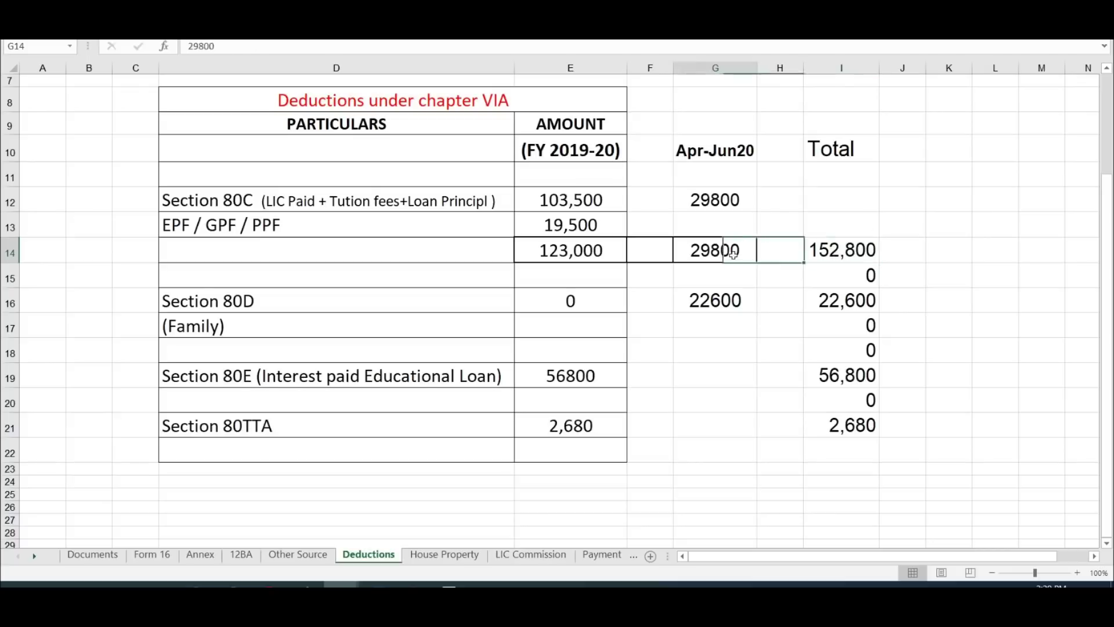
pyautogui.click(584, 255)
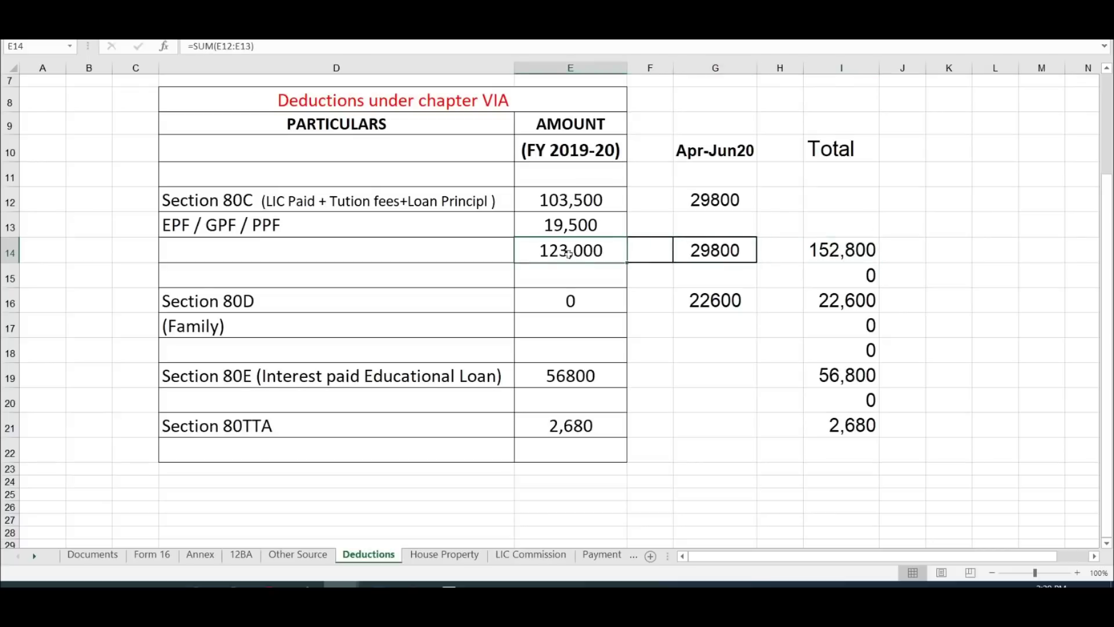
pyautogui.click(855, 248)
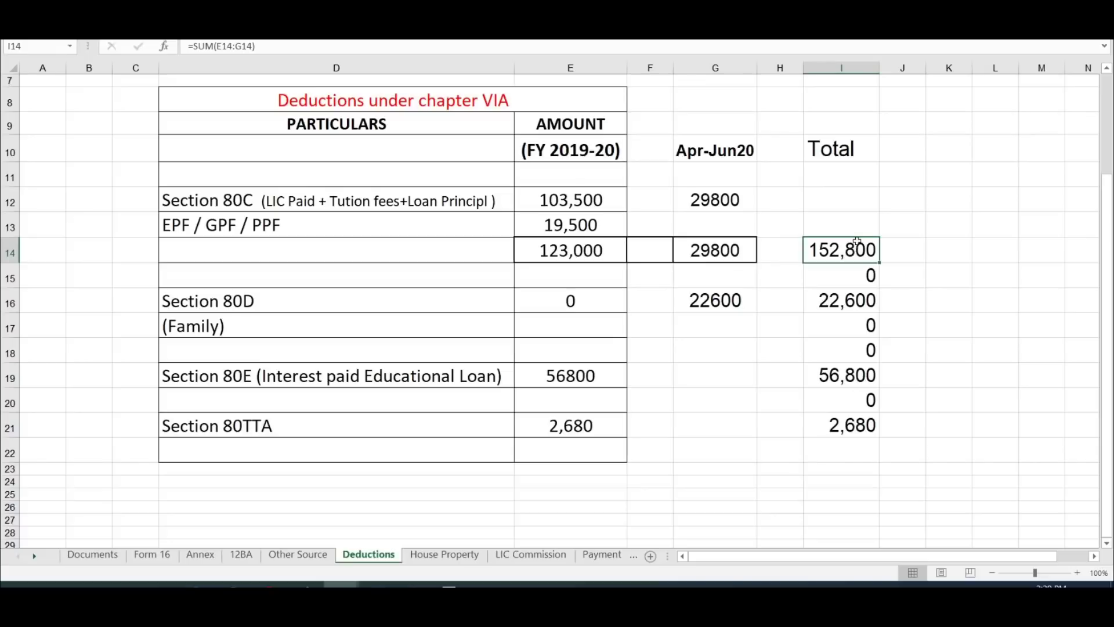
pyautogui.hotkey('alt', 'Tab')
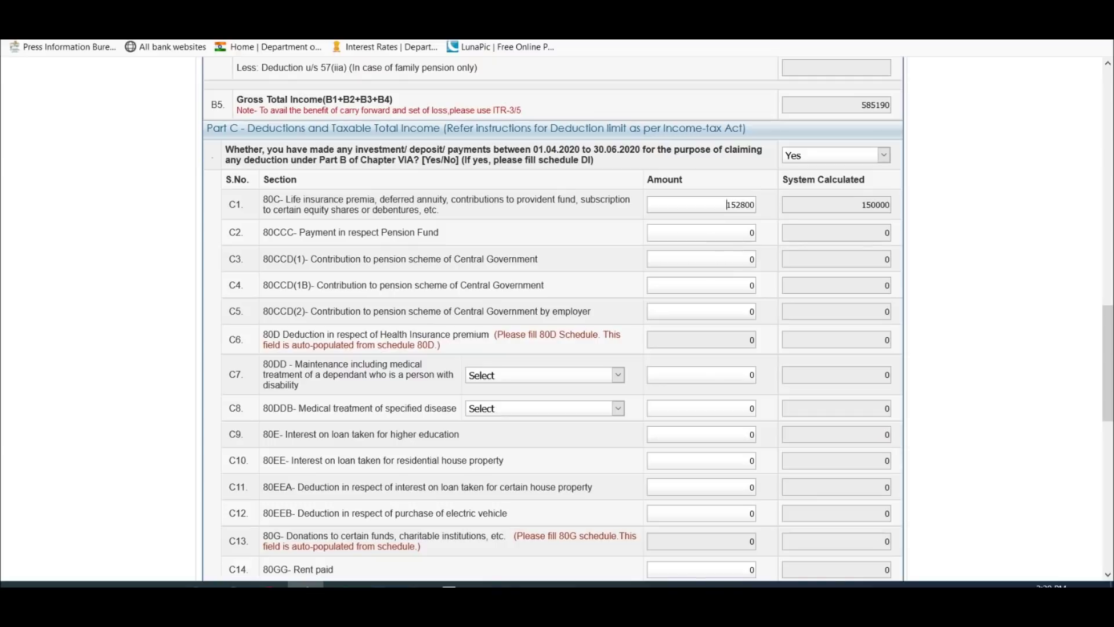
pyautogui.click(727, 204)
pyautogui.moveTo(341, 584)
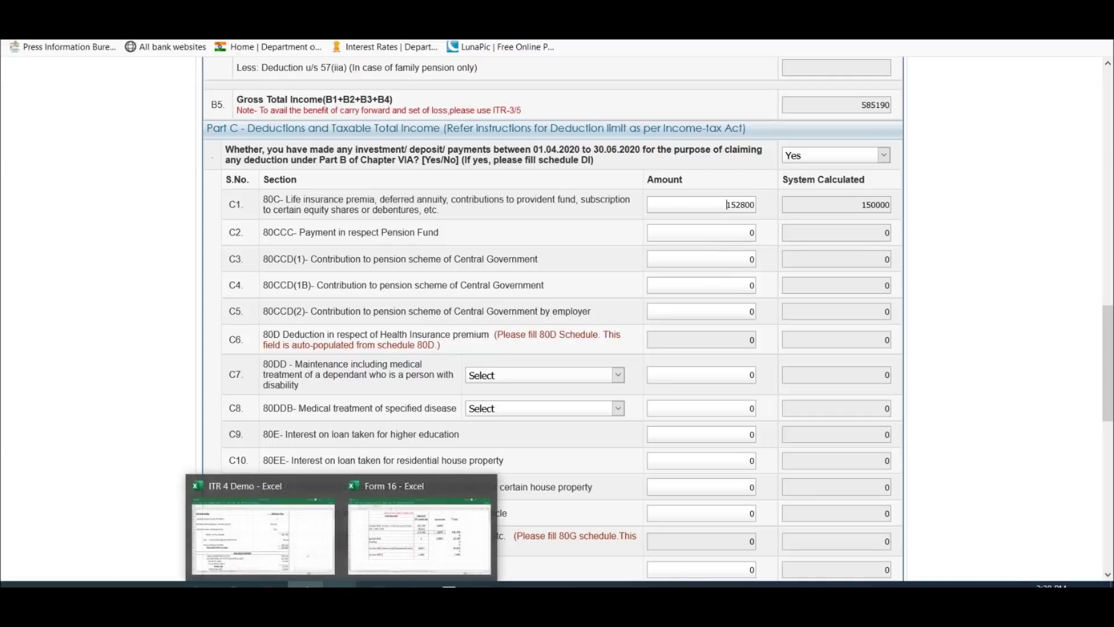
pyautogui.click(752, 374)
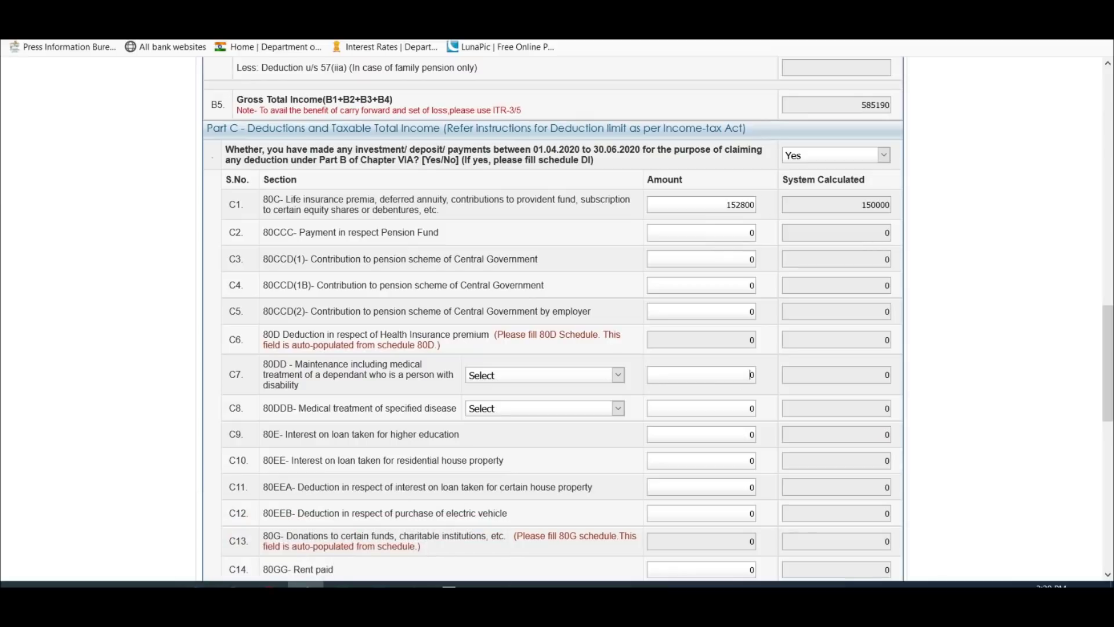
pyautogui.scroll(-3, 749, 252)
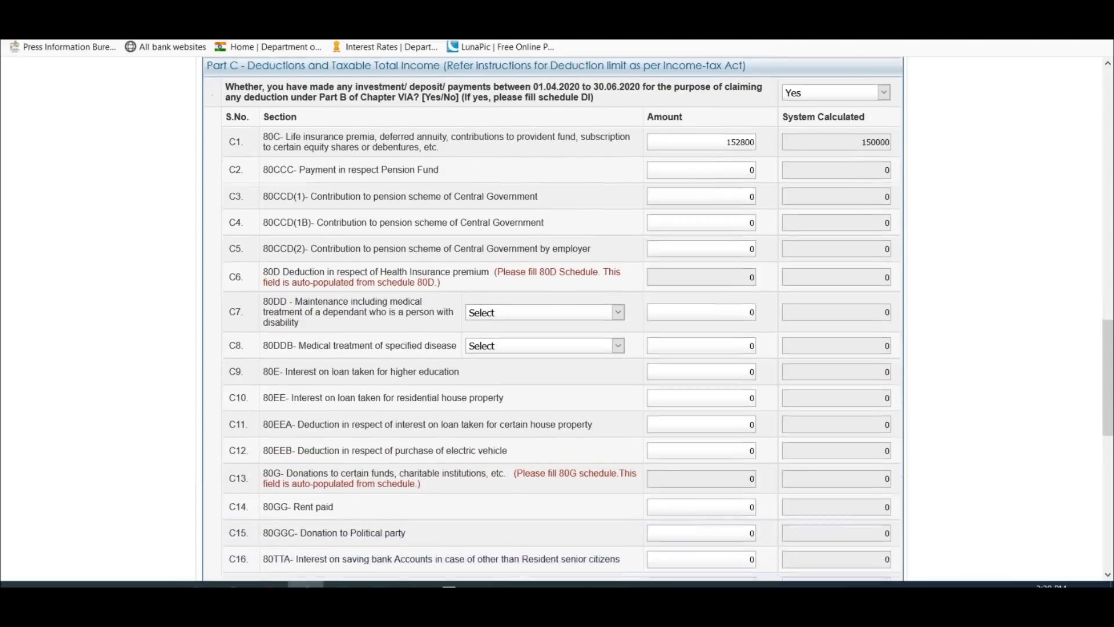
pyautogui.hotkey('alt', 'Tab')
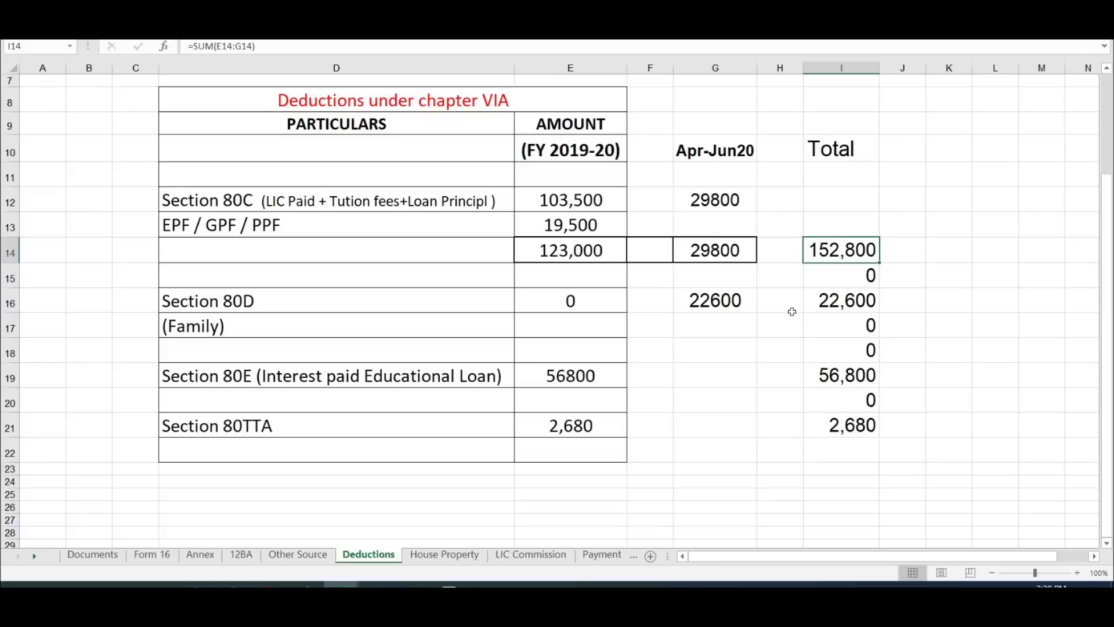
pyautogui.click(330, 303)
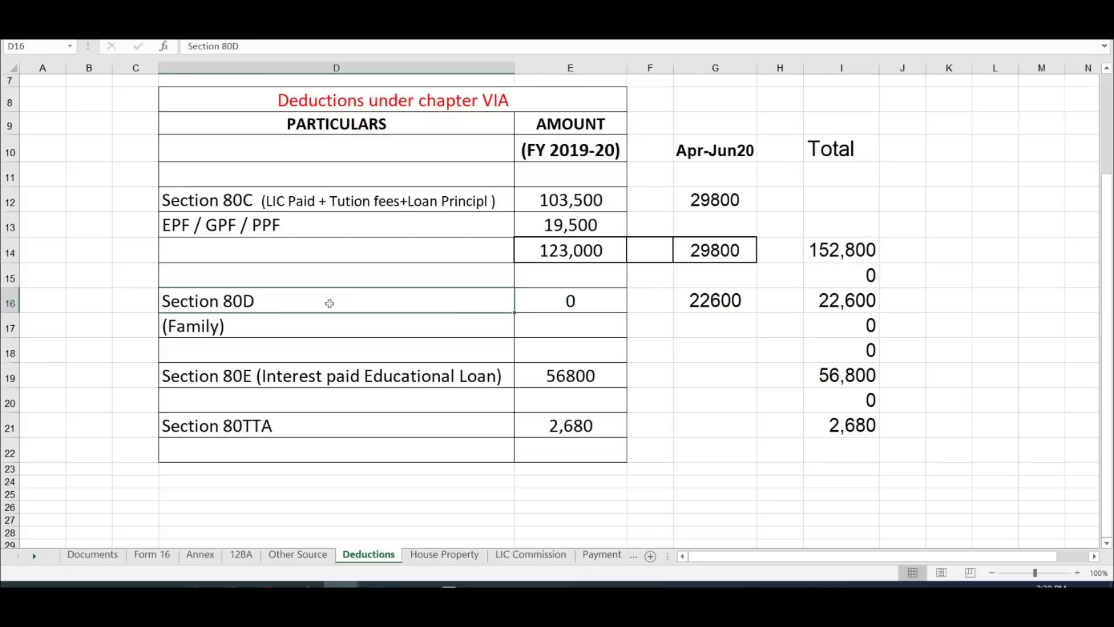
pyautogui.click(724, 303)
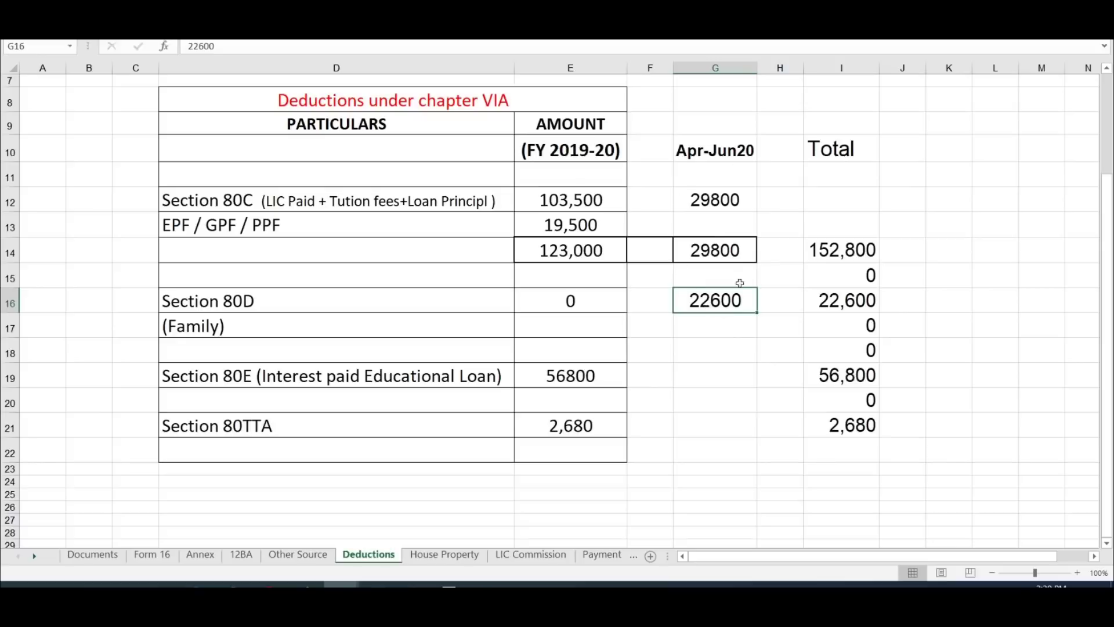
pyautogui.click(577, 155)
pyautogui.click(726, 299)
pyautogui.hotkey('alt', 'Tab')
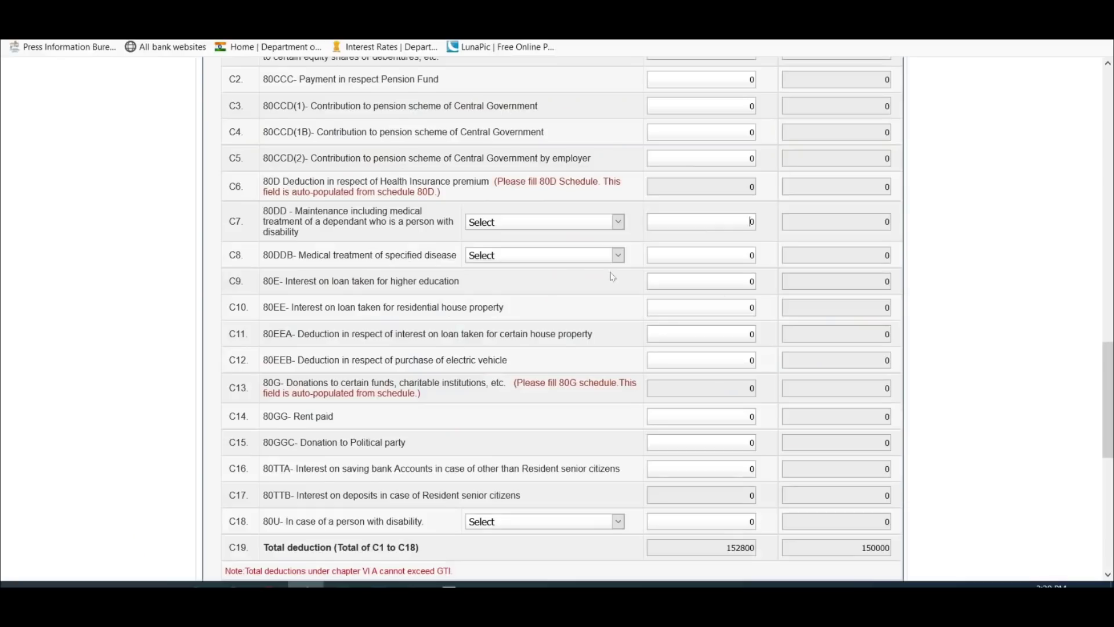
pyautogui.scroll(1, 612, 277)
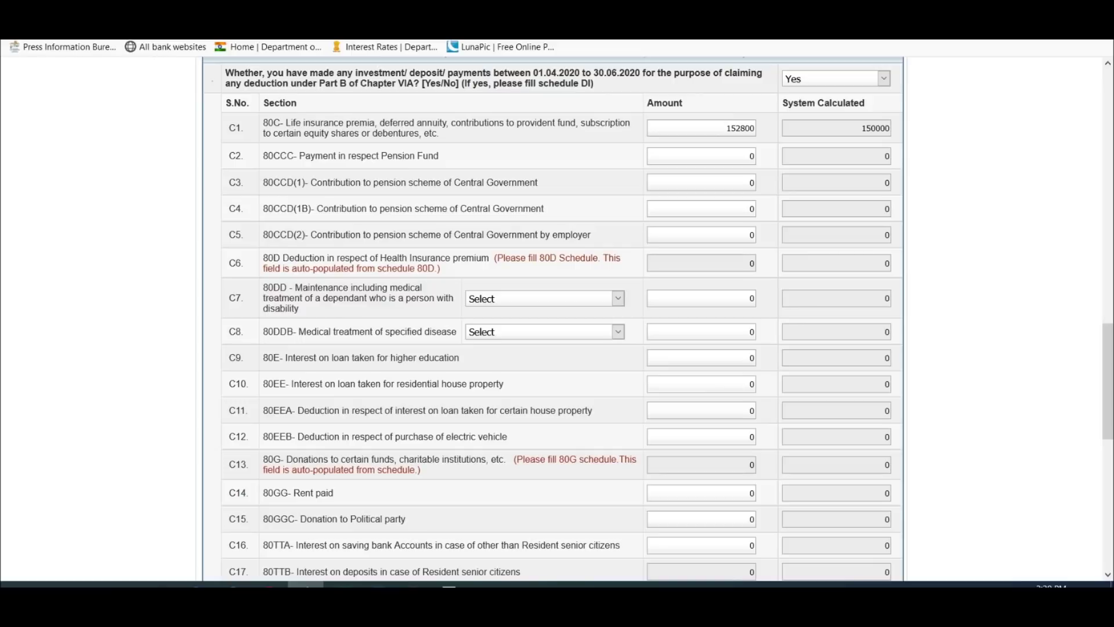
pyautogui.scroll(20, 676, 290)
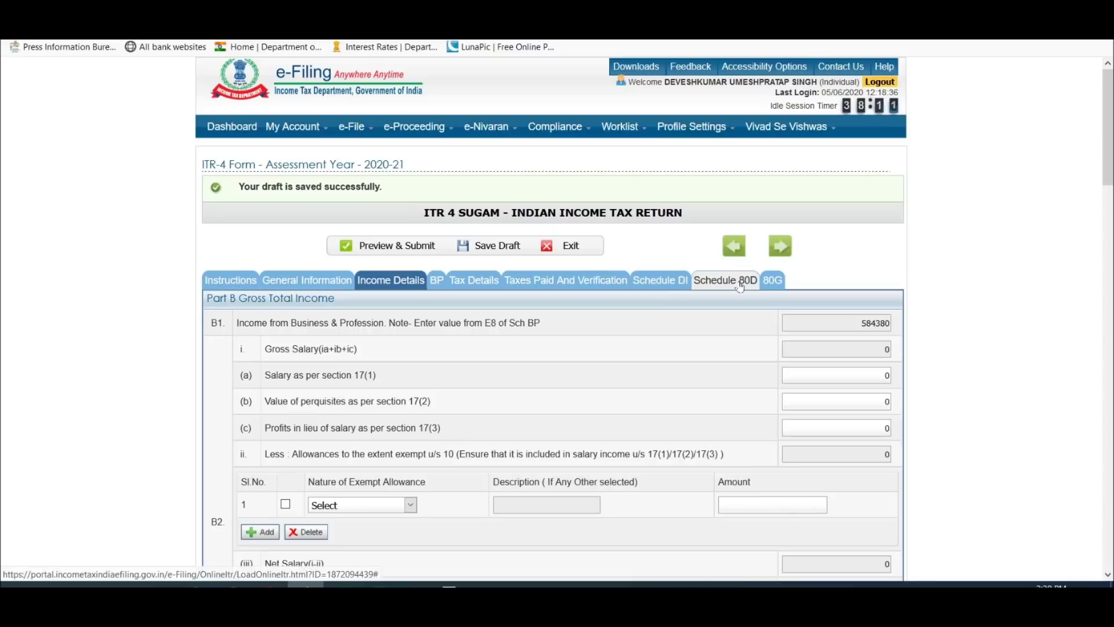
# Step: Answer No to the Schedule 80D self/family senior-citizen question
pyautogui.click(740, 284)
pyautogui.scroll(-3, 739, 307)
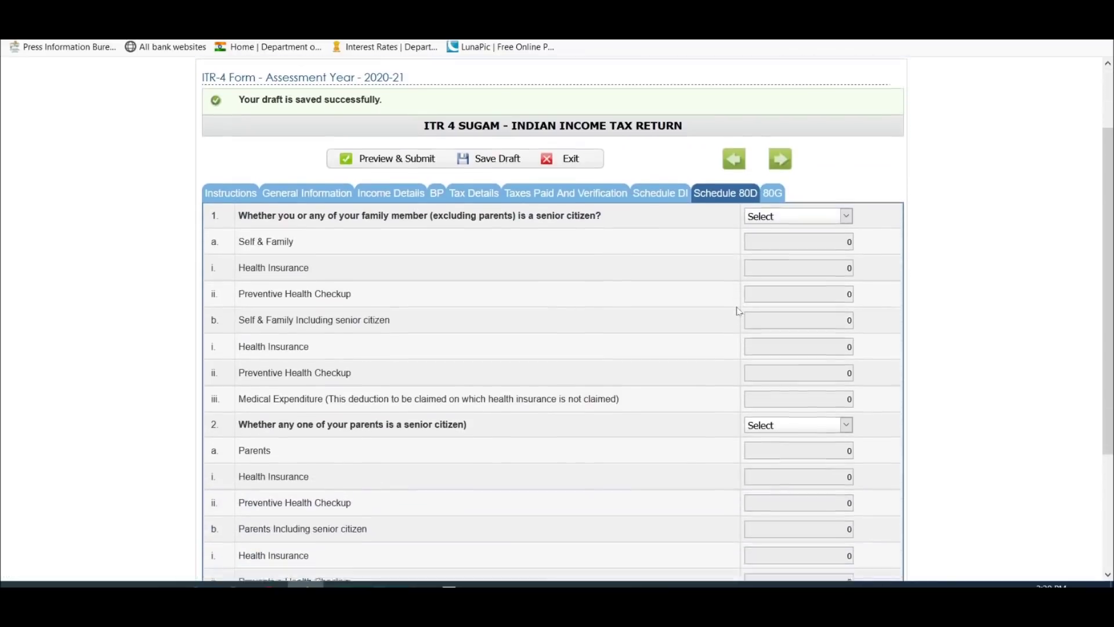
pyautogui.scroll(-2, 592, 217)
pyautogui.scroll(2, 403, 159)
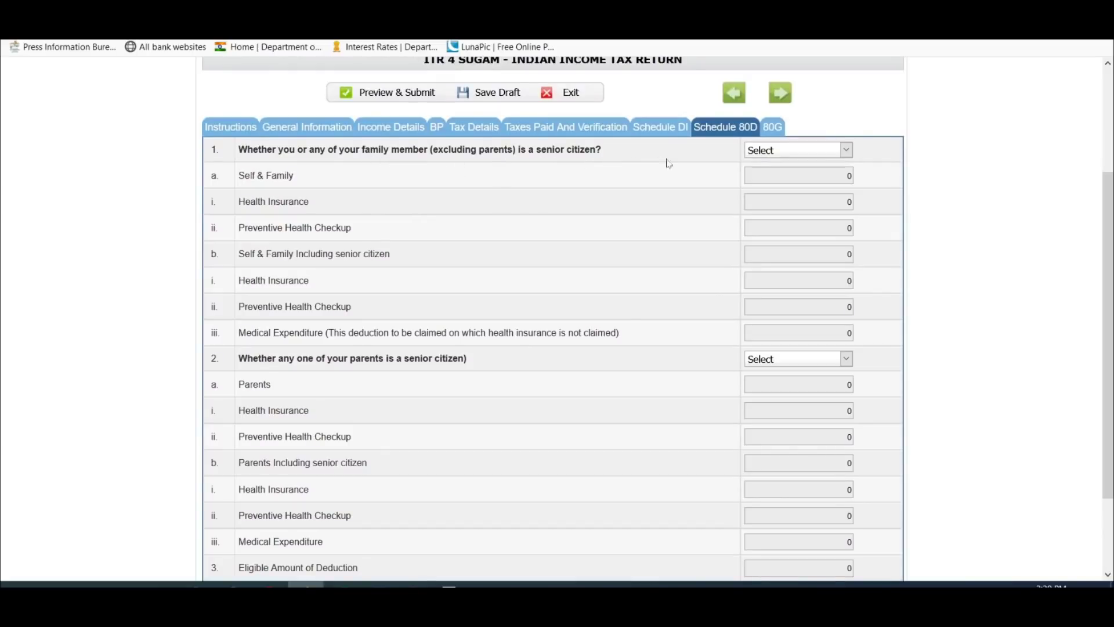
pyautogui.click(794, 155)
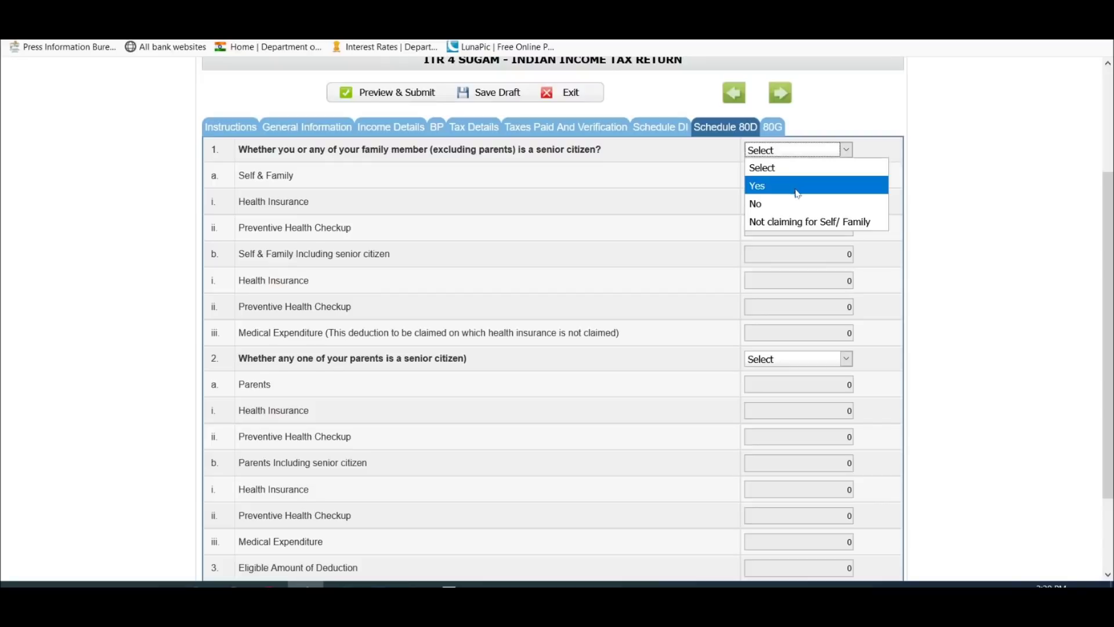
pyautogui.click(808, 204)
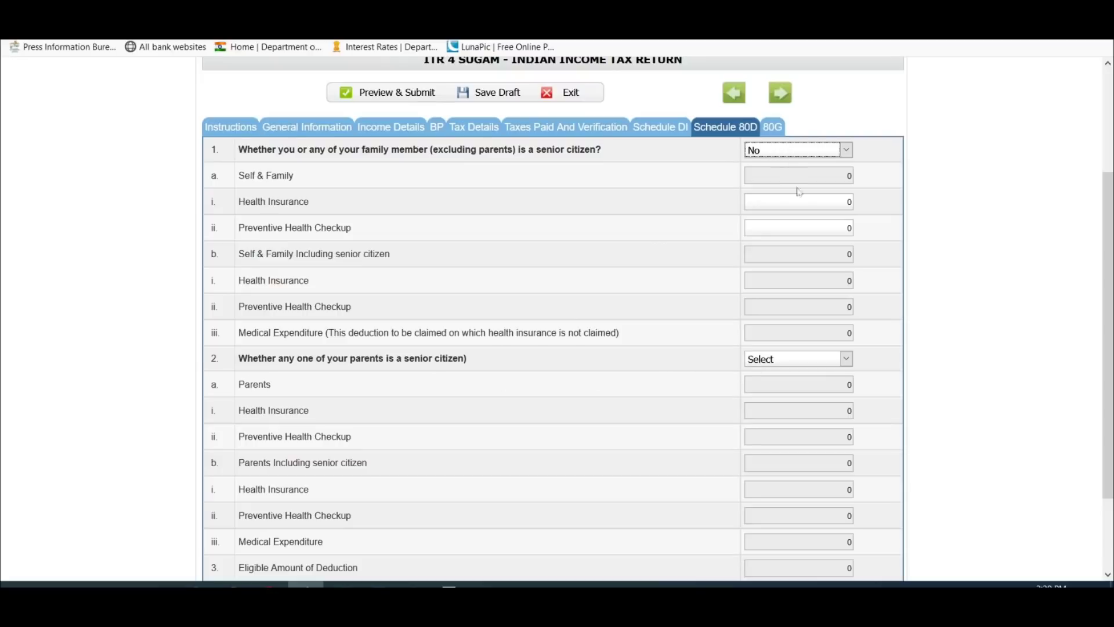
# Step: Enter 22600 as the self-and-family health insurance amount
pyautogui.click(848, 201)
pyautogui.write('22600')
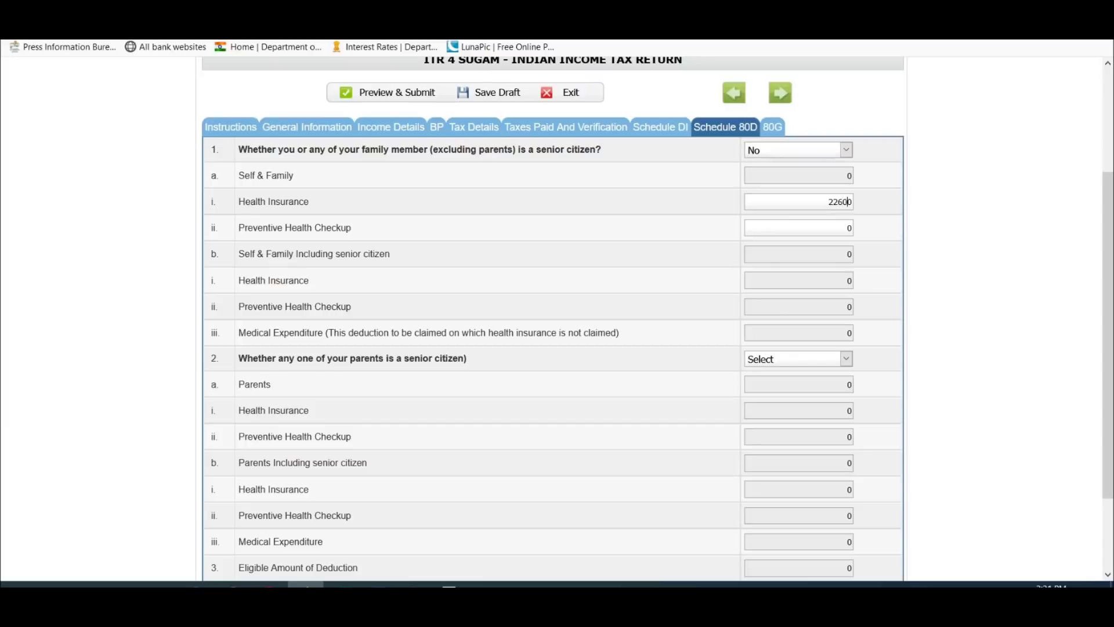
pyautogui.hotkey('alt', 'Tab')
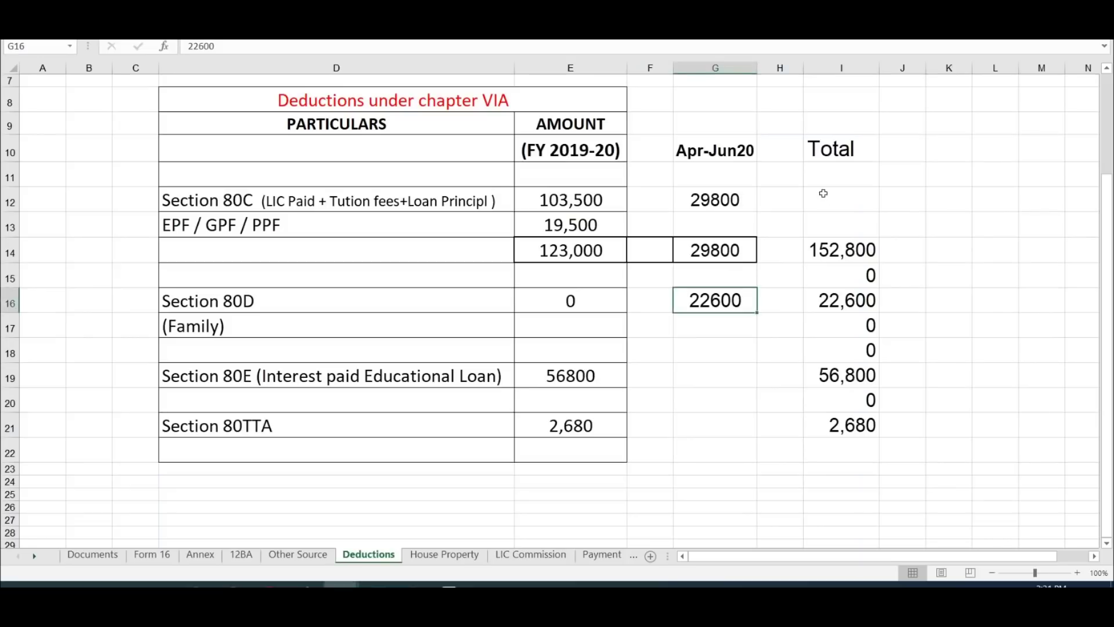
pyautogui.hotkey('alt', 'Tab')
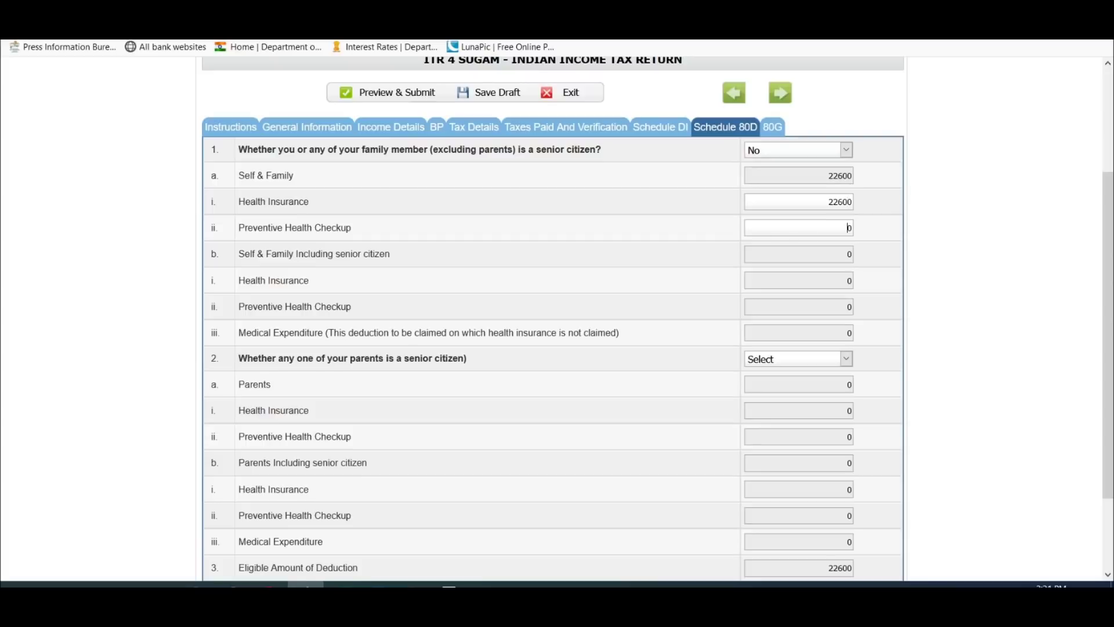
# Step: Set the parents question to Not claiming for Parents
pyautogui.scroll(-3, 805, 244)
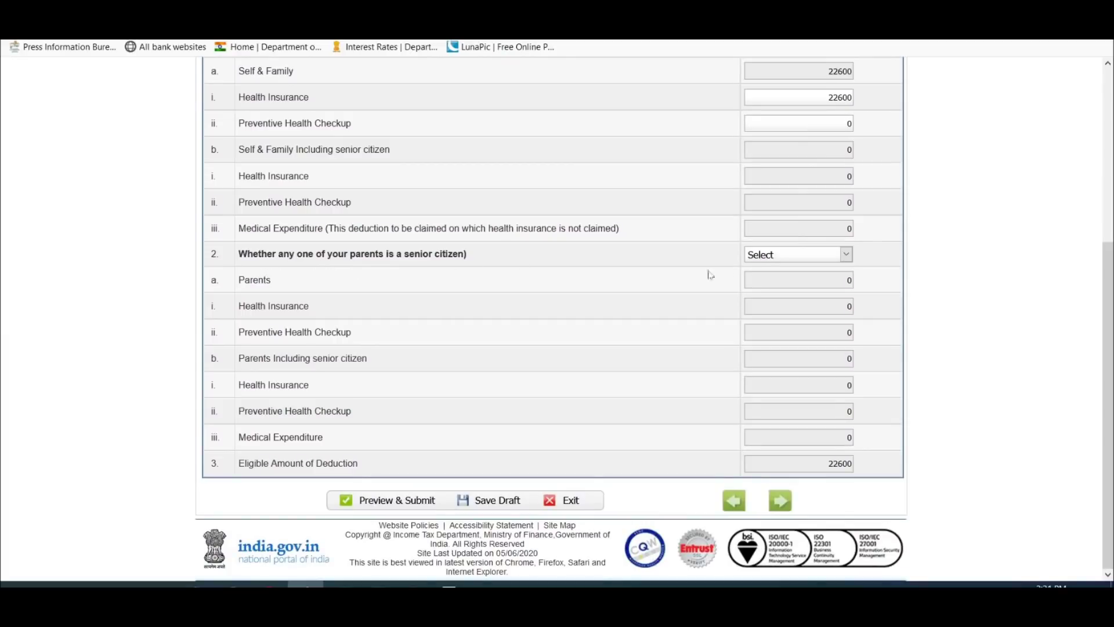
pyautogui.click(766, 254)
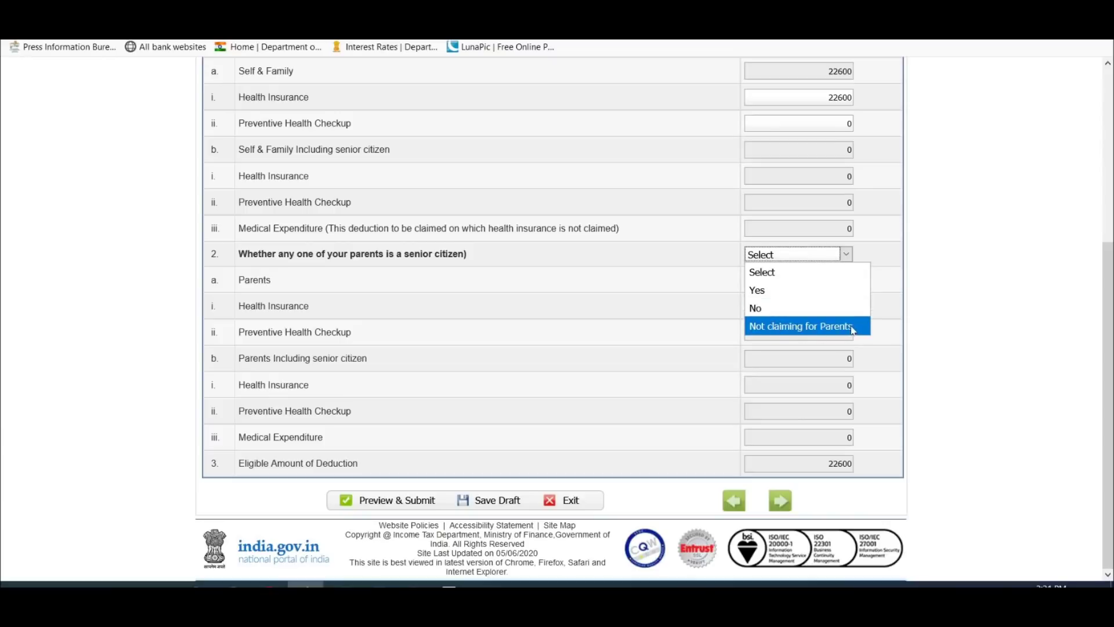
pyautogui.click(775, 296)
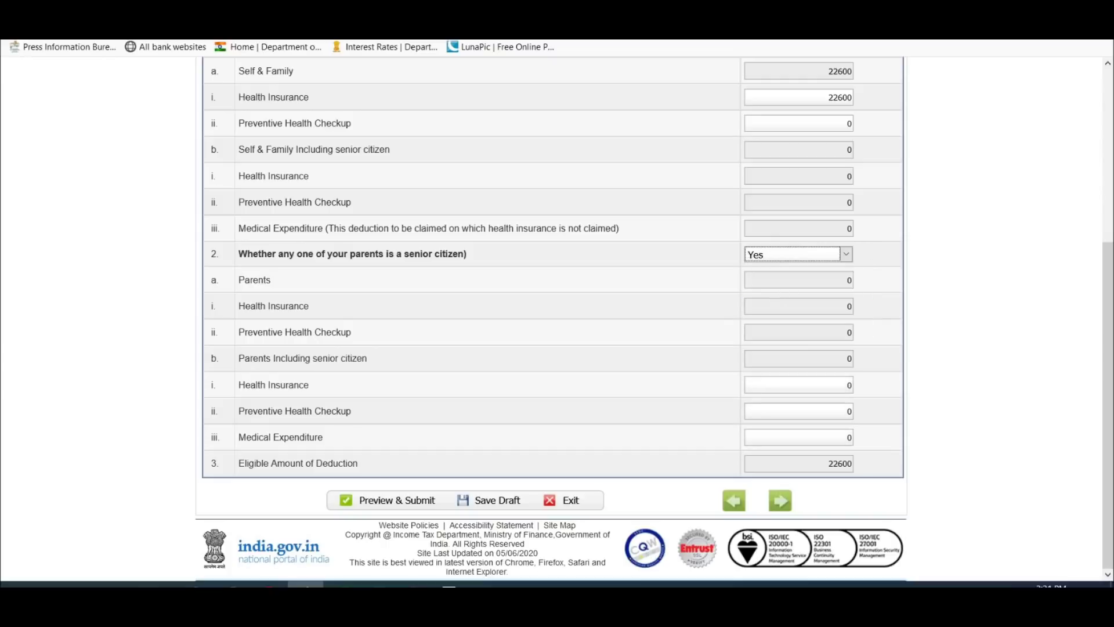
pyautogui.click(848, 437)
pyautogui.click(812, 256)
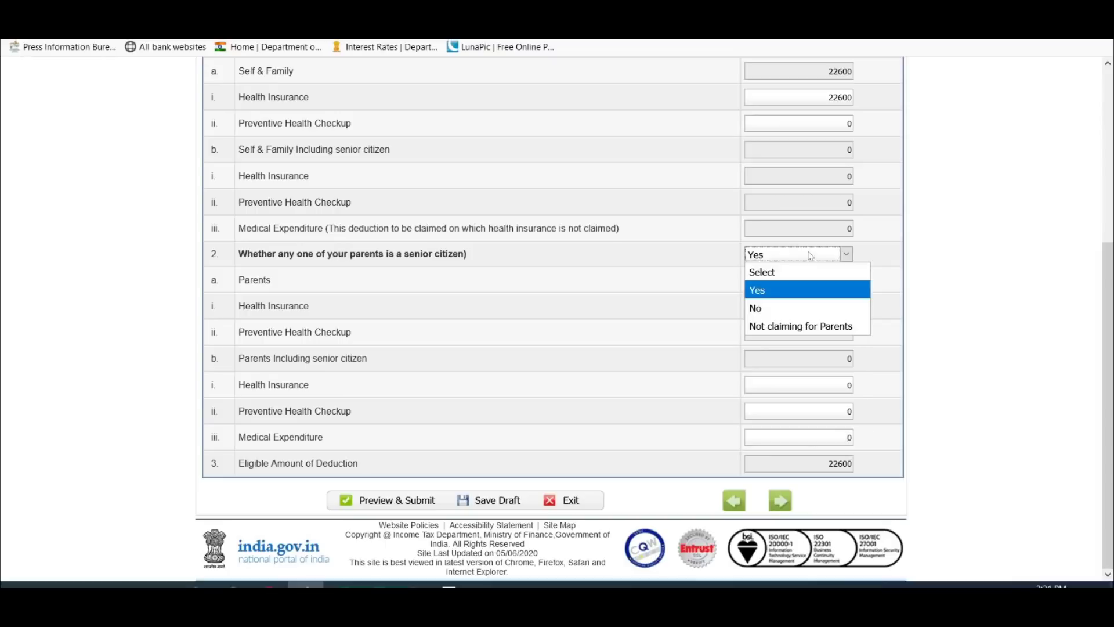
pyautogui.click(808, 328)
# Step: Save the return as a draft
pyautogui.scroll(10, 644, 344)
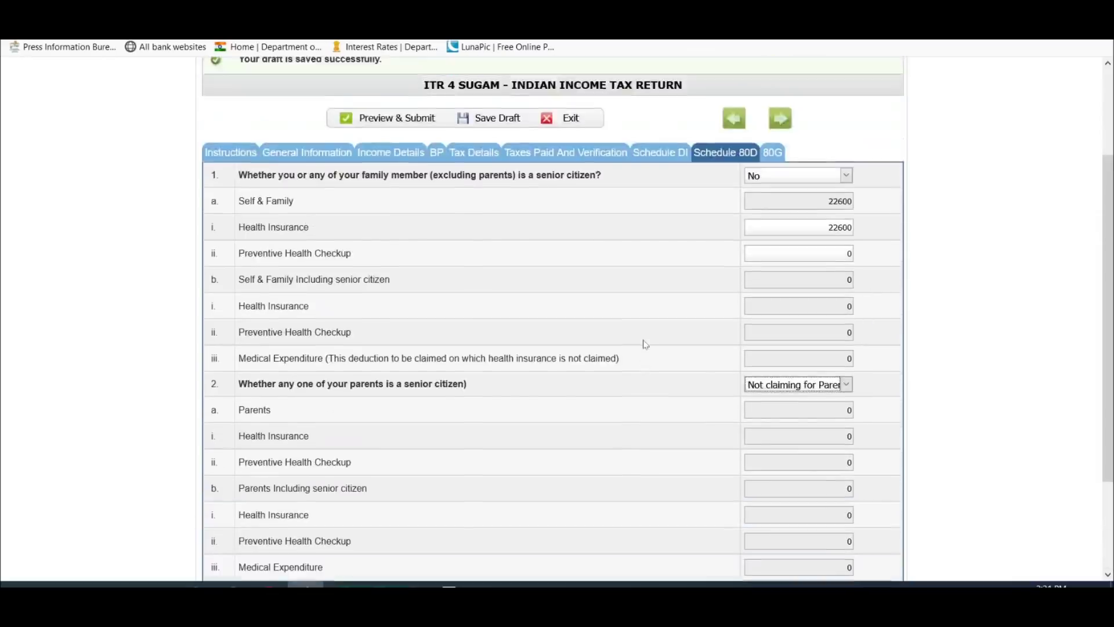
pyautogui.click(507, 246)
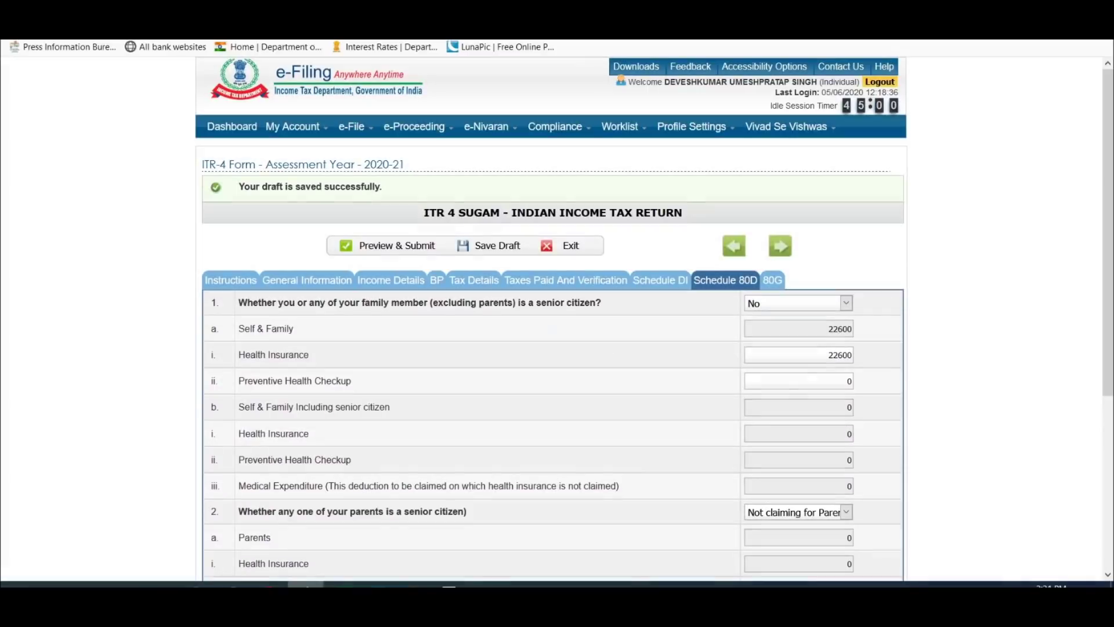
pyautogui.scroll(-3, 741, 229)
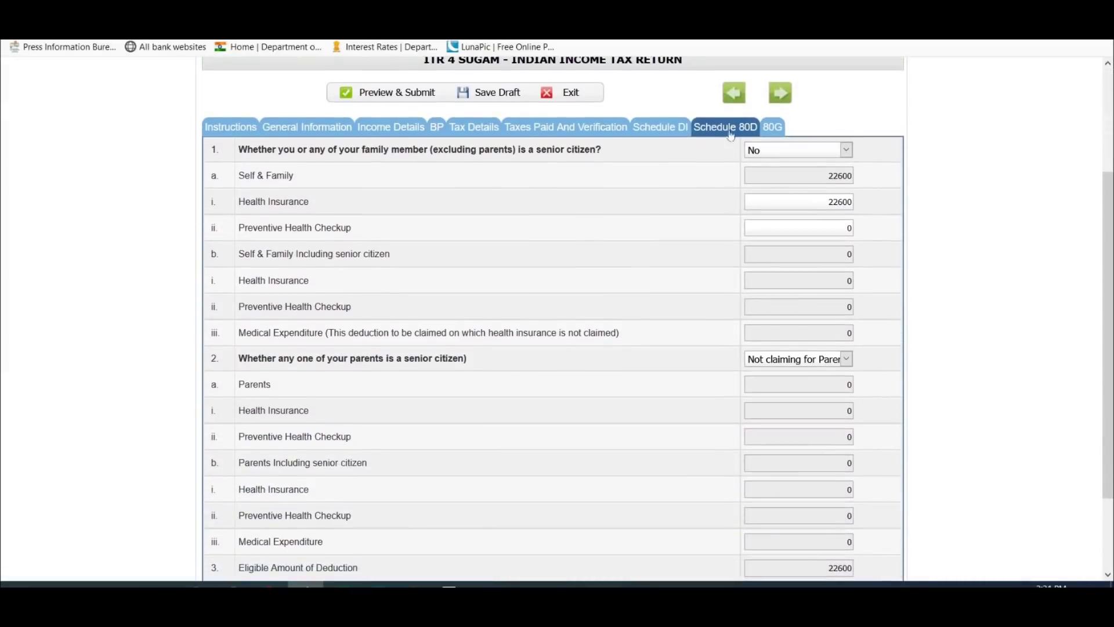
# Step: Back in Part C, check the 80E education loan interest of 56800 in the spreadsheet
pyautogui.click(391, 126)
pyautogui.scroll(-15, 563, 337)
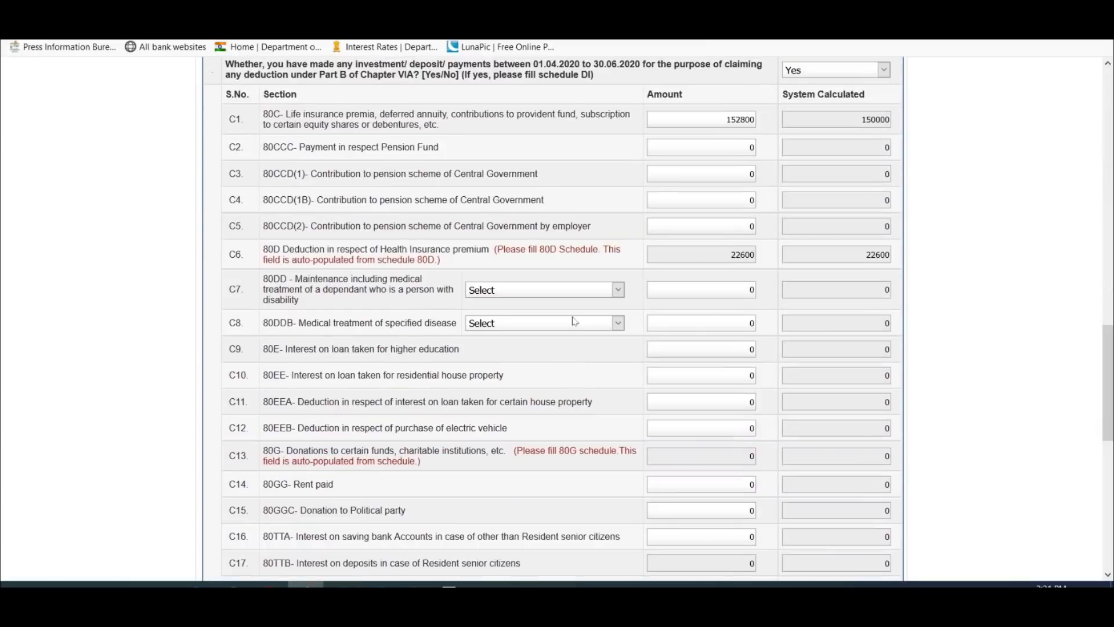
pyautogui.scroll(1, 575, 321)
pyautogui.scroll(-3, 574, 320)
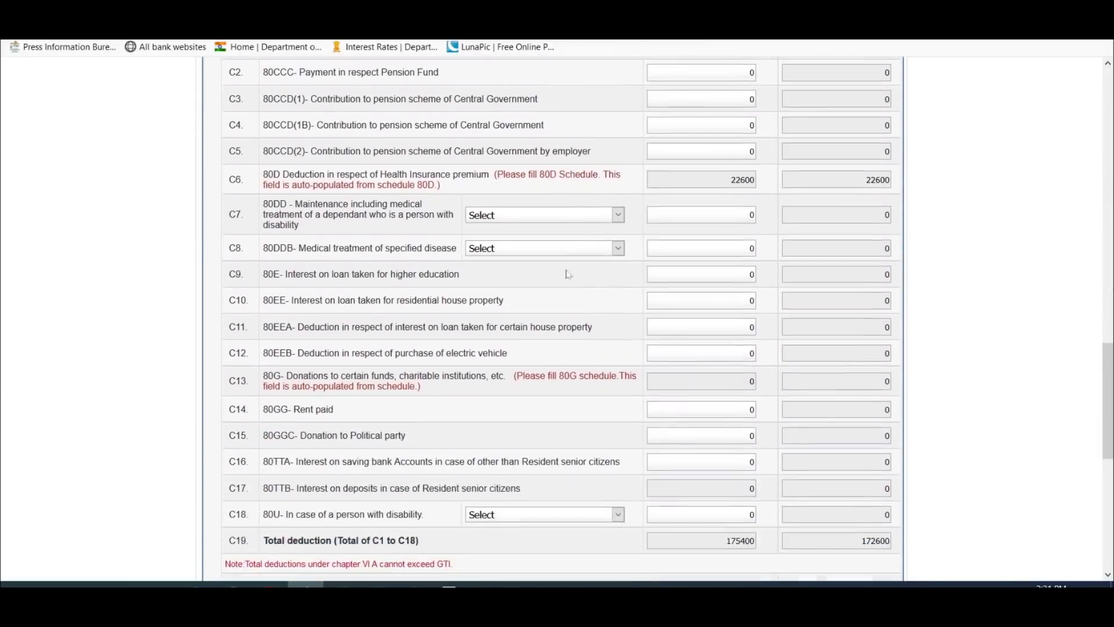
pyautogui.scroll(2, 561, 319)
pyautogui.scroll(-2, 561, 319)
pyautogui.scroll(-2, 557, 319)
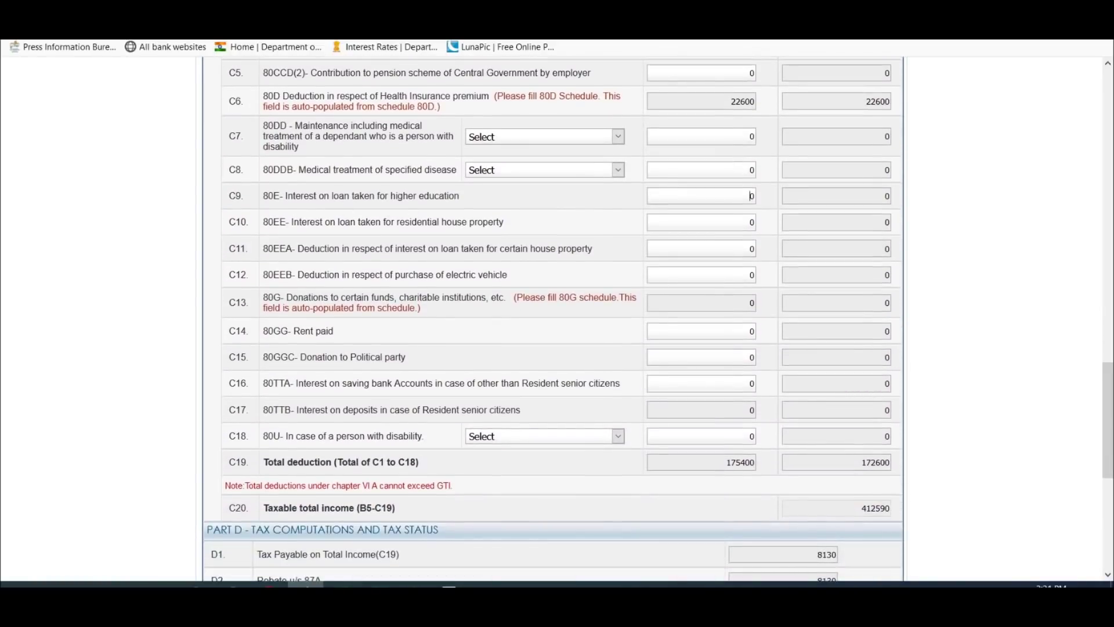
pyautogui.hotkey('alt', 'Tab')
pyautogui.click(571, 378)
pyautogui.hotkey('alt', 'Tab')
pyautogui.hotkey('alt', 'Tab')
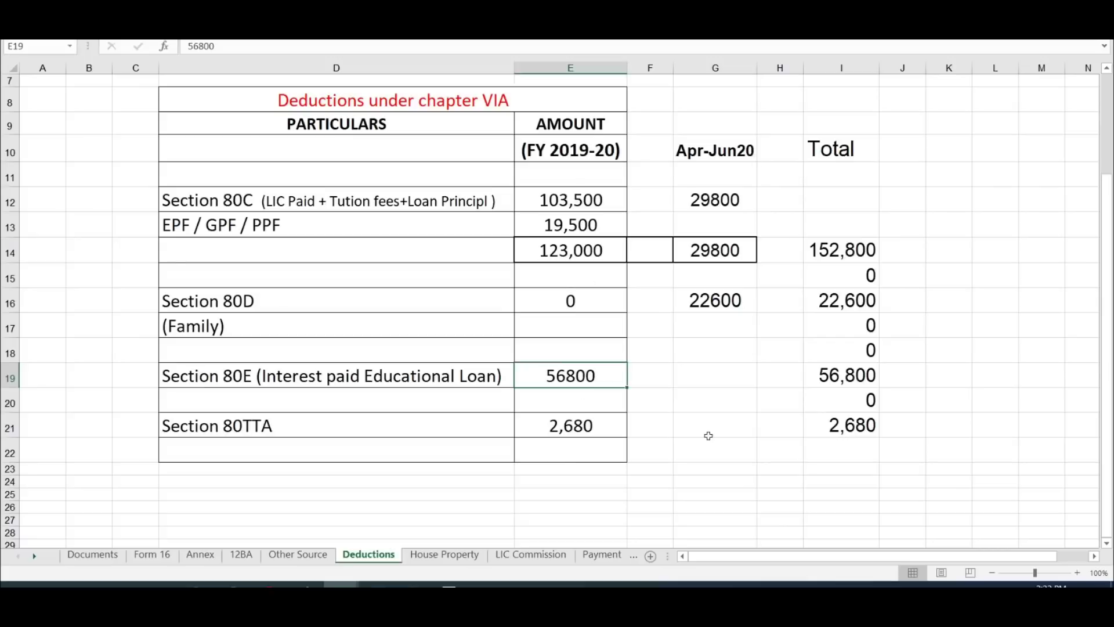
# Step: Enter the 810 savings interest deduction under 80TTA in C16
pyautogui.hotkey('alt', 'Tab')
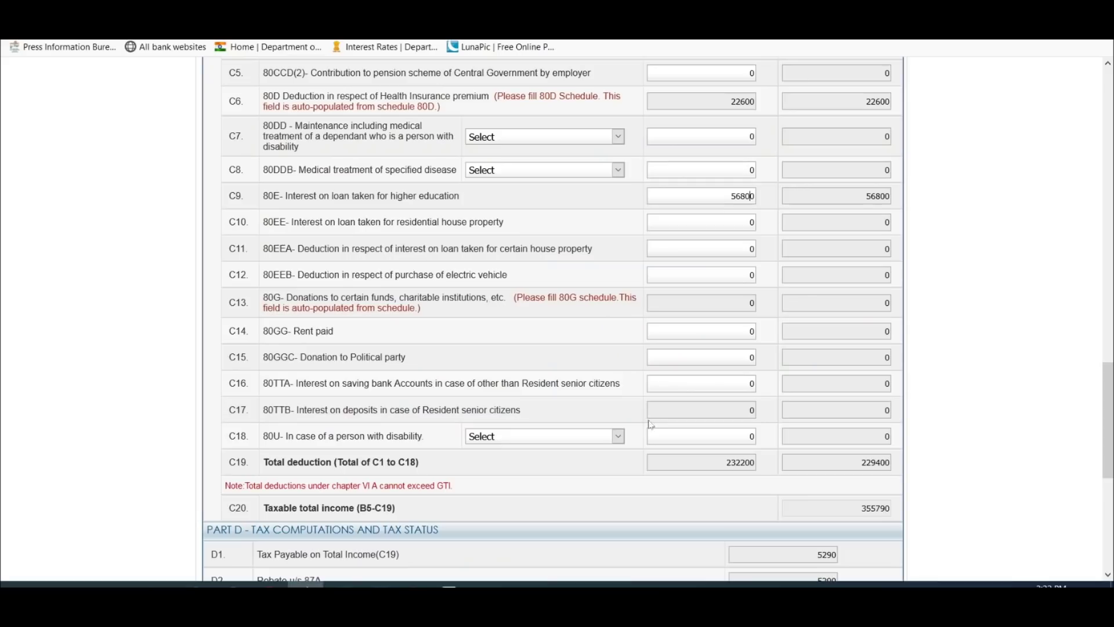
pyautogui.scroll(-3, 549, 246)
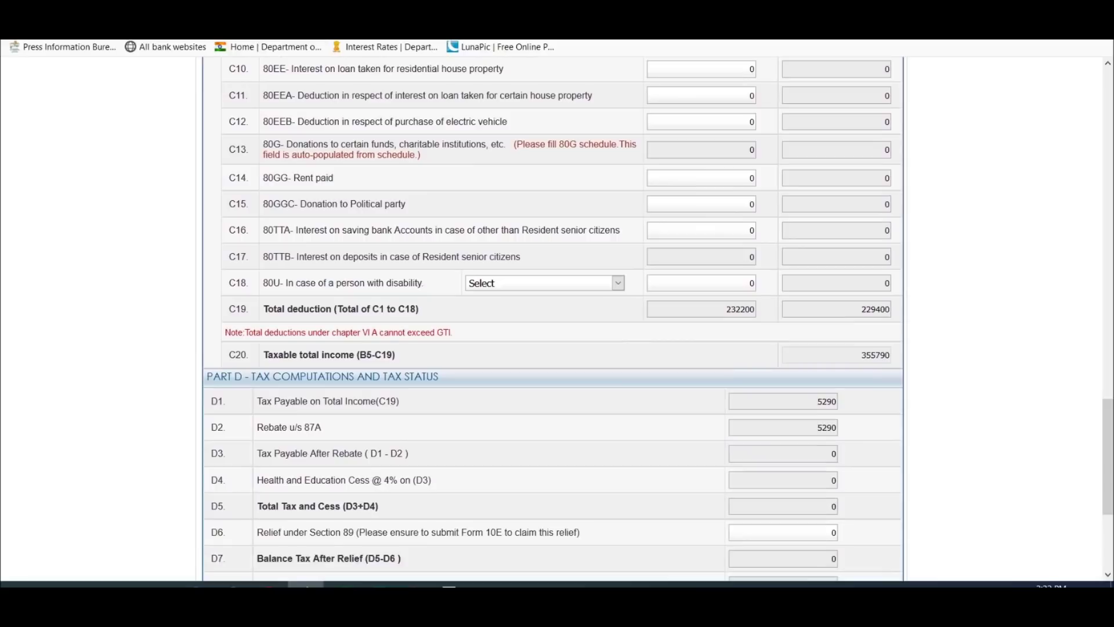
pyautogui.hotkey('alt', 'Tab')
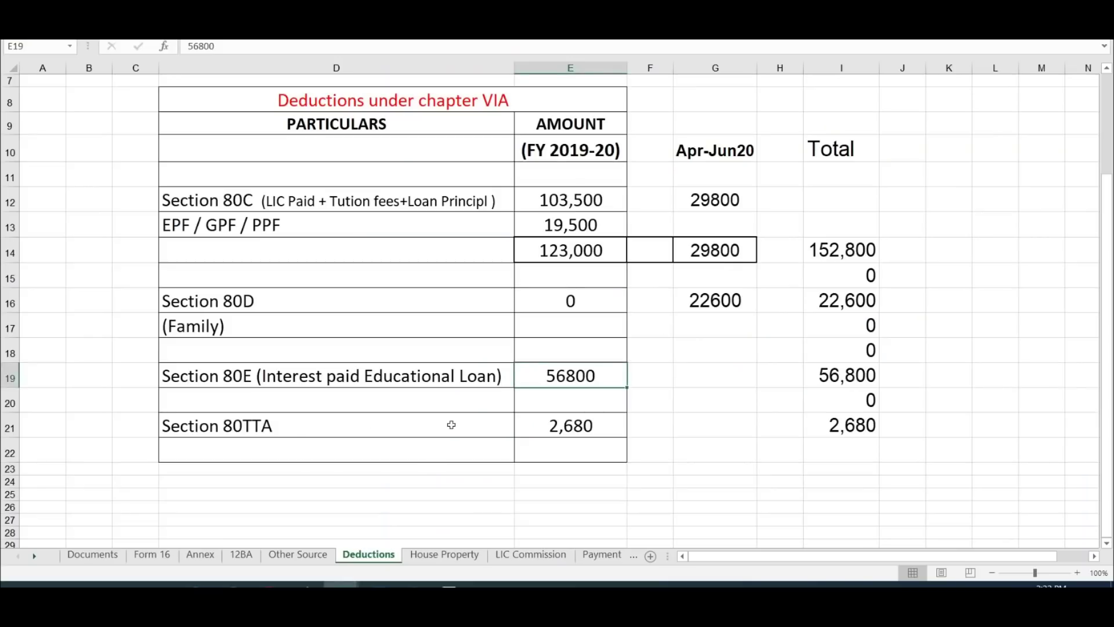
pyautogui.click(587, 426)
pyautogui.hotkey('alt', 'Tab')
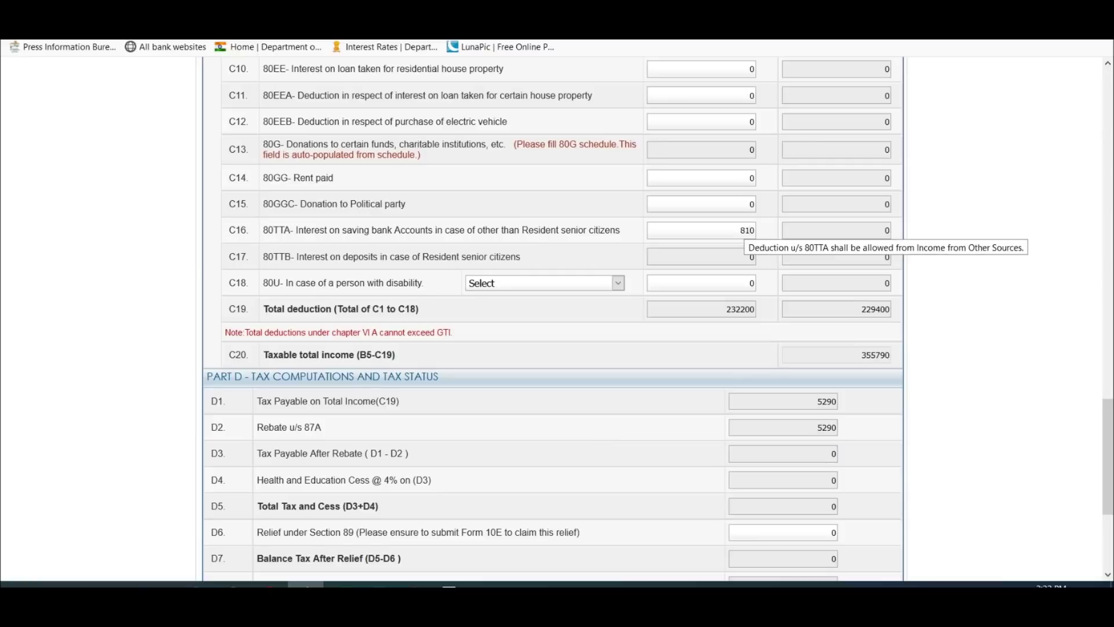
pyautogui.click(774, 288)
# Step: Scroll through Part C to review the recalculated totals and 354980 taxable income
pyautogui.scroll(3, 774, 289)
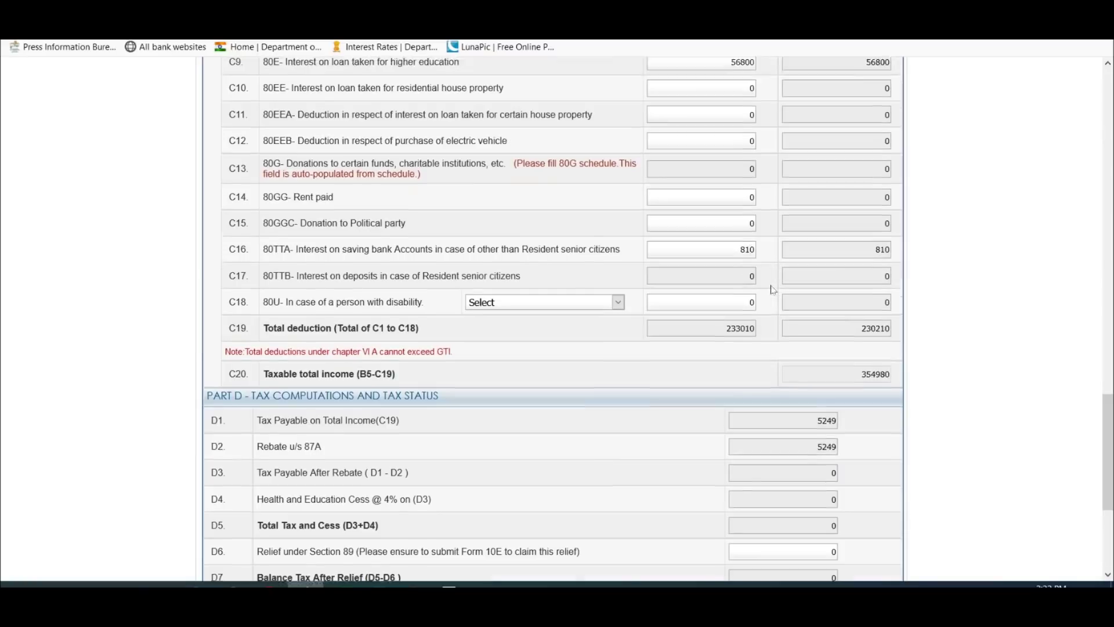
pyautogui.scroll(-3, 773, 289)
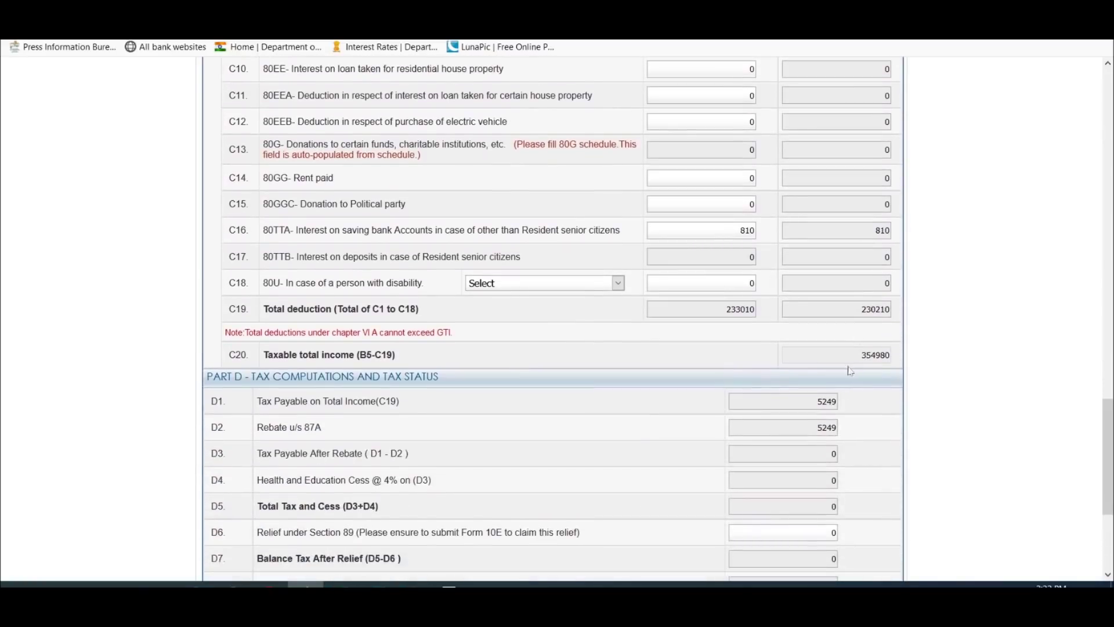
pyautogui.scroll(3, 557, 319)
pyautogui.scroll(-4, 557, 319)
pyautogui.scroll(5, 557, 319)
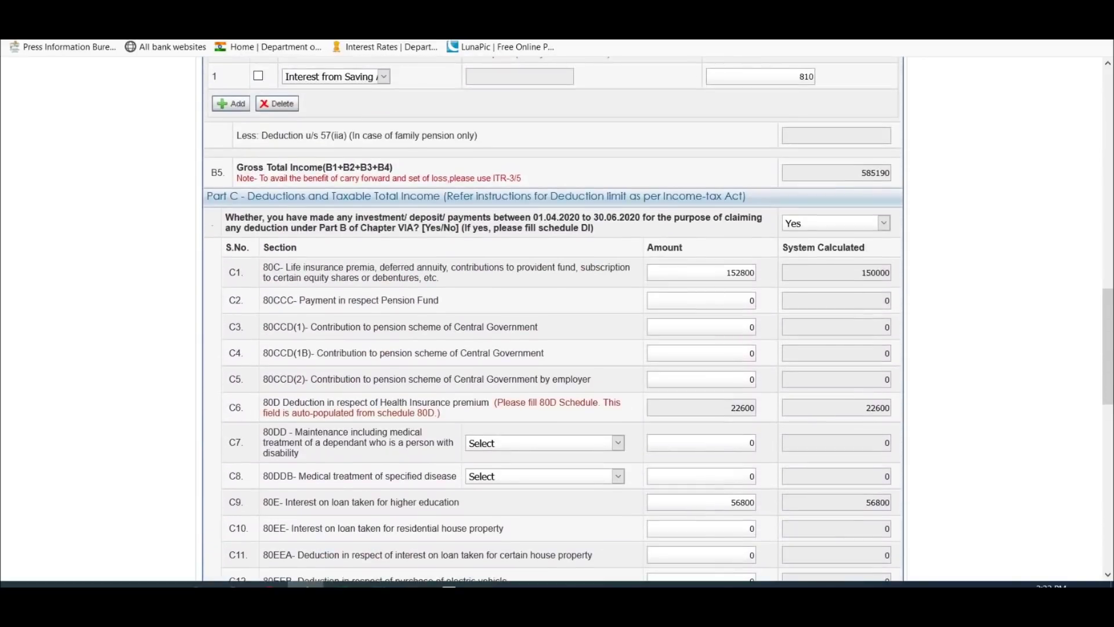
pyautogui.scroll(-1, 557, 319)
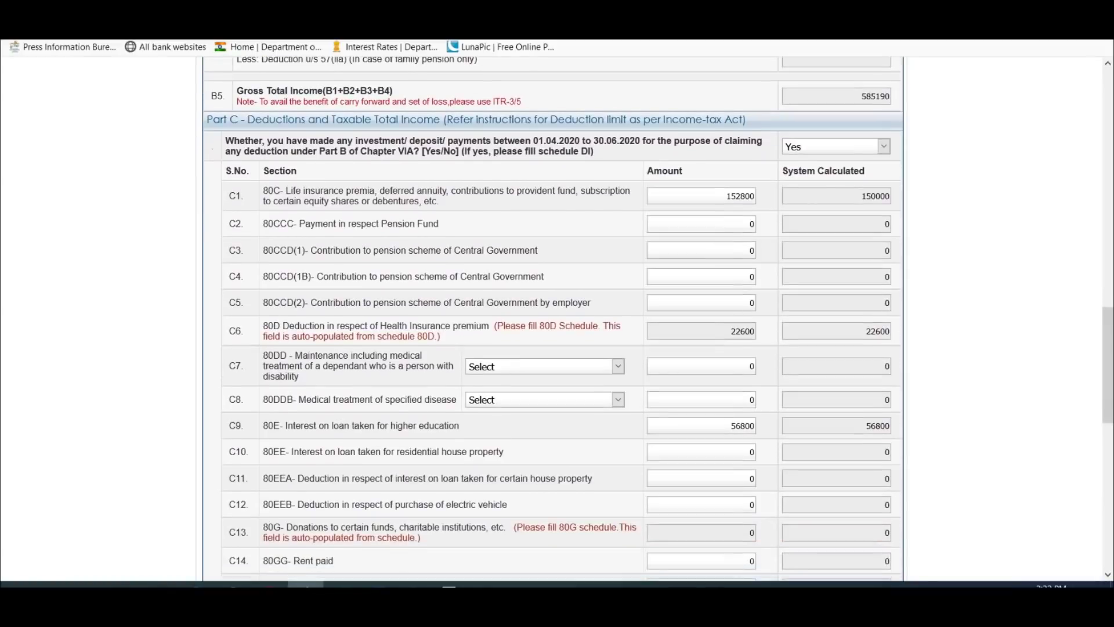
pyautogui.scroll(1, 557, 319)
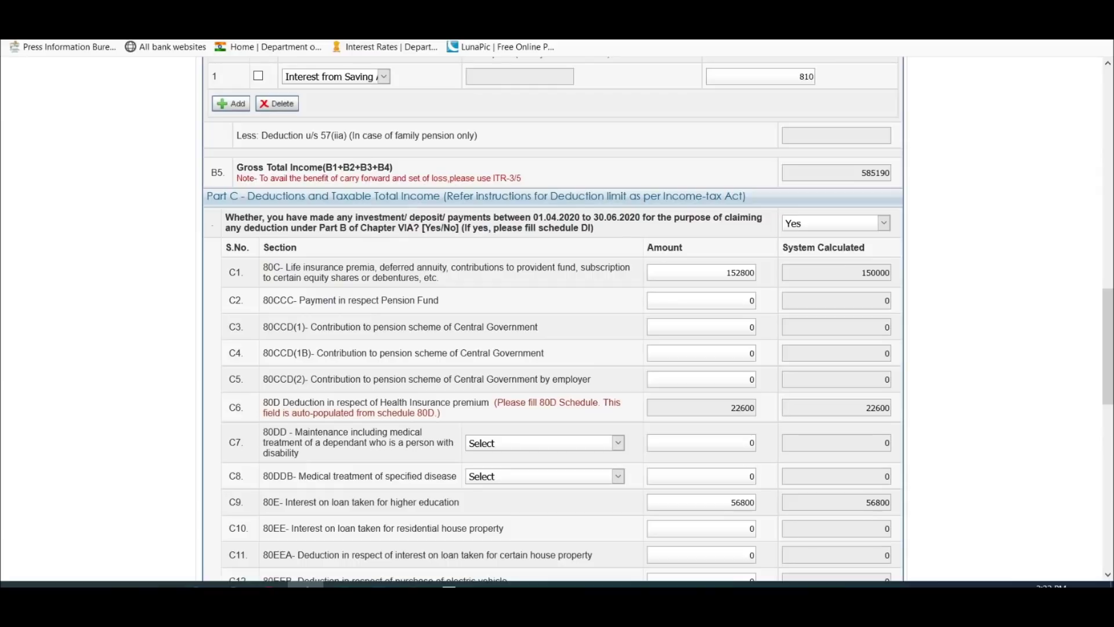
pyautogui.scroll(-5, 764, 295)
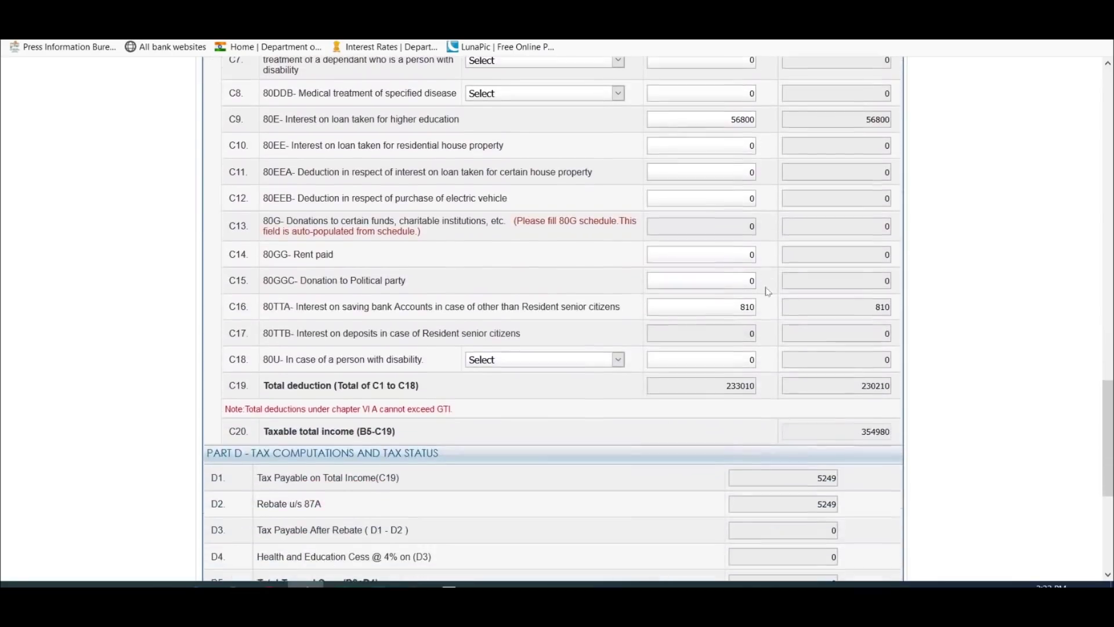
pyautogui.scroll(15, 768, 292)
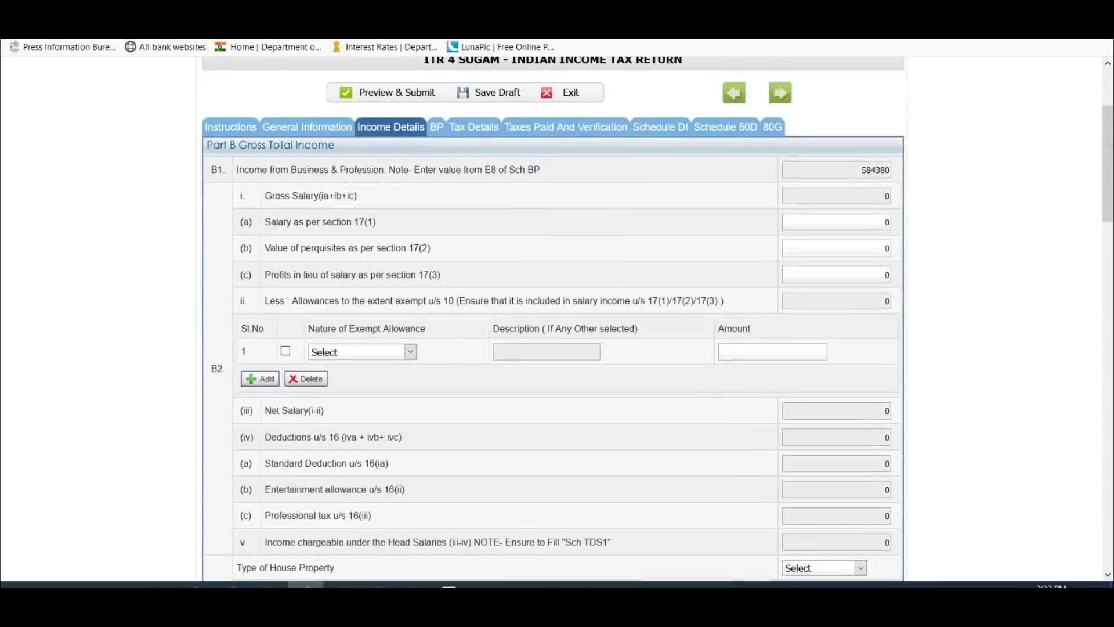
# Step: Open Schedule DI and review the eligible amounts 150000 (80C) and 56800 (80E)
pyautogui.click(660, 281)
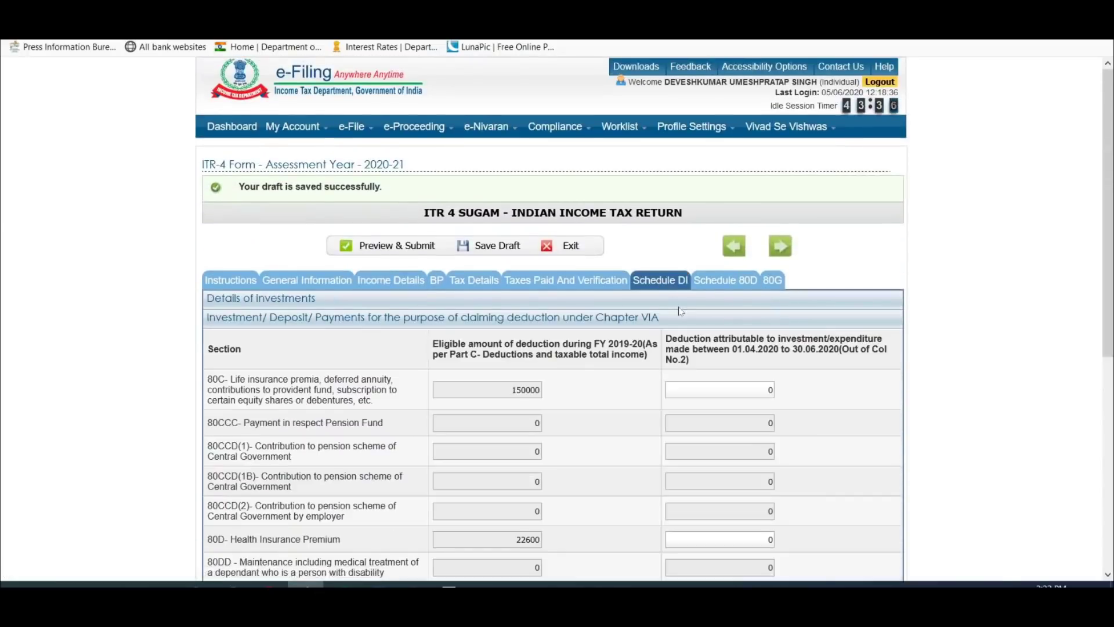
pyautogui.scroll(-2, 681, 311)
pyautogui.scroll(-1, 680, 310)
pyautogui.moveTo(511, 160); pyautogui.dragTo(541, 160)
pyautogui.moveTo(515, 309); pyautogui.dragTo(541, 309)
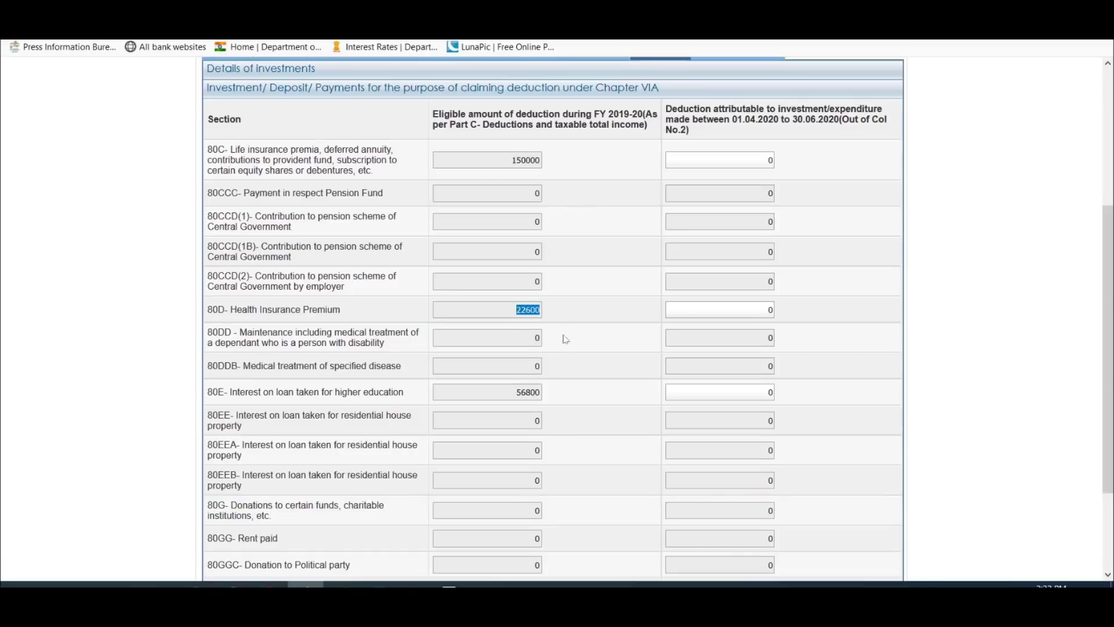
pyautogui.moveTo(516, 392); pyautogui.dragTo(541, 392)
pyautogui.scroll(1, 540, 392)
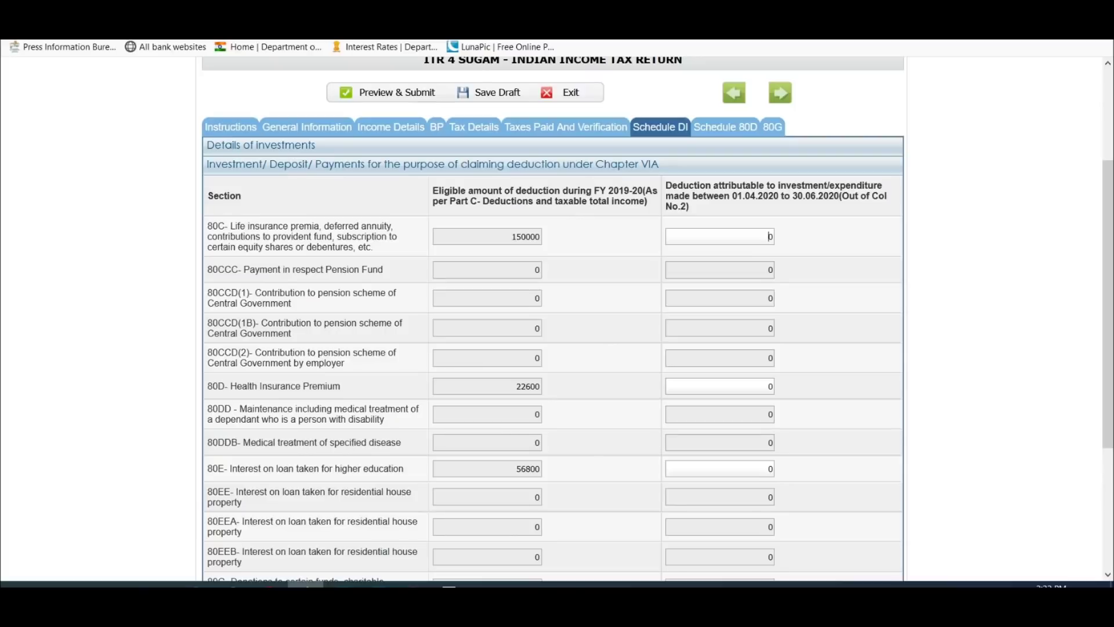
# Step: Enter the Apr-Jun20 80C figure 29800 in the column-3 field
pyautogui.hotkey('alt', 'Tab')
pyautogui.click(711, 207)
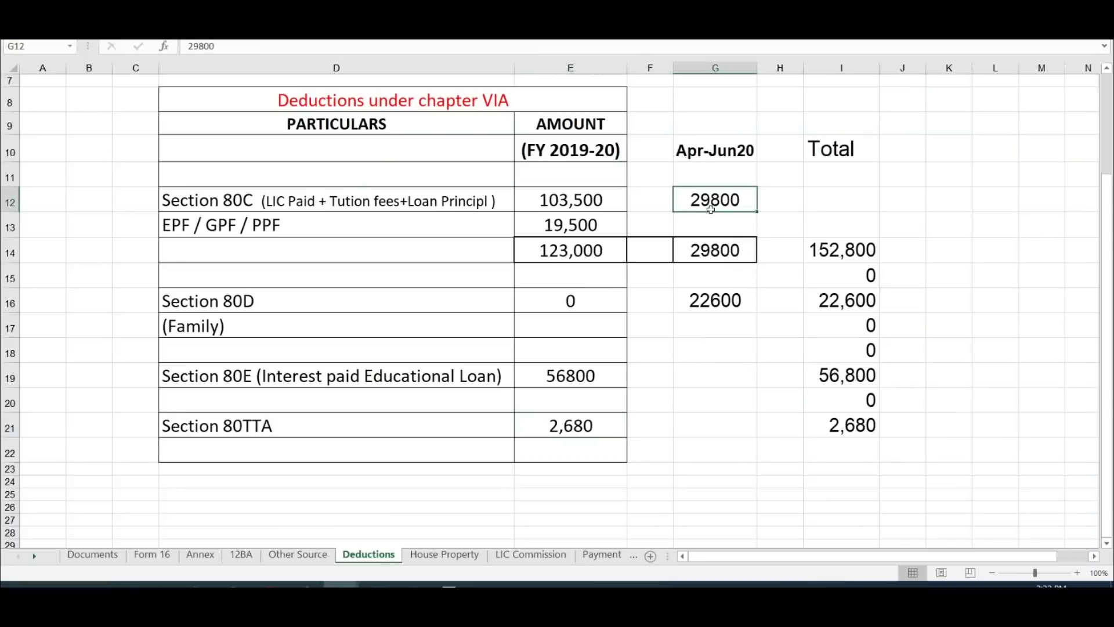
pyautogui.hotkey('alt', 'Tab')
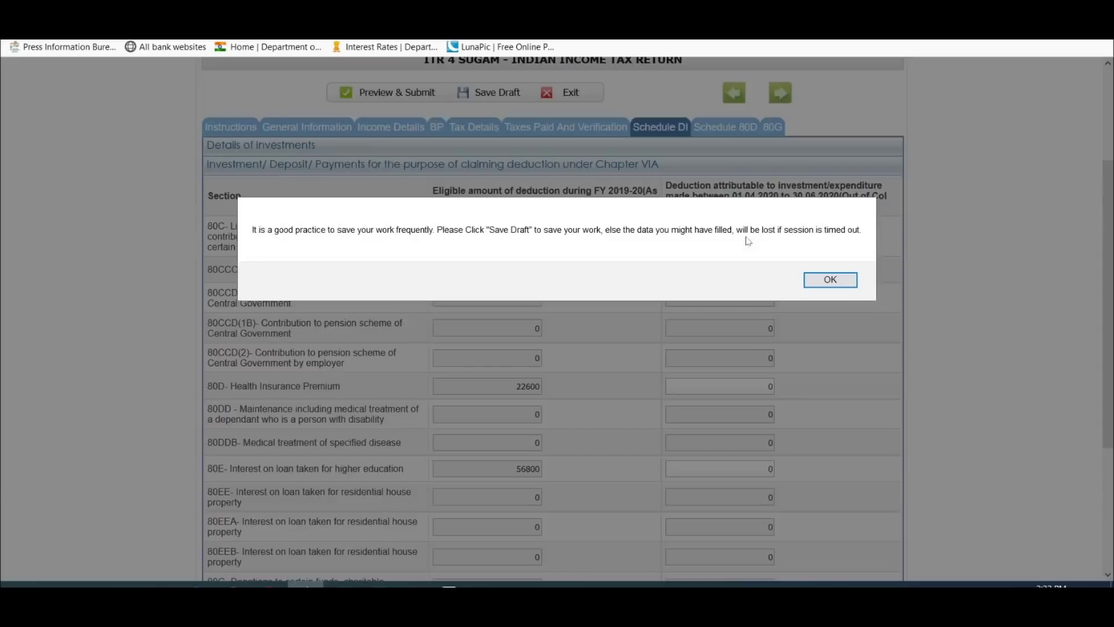
pyautogui.click(820, 281)
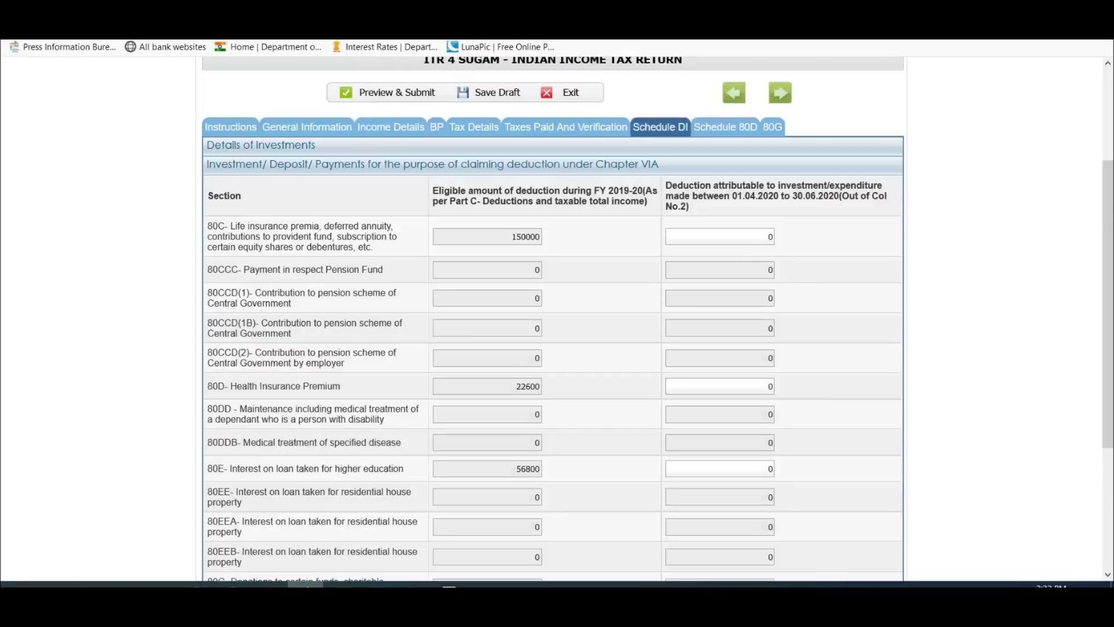
pyautogui.write('29800')
pyautogui.press('Delete')
# Step: Enter 22600 for 80D and save the draft
pyautogui.hotkey('alt', 'Tab')
pyautogui.hotkey('alt', 'Tab')
pyautogui.write('60')
pyautogui.hotkey('alt', 'Tab')
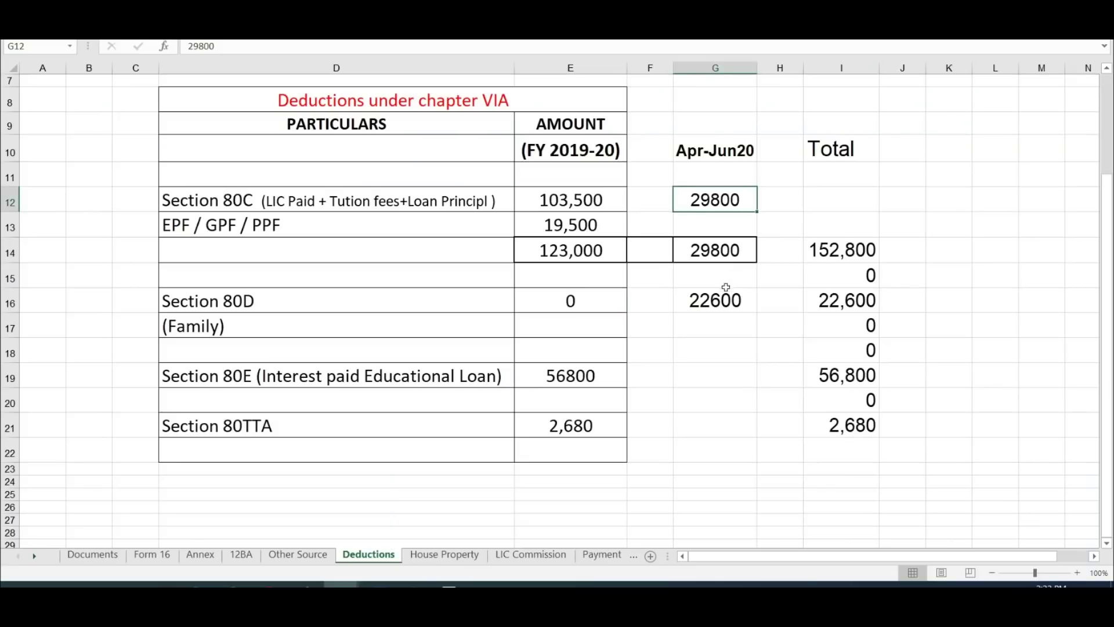
pyautogui.click(733, 305)
pyautogui.click(729, 355)
pyautogui.hotkey('alt', 'Tab')
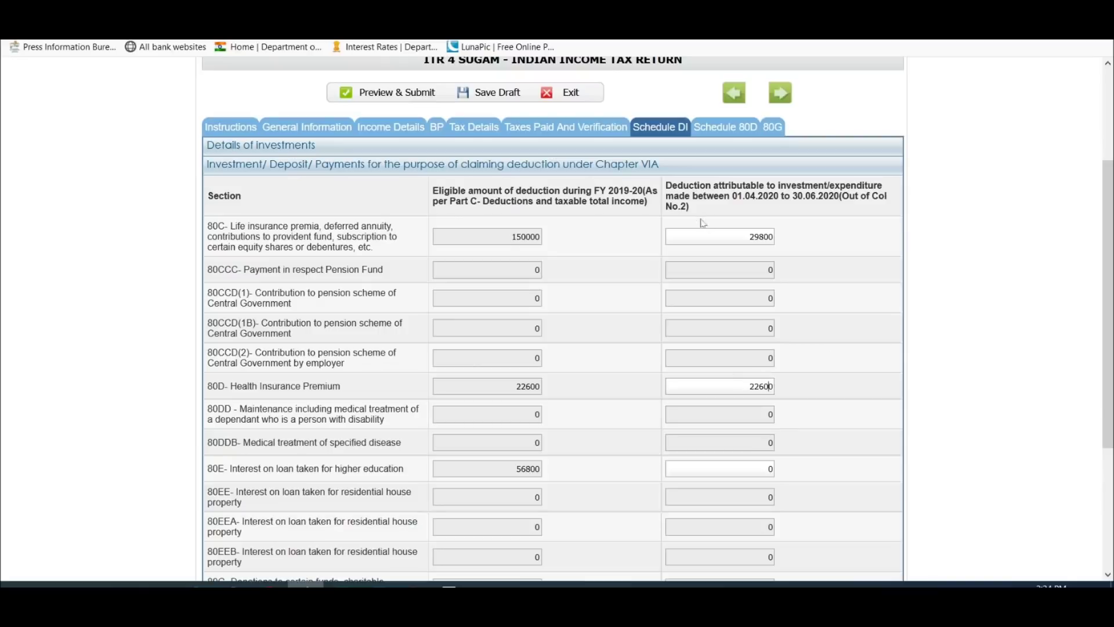
pyautogui.scroll(-4, 823, 343)
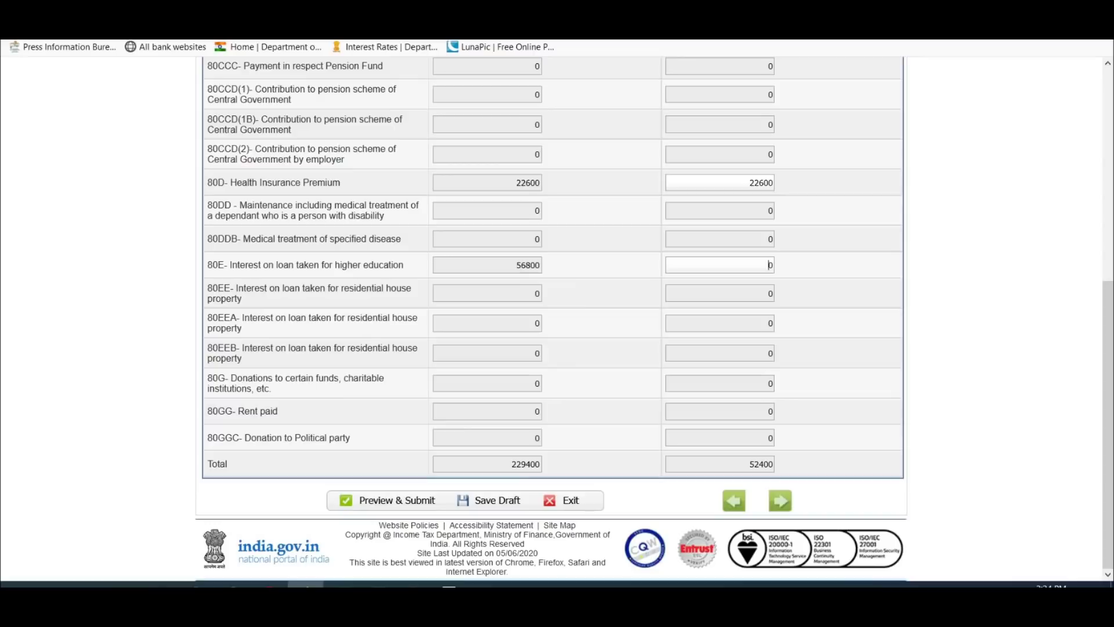
pyautogui.hotkey('alt', 'Tab')
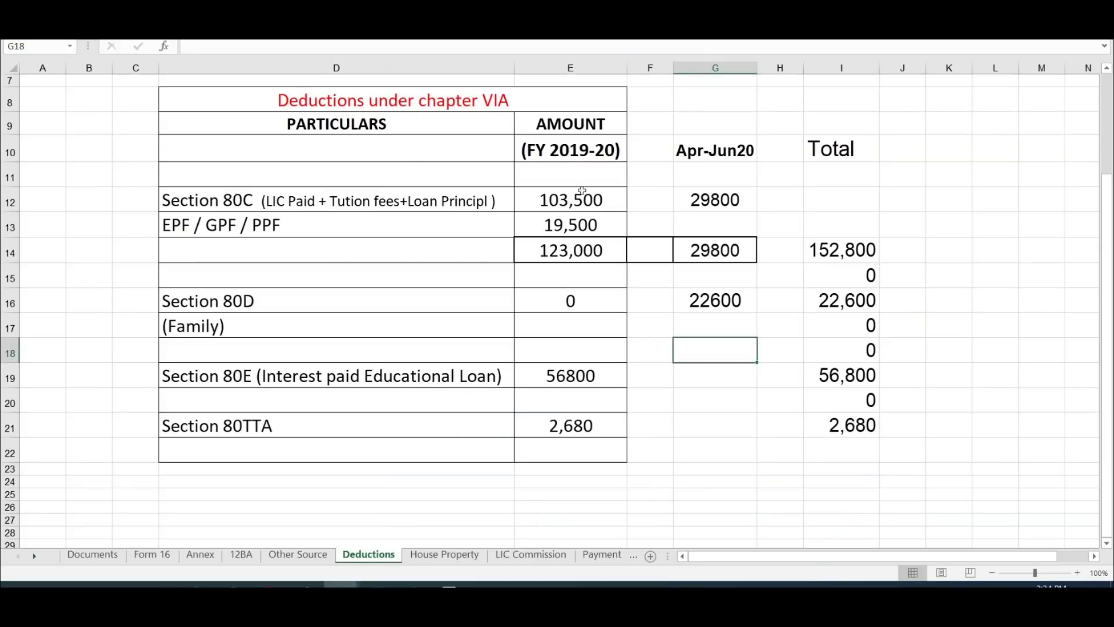
pyautogui.hotkey('alt', 'Tab')
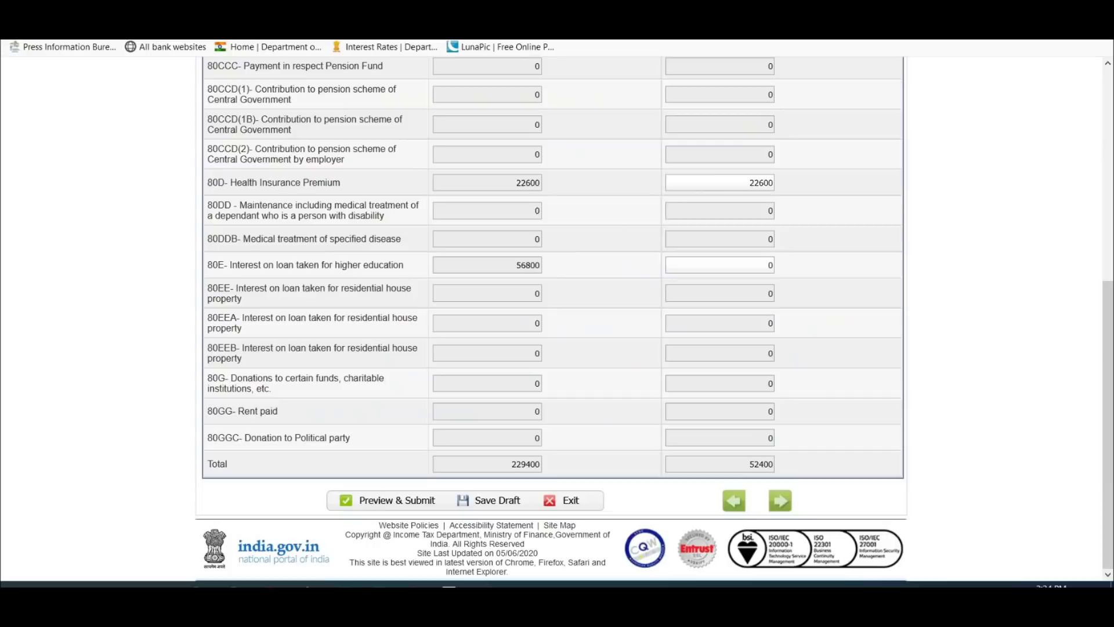
pyautogui.press('Return')
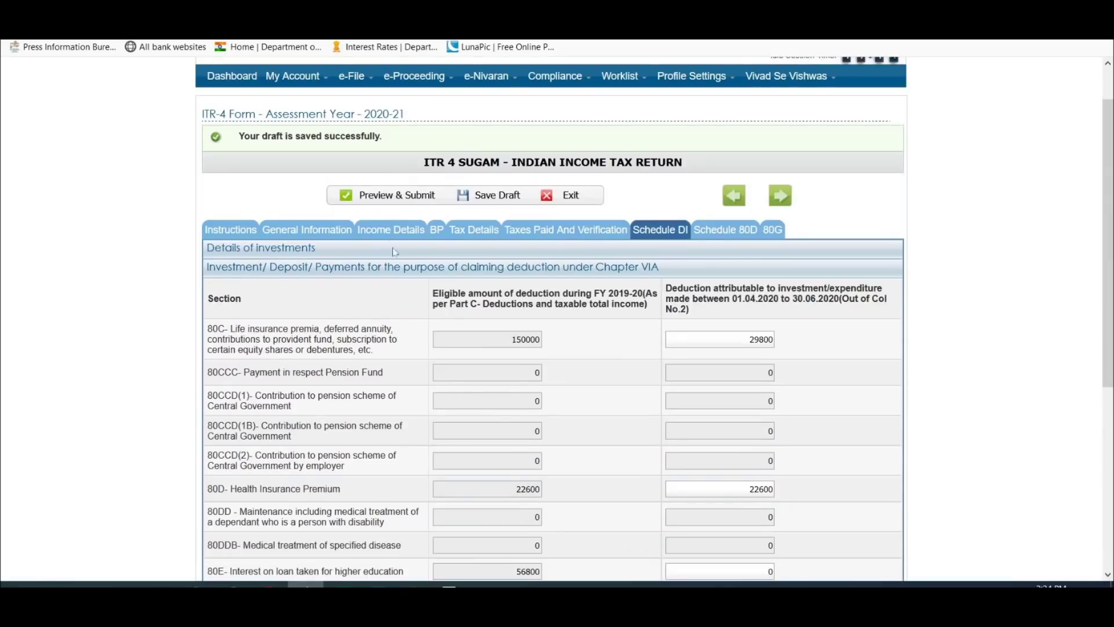
# Step: Replace the C1 80C amount 152800 with 92485 and clear the 56800 80E amount in C9
pyautogui.click(390, 229)
pyautogui.scroll(-2, 618, 353)
pyautogui.scroll(-15, 620, 348)
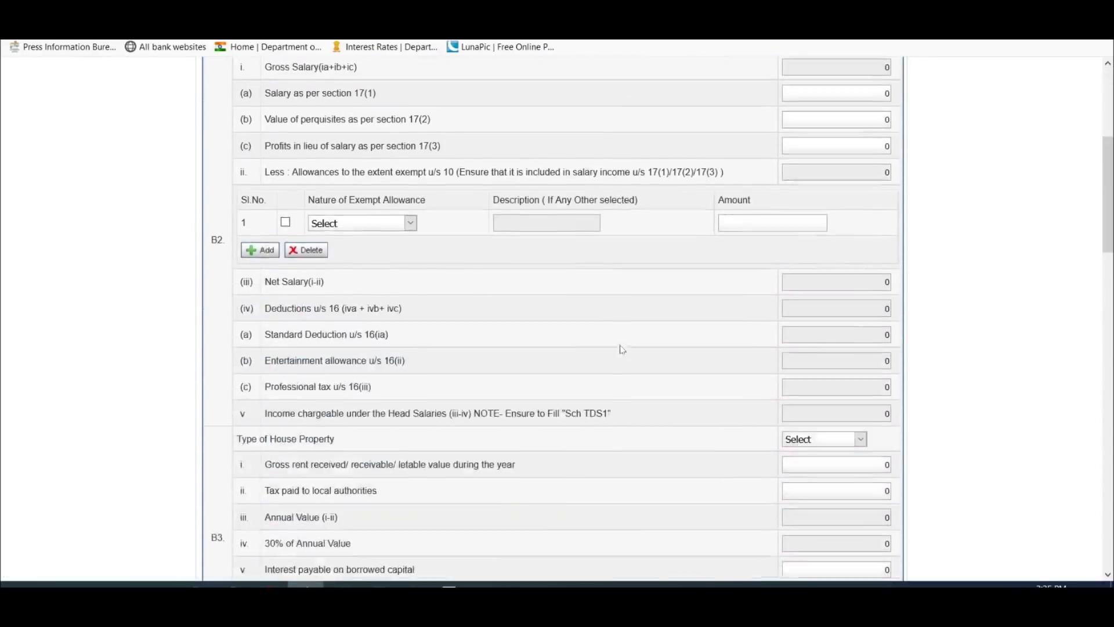
pyautogui.scroll(1, 621, 340)
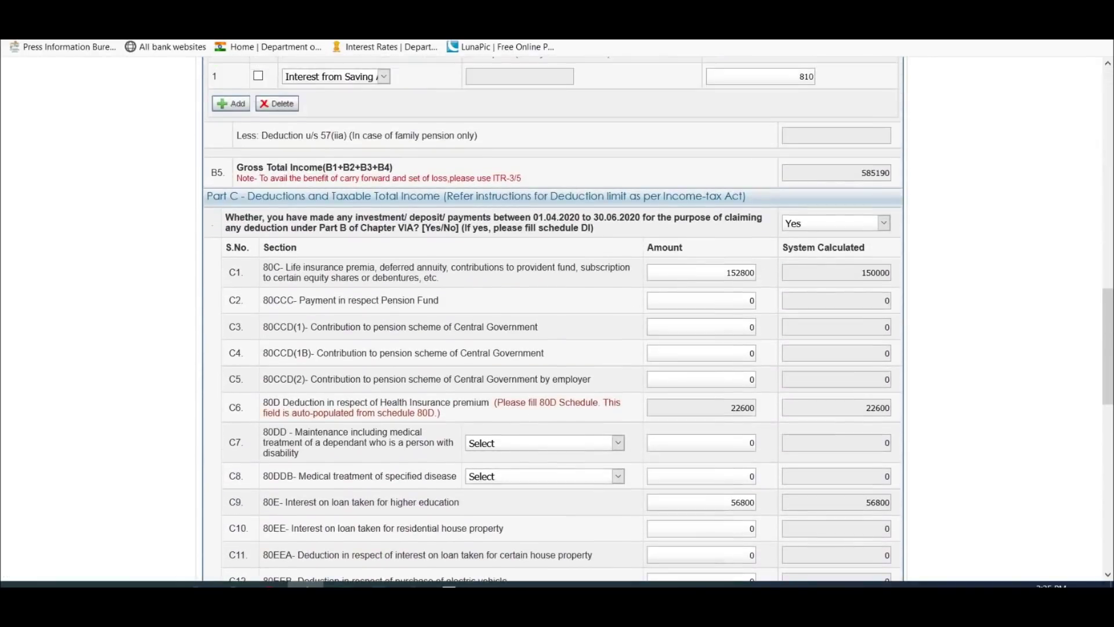
pyautogui.doubleClick(741, 272)
pyautogui.press('BackSpace')
pyautogui.write('92485')
pyautogui.click(702, 502)
pyautogui.scroll(-1, 702, 425)
pyautogui.press('BackSpace')
pyautogui.scroll(-3, 553, 319)
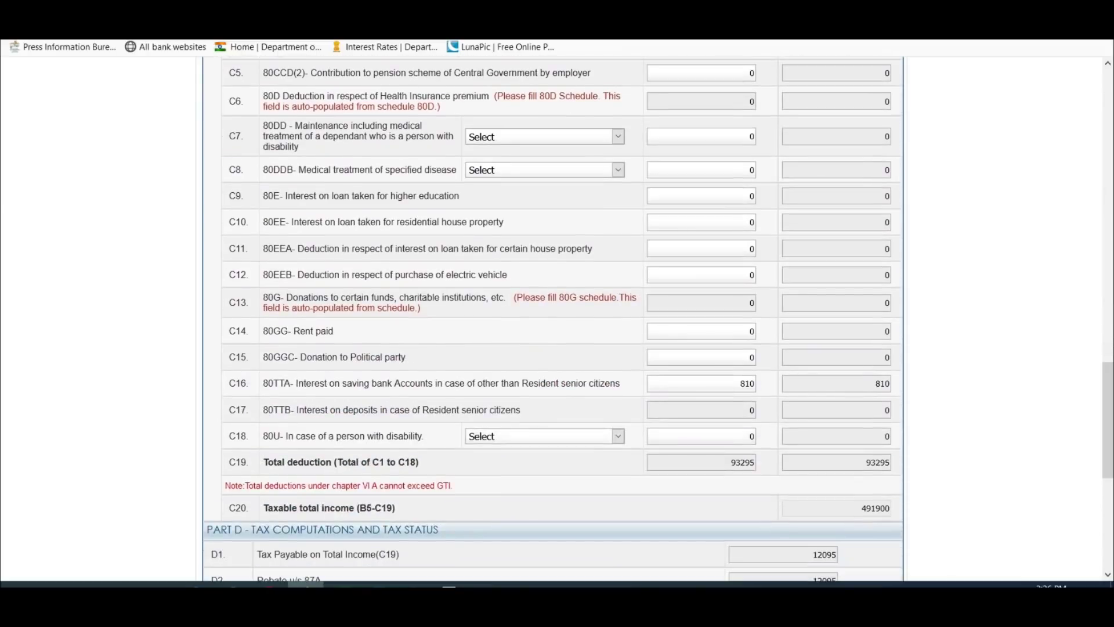
pyautogui.scroll(2, 553, 319)
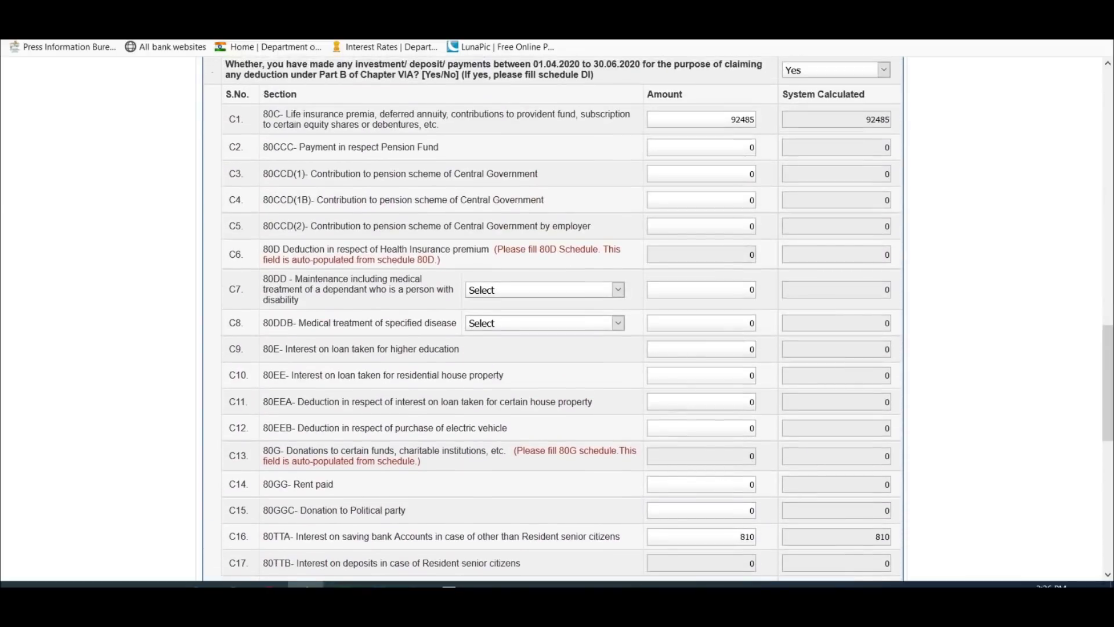
pyautogui.scroll(1, 788, 318)
# Step: Answer No to the Apr–Jun 2020 investment question and review Part D's 12095 tax rebated to zero
pyautogui.click(823, 147)
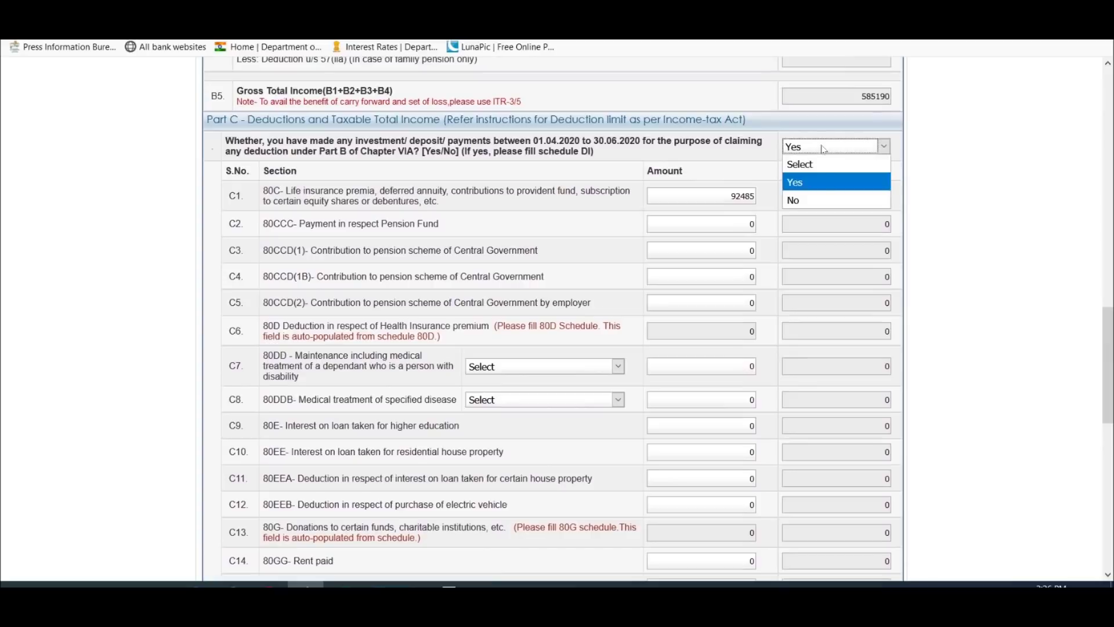
pyautogui.click(824, 199)
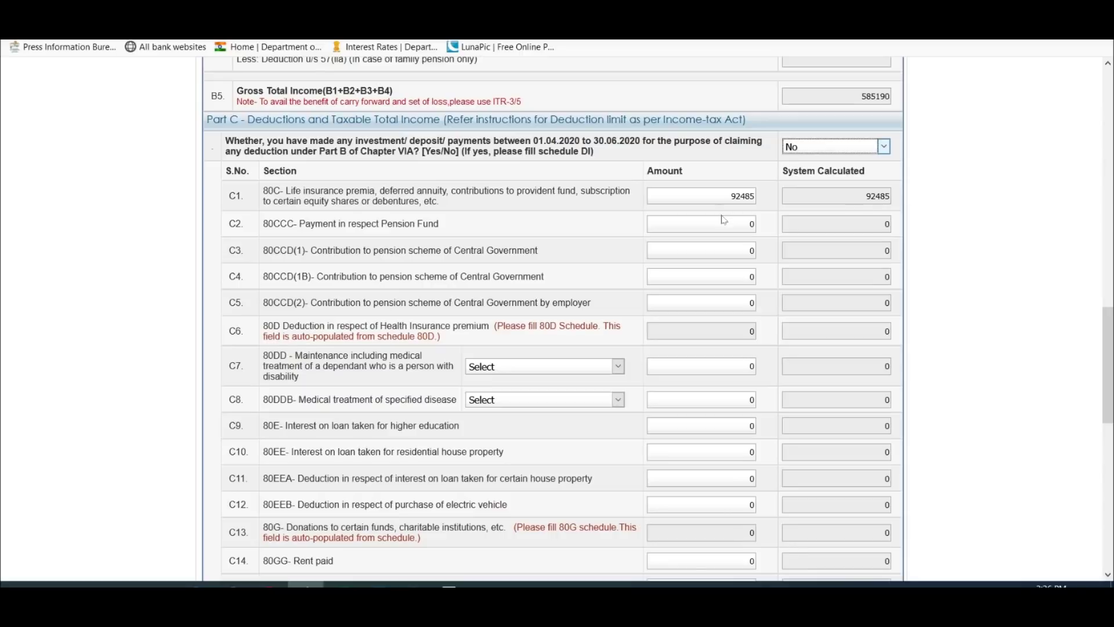
pyautogui.scroll(-5, 723, 220)
pyautogui.scroll(-3, 724, 220)
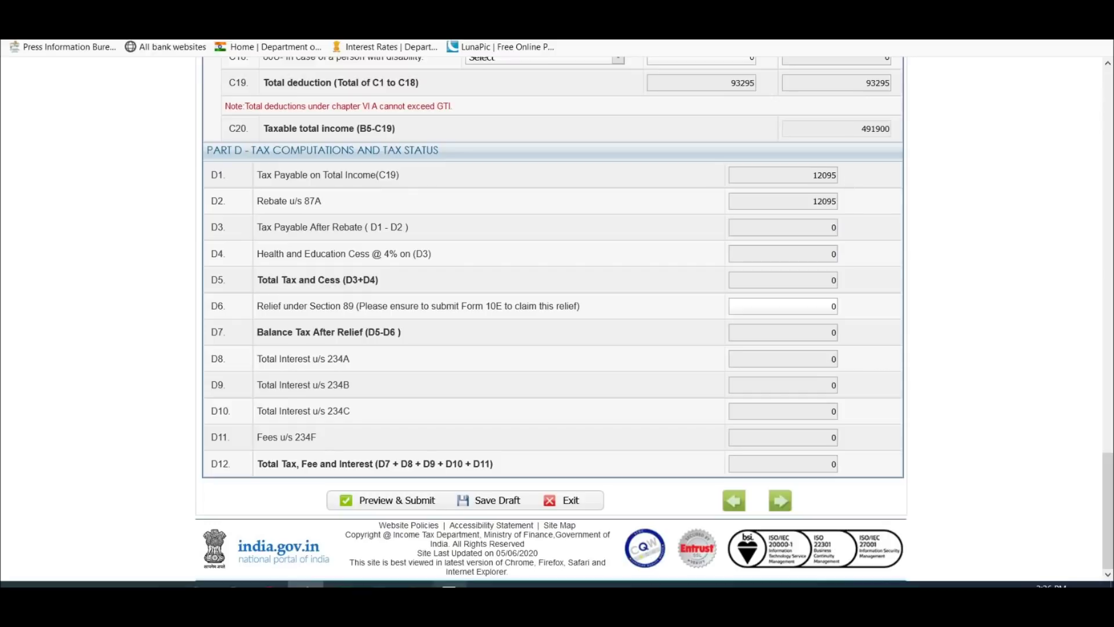
# Step: In the tax computation workbook, cross-check total tax 12,095, the 87A rebate and tax payable
pyautogui.click(341, 583)
pyautogui.scroll(10, 784, 280)
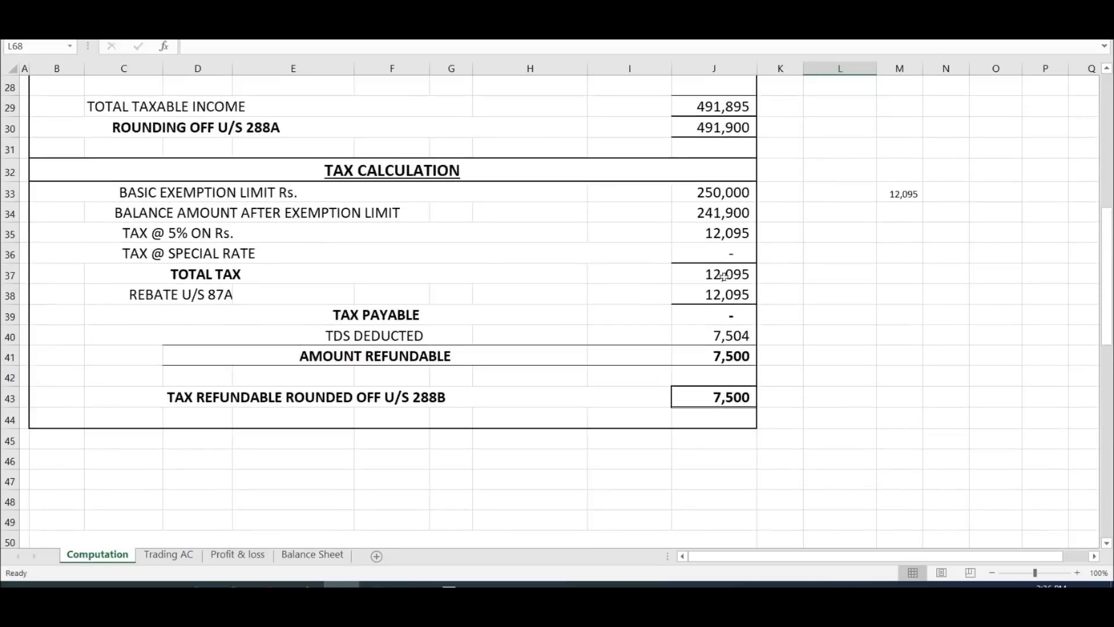
pyautogui.click(729, 274)
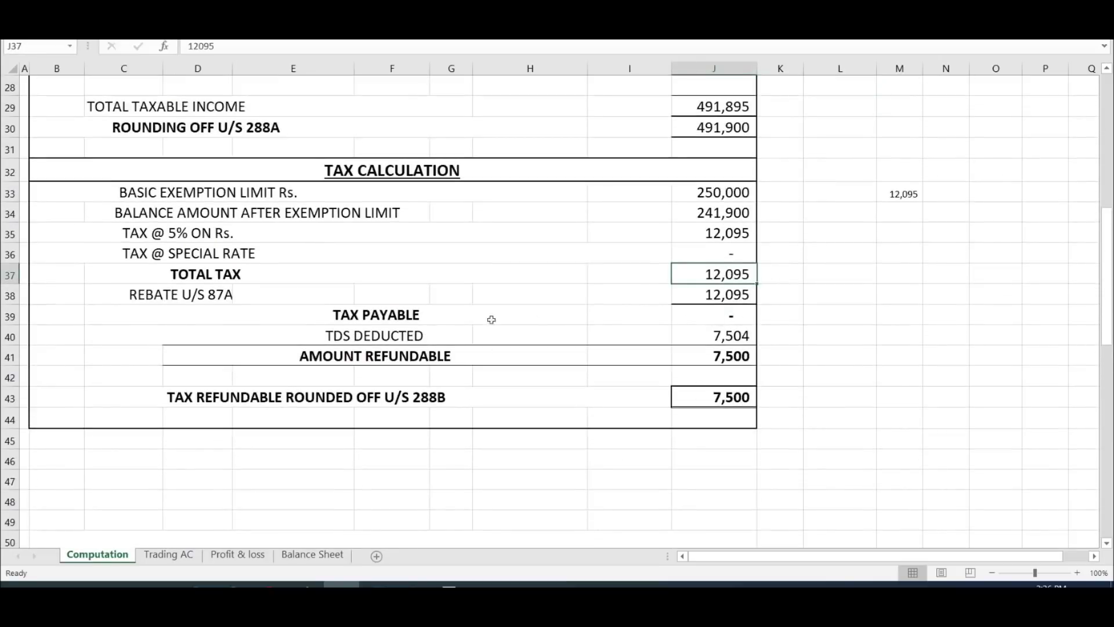
pyautogui.click(742, 296)
pyautogui.click(732, 319)
# Step: Back in the ITR-4 form, save the draft and open the Tax Details TDS schedules
pyautogui.hotkey('alt', 'Tab')
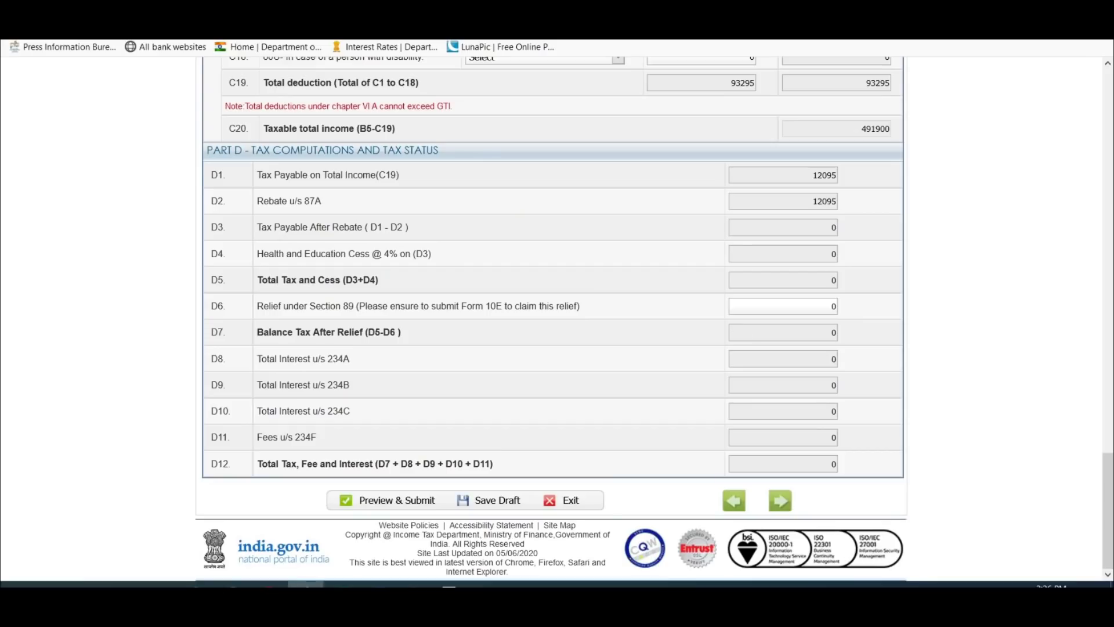
pyautogui.click(485, 500)
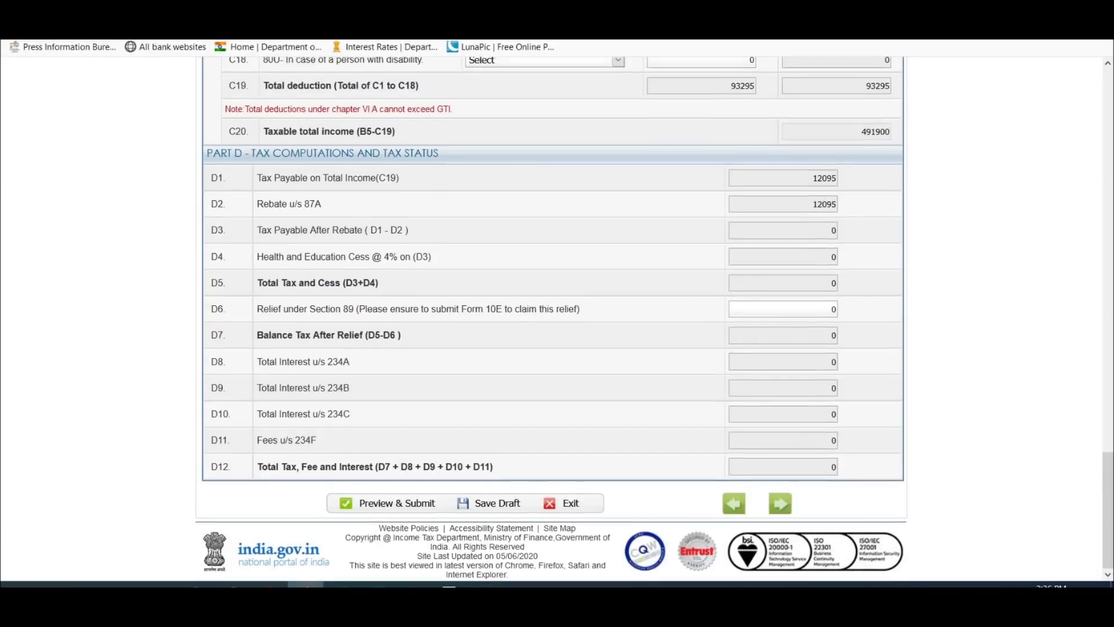
pyautogui.scroll(1, 551, 319)
pyautogui.scroll(20, 823, 383)
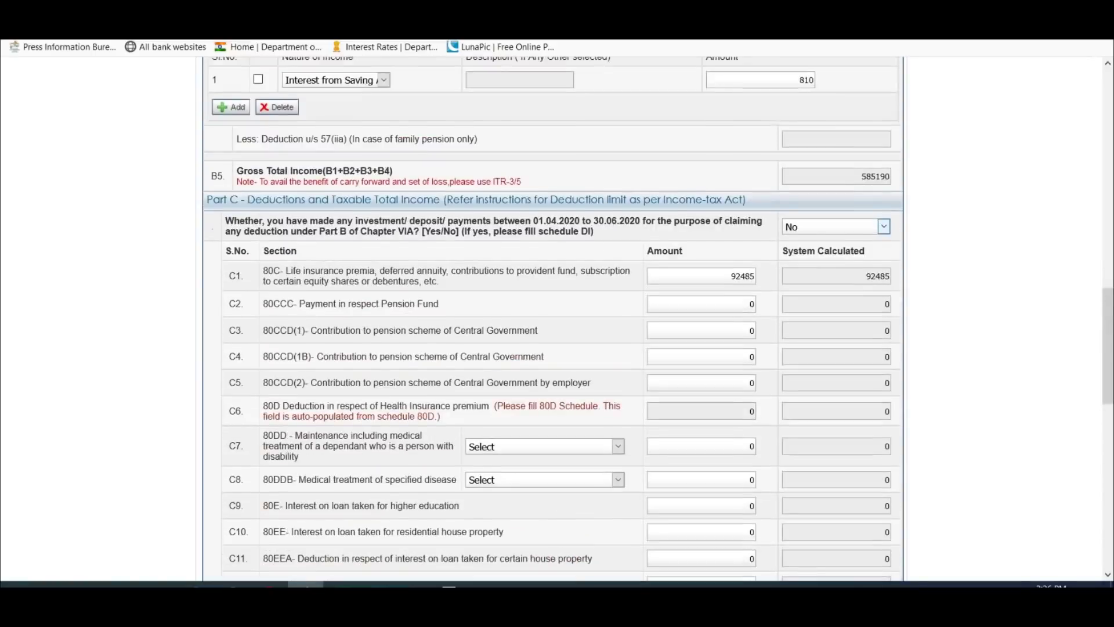
pyautogui.scroll(3, 823, 383)
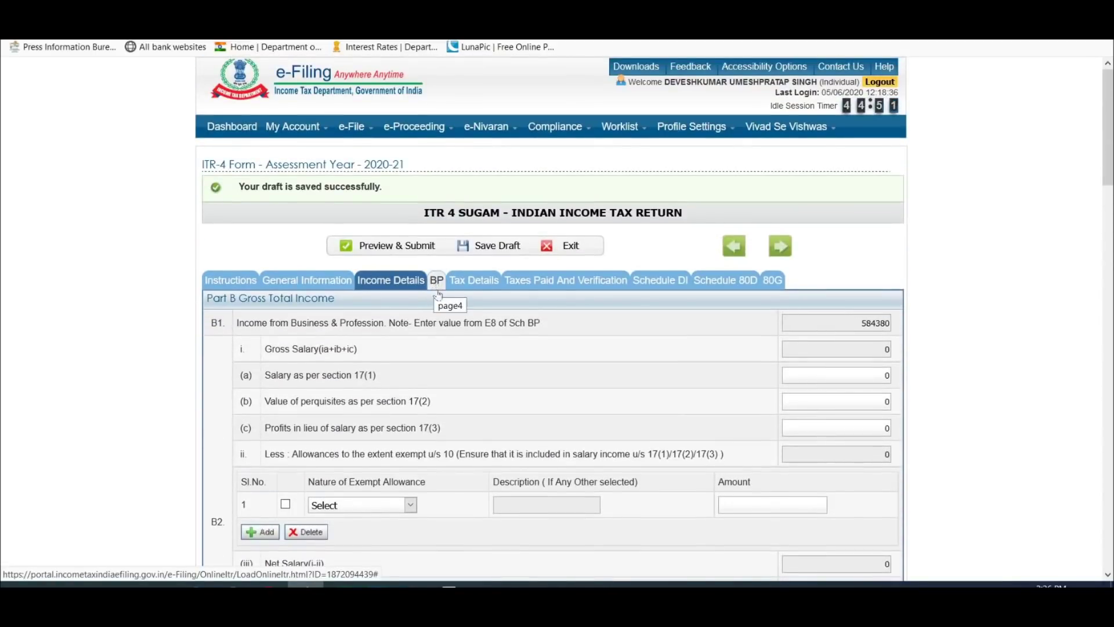
pyautogui.click(477, 280)
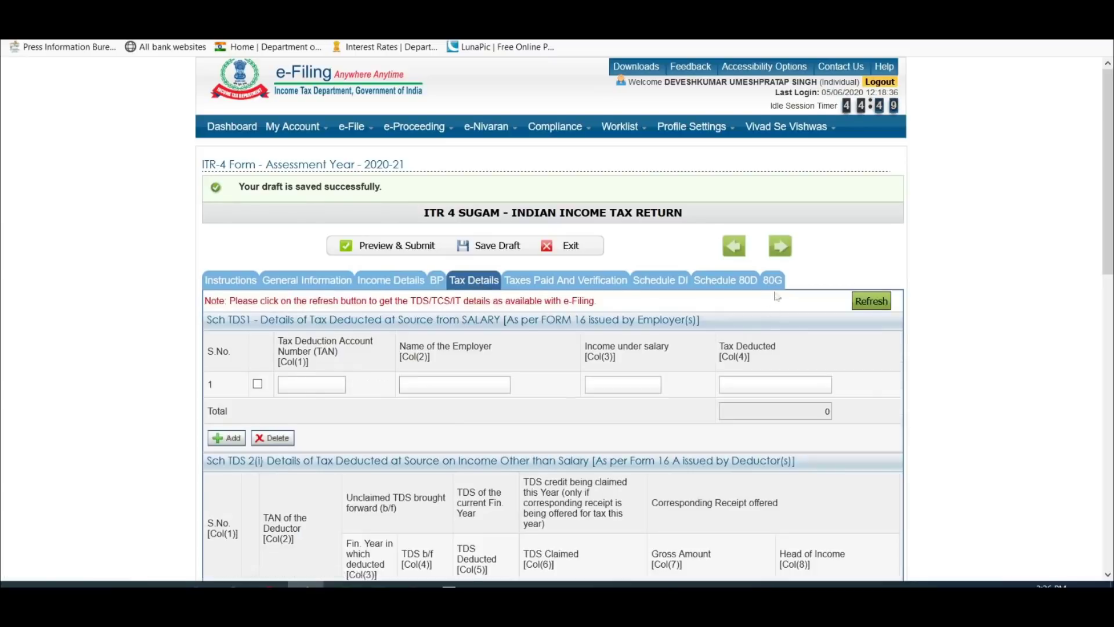
pyautogui.scroll(-3, 778, 289)
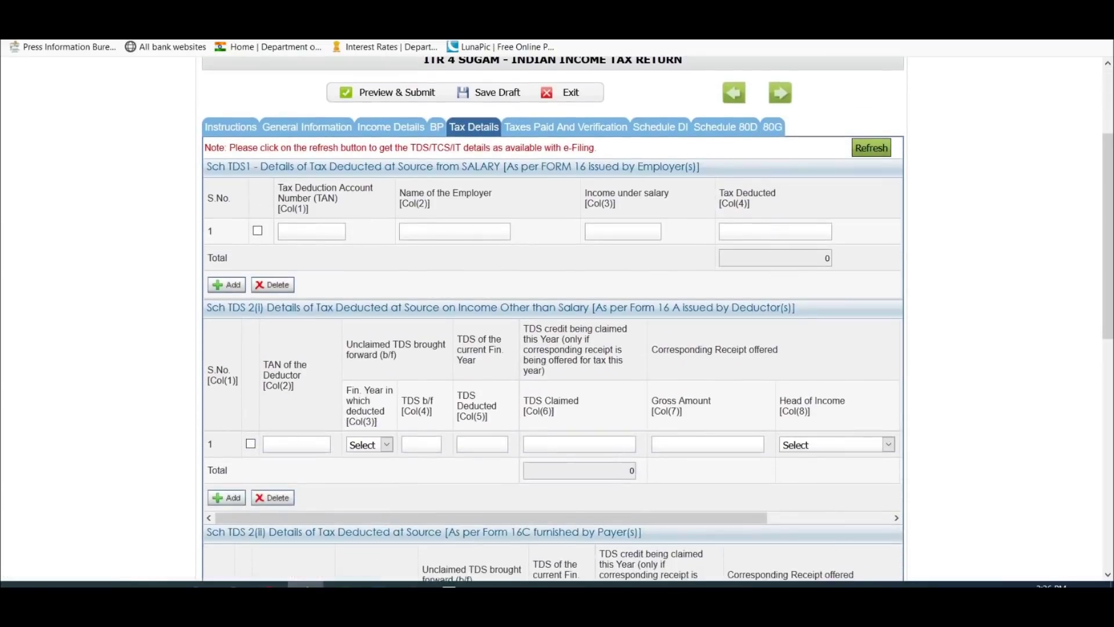
# Step: In Sch TDS 2(i) row 1, enter the deductor's TAN, 7504 TDS deducted and 150000 gross amount
pyautogui.scroll(-7, 551, 319)
pyautogui.scroll(-3, 544, 374)
pyautogui.scroll(8, 544, 374)
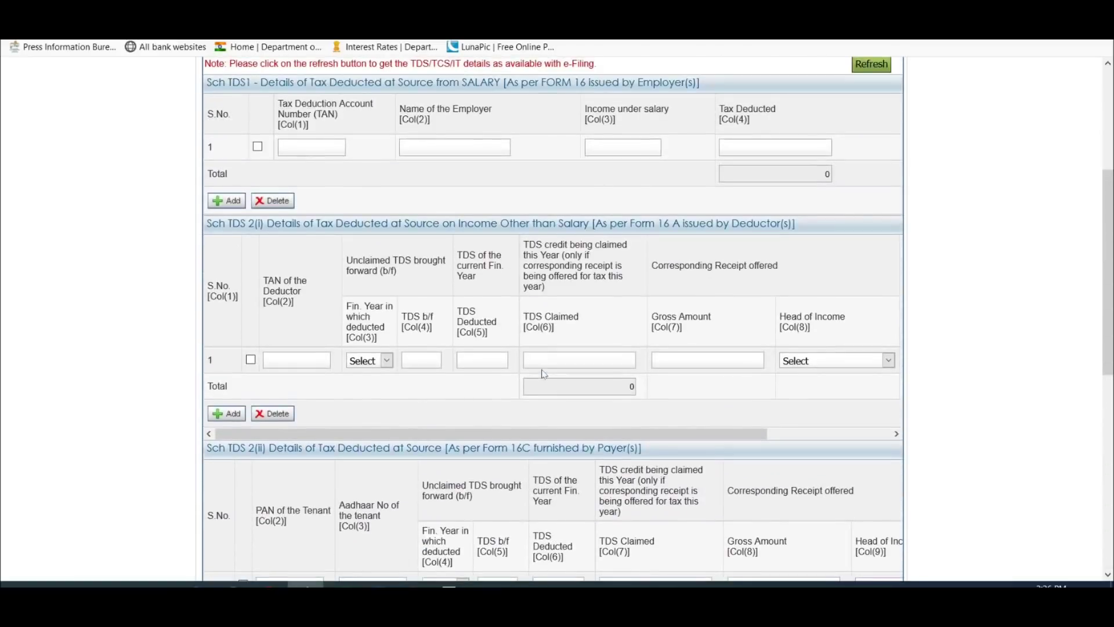
pyautogui.scroll(2, 544, 374)
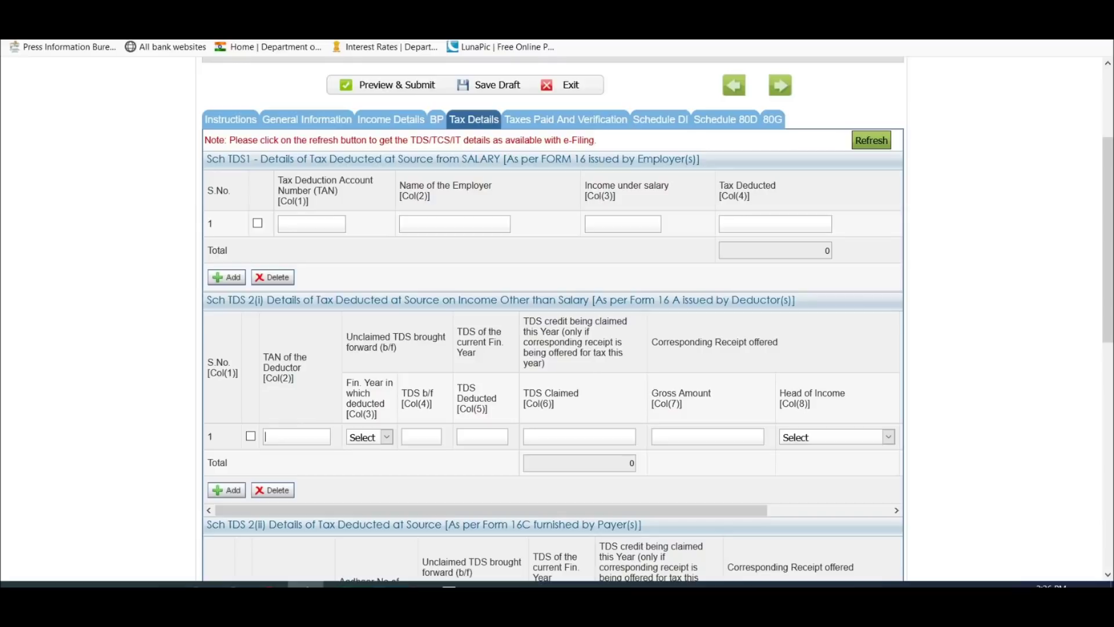
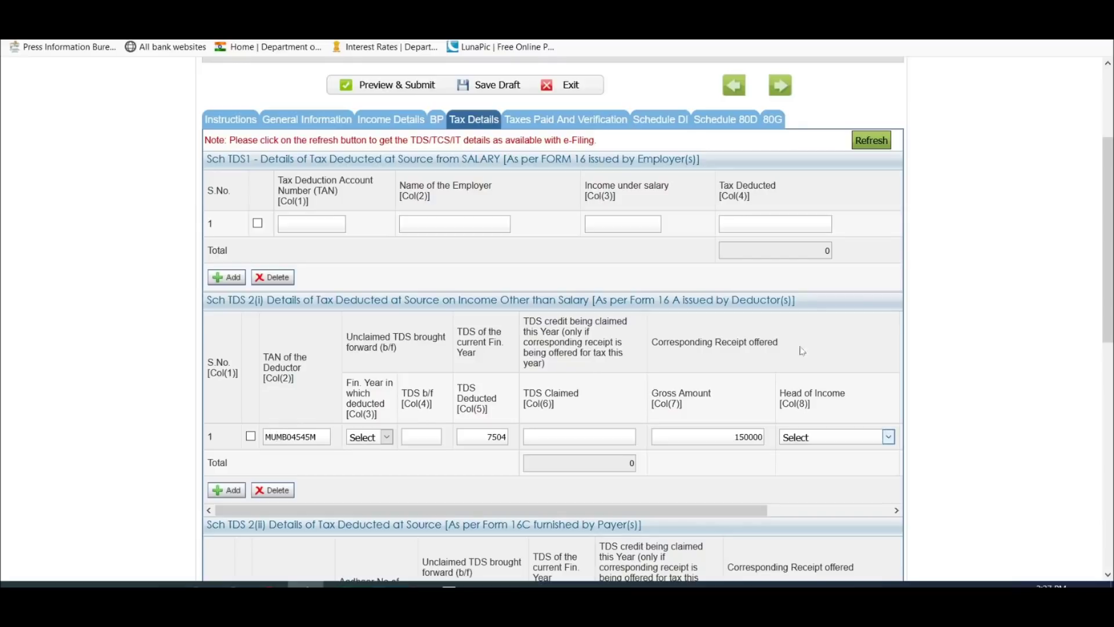
pyautogui.scroll(-1, 862, 243)
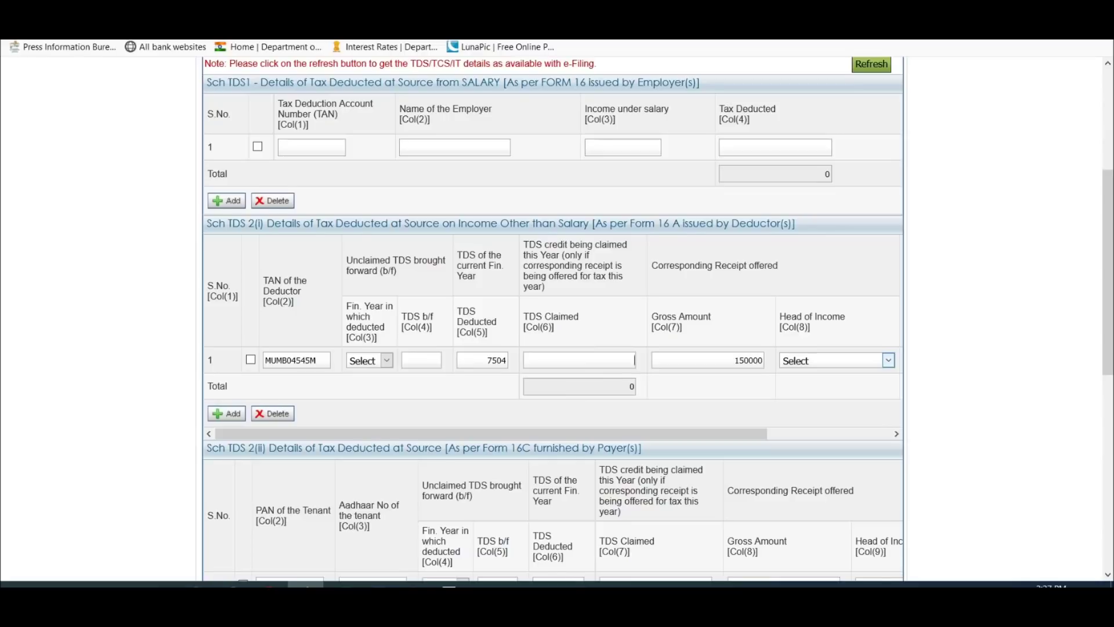
pyautogui.scroll(-2, 581, 319)
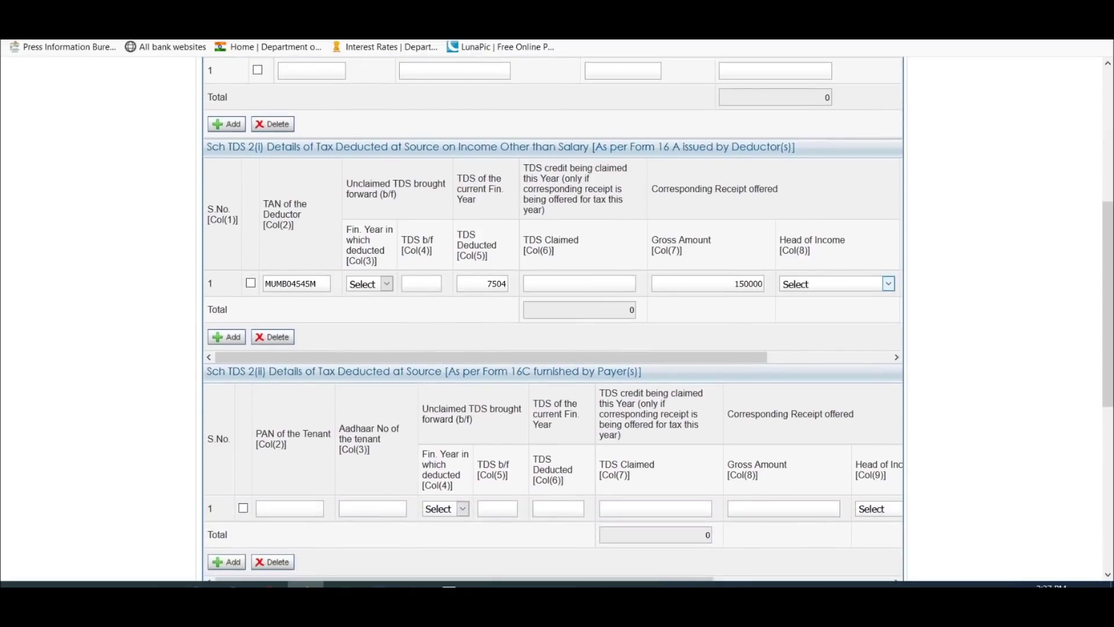
pyautogui.scroll(6, 600, 329)
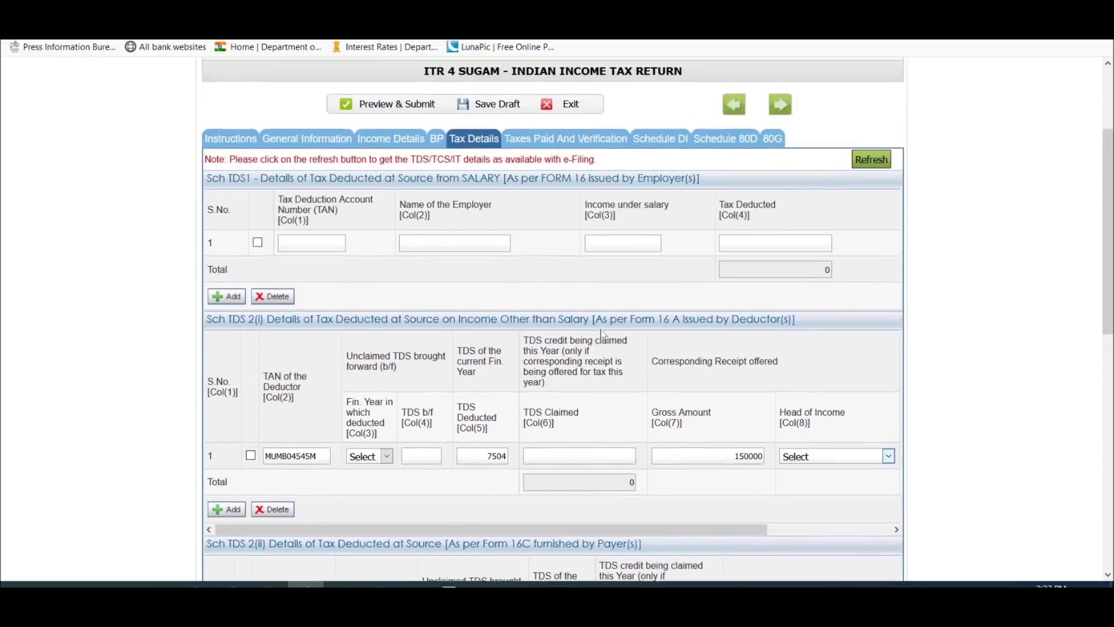
# Step: Claim 7504 as TDS with 'Income from business and Profession' as the head of income
pyautogui.click(578, 198)
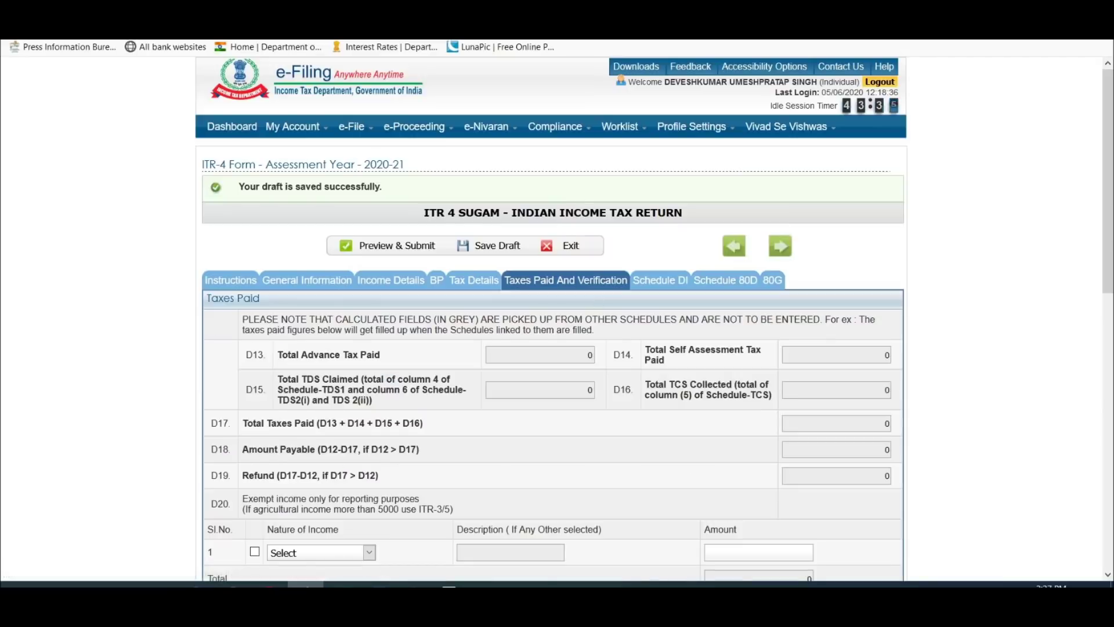
pyautogui.scroll(-5, 545, 232)
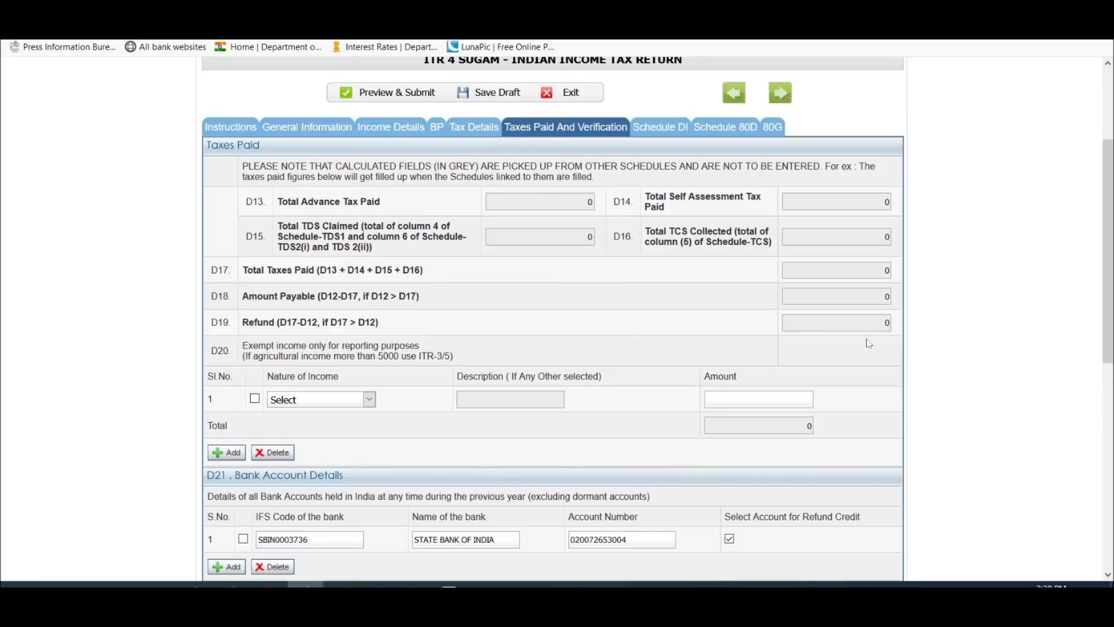
pyautogui.click(474, 126)
pyautogui.scroll(-4, 752, 413)
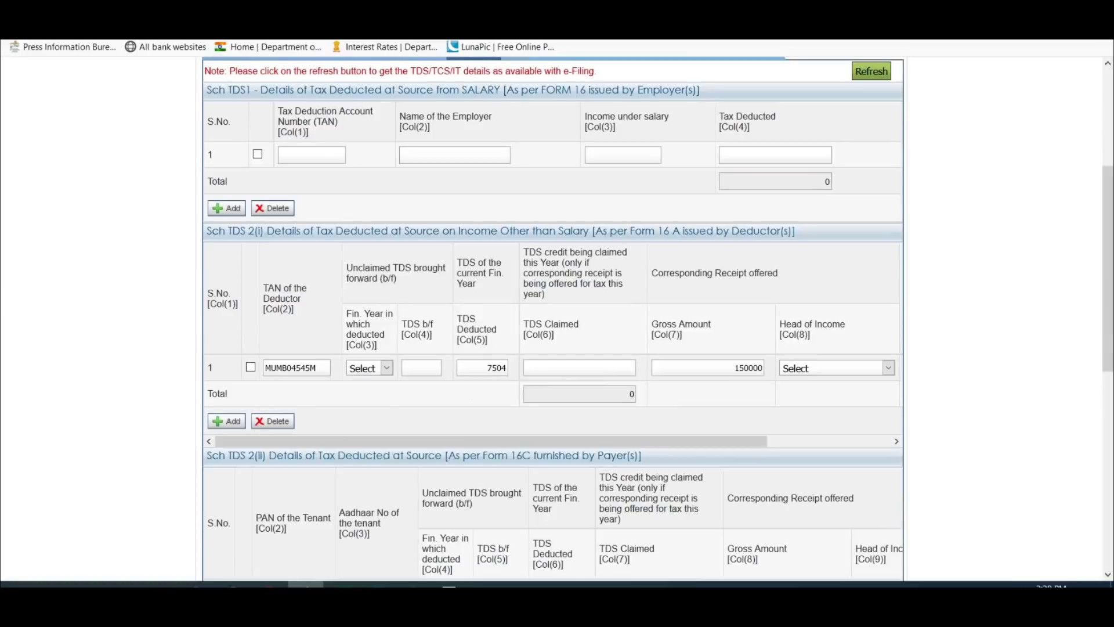
pyautogui.write('04')
pyautogui.click(684, 401)
pyautogui.click(854, 368)
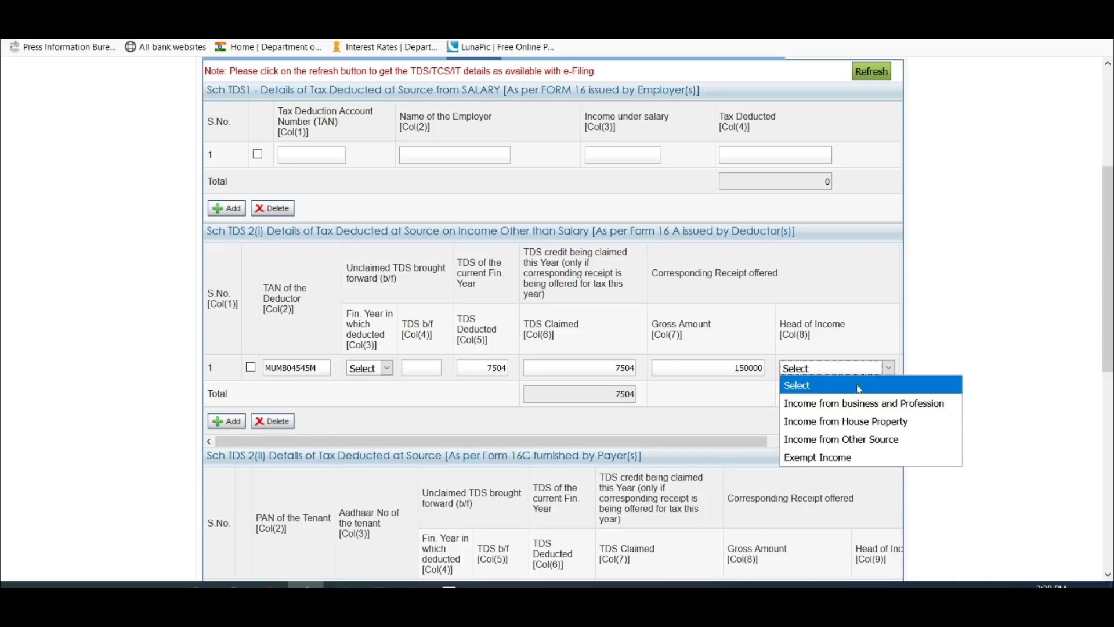
pyautogui.click(869, 405)
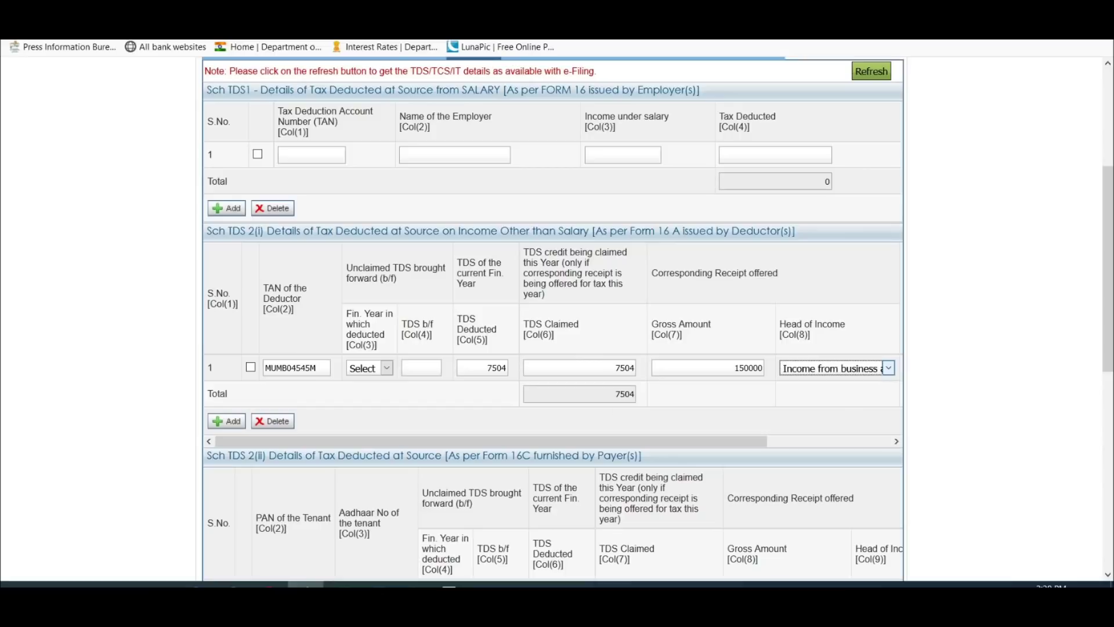
# Step: Confirm Taxes Paid now shows 7504 paid and a 7500 refund
pyautogui.scroll(4, 578, 352)
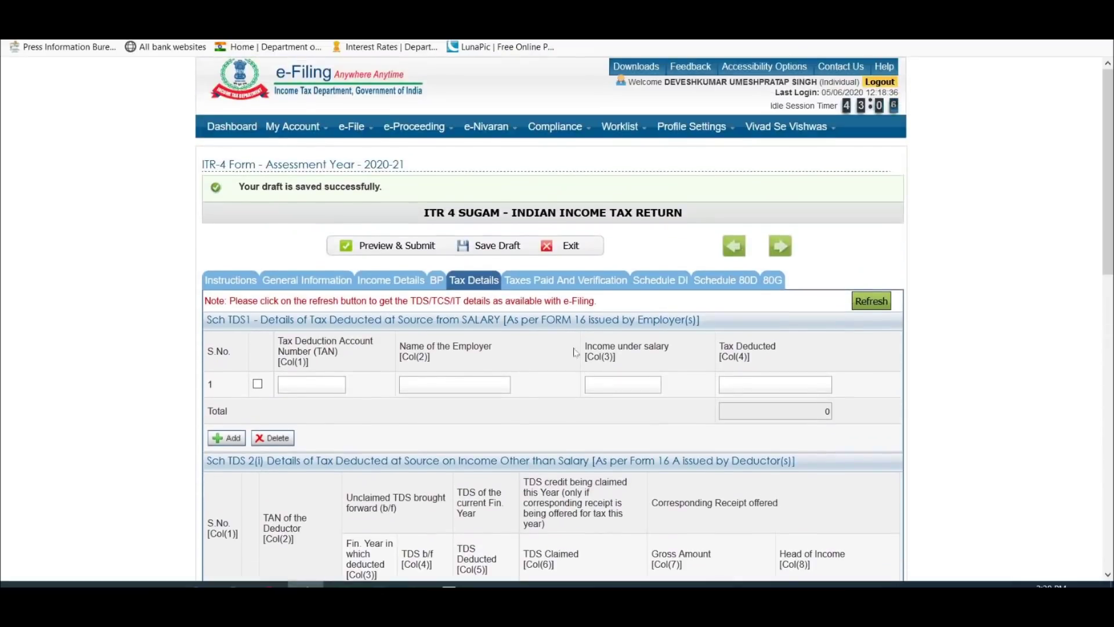
pyautogui.click(581, 281)
pyautogui.scroll(-1, 706, 427)
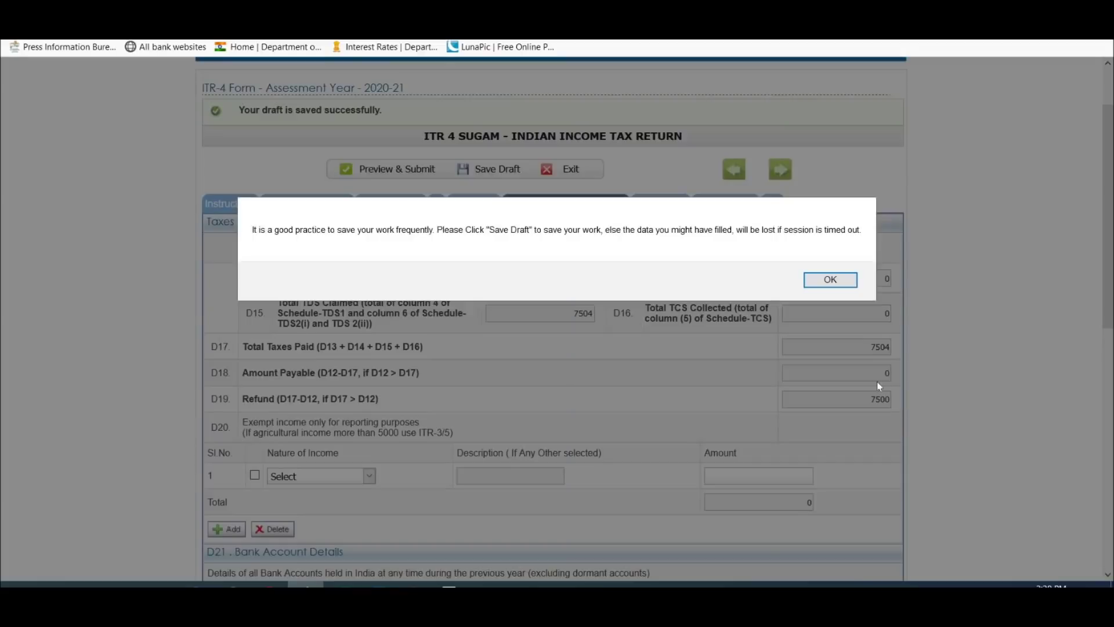
pyautogui.click(826, 280)
pyautogui.click(504, 172)
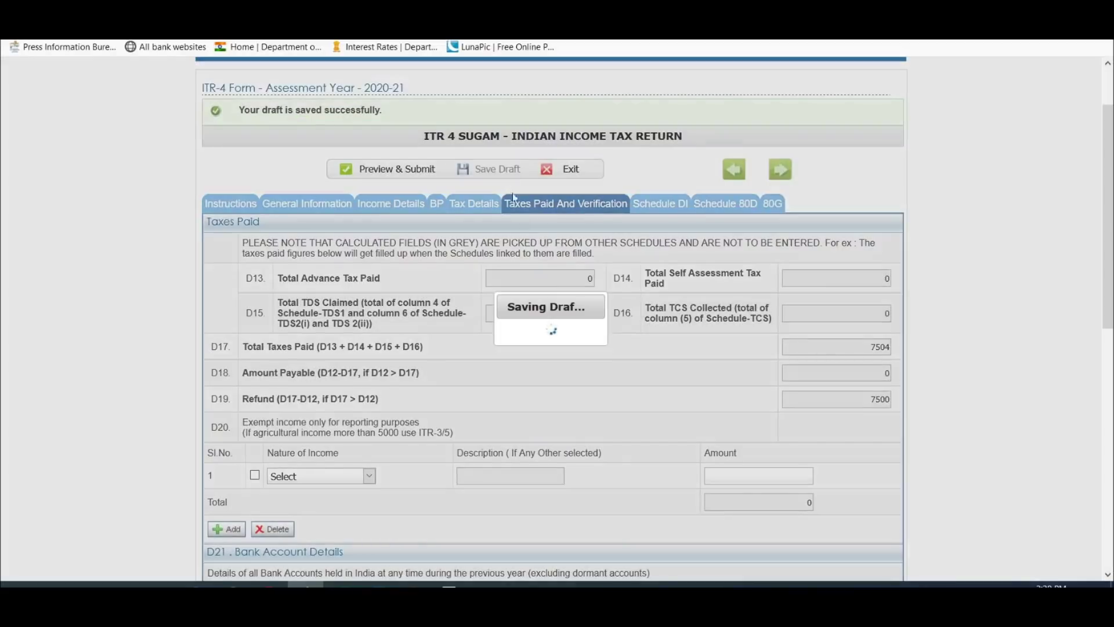
pyautogui.click(473, 204)
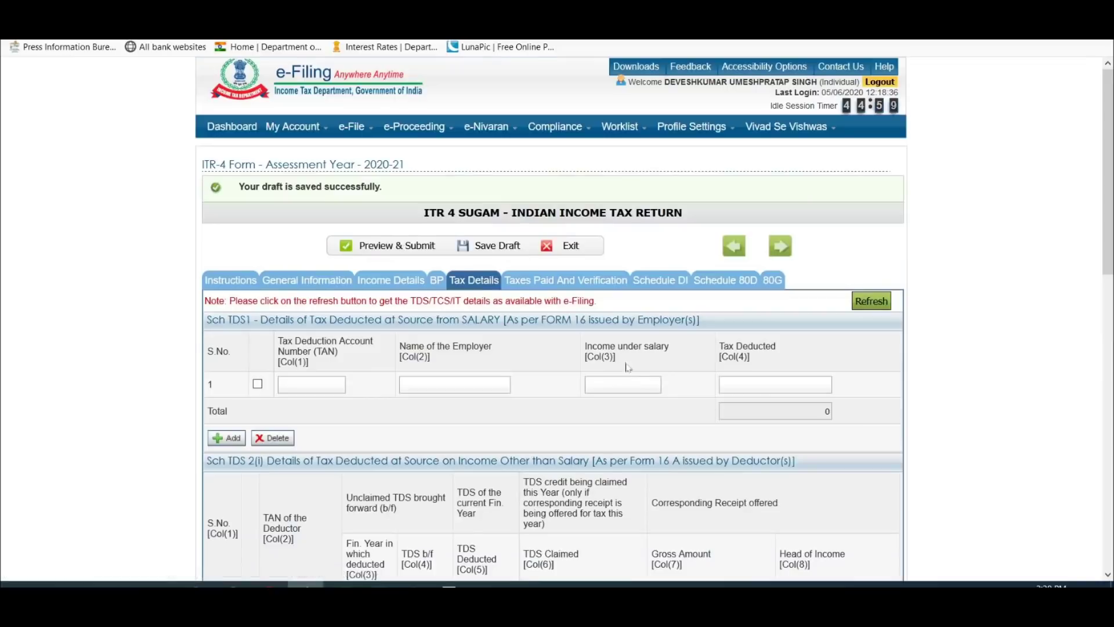
pyautogui.scroll(-2, 641, 361)
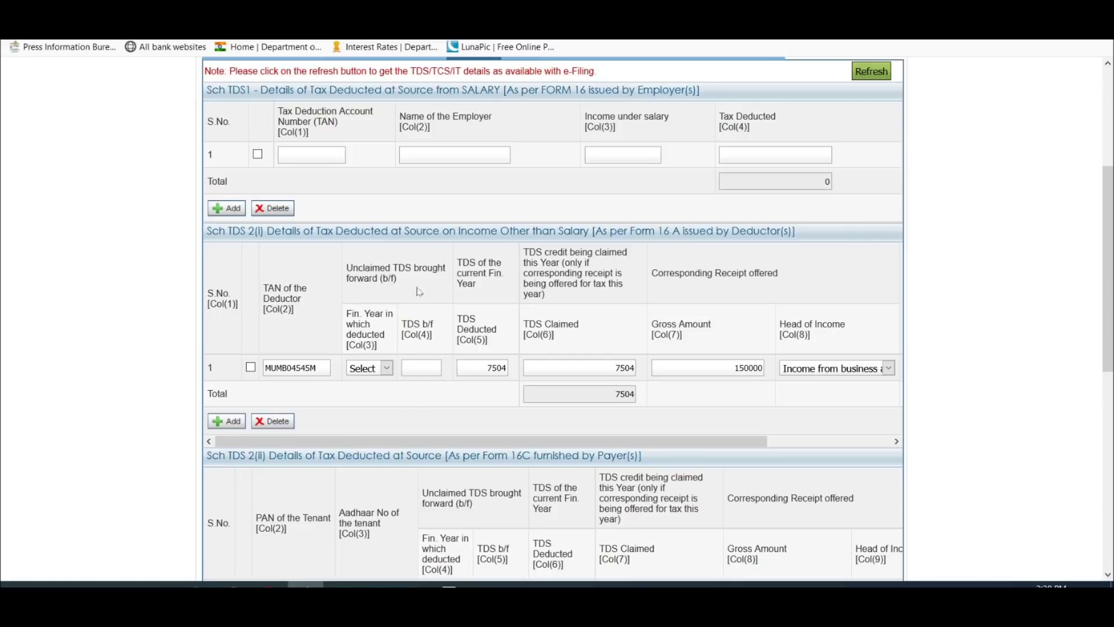
pyautogui.scroll(1, 395, 314)
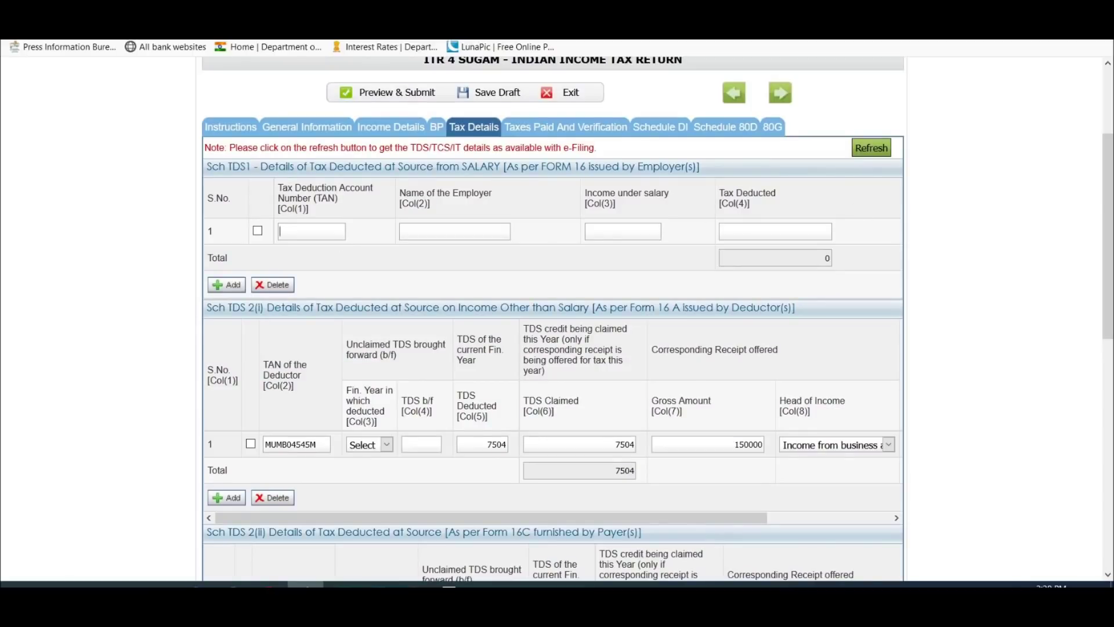
pyautogui.scroll(-2, 644, 295)
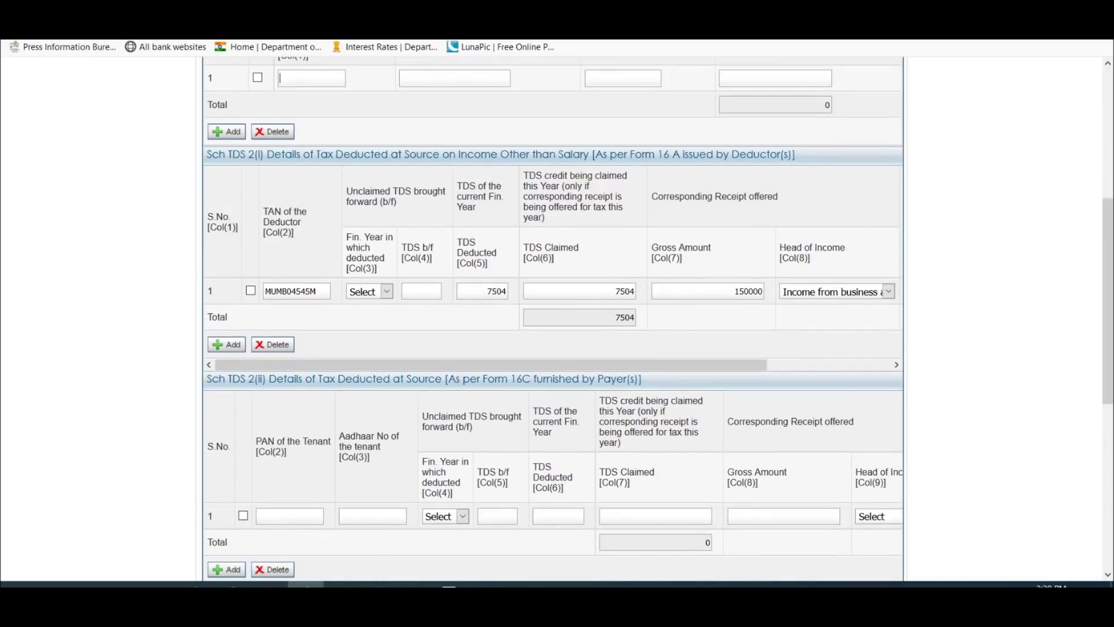
pyautogui.scroll(-5, 553, 319)
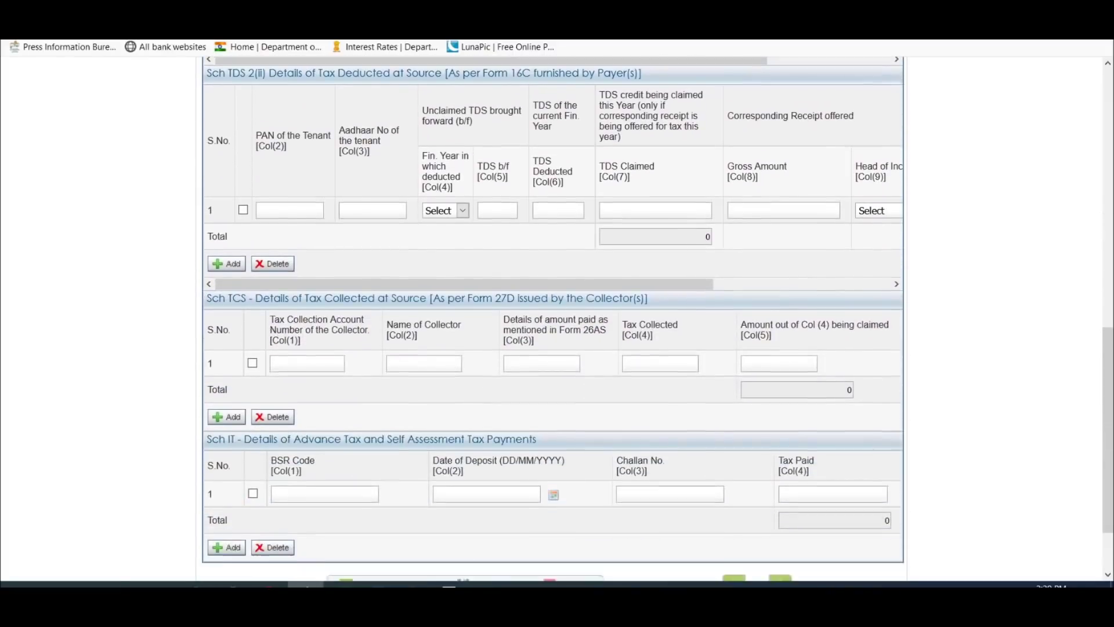
pyautogui.scroll(2, 553, 319)
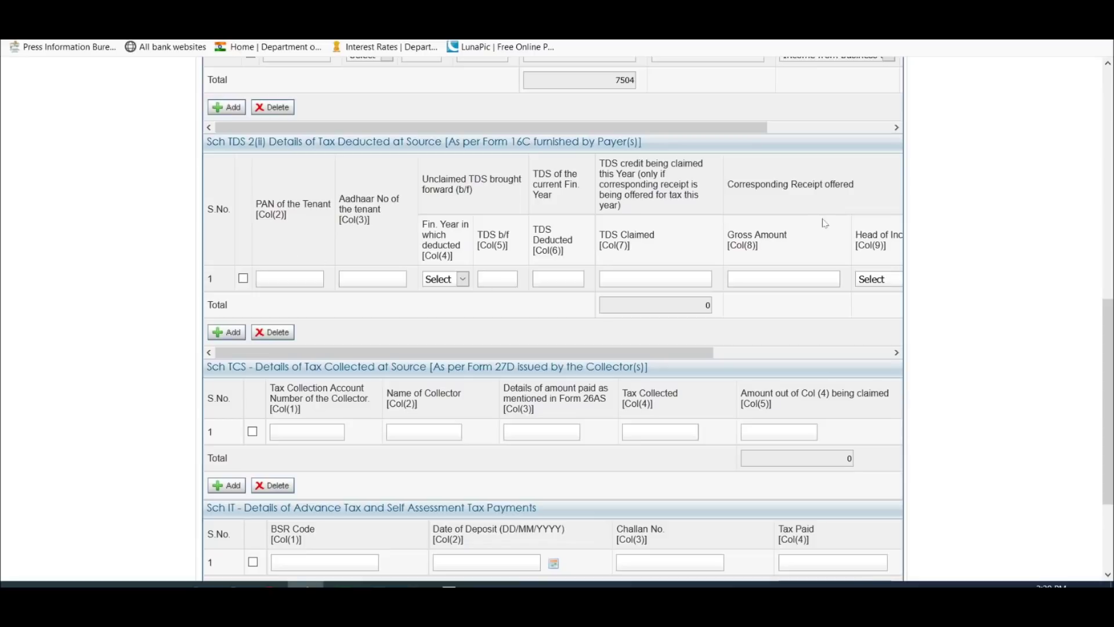
pyautogui.scroll(-3, 828, 220)
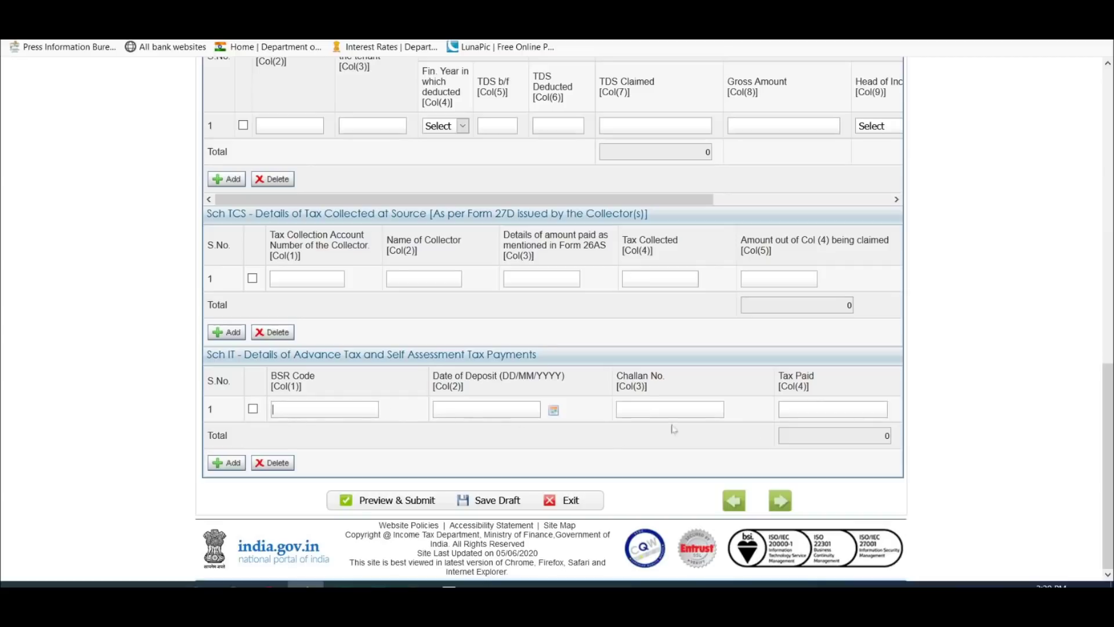
pyautogui.scroll(3, 483, 504)
pyautogui.scroll(-3, 685, 458)
pyautogui.scroll(10, 685, 458)
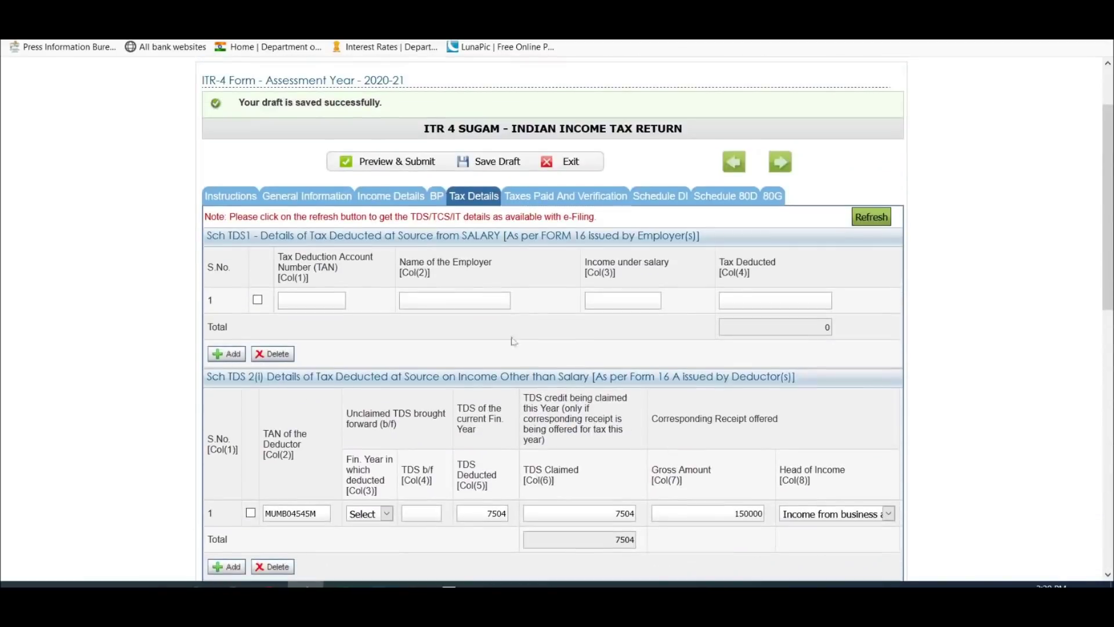
# Step: Check the Taxes Paid figures: total TDS claimed 7504 and refund 7500
pyautogui.click(591, 195)
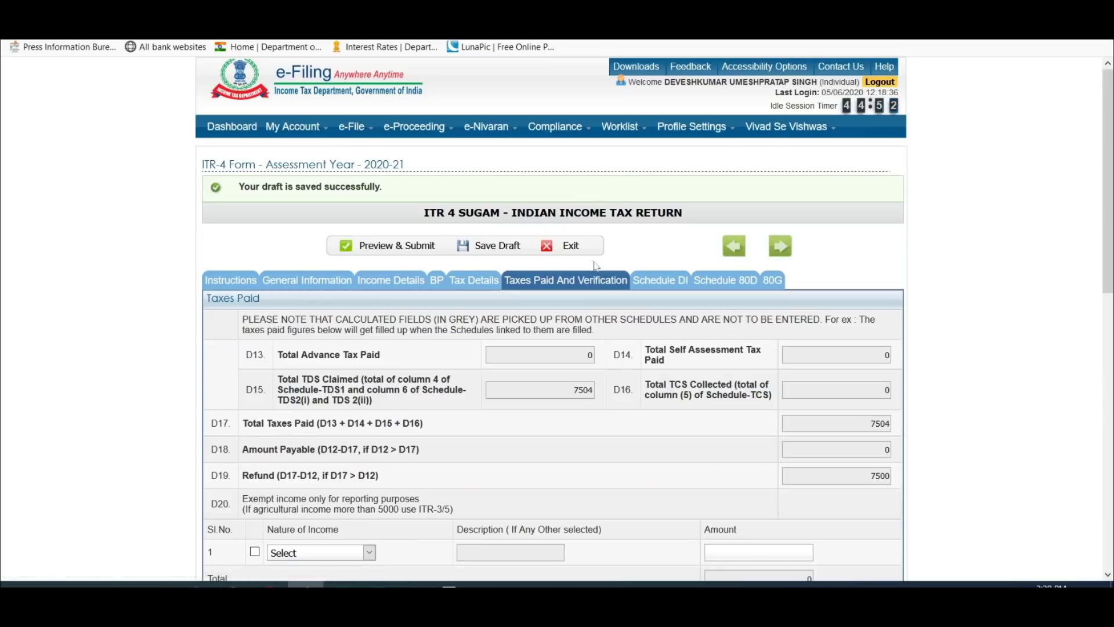
pyautogui.scroll(-5, 585, 253)
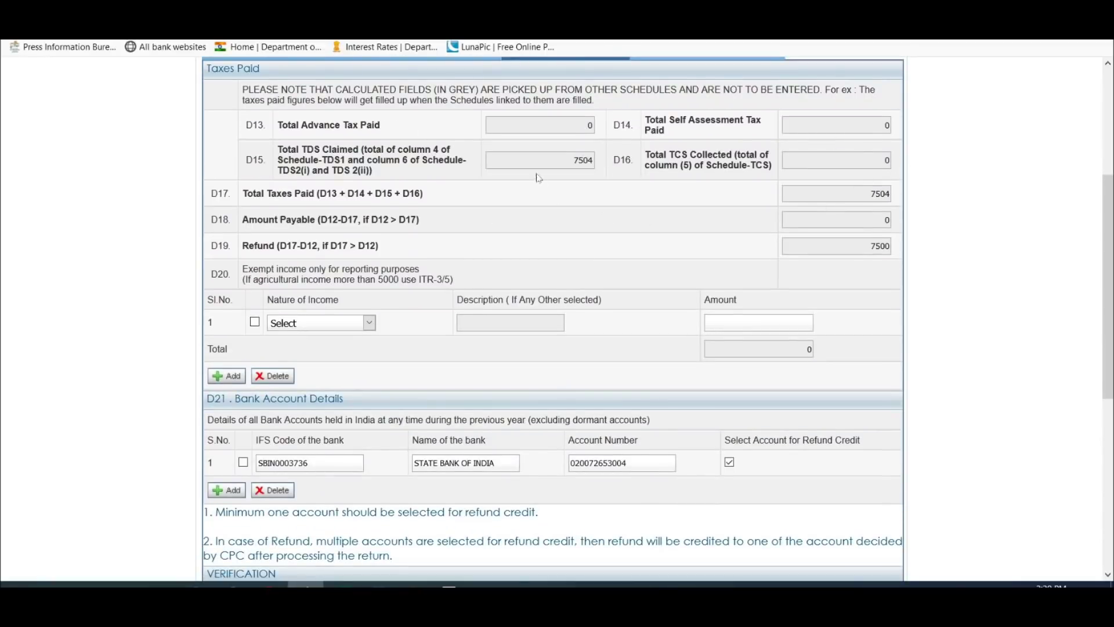
pyautogui.doubleClick(583, 160)
pyautogui.doubleClick(880, 246)
pyautogui.scroll(-1, 736, 203)
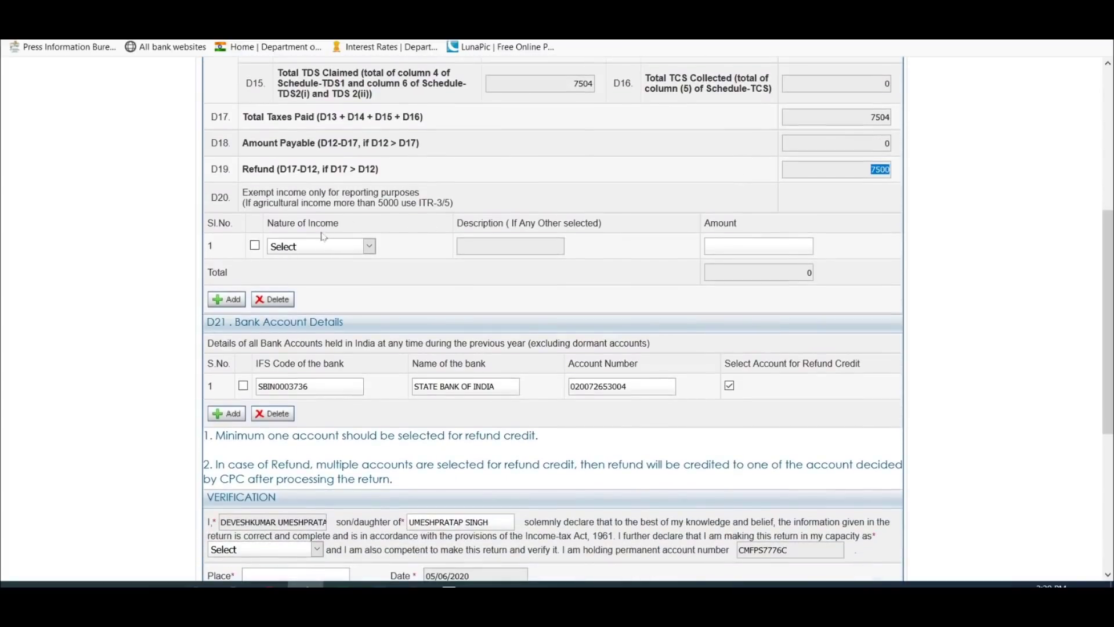
# Step: Leave the exempt income type unchosen and remove an empty second bank account row
pyautogui.click(330, 249)
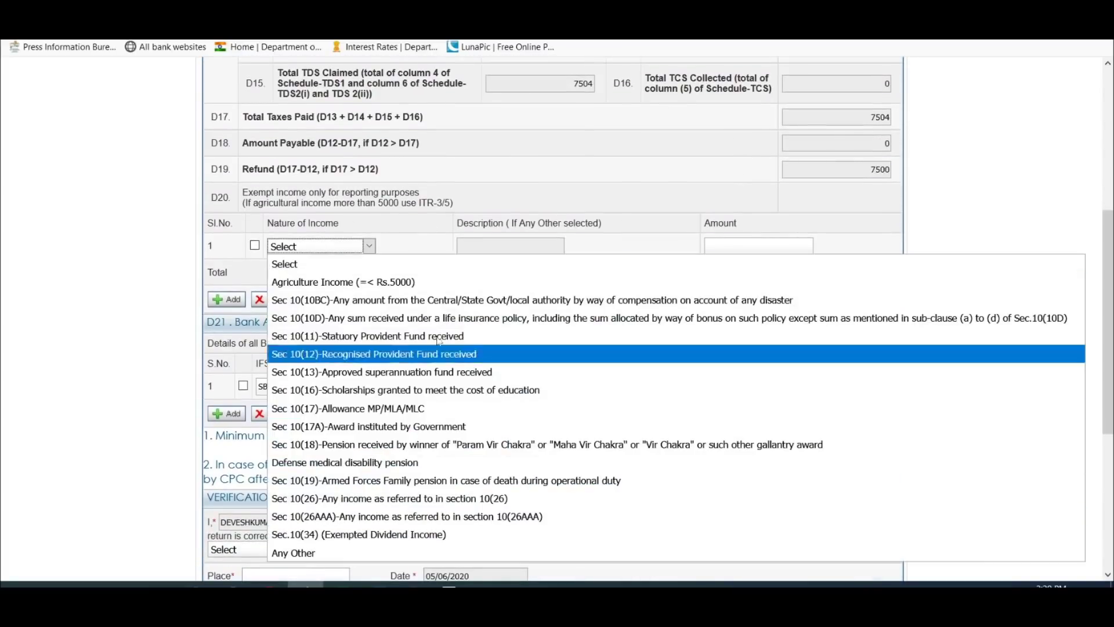
pyautogui.click(561, 201)
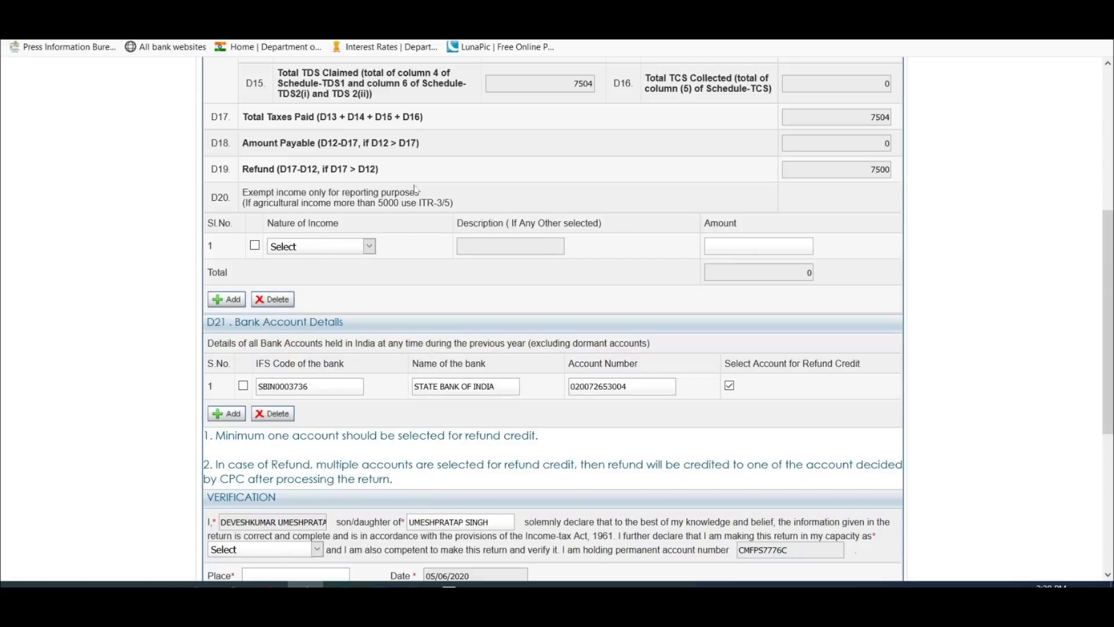
pyautogui.scroll(-1, 406, 188)
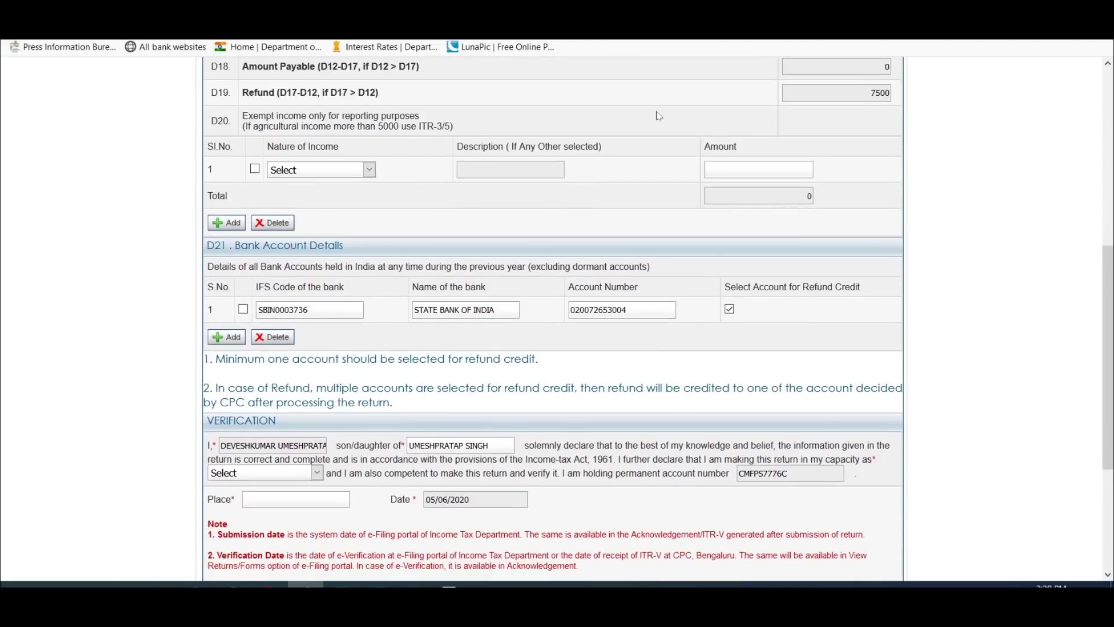
pyautogui.scroll(-1, 659, 115)
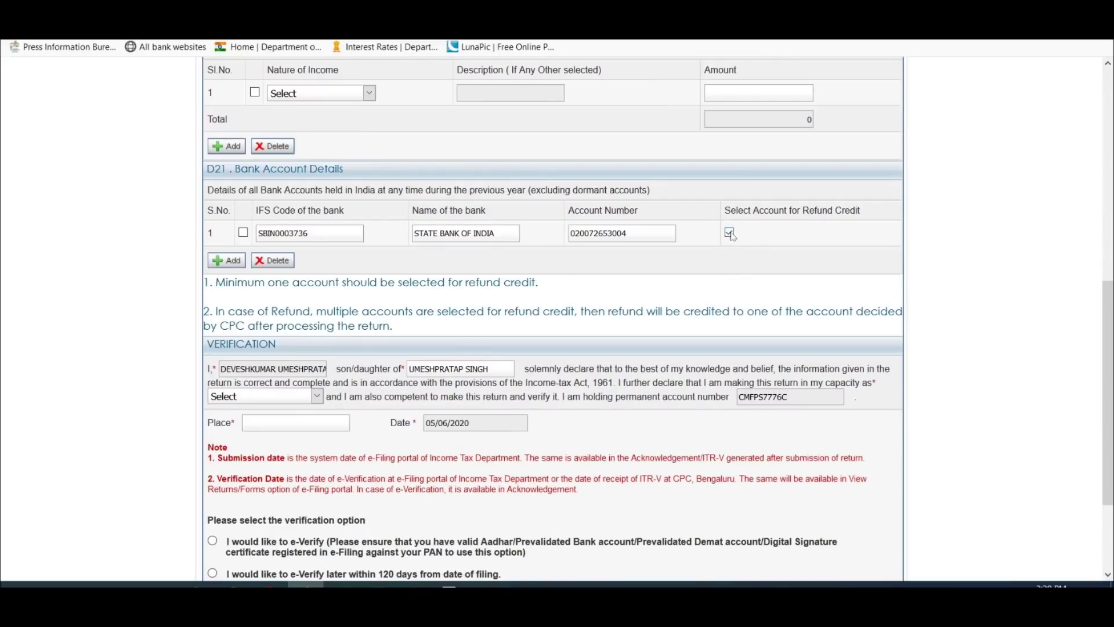
pyautogui.click(226, 262)
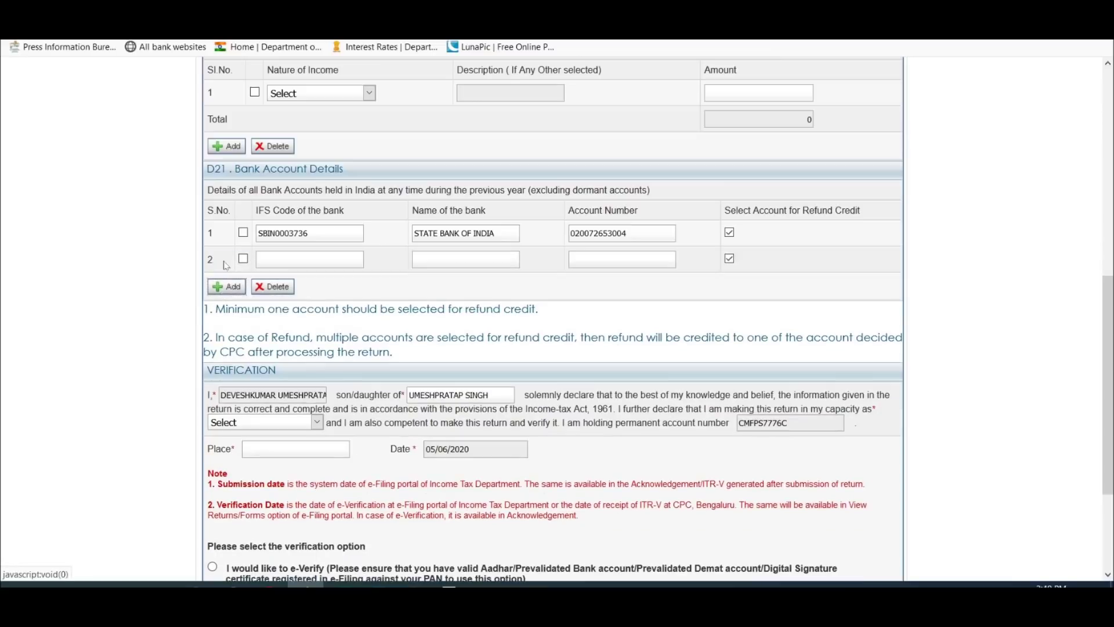
pyautogui.click(243, 259)
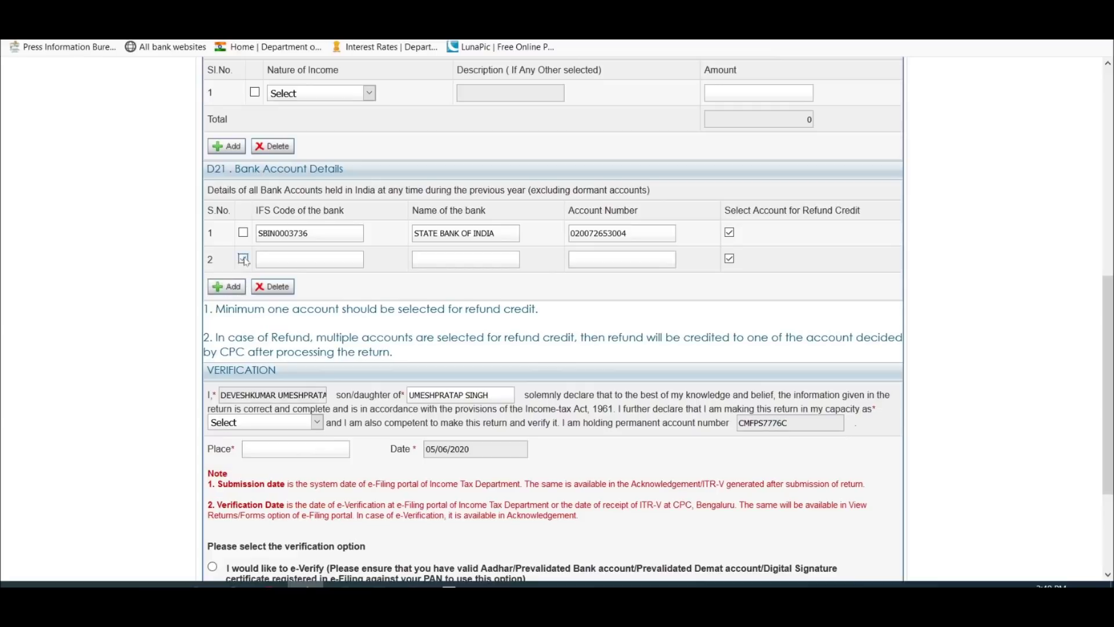
pyautogui.click(272, 287)
pyautogui.scroll(-2, 421, 256)
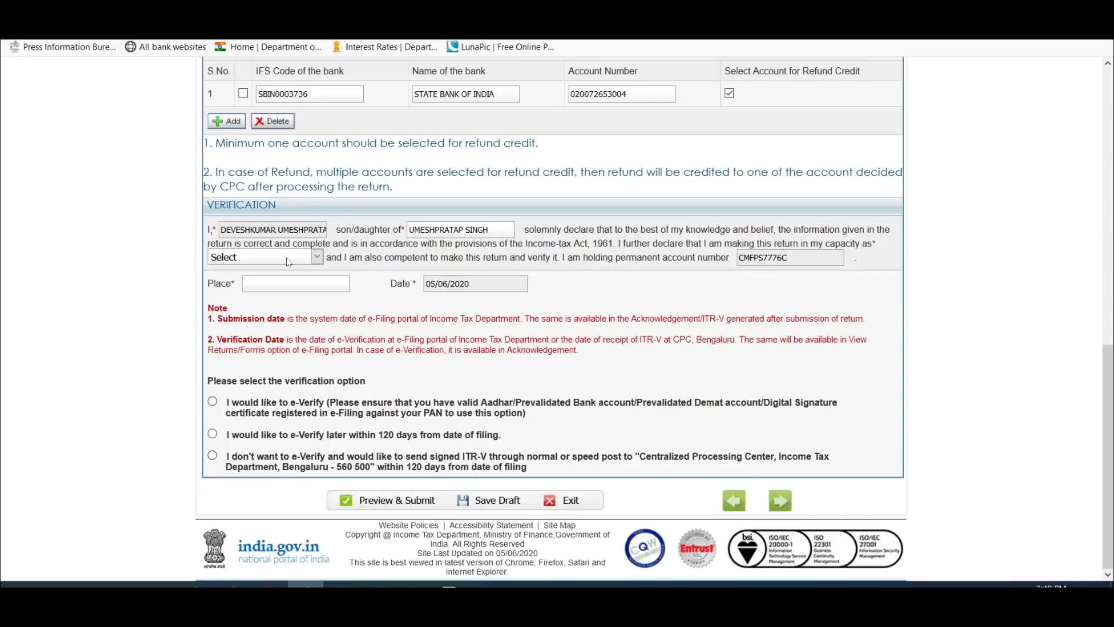
# Step: Verify as Self with place NAVI MUMBAI, choose e-verify later within 120 days, and save the draft
pyautogui.click(287, 258)
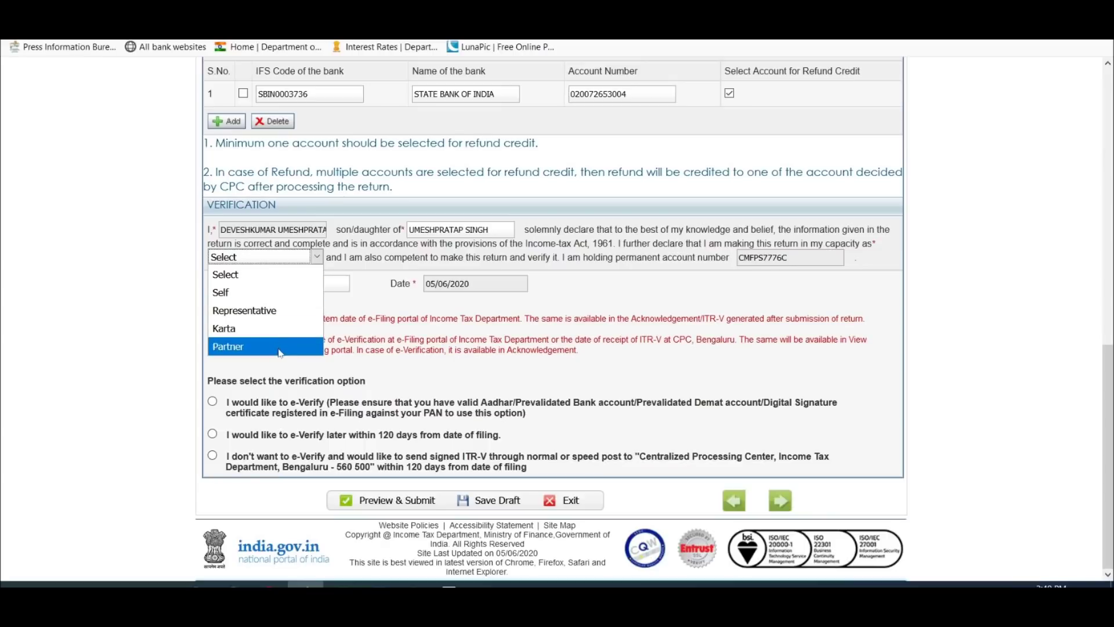
pyautogui.click(261, 299)
pyautogui.click(295, 283)
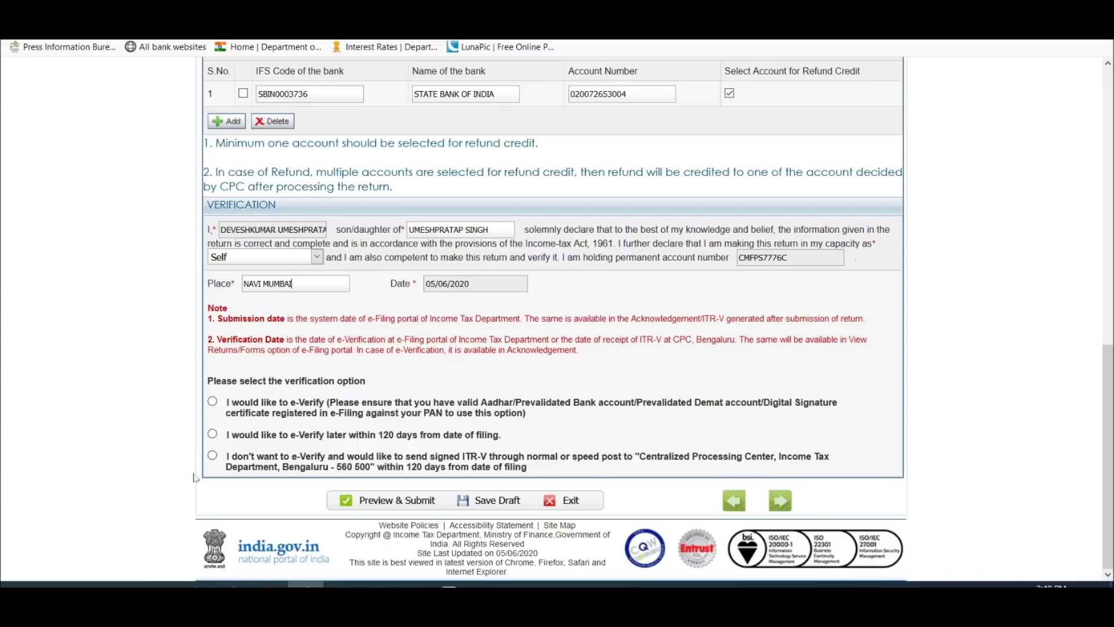
pyautogui.click(213, 435)
pyautogui.click(495, 500)
pyautogui.scroll(1, 707, 297)
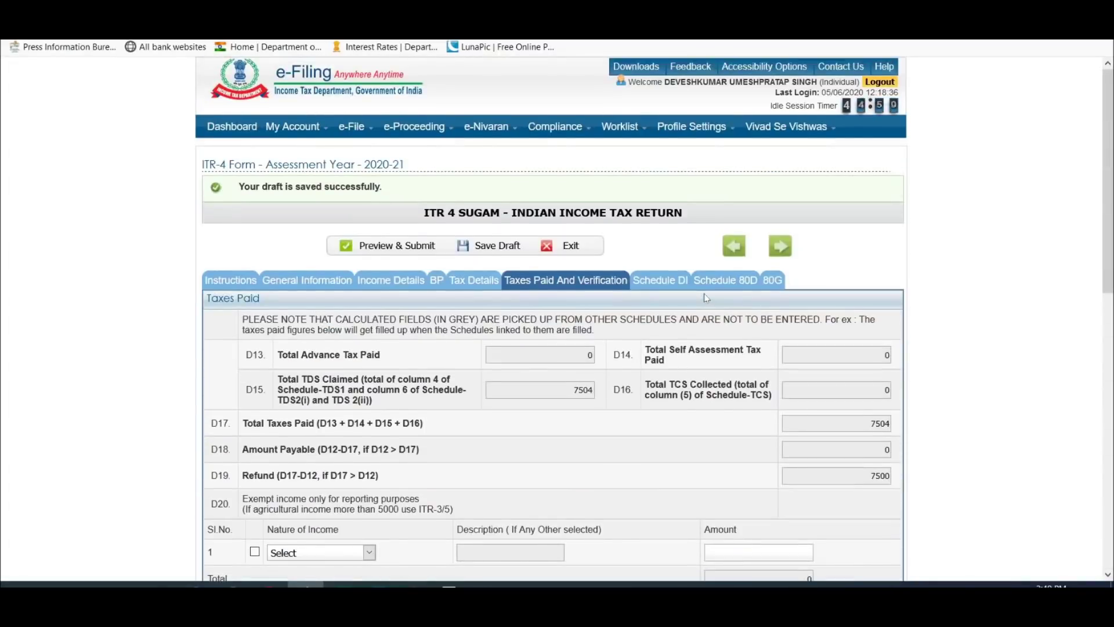
# Step: Review the Schedule DI, Schedule 80D and 80G sections
pyautogui.scroll(-3, 706, 297)
pyautogui.click(663, 129)
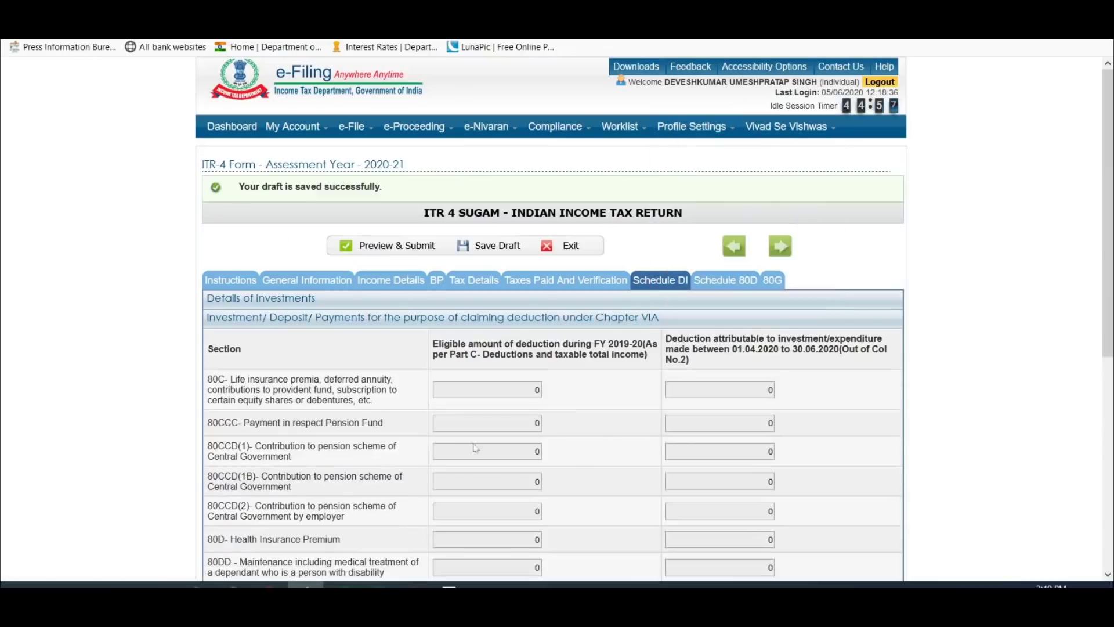
pyautogui.scroll(-6, 473, 446)
pyautogui.scroll(5, 473, 447)
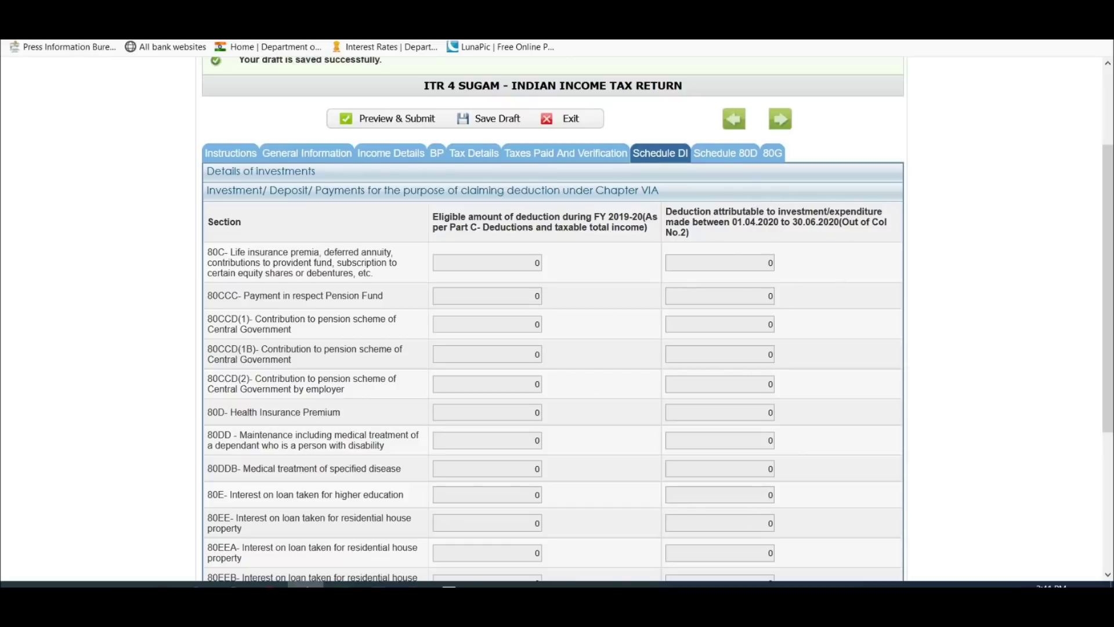
pyautogui.click(730, 163)
pyautogui.scroll(-4, 716, 366)
pyautogui.scroll(4, 718, 366)
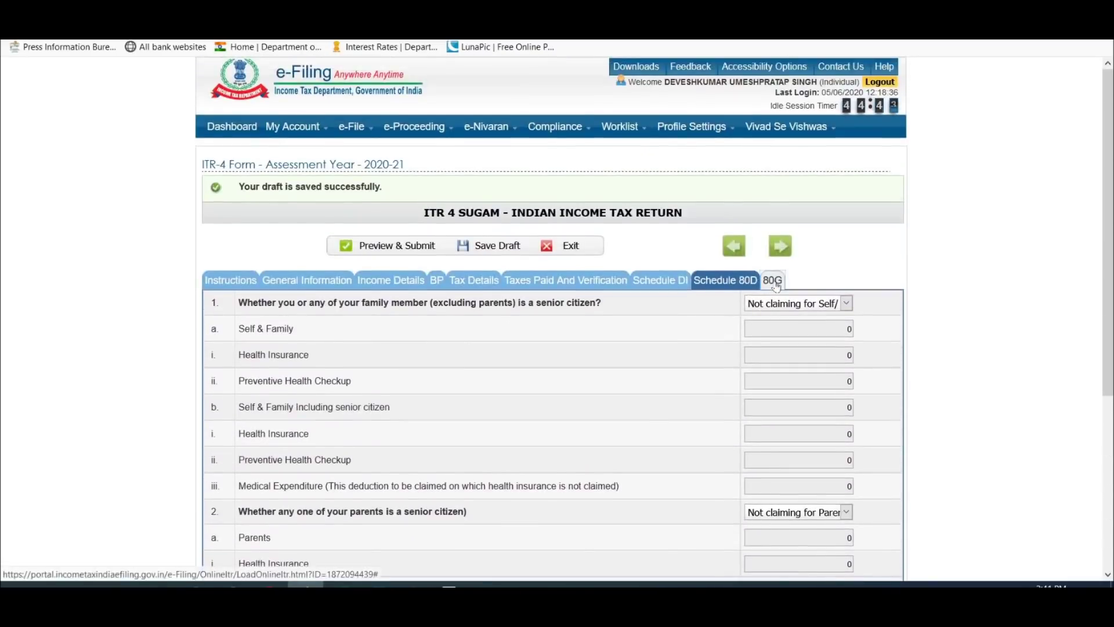
pyautogui.click(773, 281)
pyautogui.scroll(-8, 773, 286)
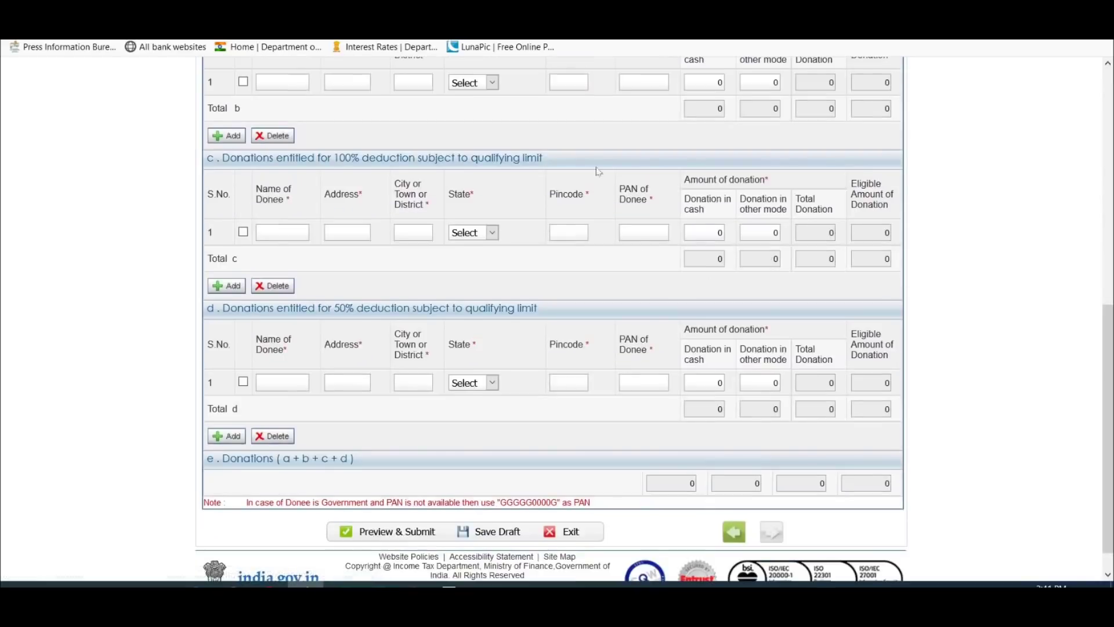
pyautogui.scroll(4, 600, 306)
pyautogui.scroll(3, 600, 305)
pyautogui.scroll(-8, 600, 306)
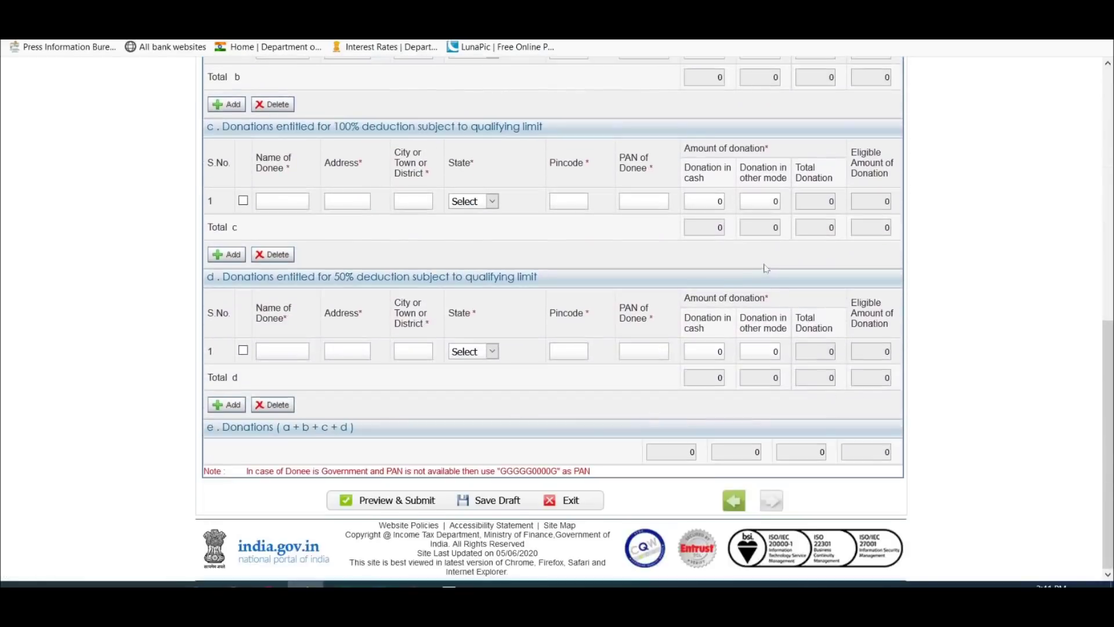
pyautogui.scroll(6, 600, 306)
pyautogui.scroll(-3, 474, 329)
pyautogui.scroll(5, 474, 330)
# Step: Save the draft, then request Preview & Submit and confirm all details are valid
pyautogui.click(493, 140)
pyautogui.click(492, 140)
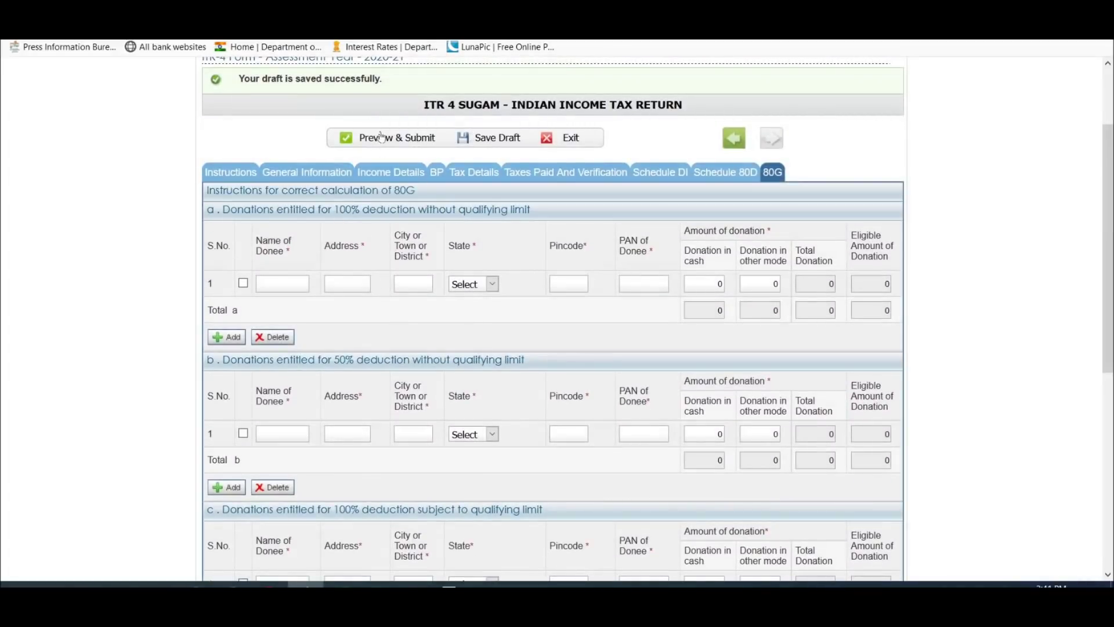
pyautogui.click(381, 139)
pyautogui.click(535, 281)
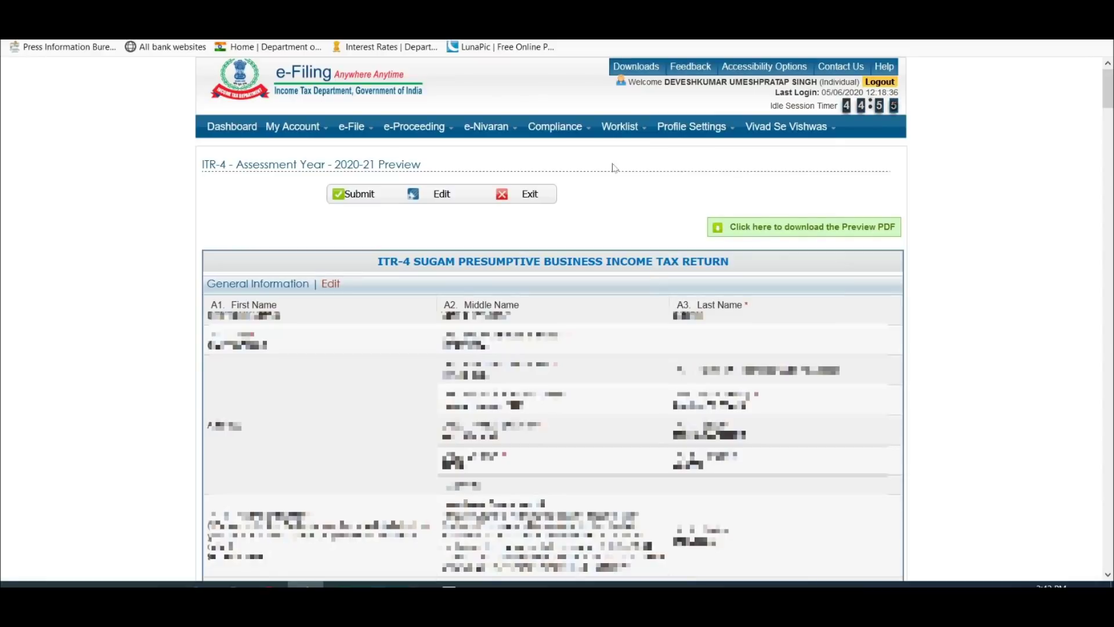
# Step: Review the ITR-4 preview, submit it, and open Profile Settings on the acknowledgement page
pyautogui.scroll(-20, 801, 369)
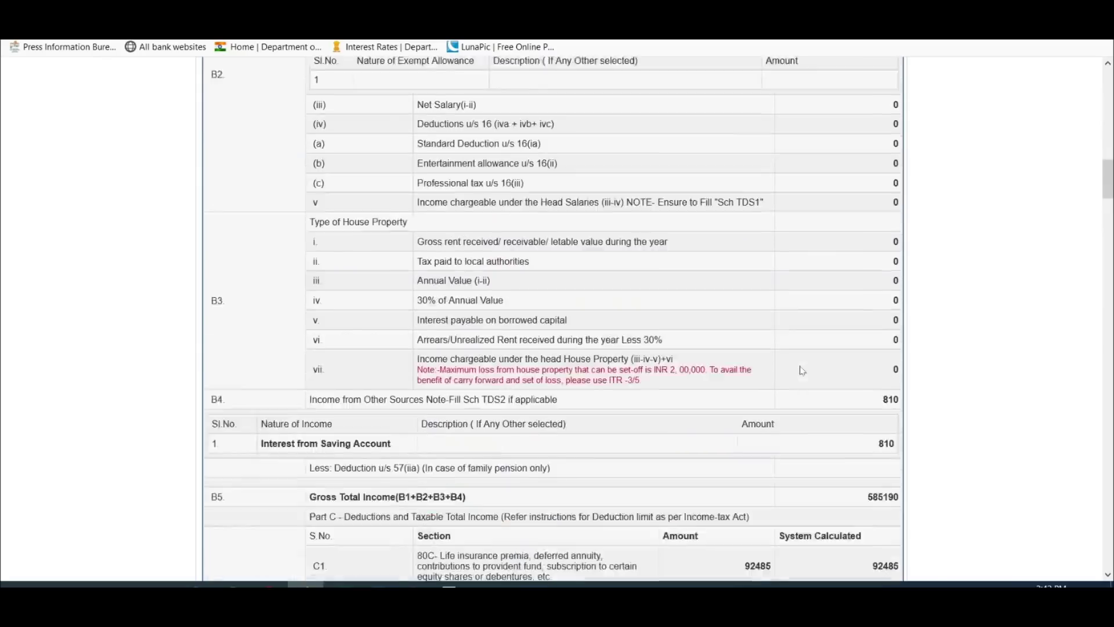
pyautogui.scroll(-15, 802, 370)
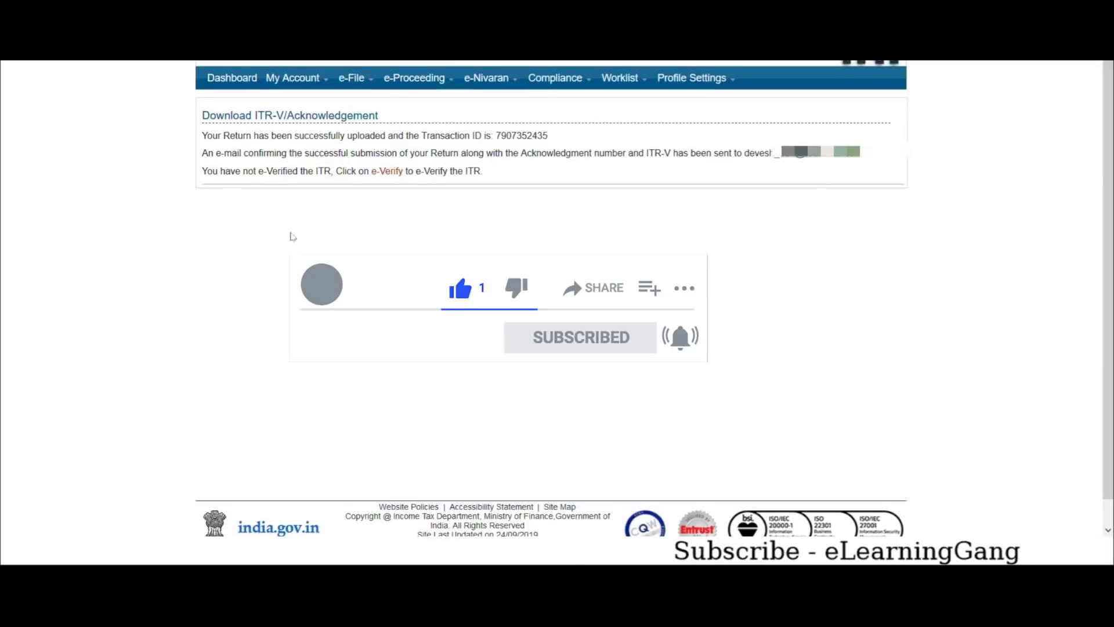
pyautogui.click(692, 78)
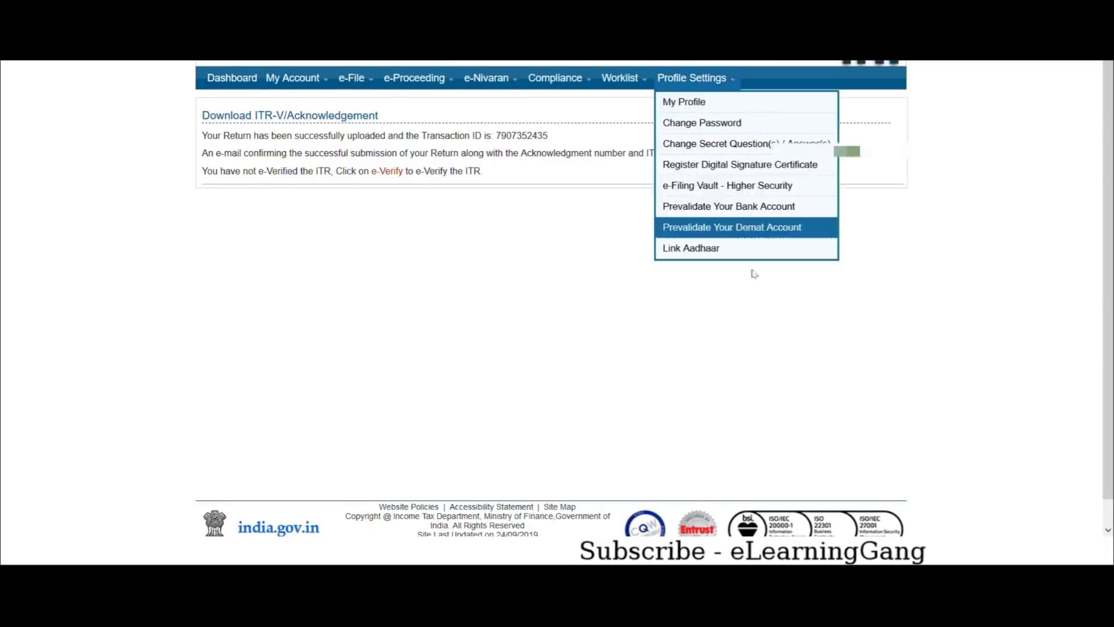